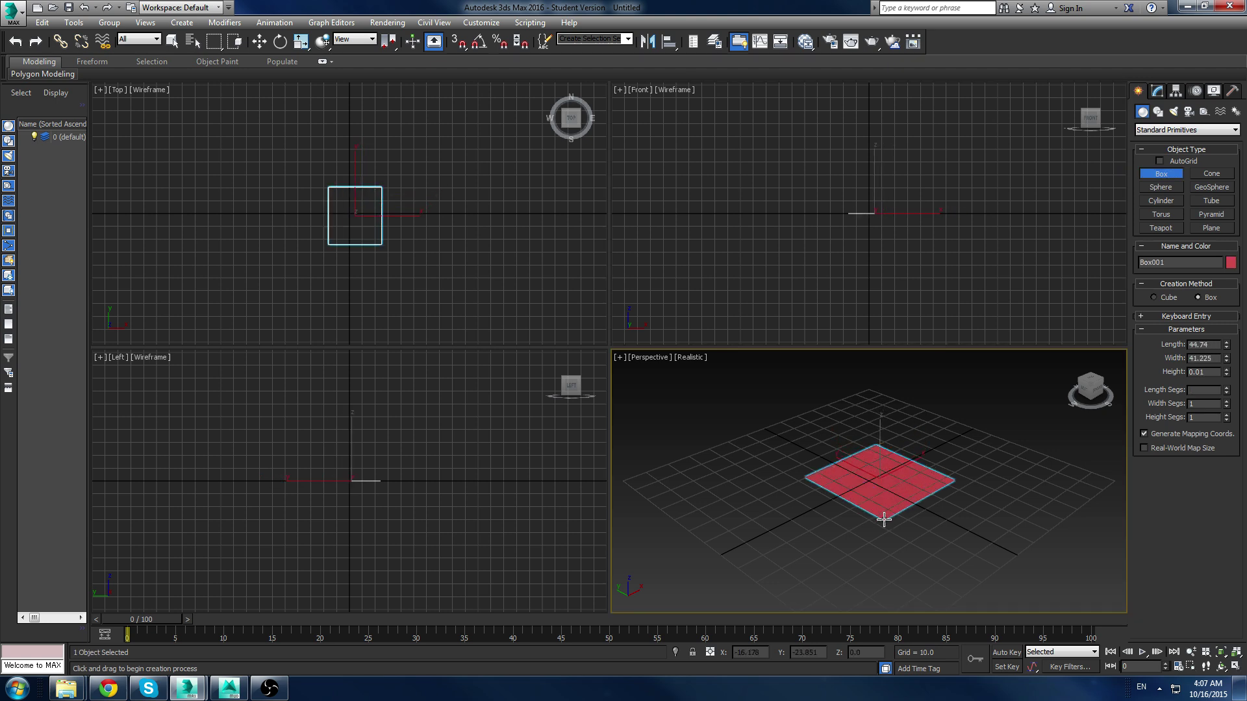
Step: Create a box about 53 long, 57 wide and 47 high near the centre of the grid
left_click(866, 445)
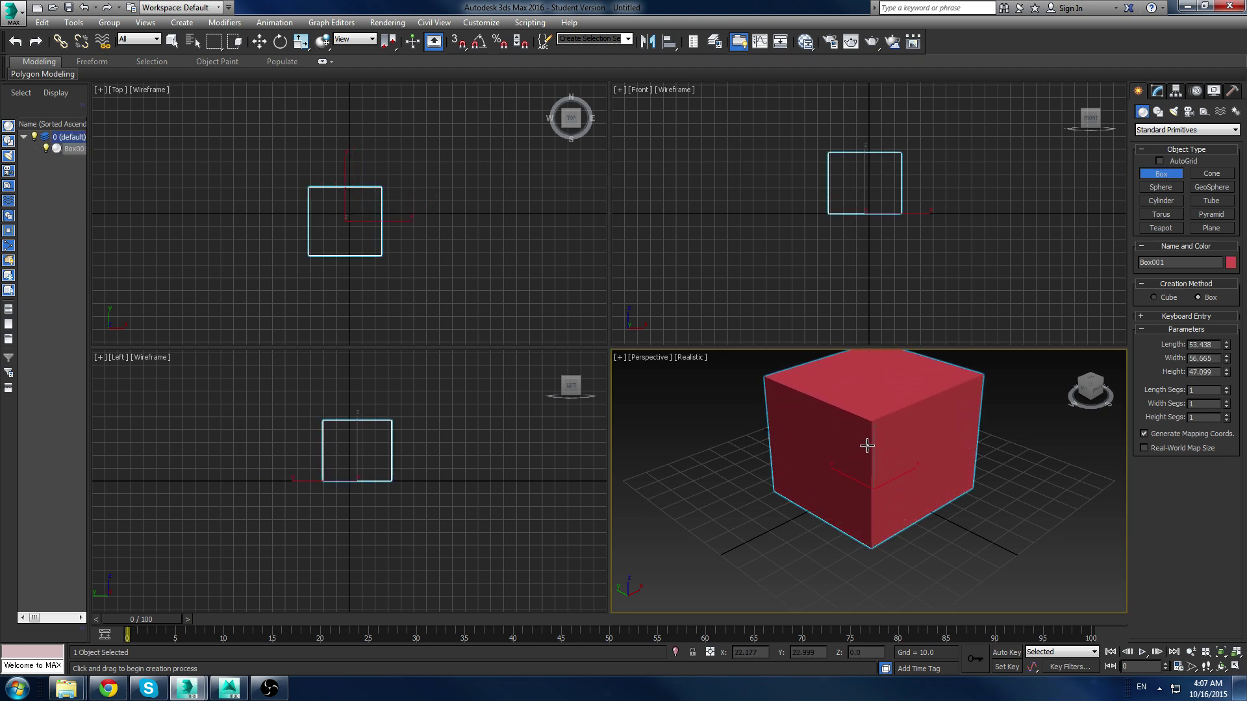
right_click(871, 449)
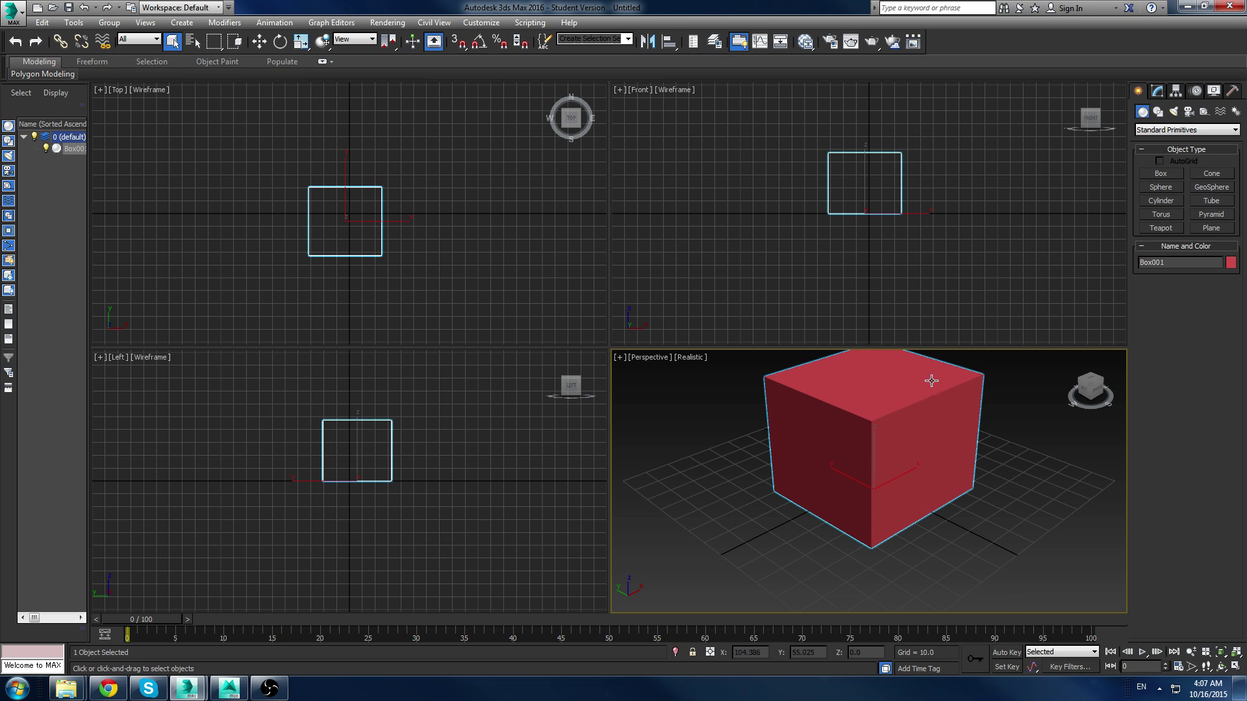
Step: Set the box's length, width and height to 150 each
left_click(1158, 92)
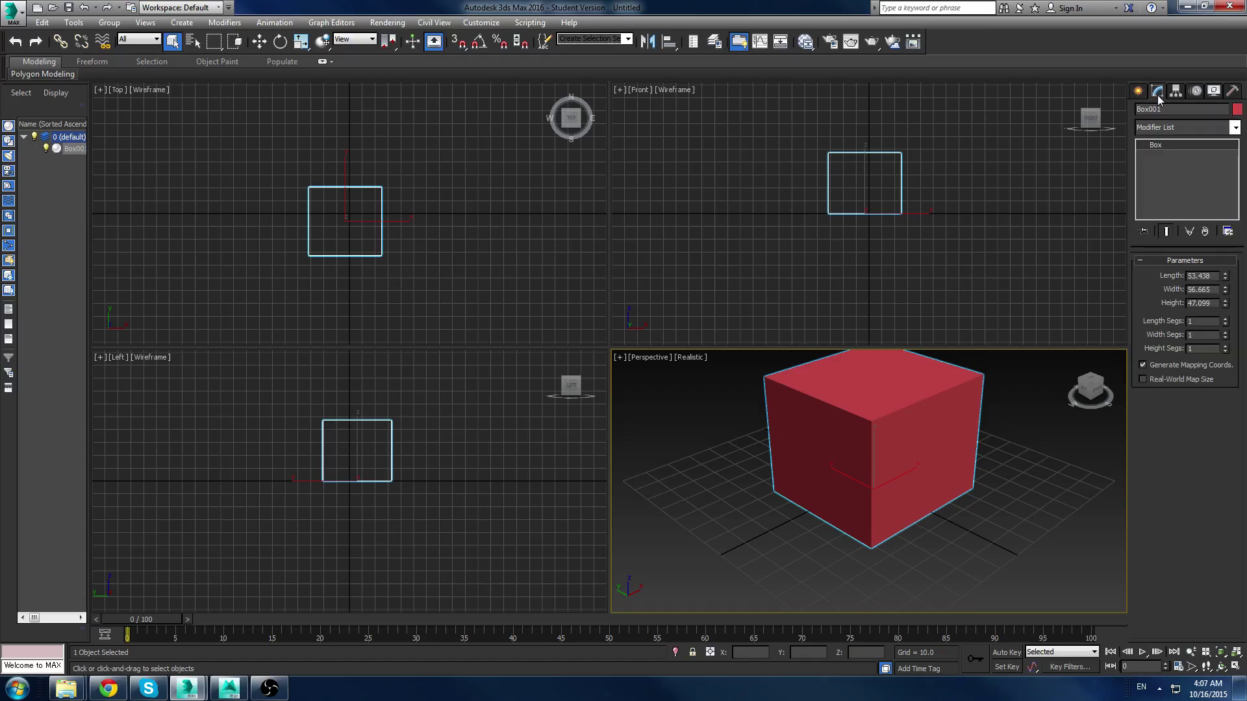
double_click(1209, 276)
type("150")
type("150")
left_click_drag(1209, 288, 1145, 301)
key("Return")
type("150")
key("Return")
scroll(898, 487, "down", 5)
mouse_move(891, 451)
middle_mouse_down()
mouse_move(886, 476)
mouse_move(892, 451)
middle_mouse_up()
scroll(885, 466, "up", 2)
scroll(899, 470, "down", 3)
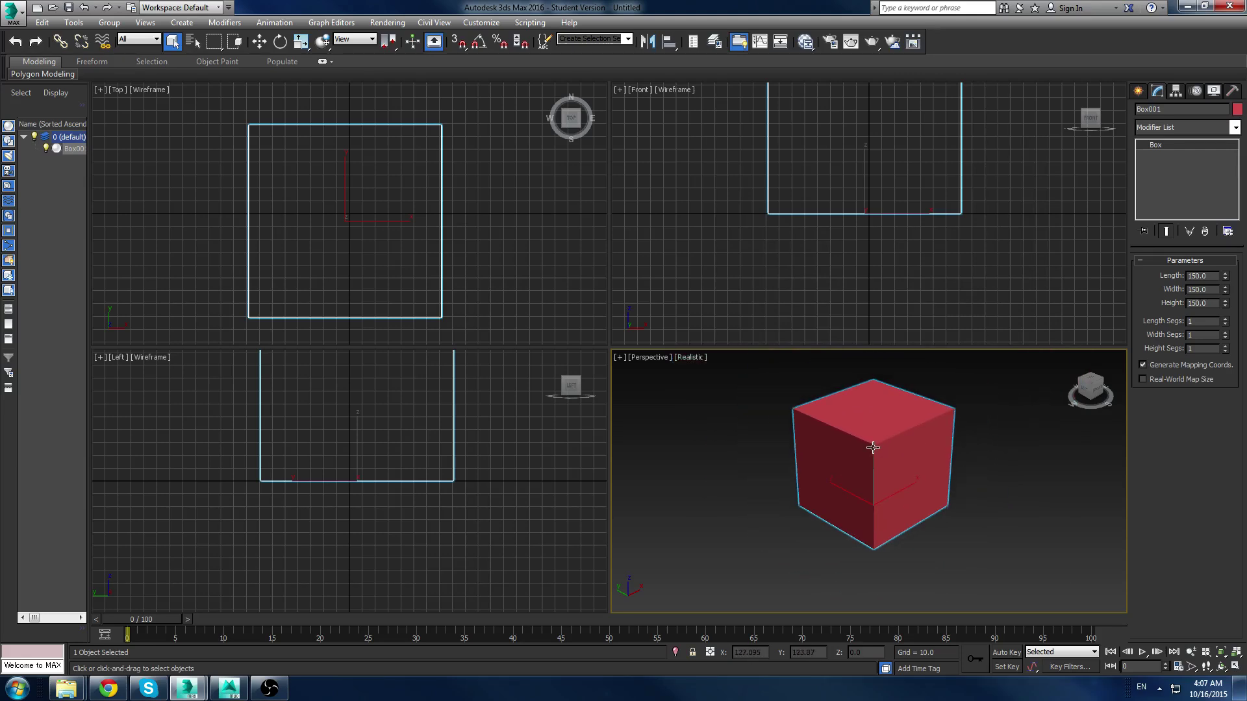
scroll(872, 446, "up", 3)
middle_click_drag(810, 434, 856, 418, "alt")
scroll(806, 418, "down", 3)
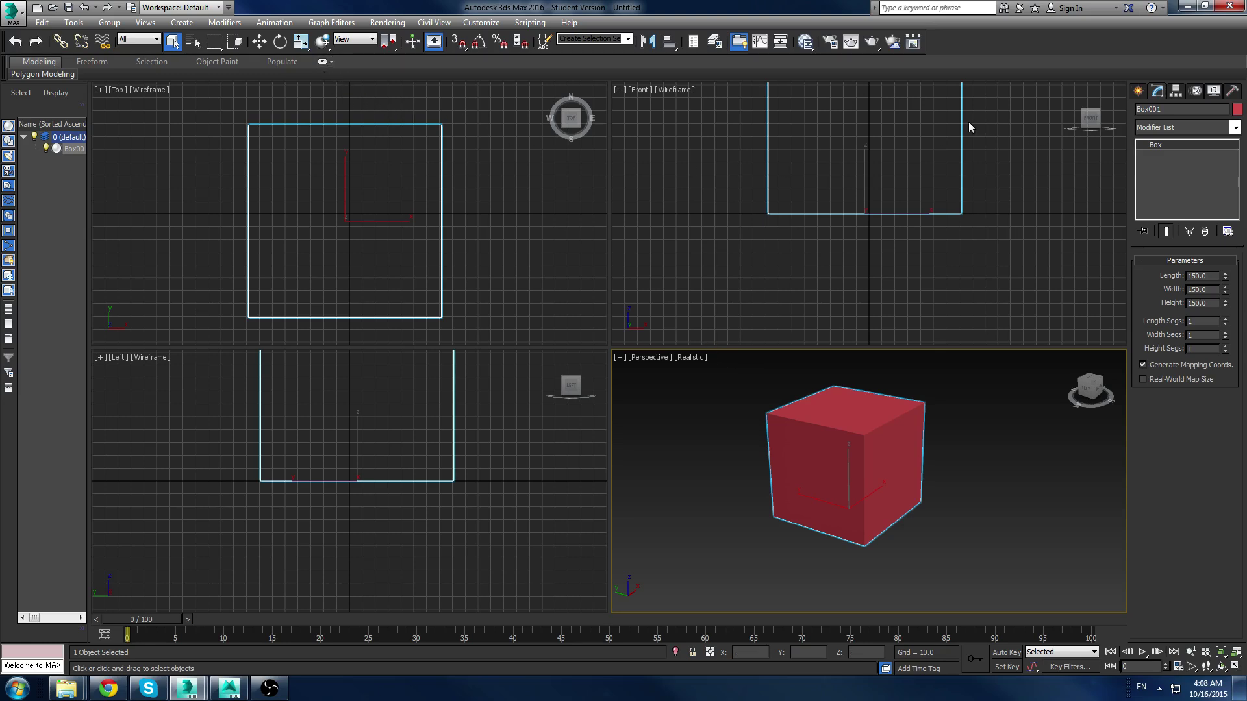
Step: Draw a plane about 189 long and 178 wide beside the box in the Front view
scroll(871, 195, "down", 5)
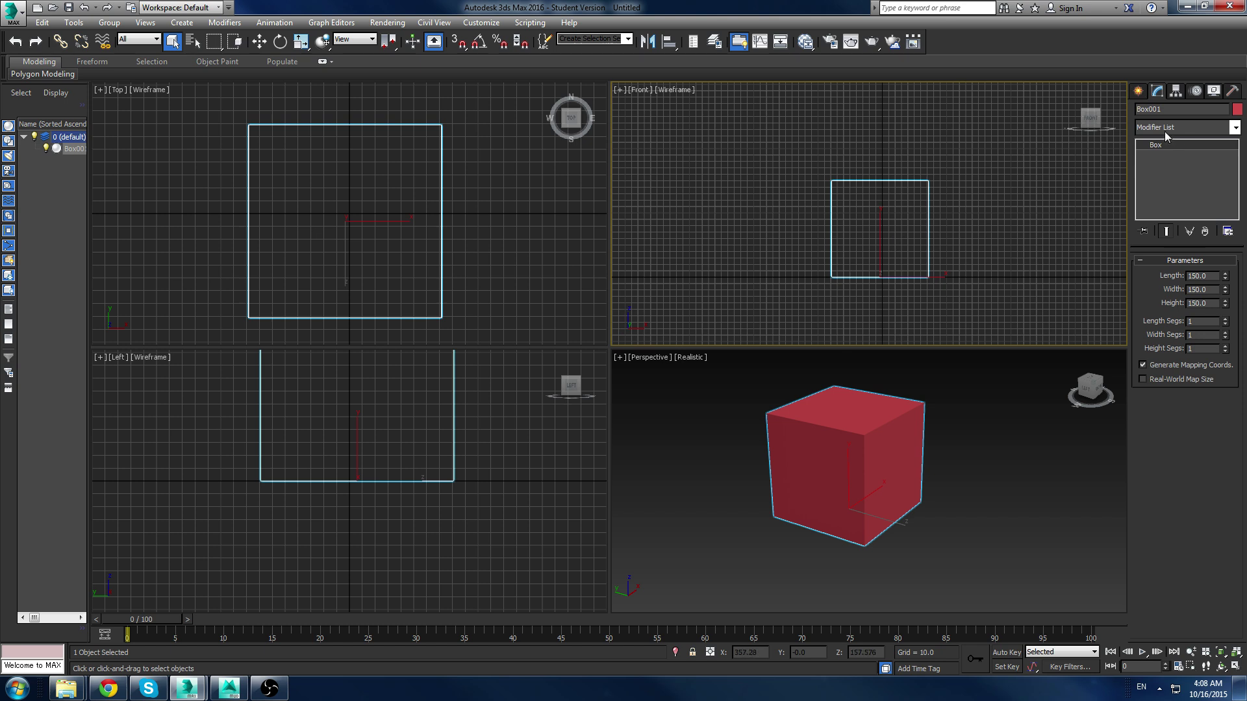
left_click(1138, 90)
left_click(1203, 230)
middle_click_drag(891, 179, 775, 167)
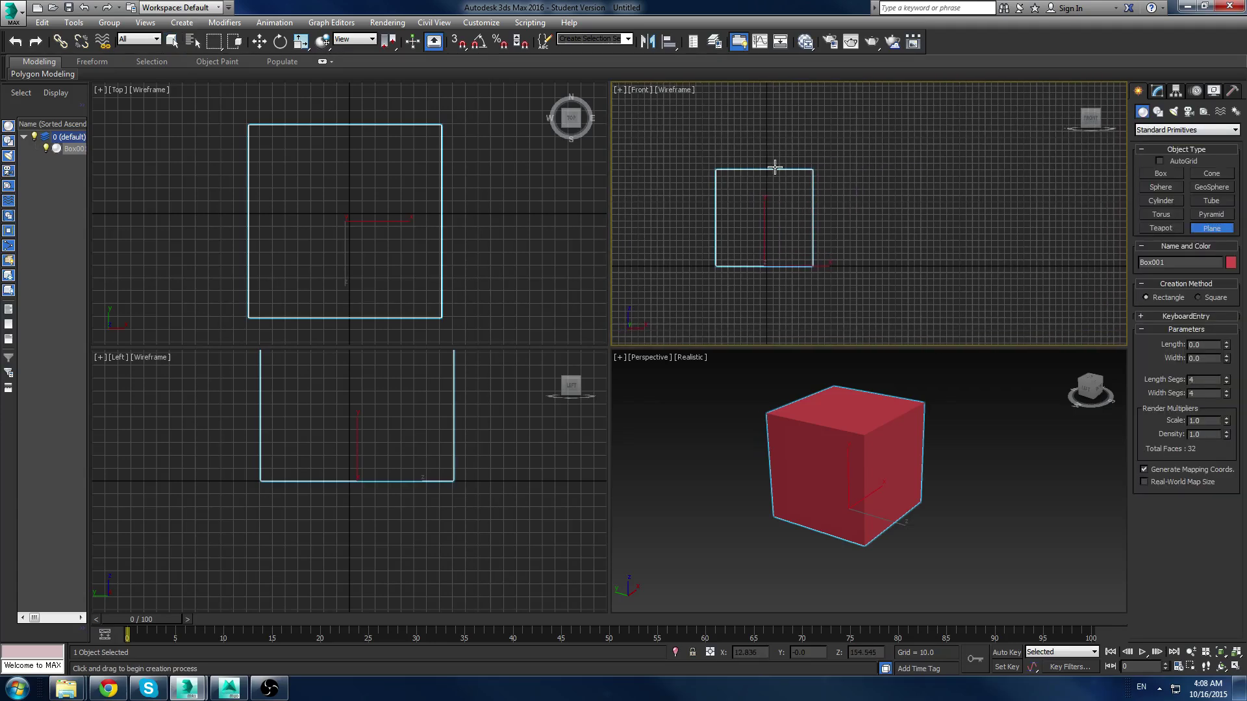
left_click_drag(843, 150, 957, 272)
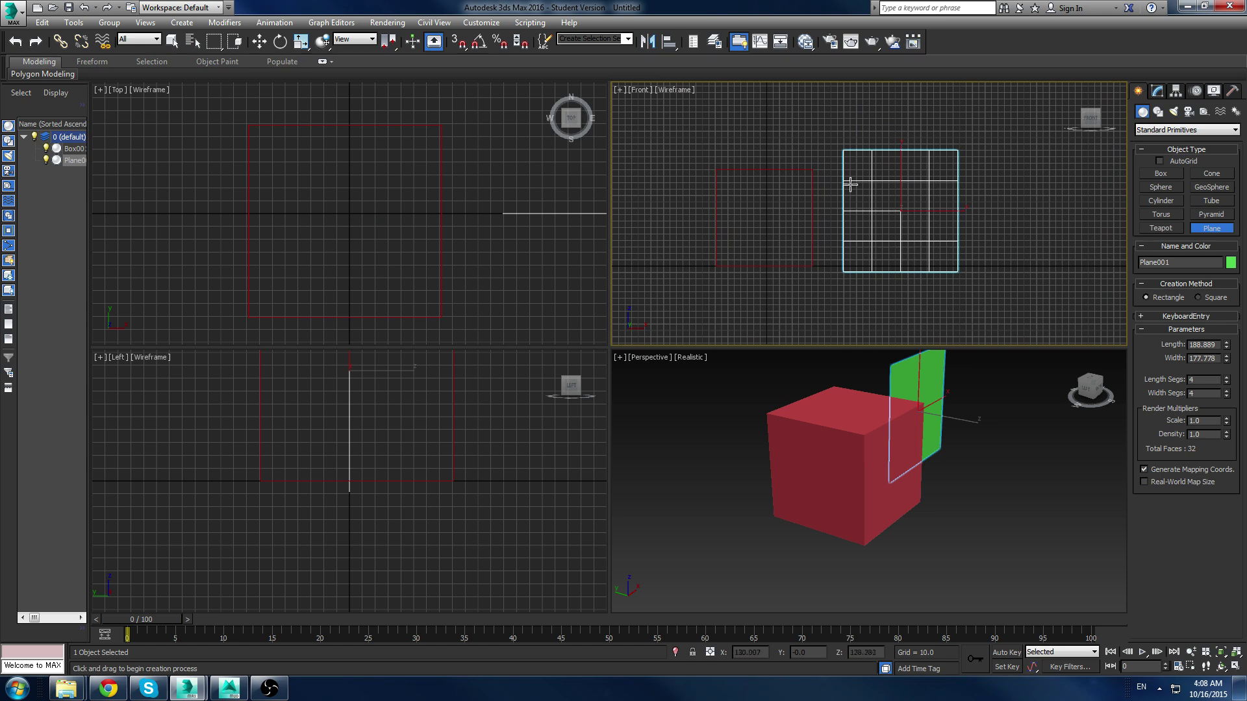
Step: Set the plane's length and width to 150 each and finish creating it
left_click_drag(1219, 345, 1191, 347)
type("150")
key("Tab")
type("150")
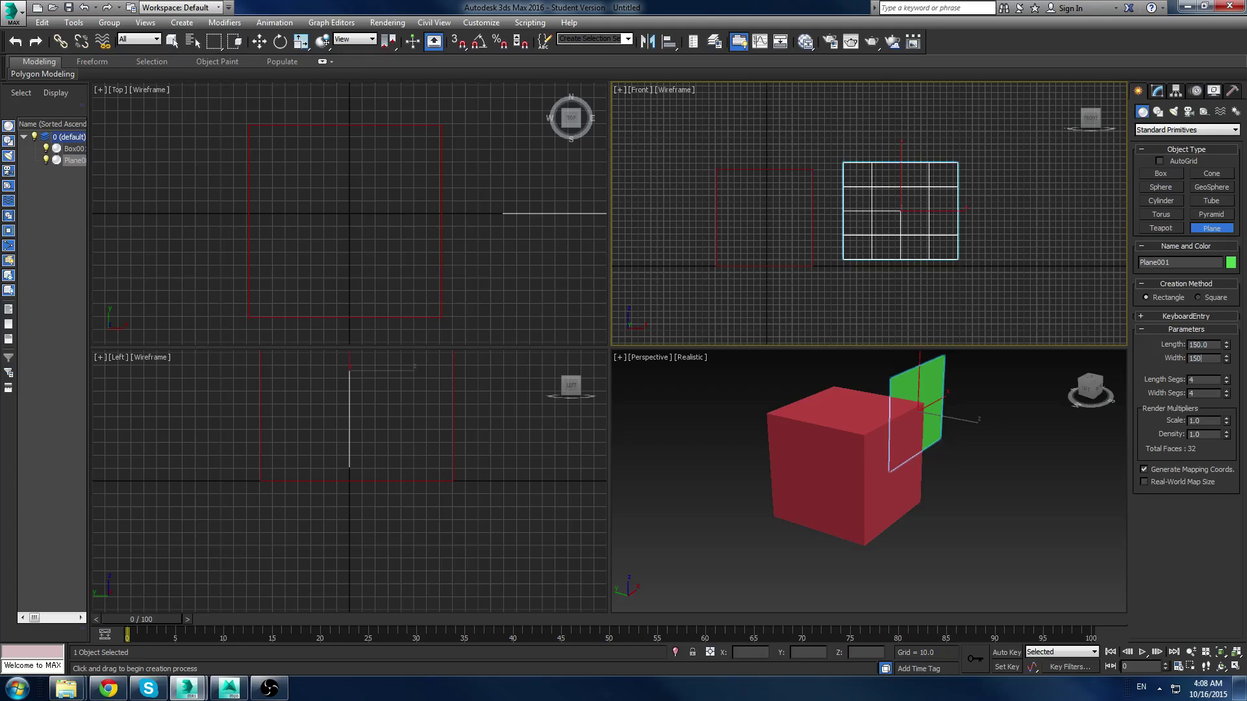
key("Return")
left_click(908, 364)
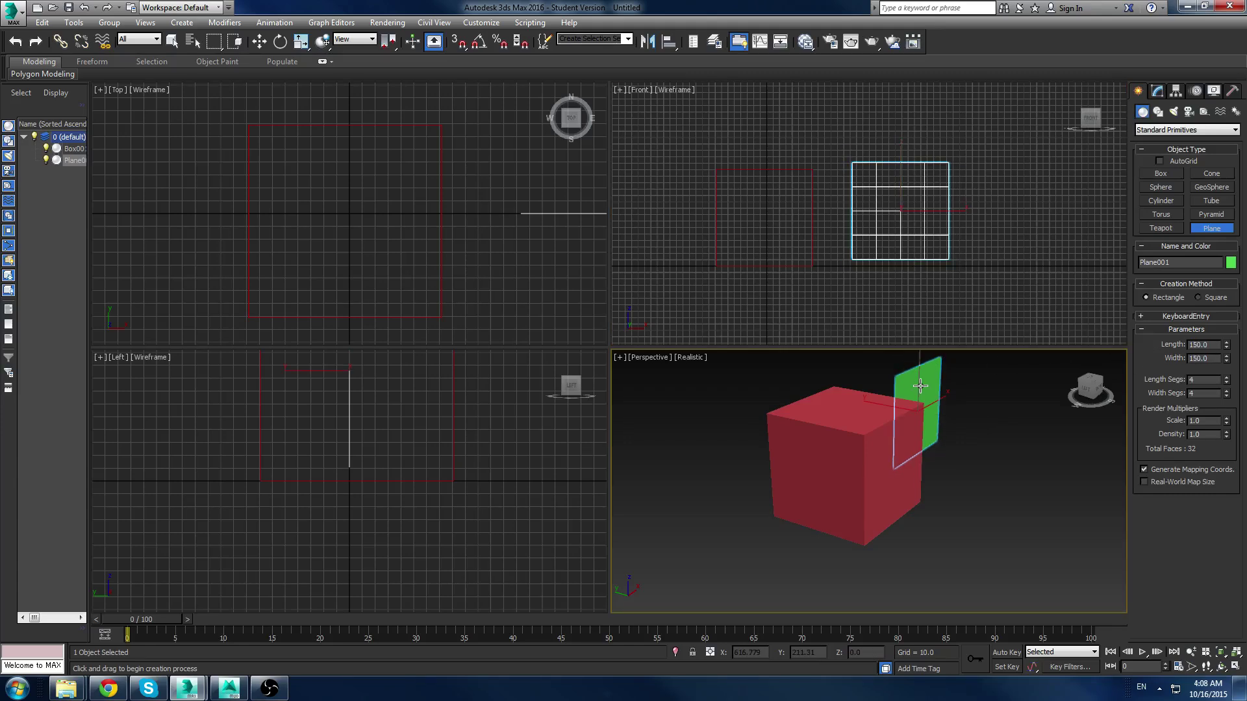
right_click(924, 384)
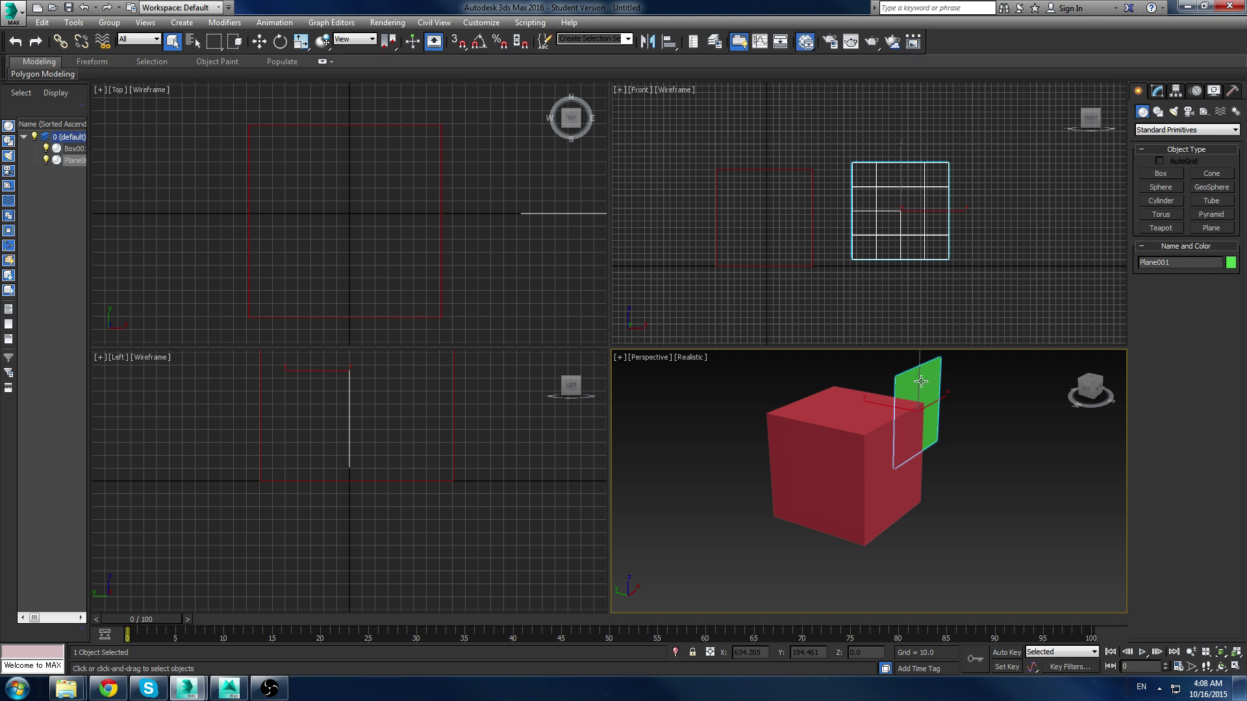
Step: Add a Standard material in the Slate Material Editor, display its parameters, and dismiss the antivirus notification
key("m")
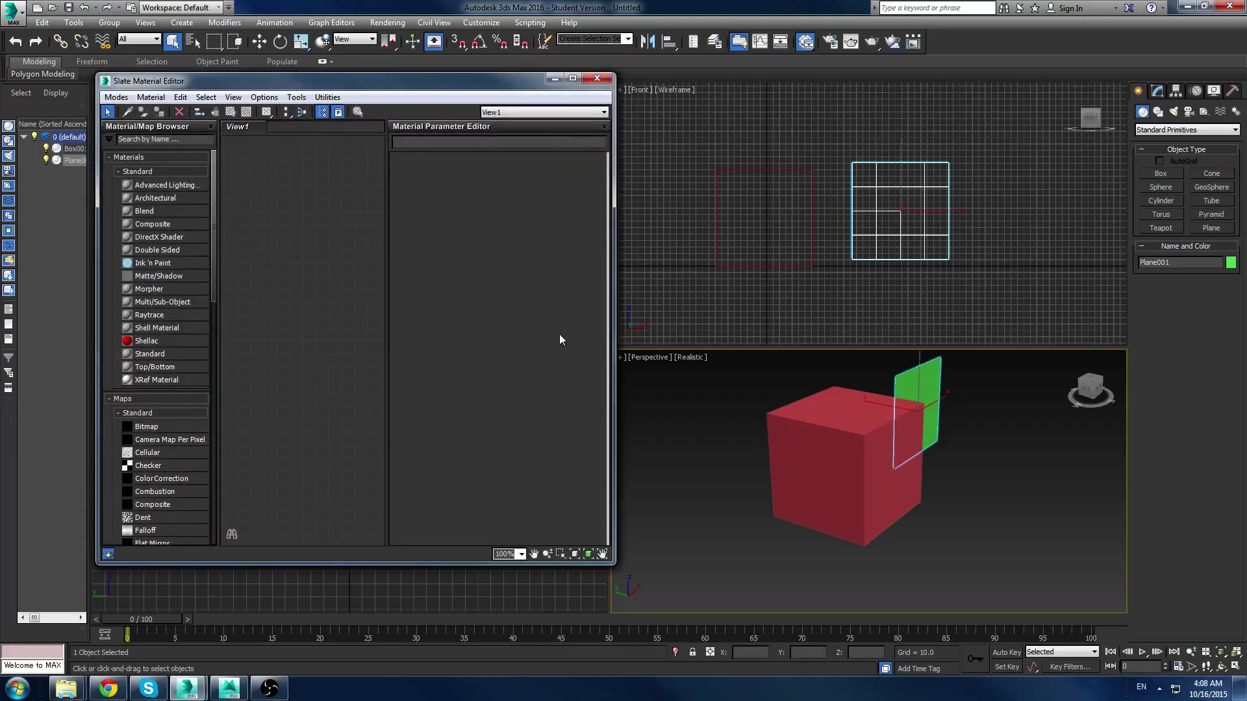
double_click(152, 356)
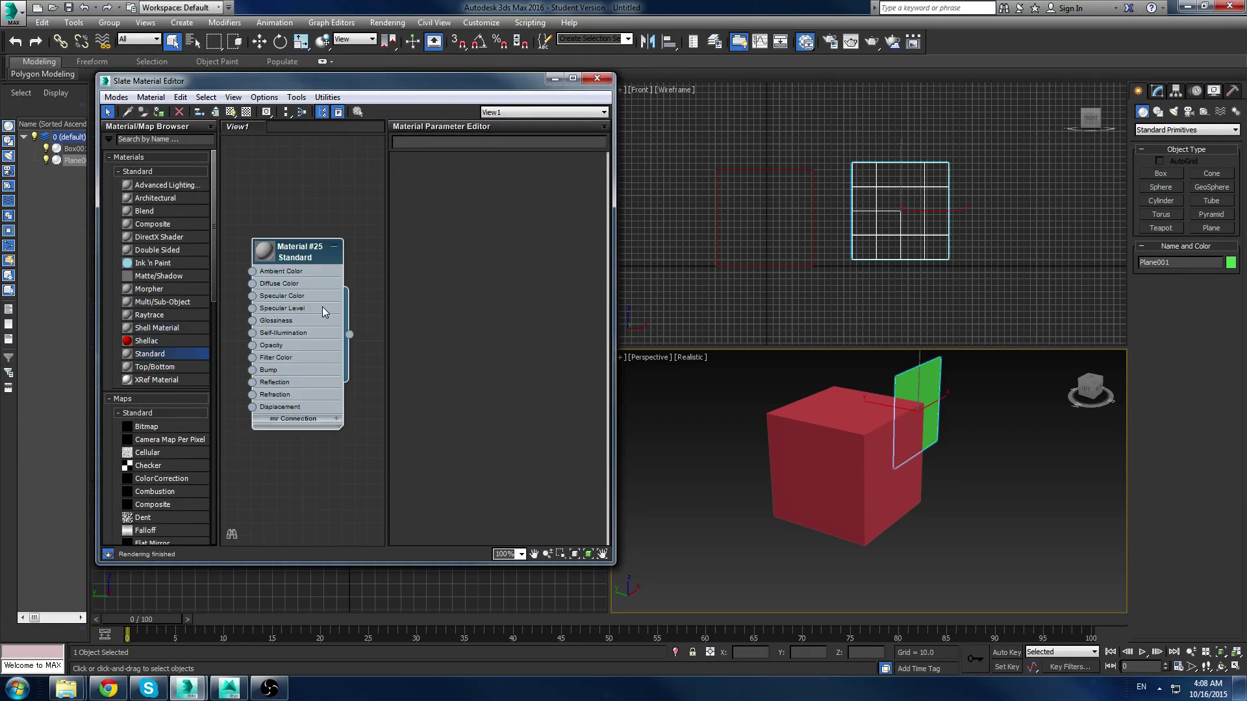
double_click(303, 252)
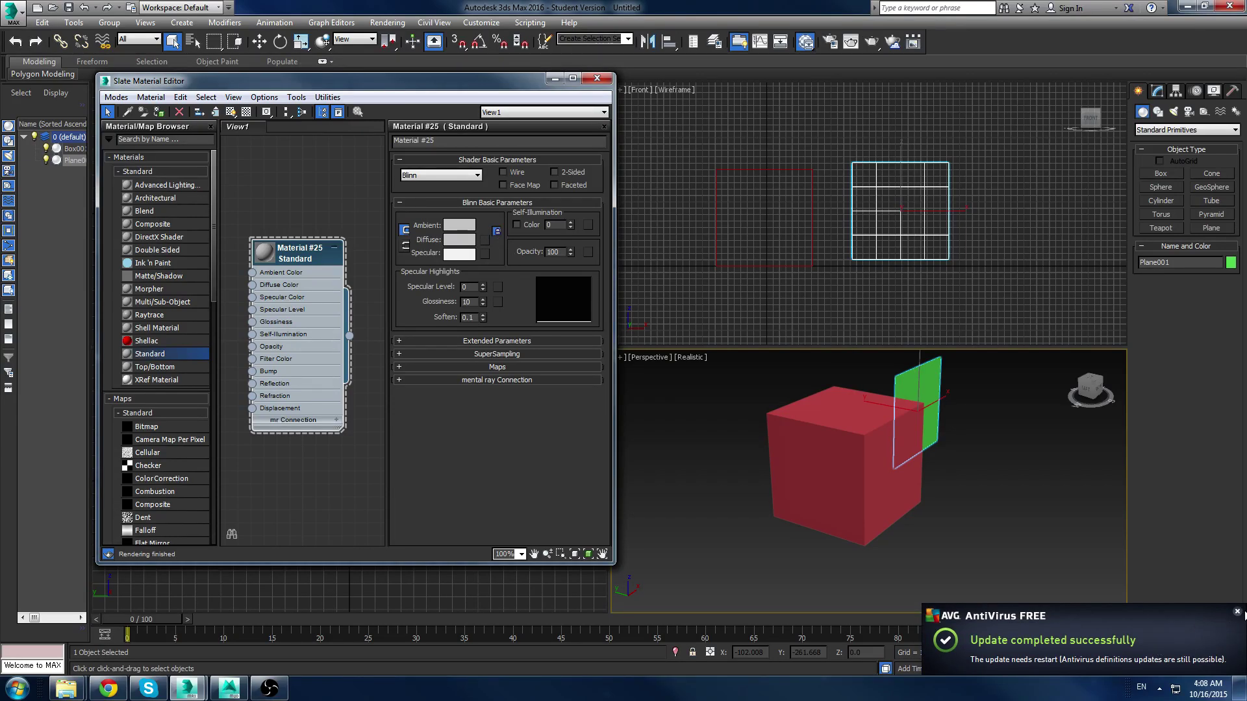
left_click(1245, 612)
left_click(1237, 613)
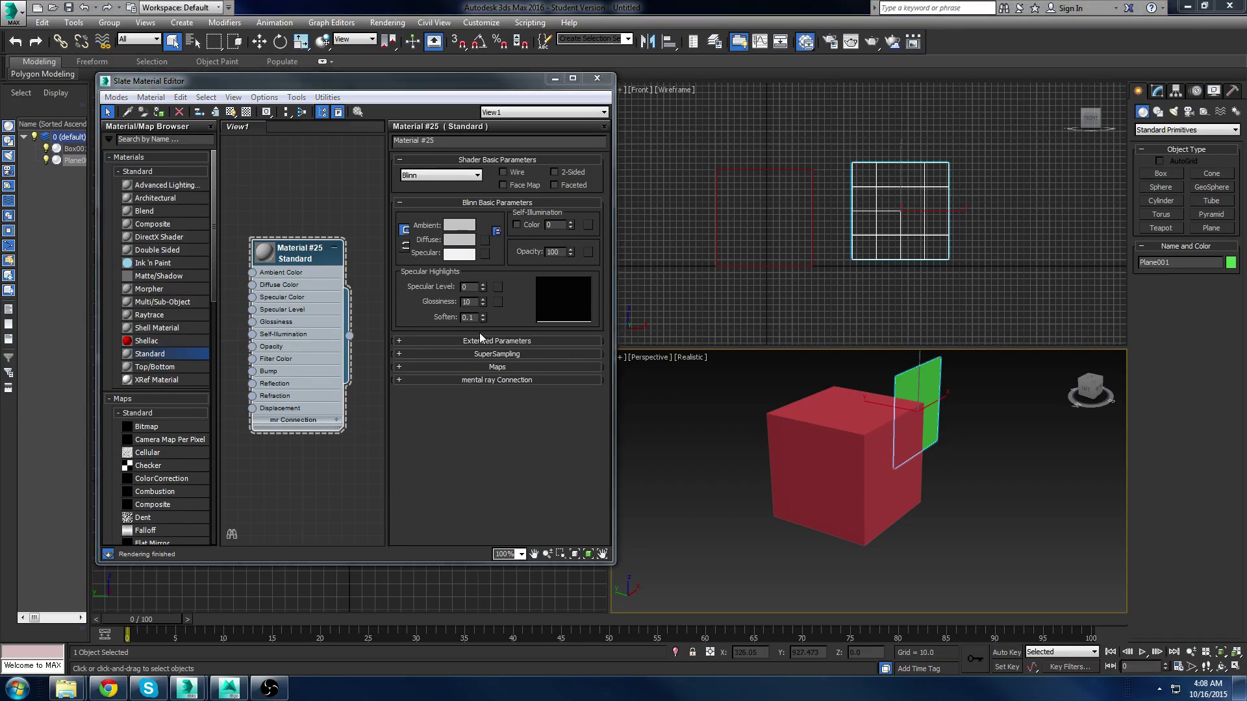
Step: Load the crate image from the desktop's Crate folder as the material's diffuse bitmap and enlarge both node previews
left_click(486, 221)
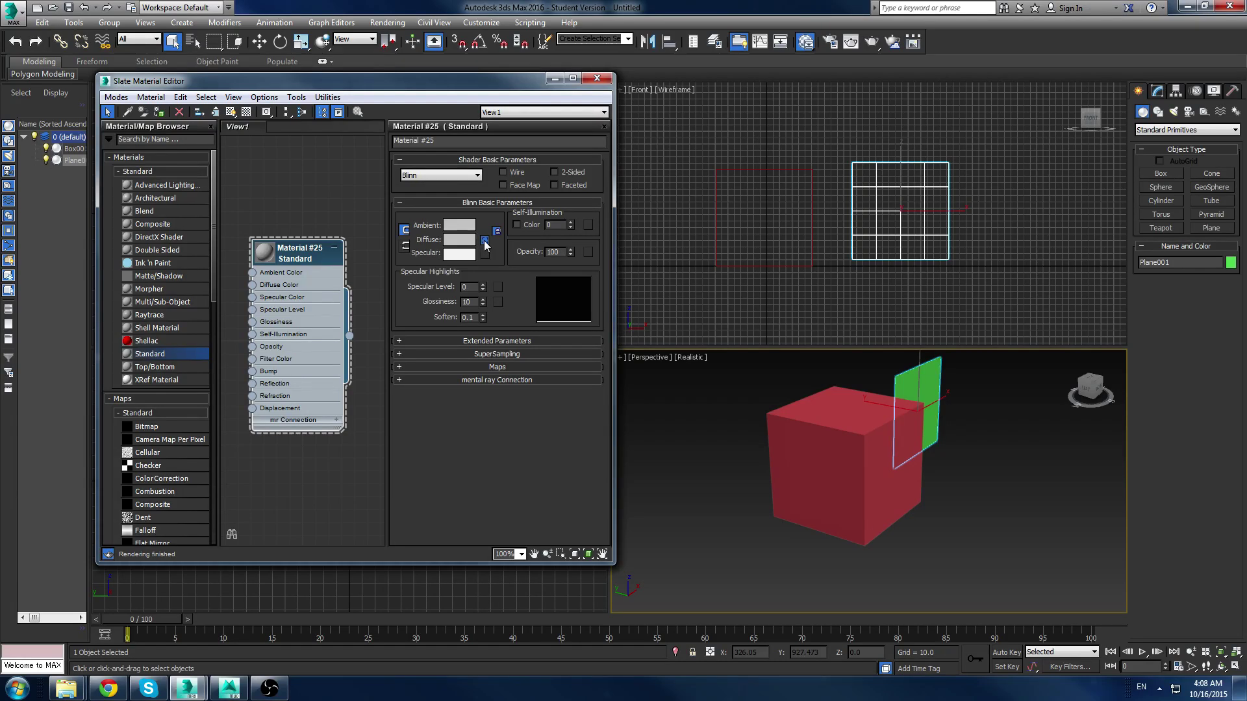
left_click(484, 240)
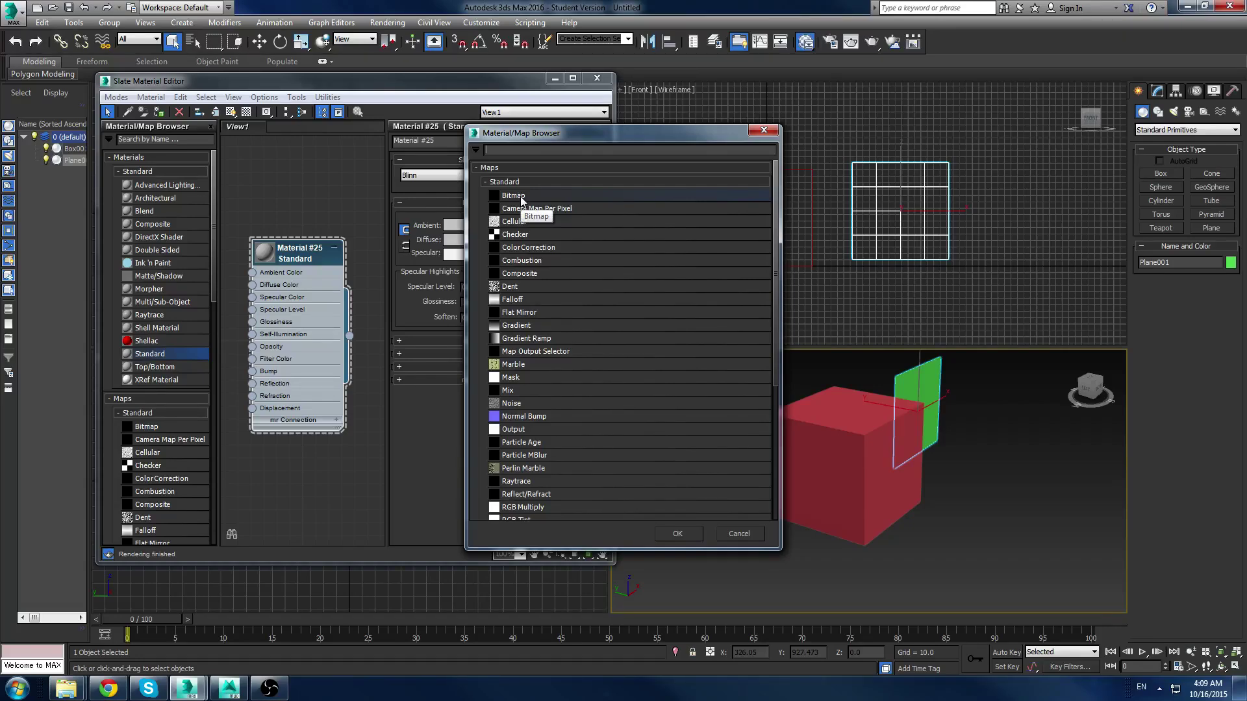
double_click(520, 194)
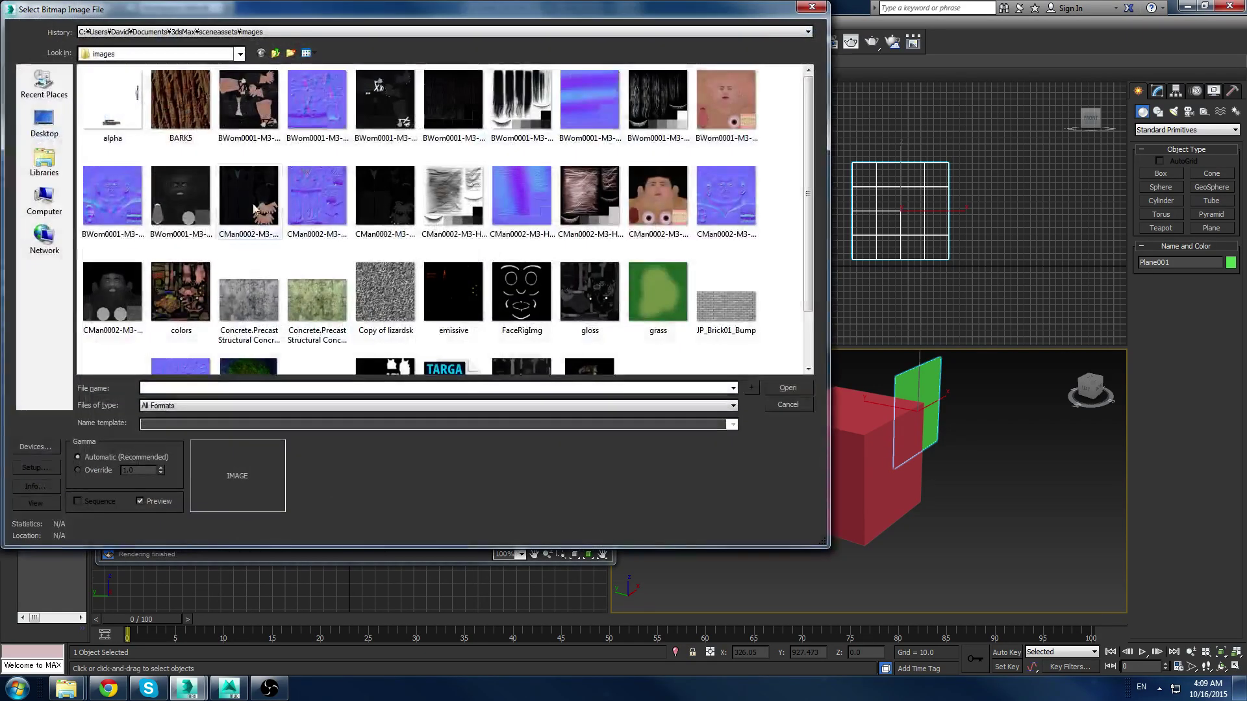
left_click(44, 123)
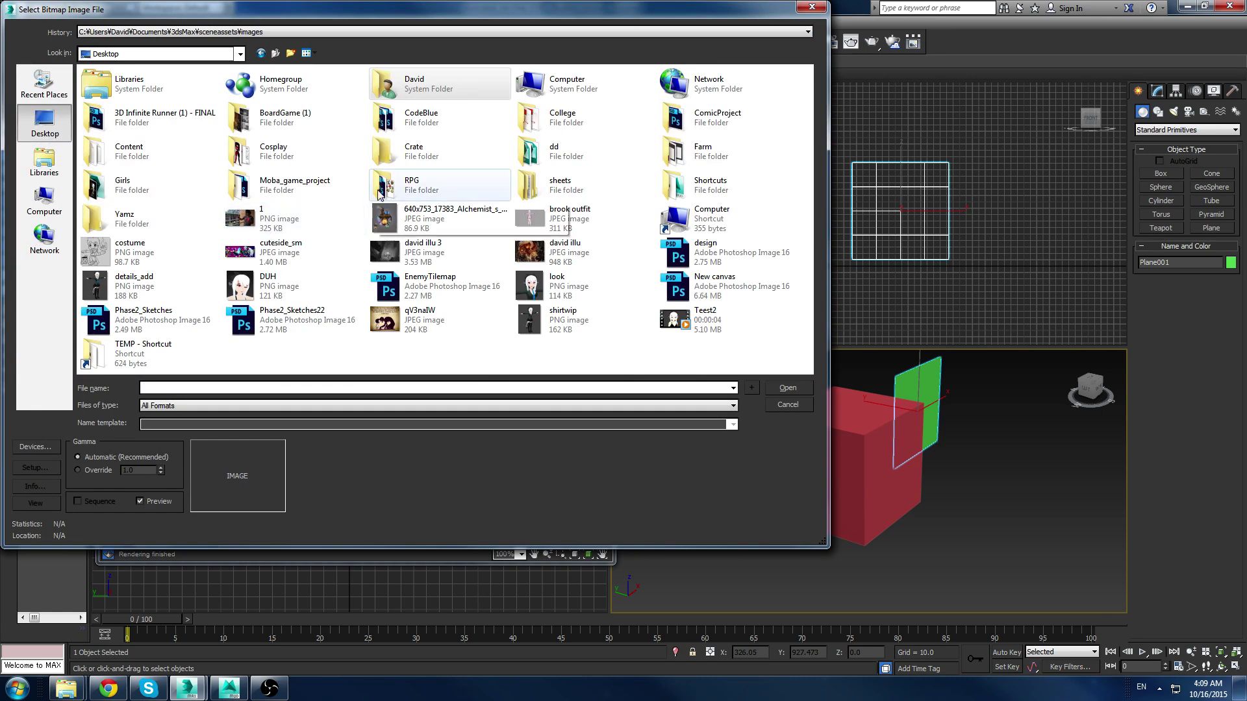
double_click(385, 151)
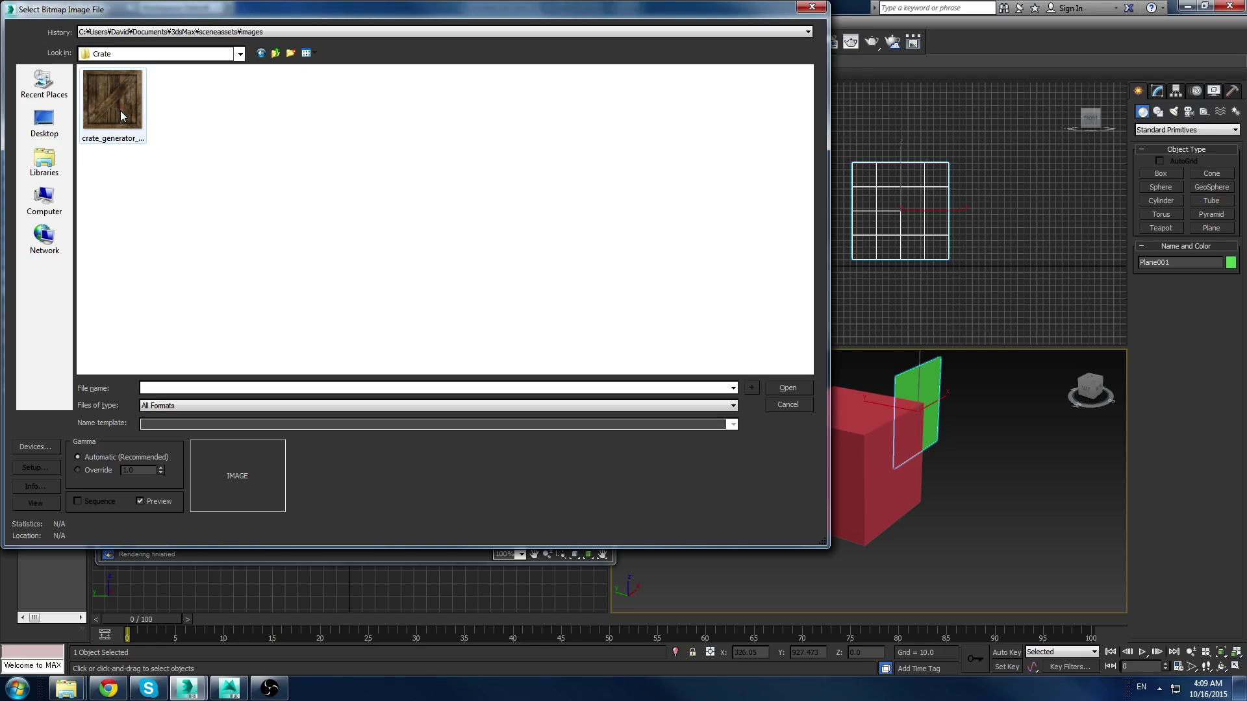
double_click(119, 113)
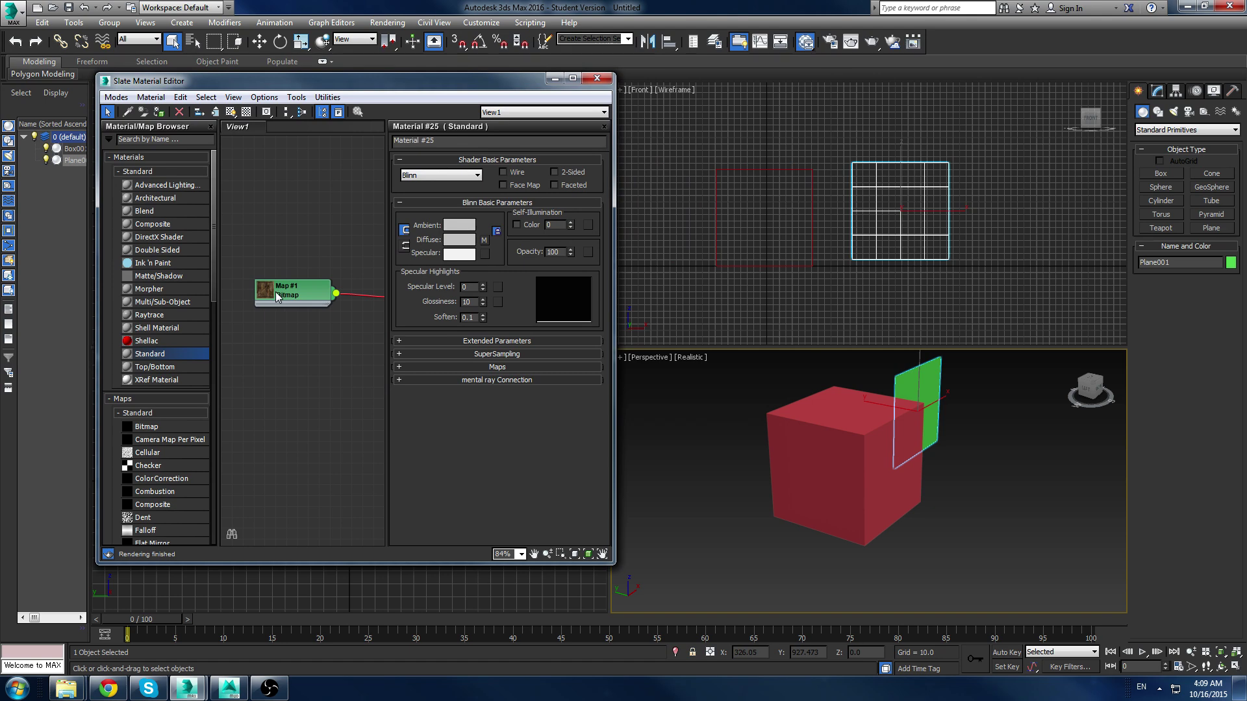
left_click(276, 292)
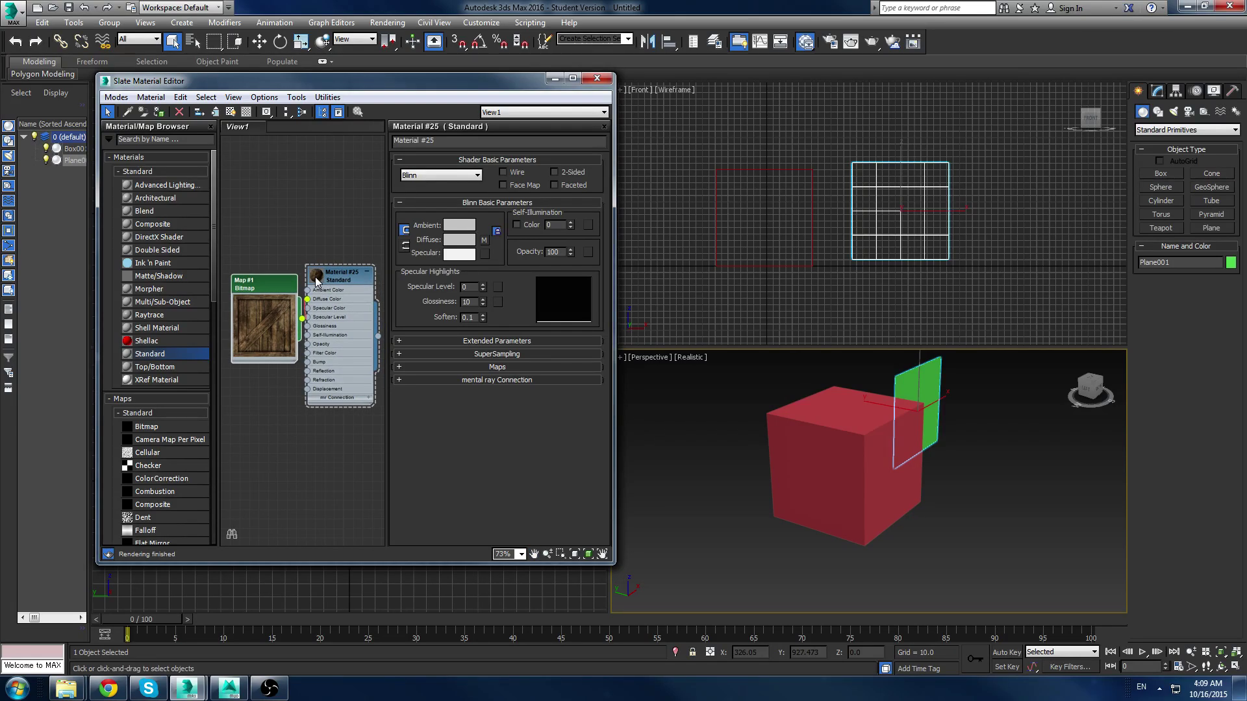
double_click(316, 279)
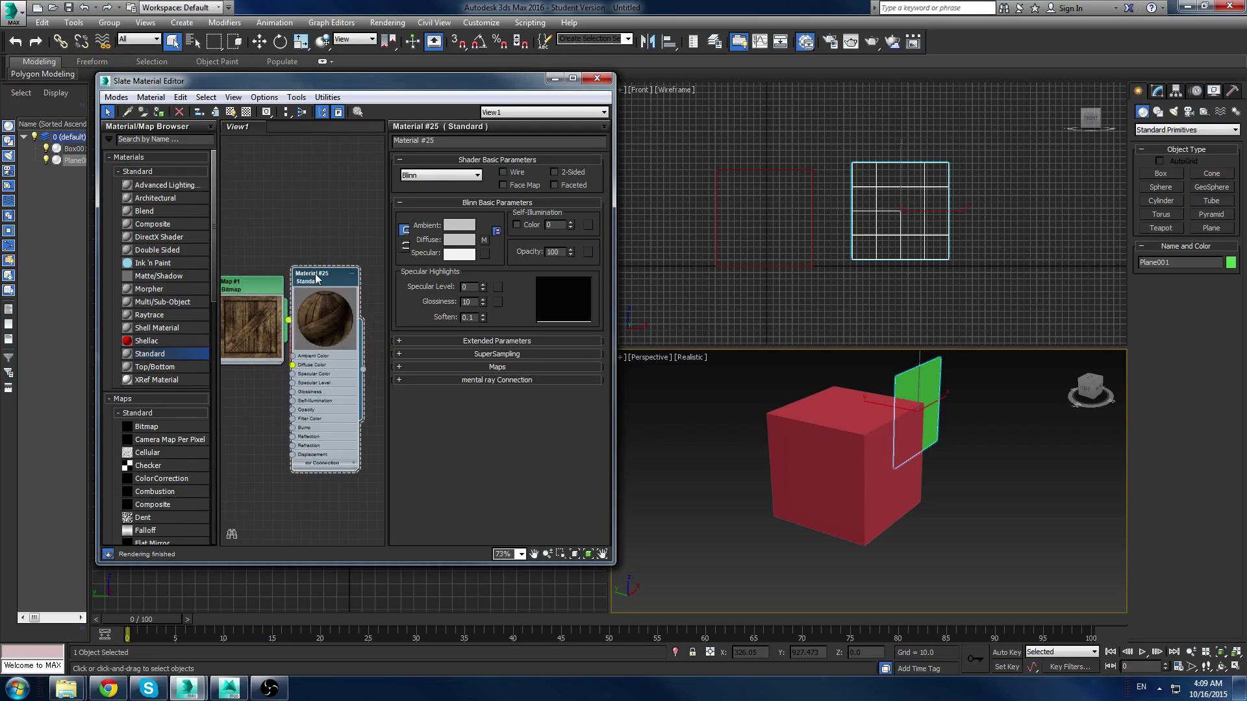
Step: Enable shaded display of the crate material in the viewport and assign it to the plane
middle_click_drag(932, 416, 908, 405, "alt")
scroll(908, 405, "up", 3)
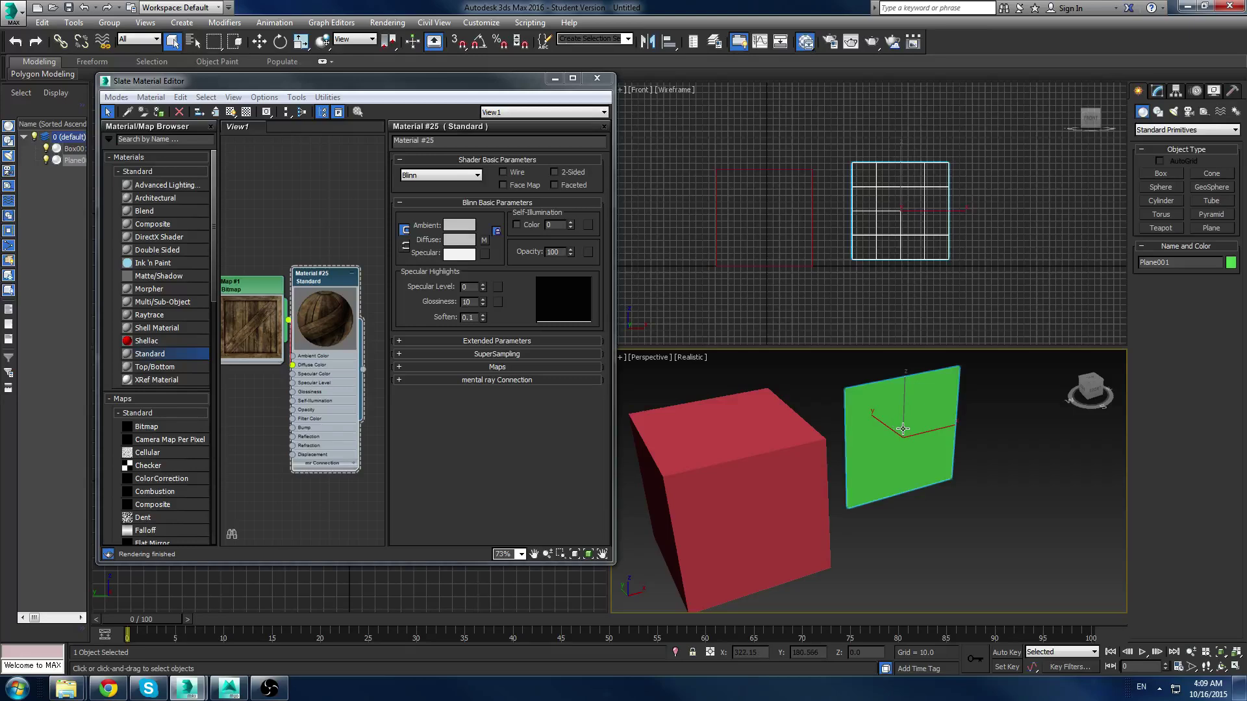
right_click(320, 279)
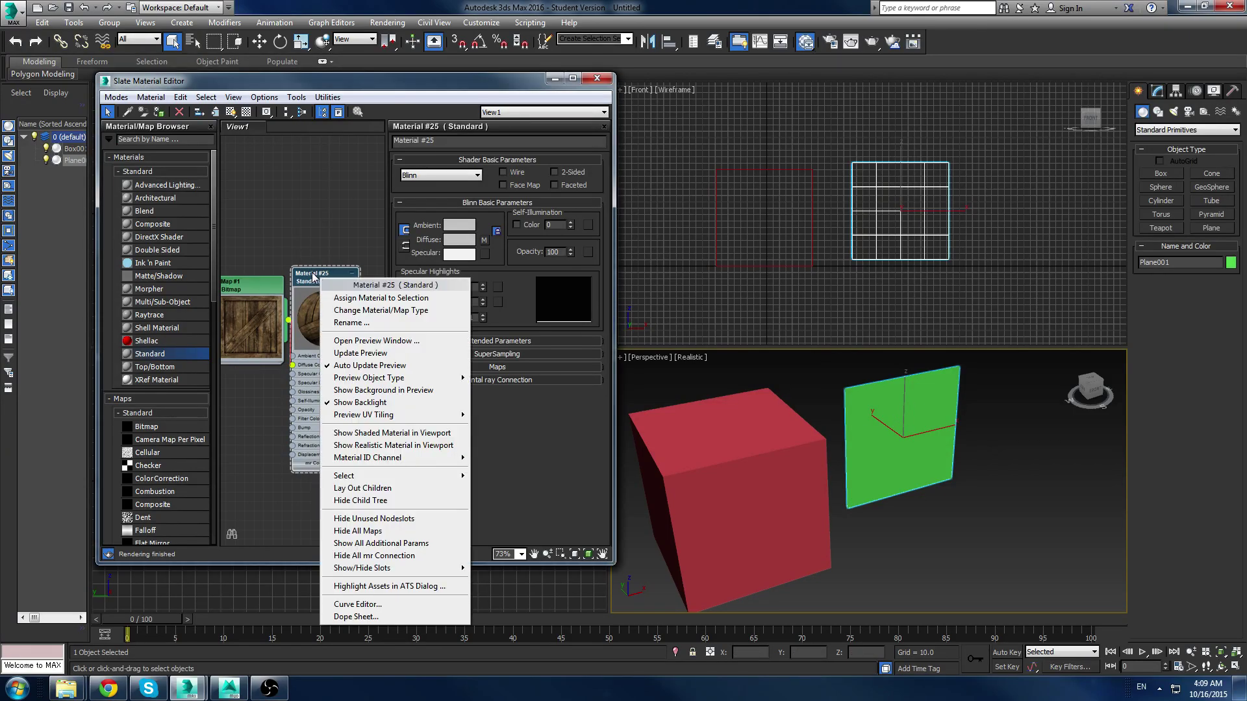
left_click(384, 434)
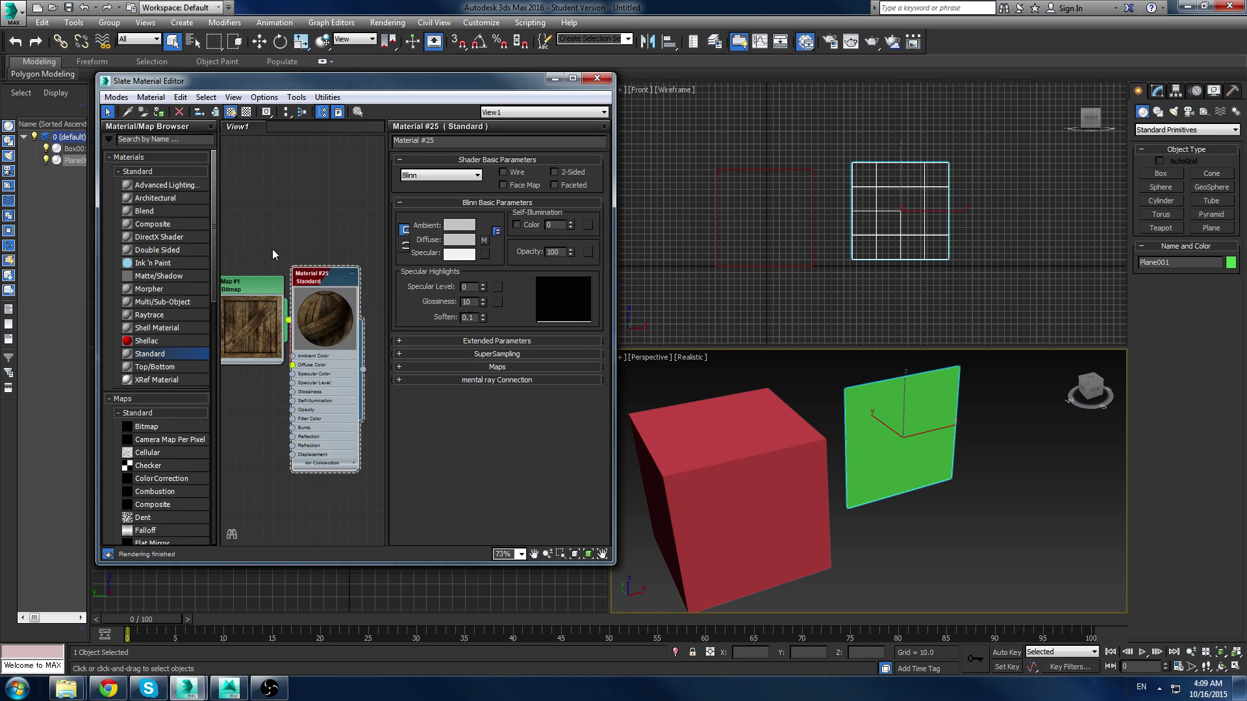
left_click(158, 112)
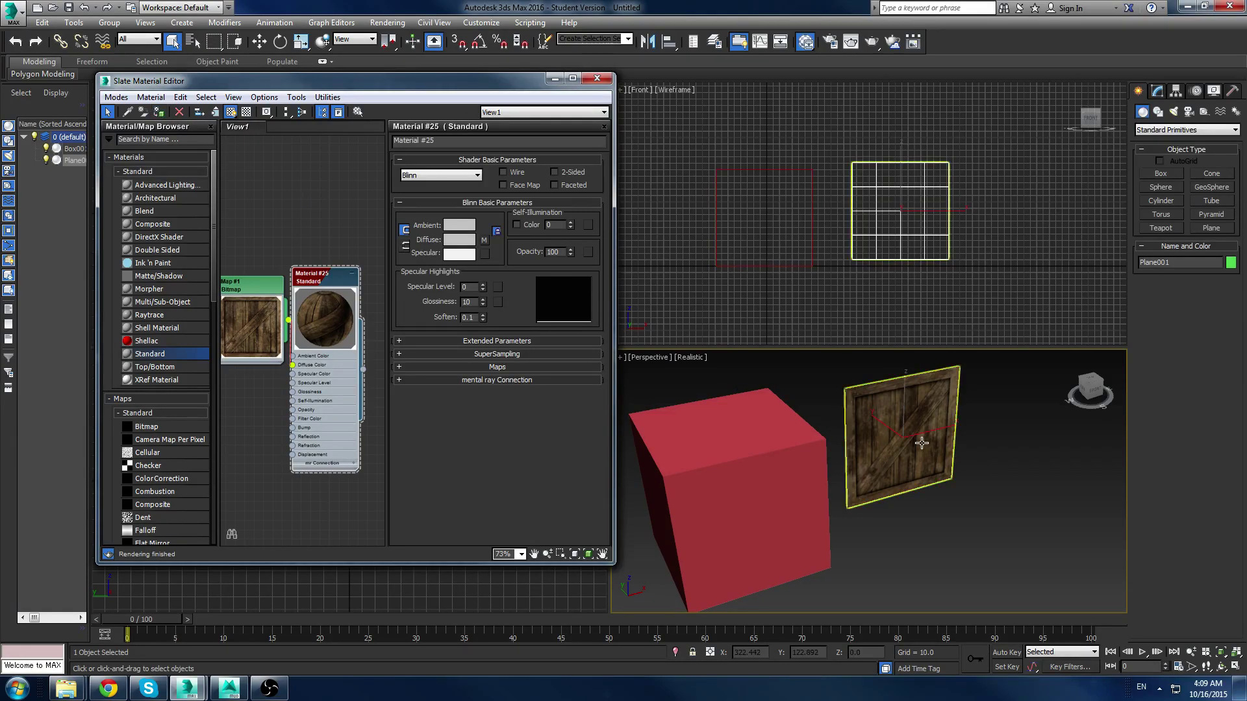
middle_click_drag(922, 437, 837, 422, "alt")
scroll(929, 448, "up", 4)
middle_click_drag(929, 448, 795, 439, "alt")
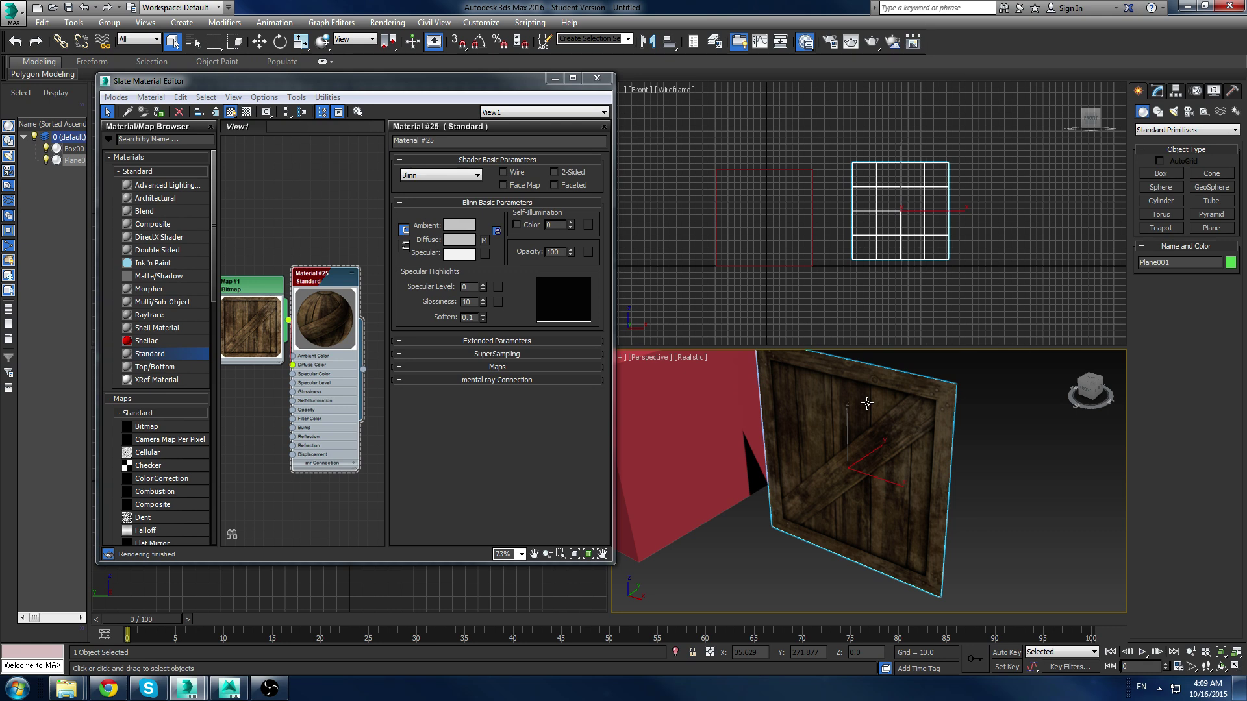
Step: Try the crate material on the box, and undo that assignment
middle_click_drag(669, 436, 910, 510)
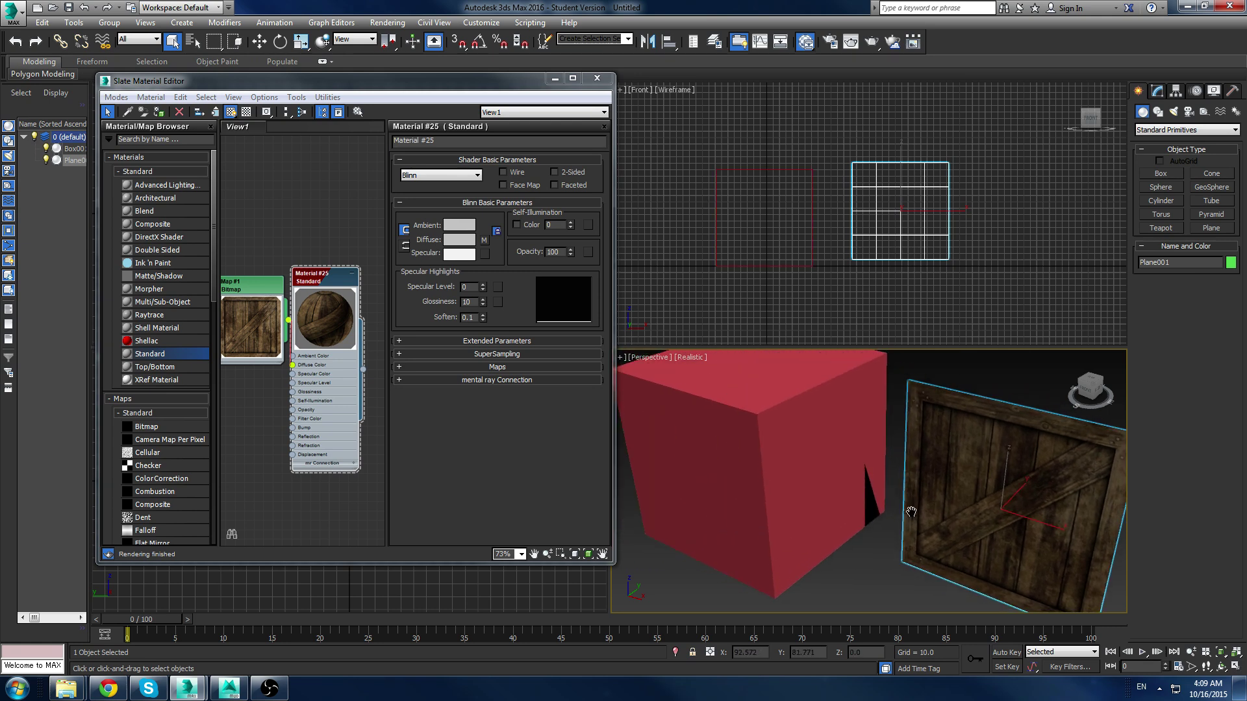
middle_click_drag(812, 481, 823, 484)
scroll(824, 485, "down", 2)
left_click(821, 473)
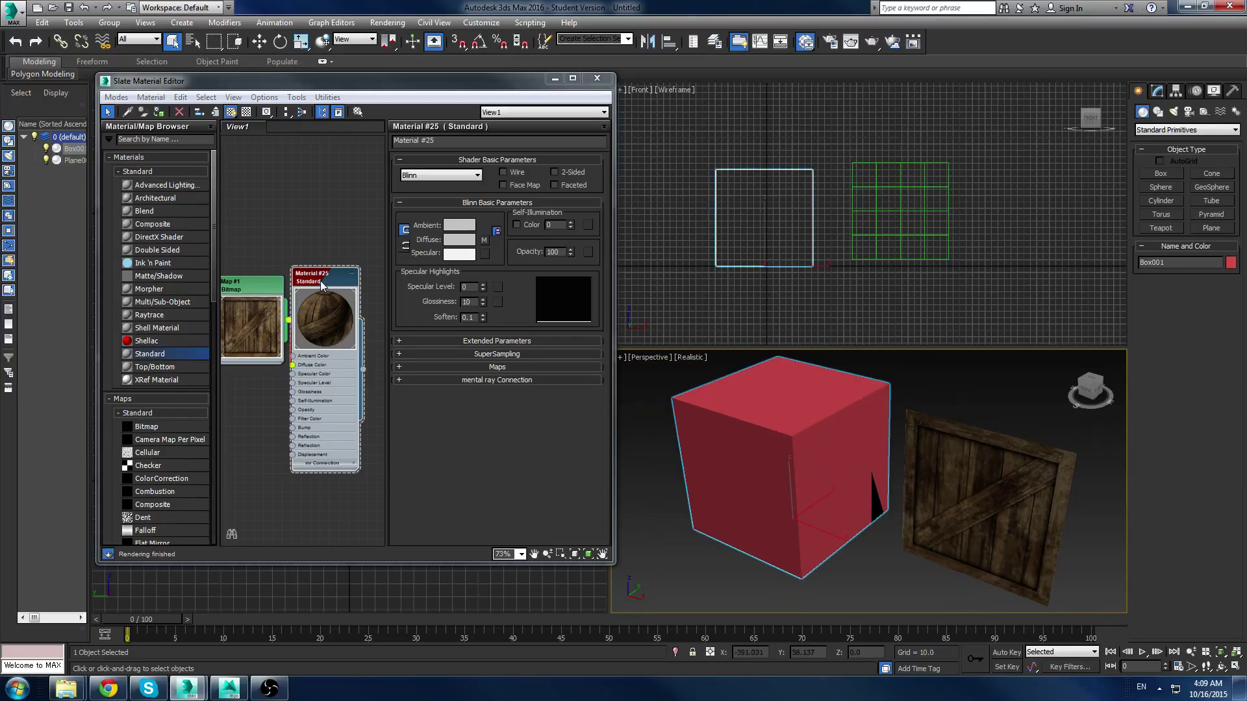
left_click(159, 112)
middle_click_drag(857, 501, 842, 461, "alt")
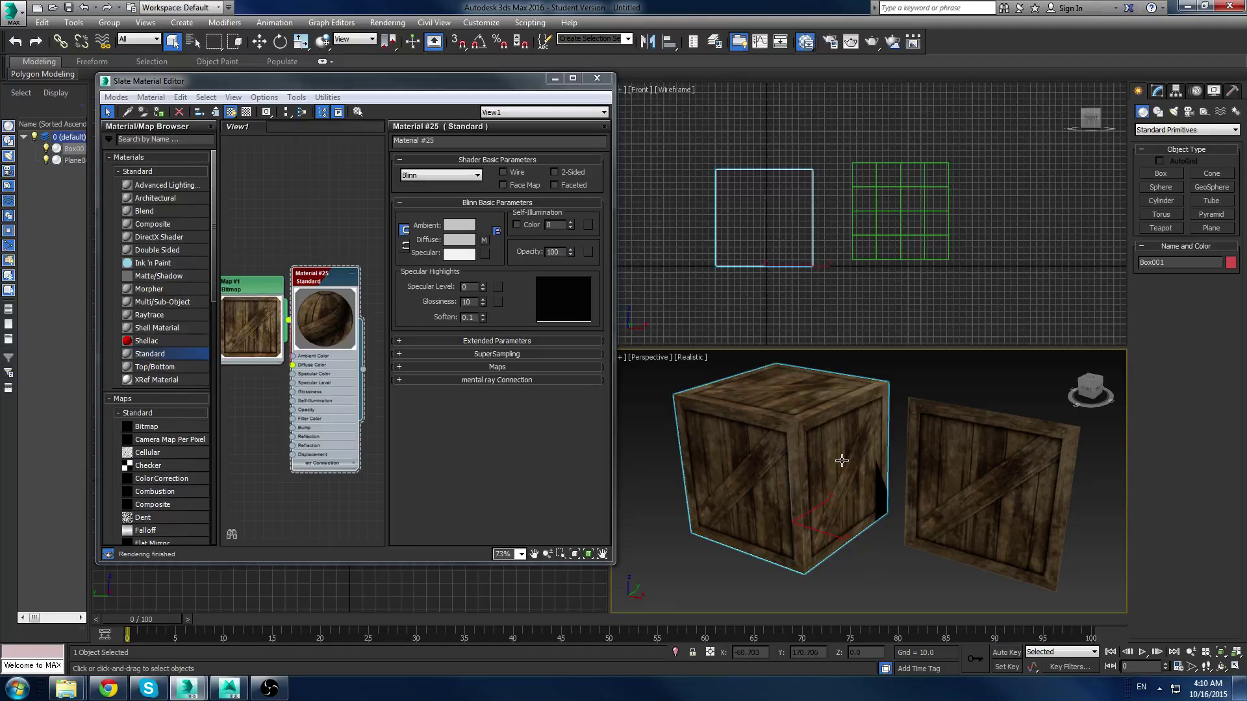
key("ctrl+z")
Step: Move the textured plane closer to the box in the Front view, level with its base
key("w")
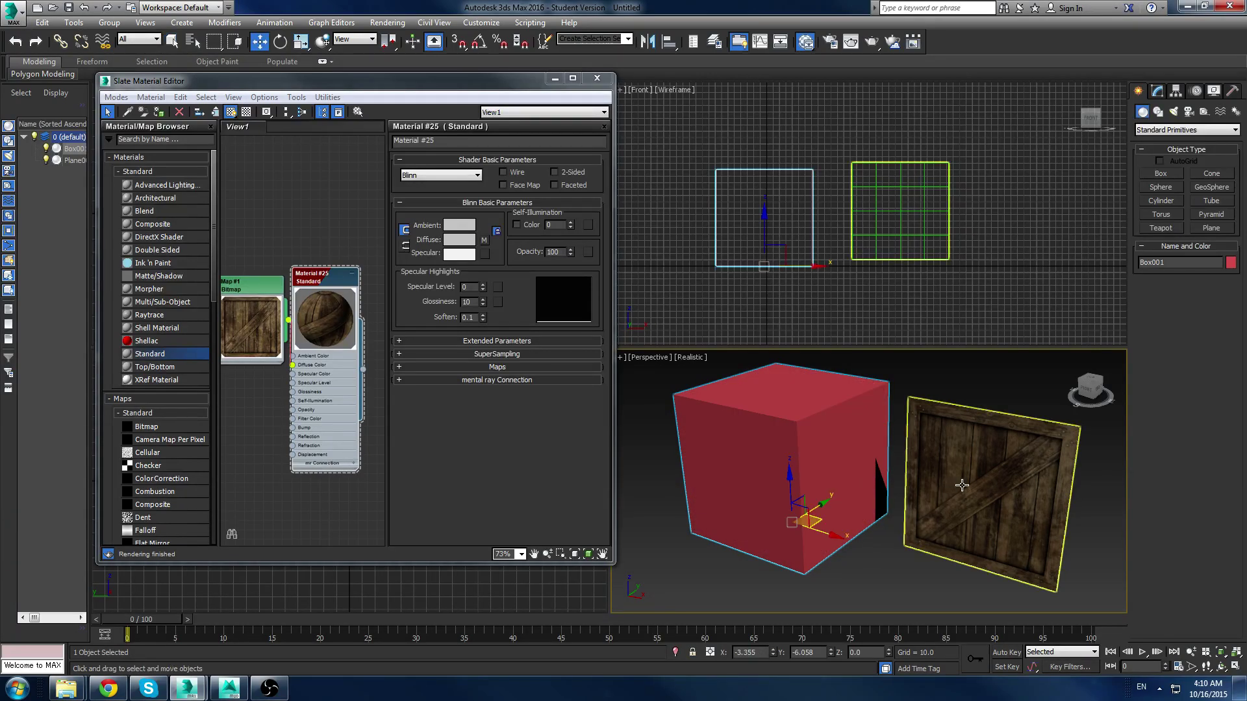
left_click(963, 488)
left_click_drag(931, 210, 875, 186)
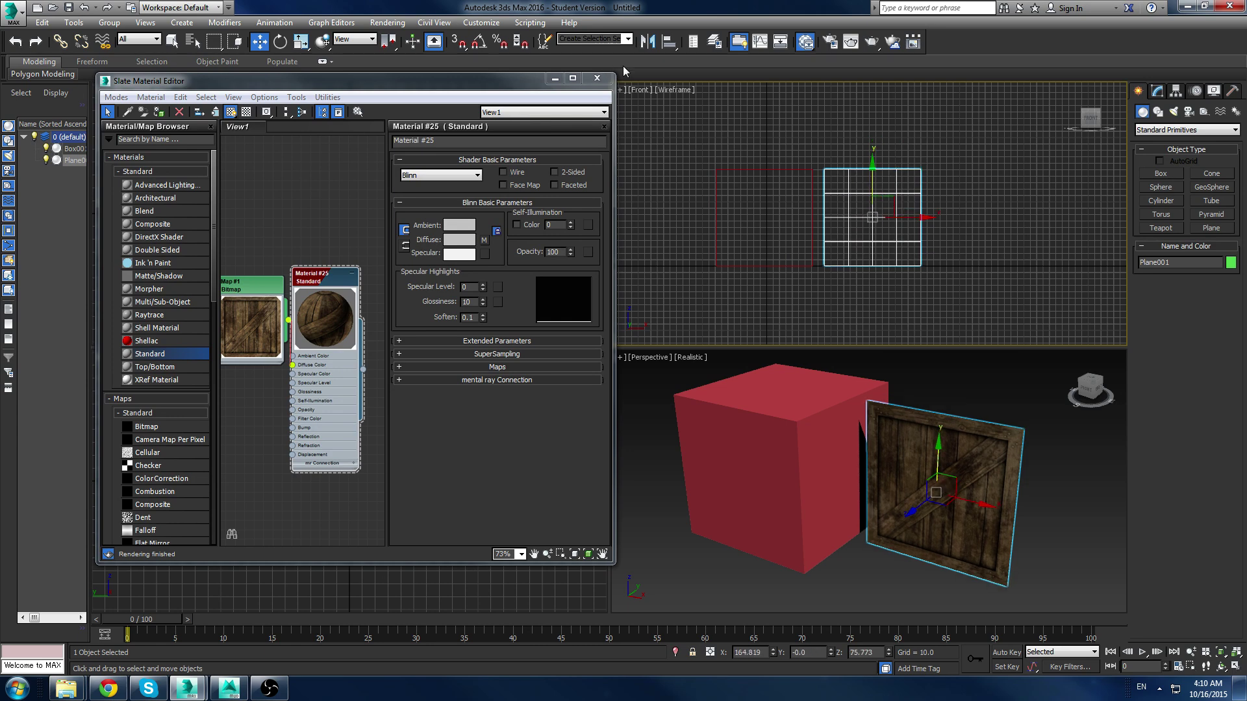
Step: Switch the Front view to Shaded display and hide its grid
left_click(676, 89)
left_click(715, 119)
middle_click_drag(873, 227, 937, 207)
scroll(936, 207, "up", 2)
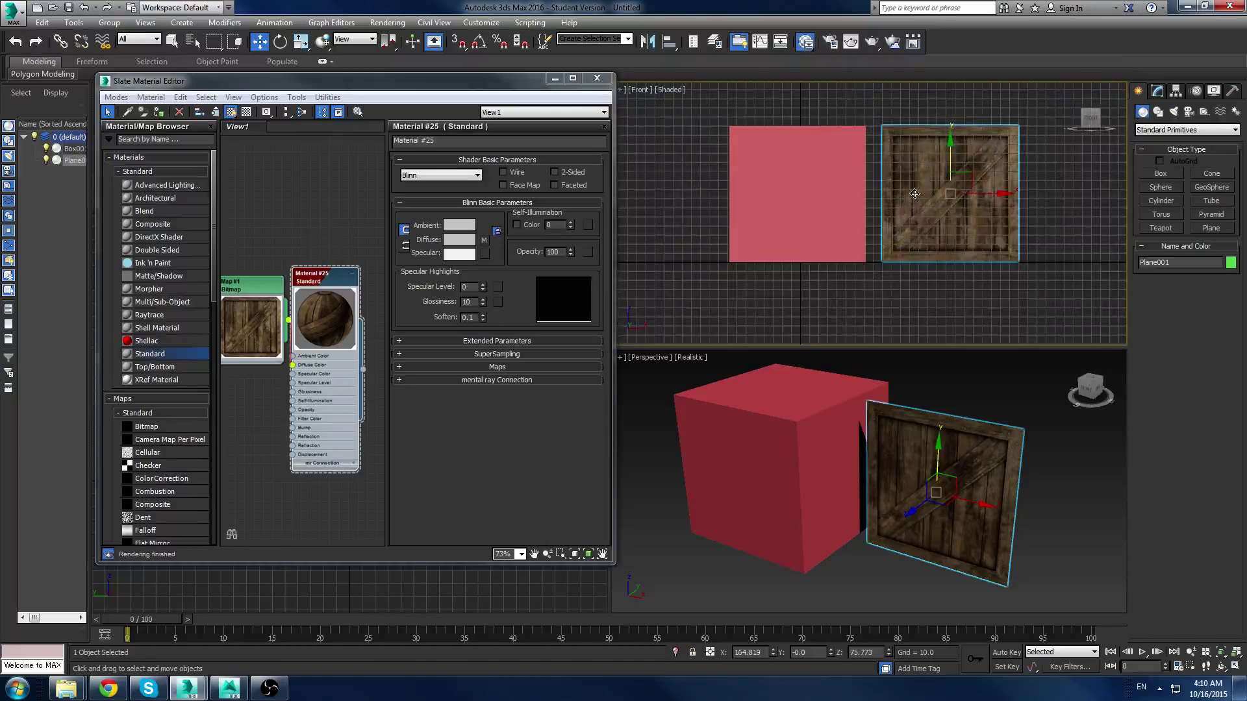
key("g")
middle_click_drag(748, 139, 753, 153)
scroll(753, 154, "up", 2)
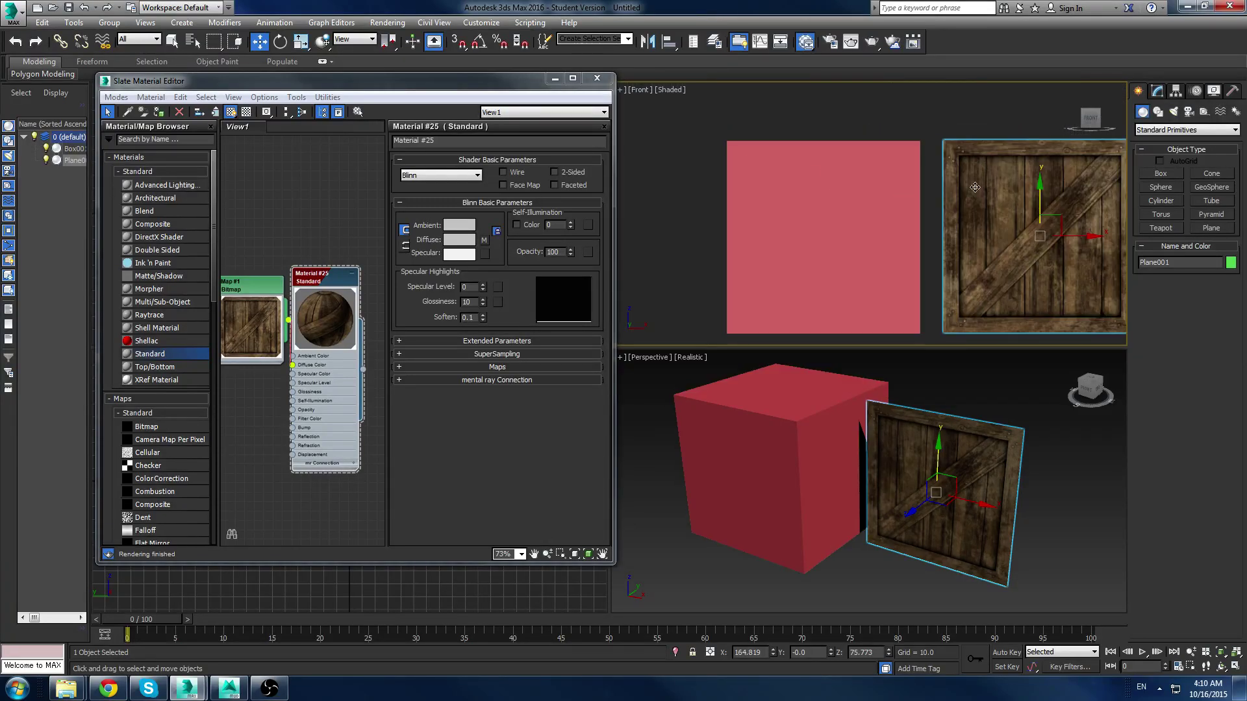
Step: Display edged faces in the Front view and select the plain box beside the reference plane
left_click(986, 125)
middle_click_drag(985, 130, 945, 118)
left_click(965, 160)
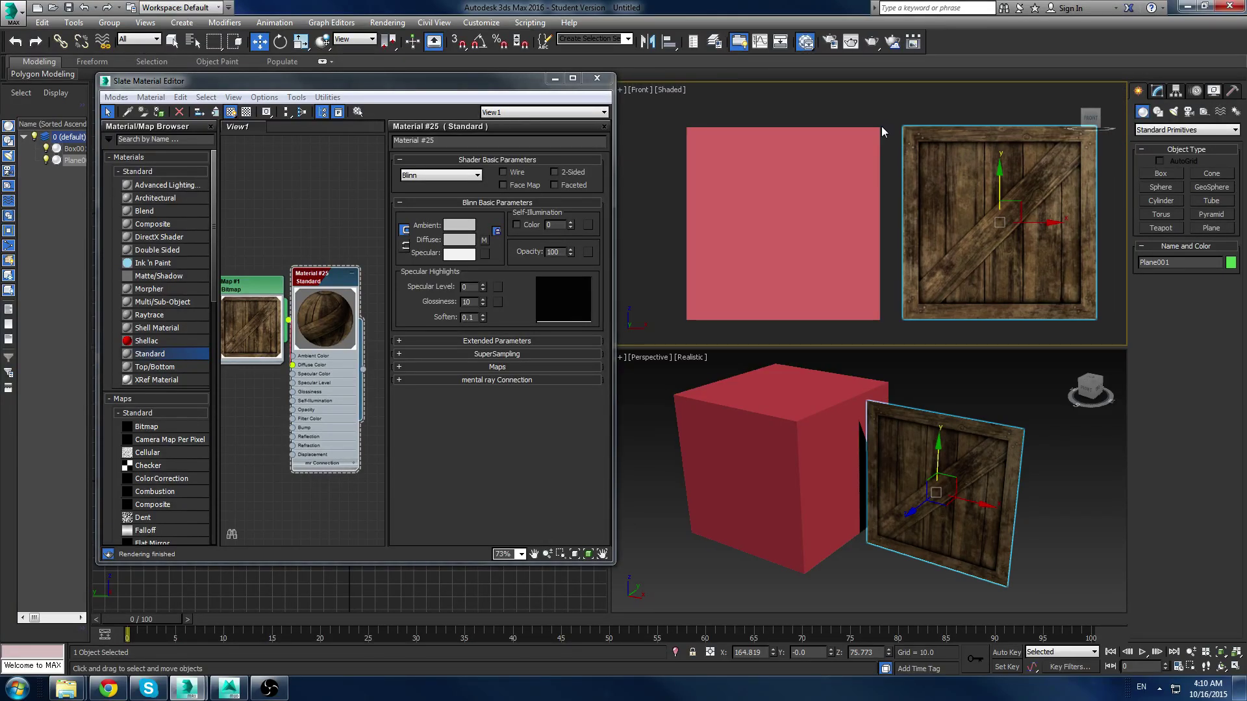
key("F4")
left_click(818, 160)
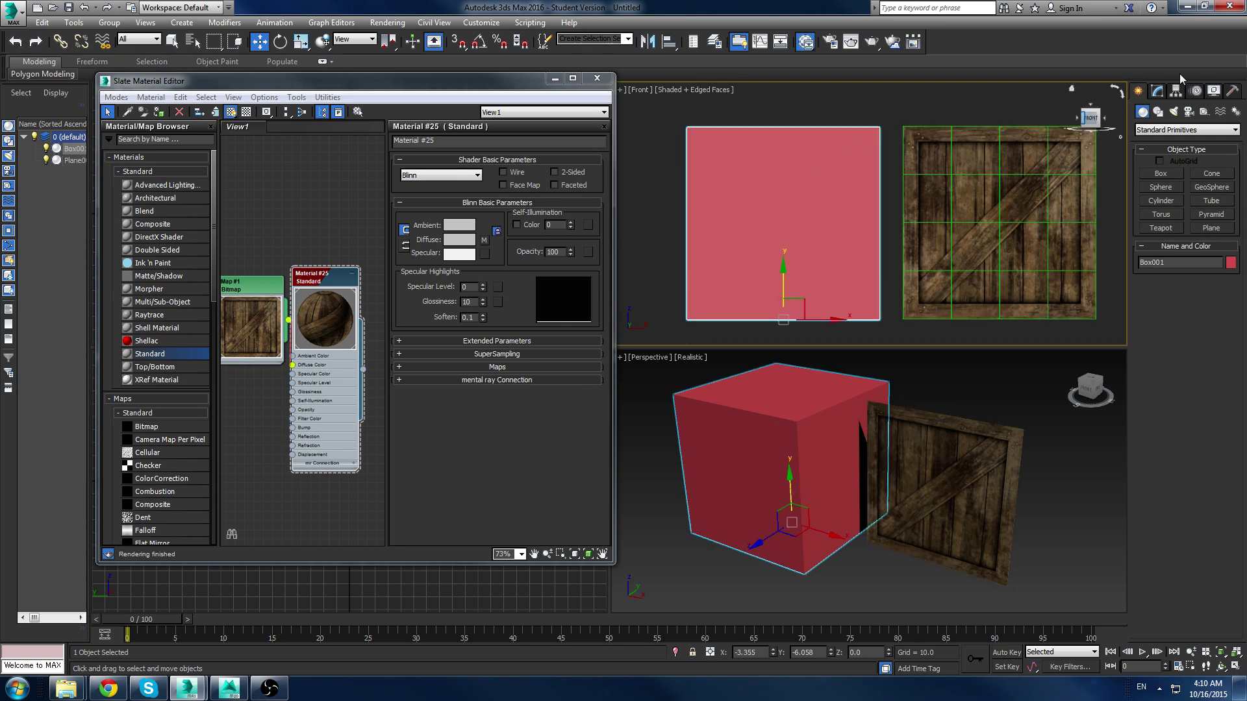
Step: Divide the box into 3 length segments, 4 width segments and 4 height segments
left_click(1157, 91)
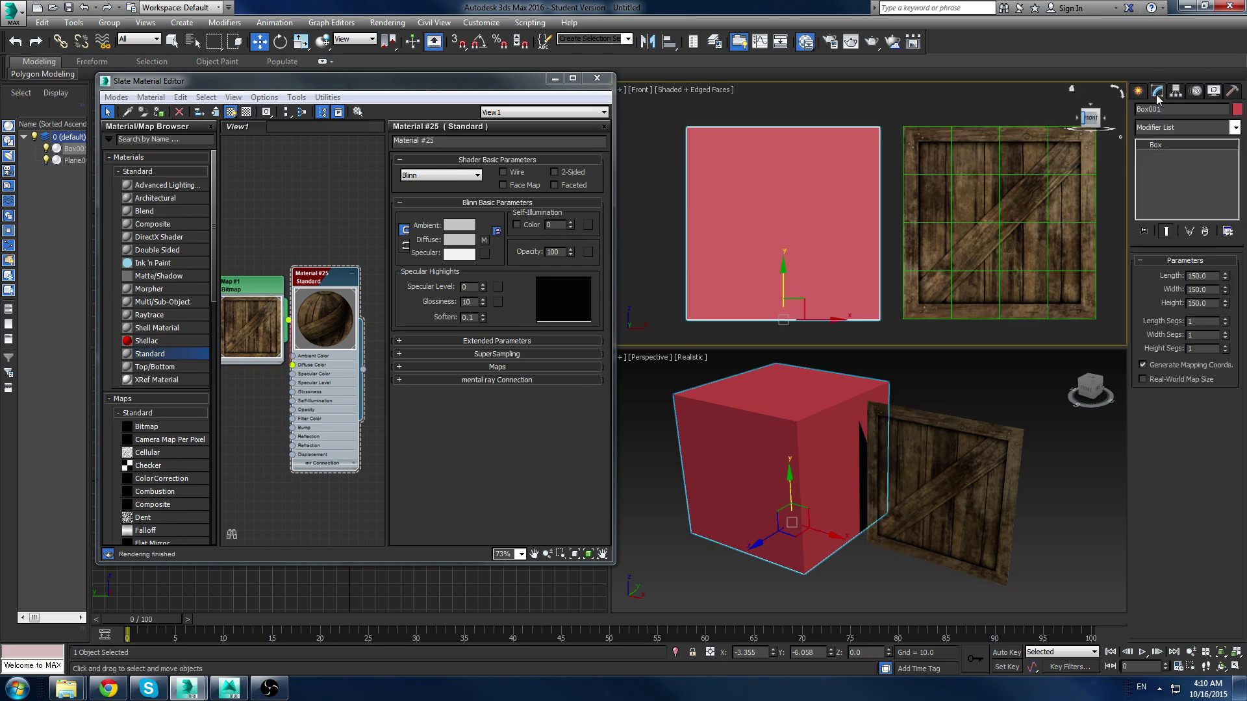
left_click(1225, 332)
left_click(1225, 332)
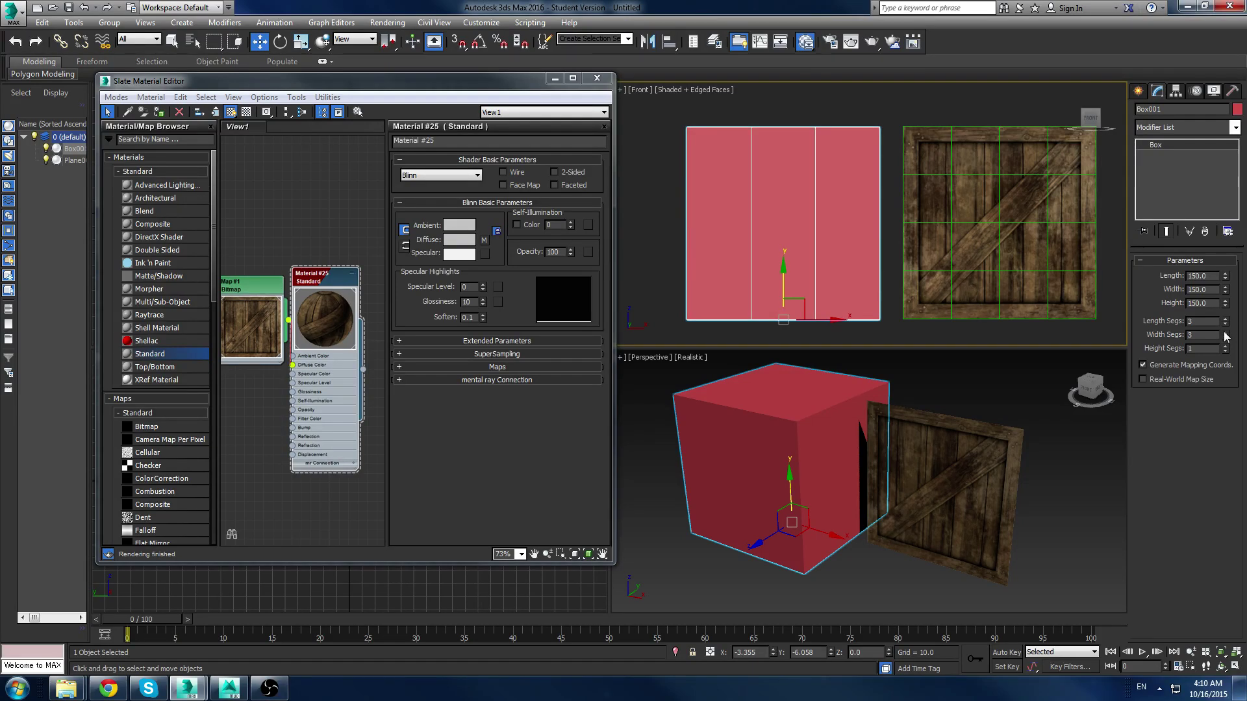
left_click(1225, 346)
left_click(1225, 346)
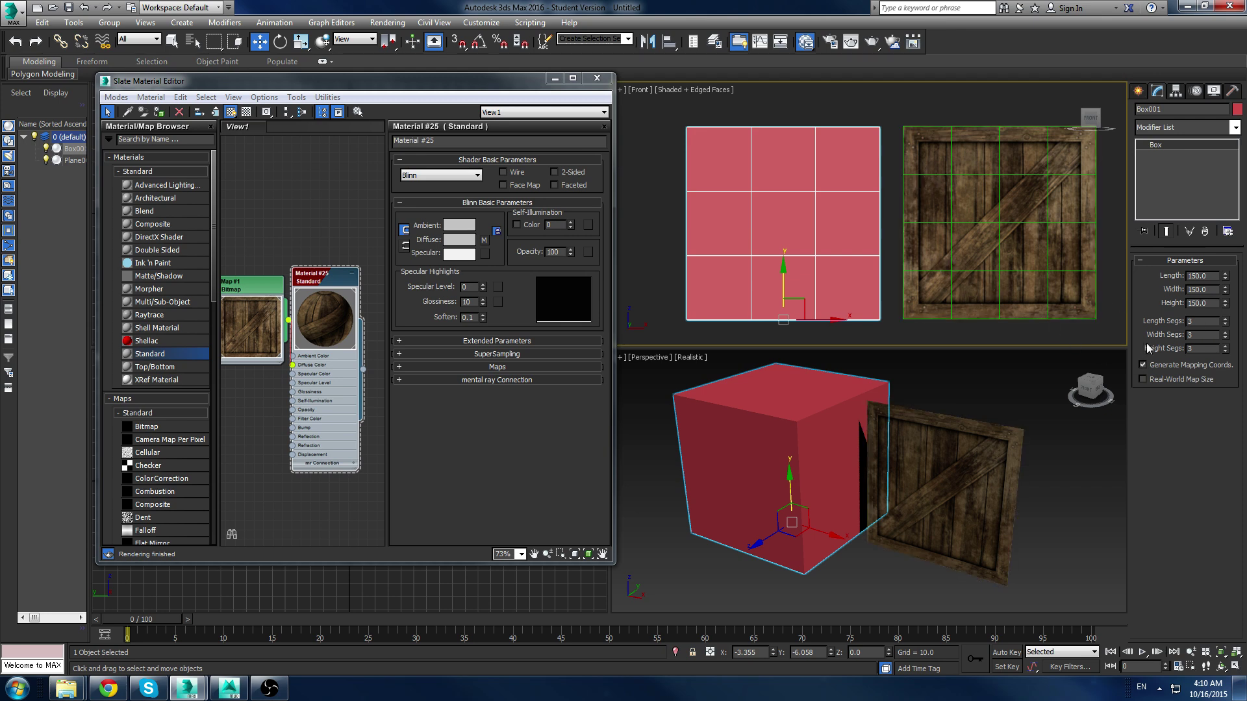
left_click(1225, 333)
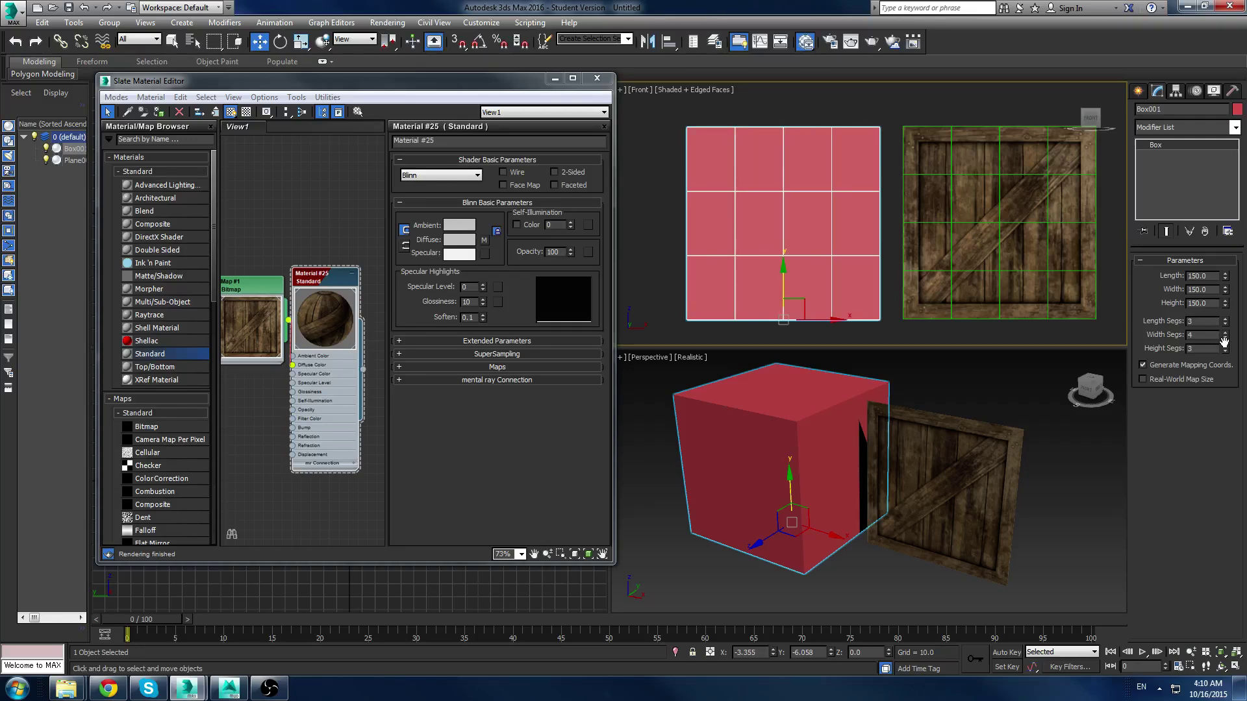
left_click(1226, 346)
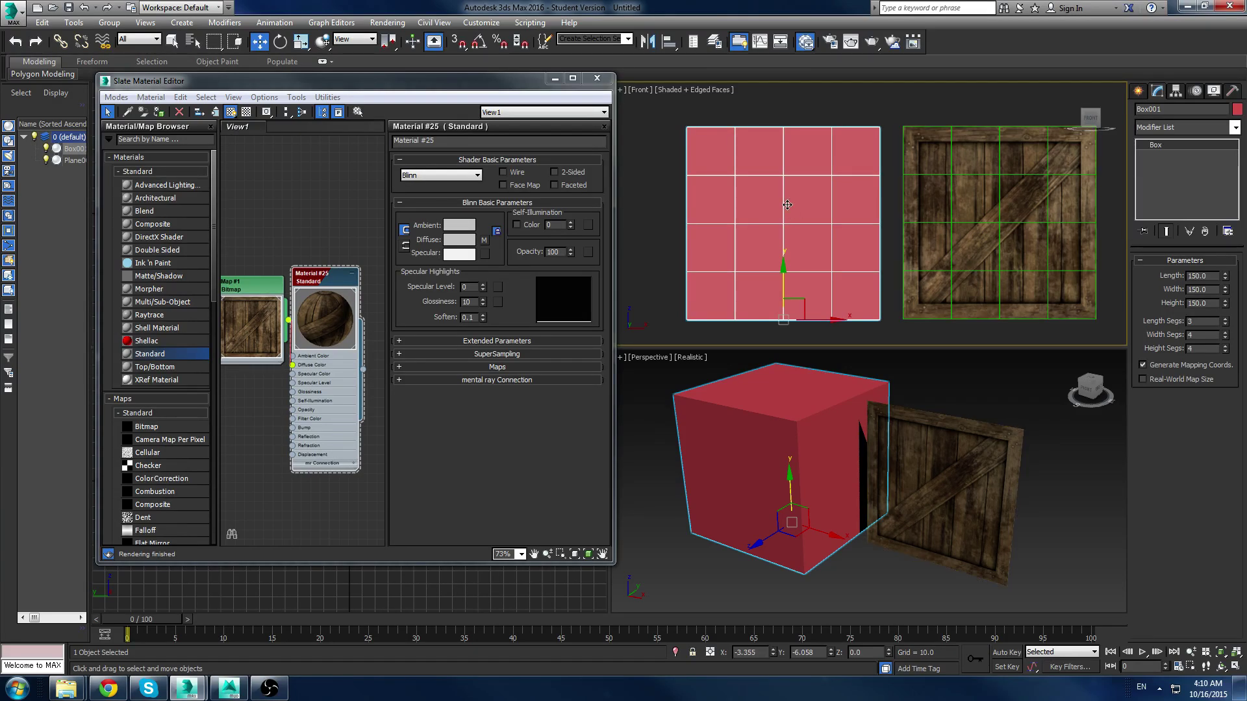
Step: Add an Edit Mesh modifier to the box and enter its Vertex sub-object level
right_click(766, 159)
mouse_move(817, 267)
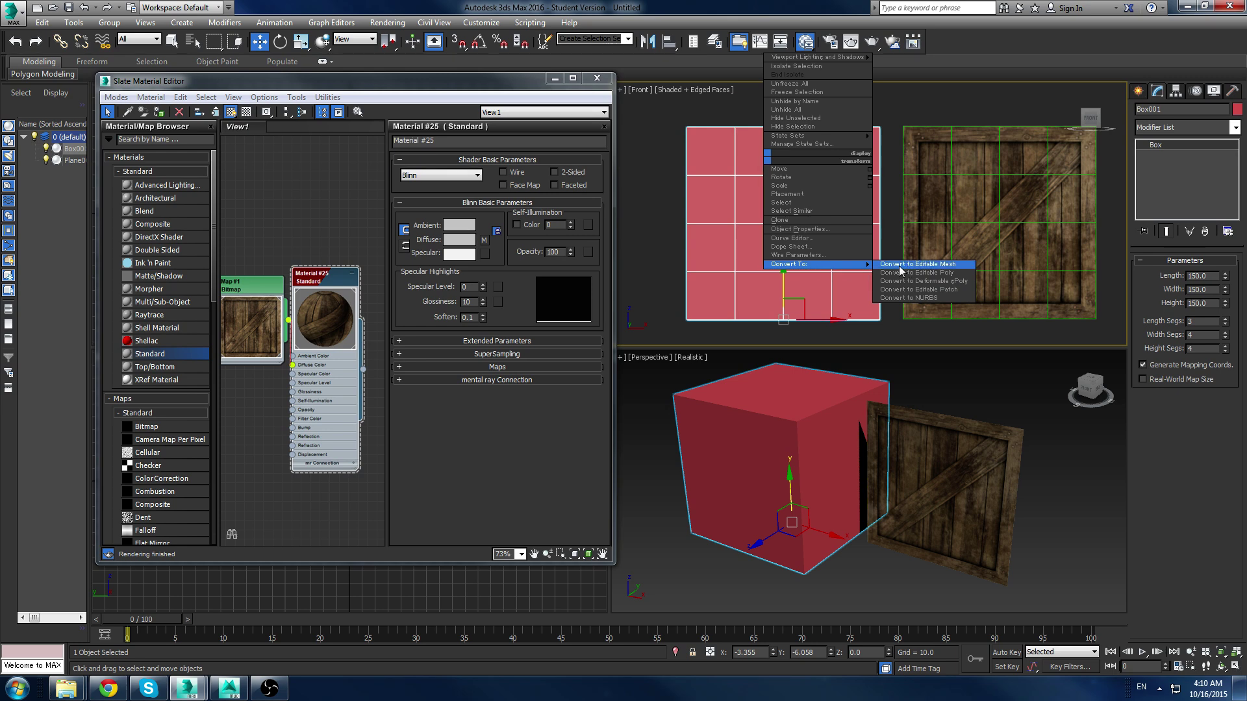
left_click(1210, 134)
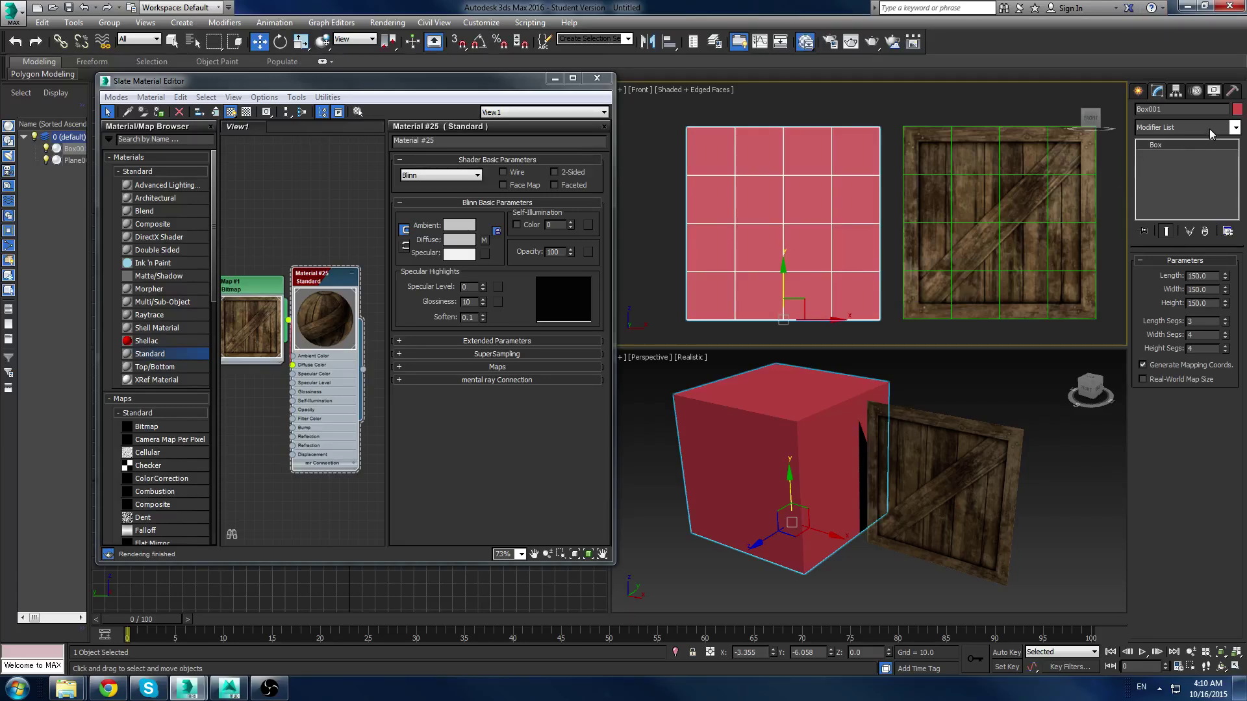
left_click(1209, 133)
key("e")
left_click(1184, 146)
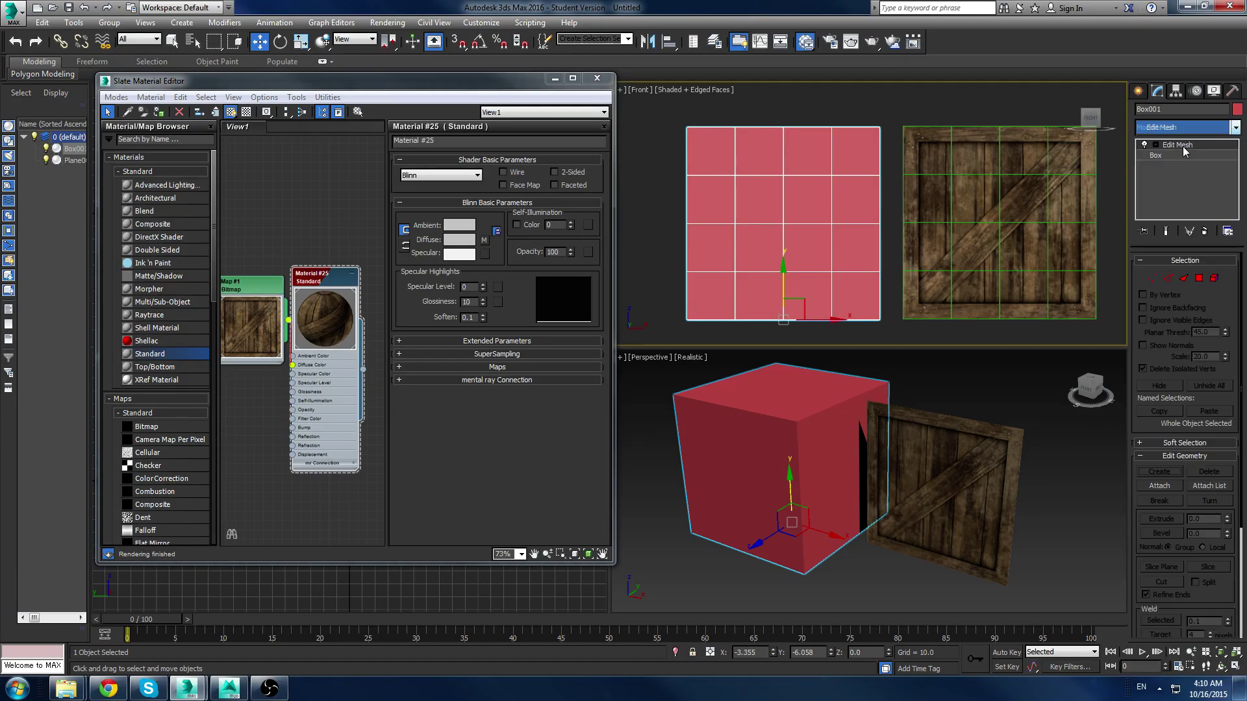
left_click(1156, 145)
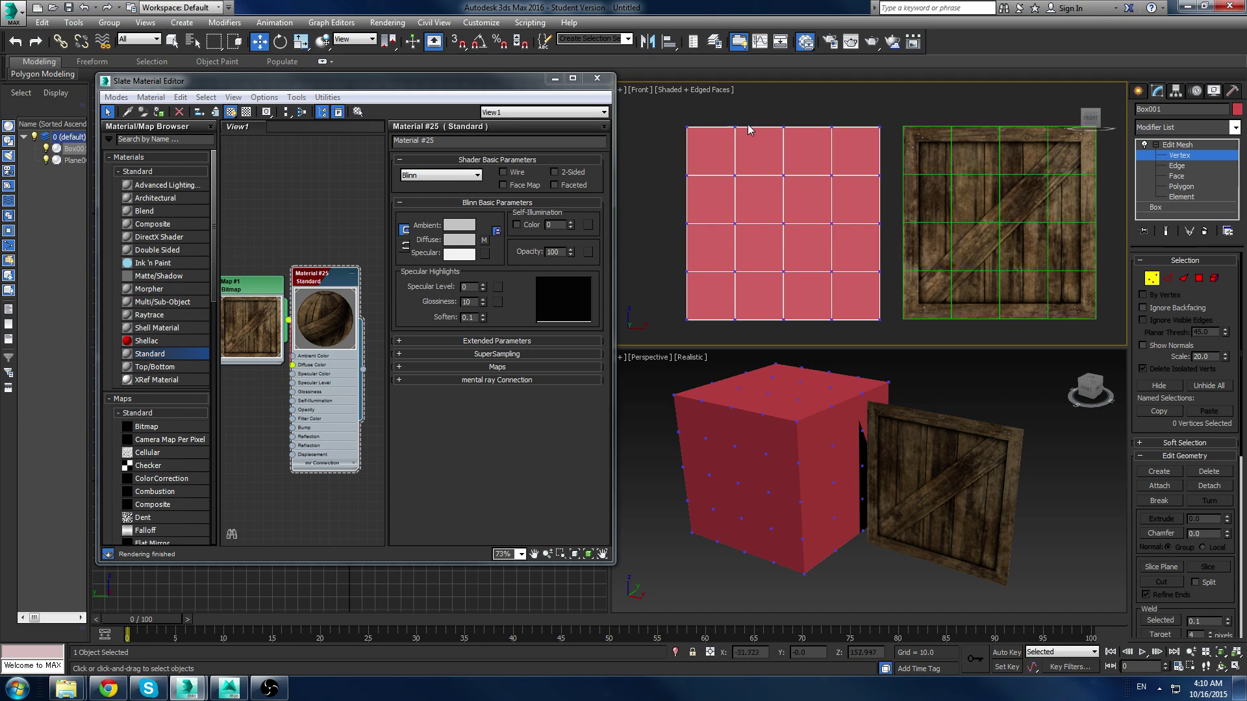
Step: Scale the inner vertex columns and rows outward in the Front view to match the frame width of the reference crate
left_click_drag(723, 110, 852, 341)
key("r")
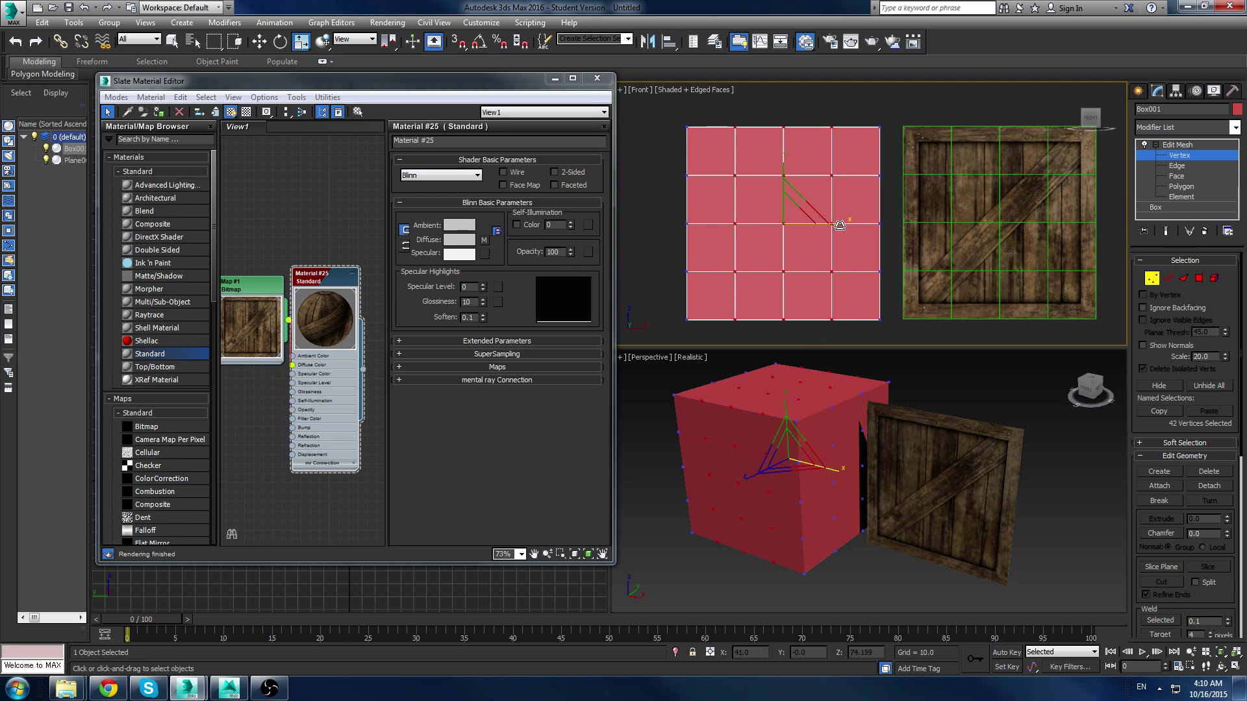
left_click_drag(840, 225, 877, 230)
left_click_drag(884, 292, 884, 292)
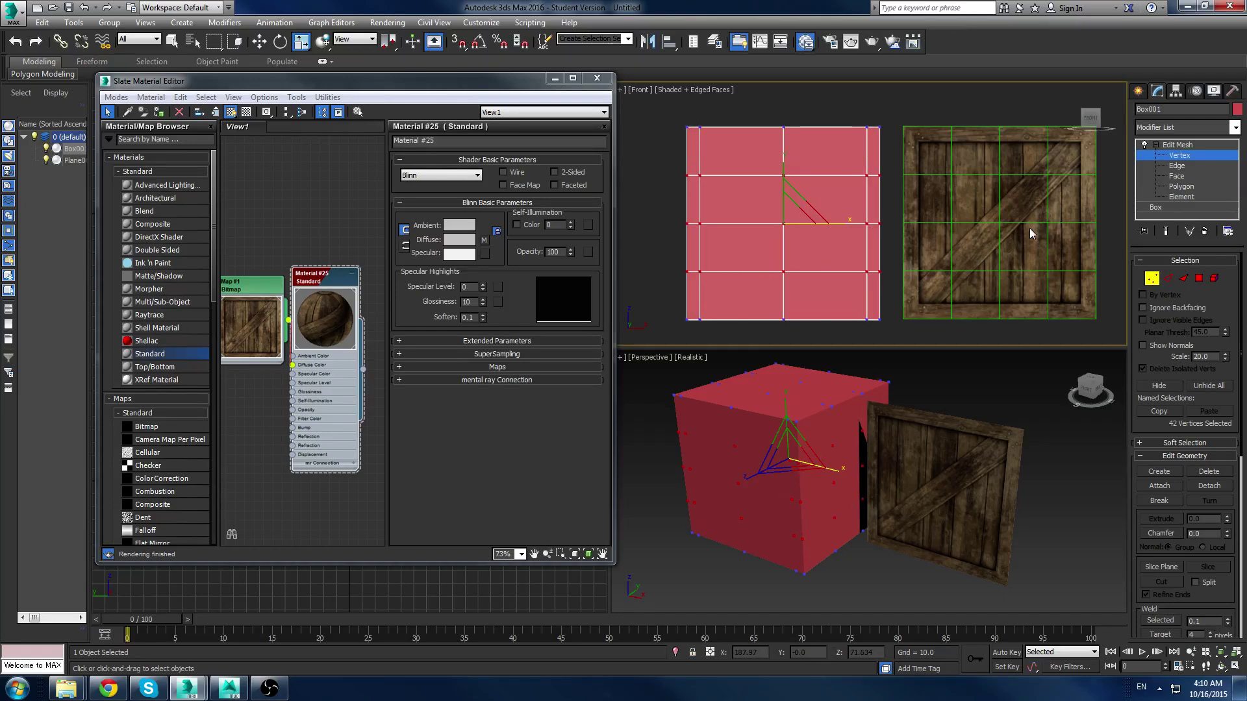
left_click_drag(783, 168, 793, 136)
left_click(904, 146)
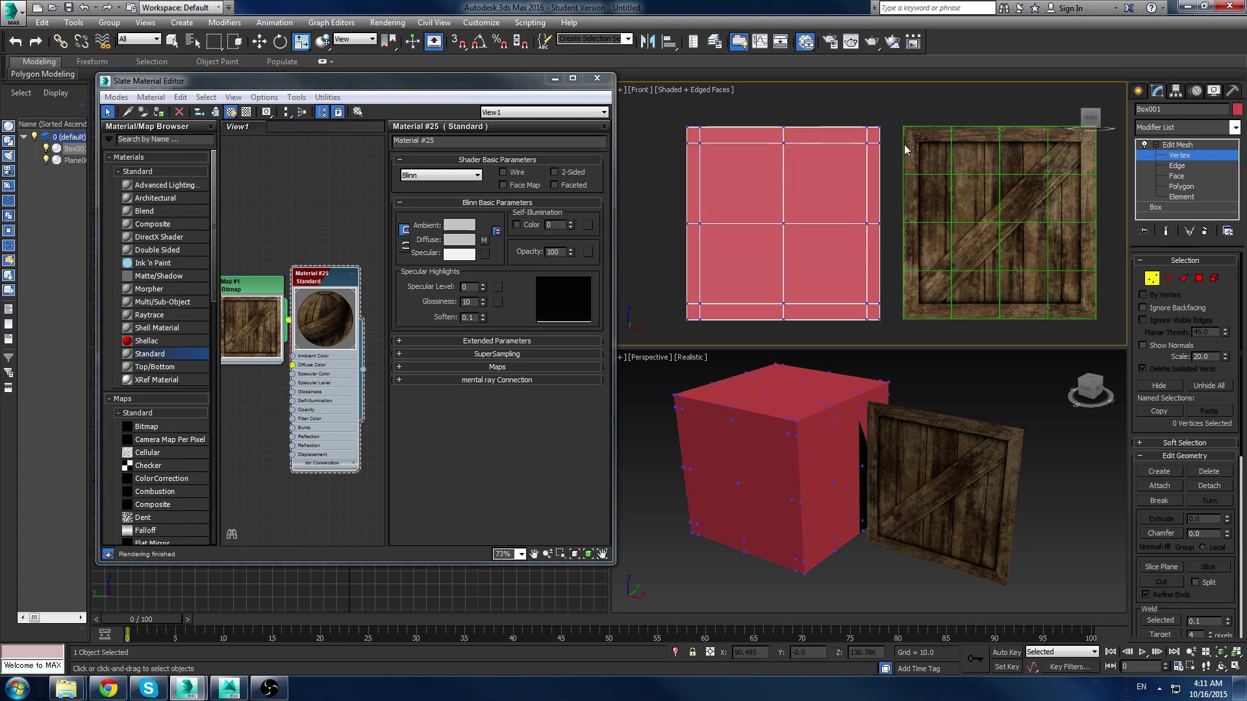
Step: Show edged faces in the Perspective view and extrude the four inner polygons of the box's front side inward
middle_click_drag(791, 399, 845, 423)
key("F4")
scroll(838, 425, "up", 2)
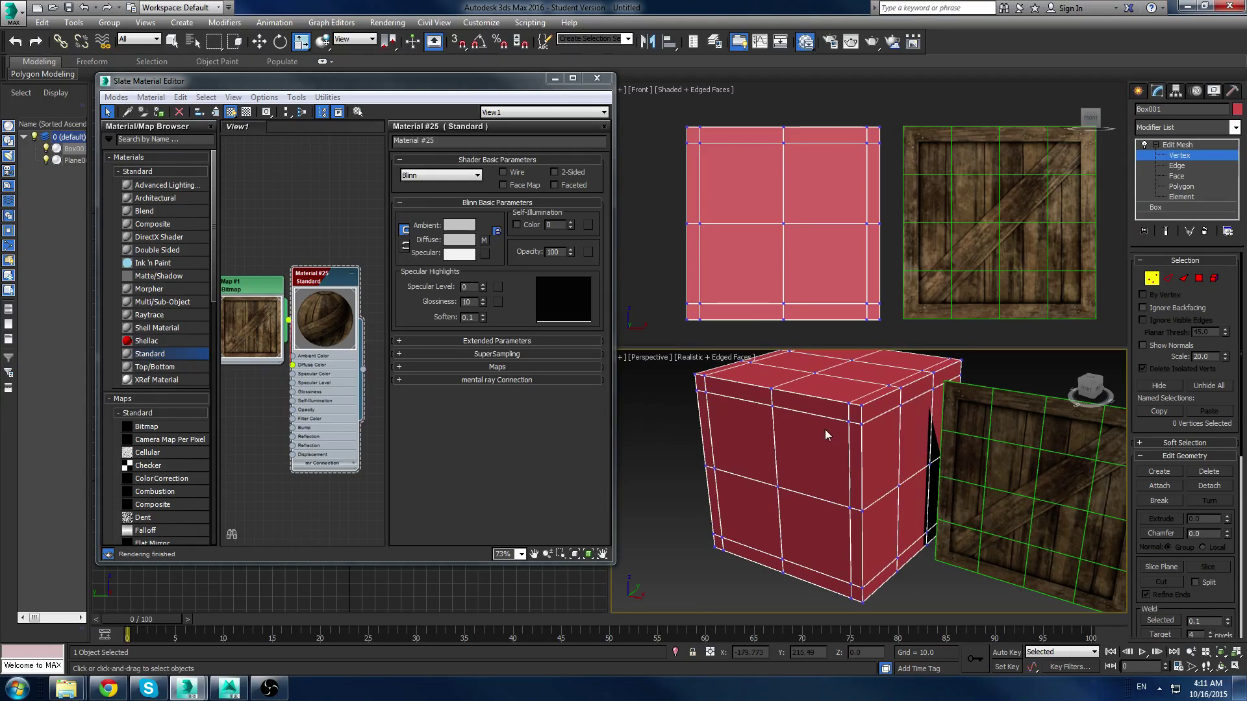
key("4")
left_click(798, 451)
left_click(754, 453, "ctrl")
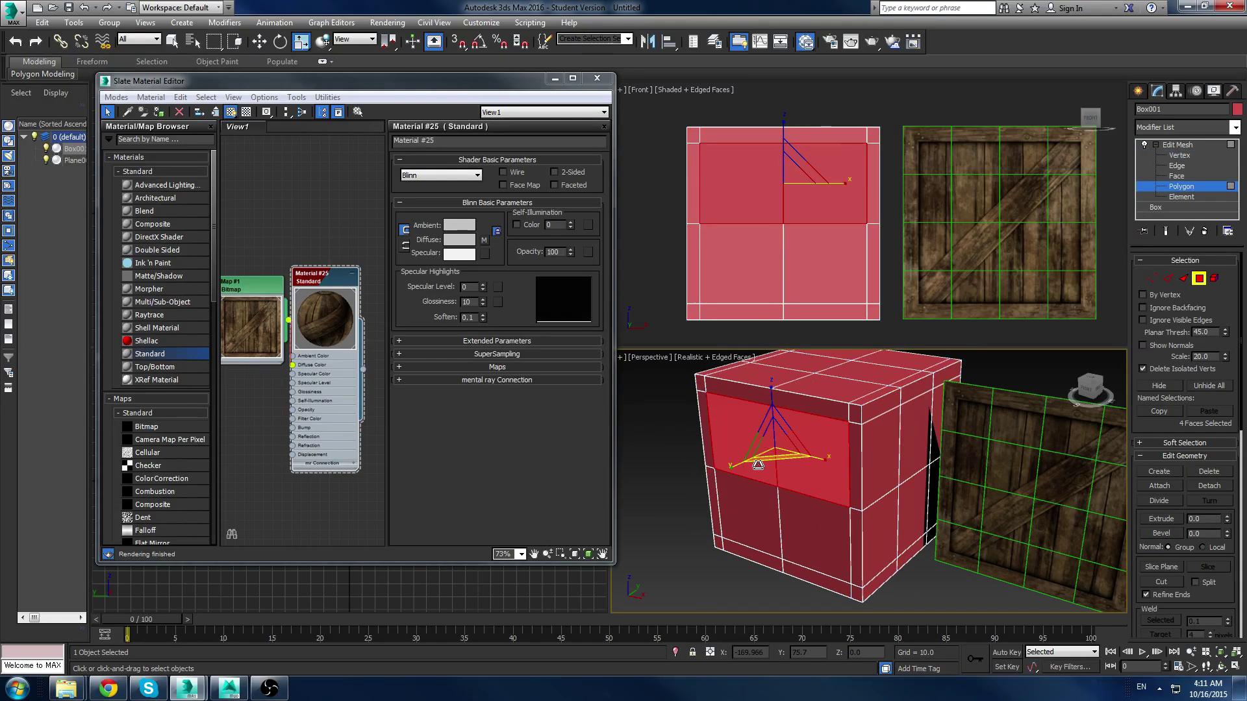
left_click(757, 503, "ctrl")
left_click(796, 510, "ctrl")
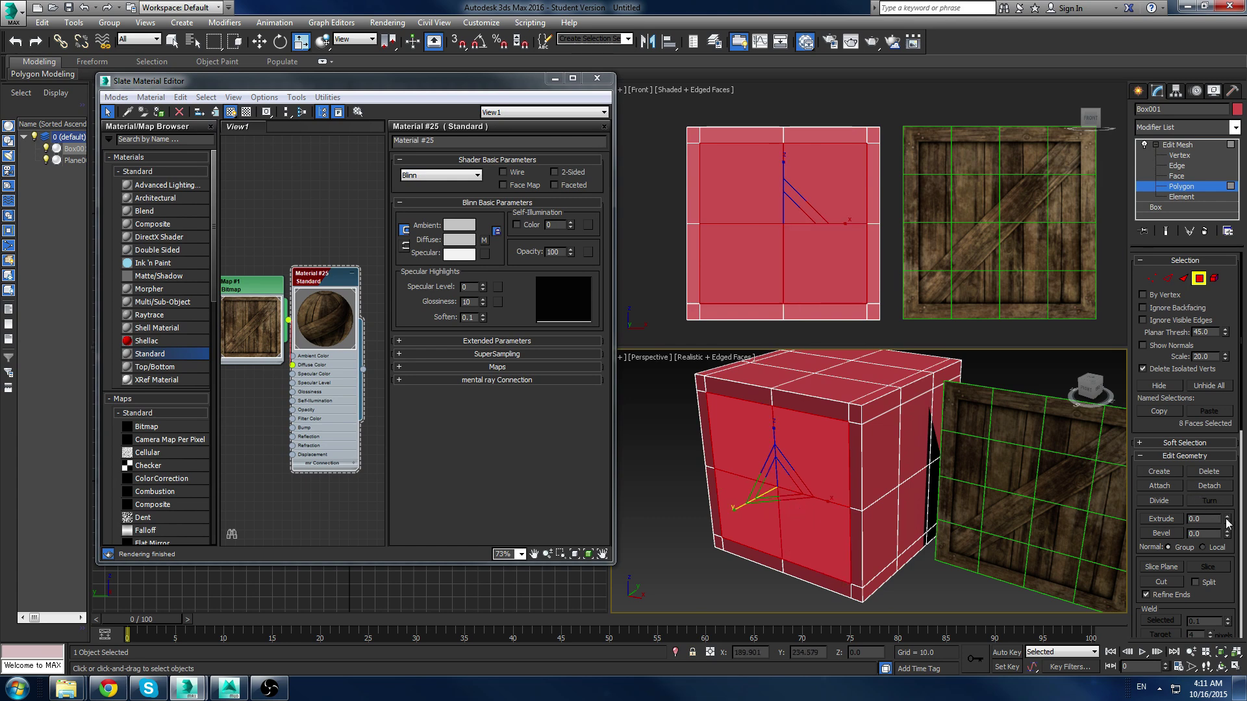
left_click_drag(1227, 523, 1219, 567)
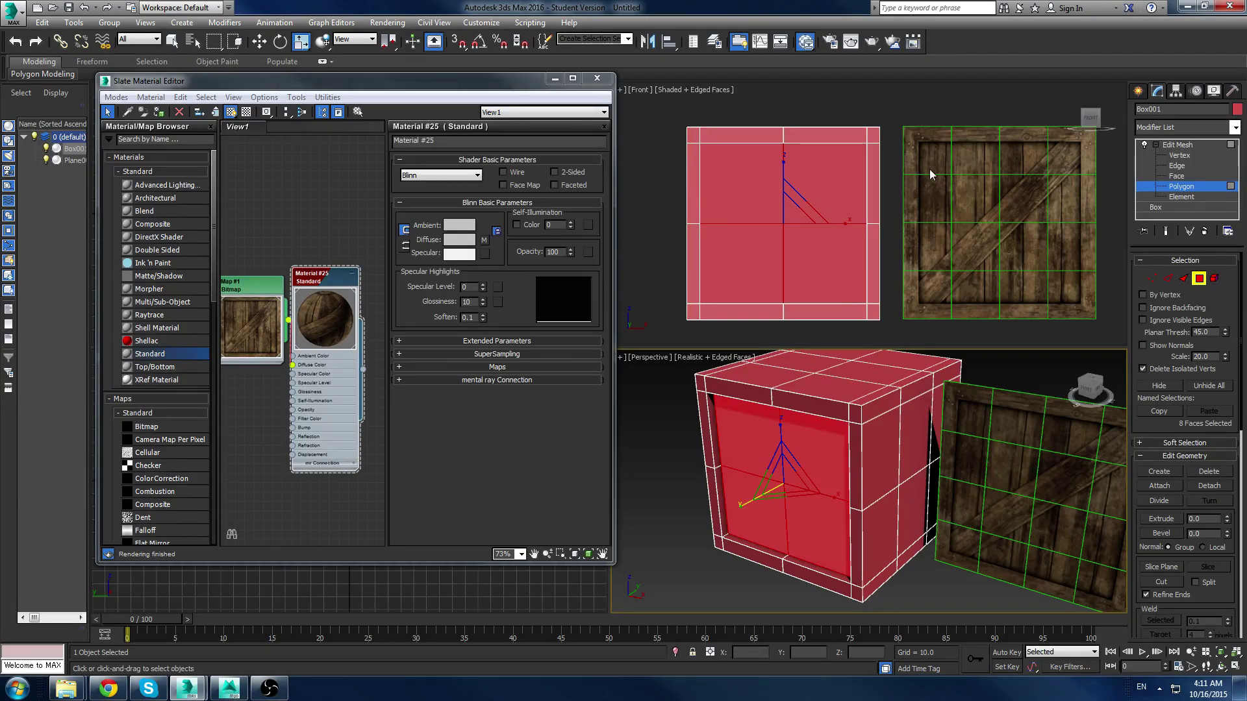
Step: Select the four recessed polygons on the box's front side and delete them
left_click(785, 477)
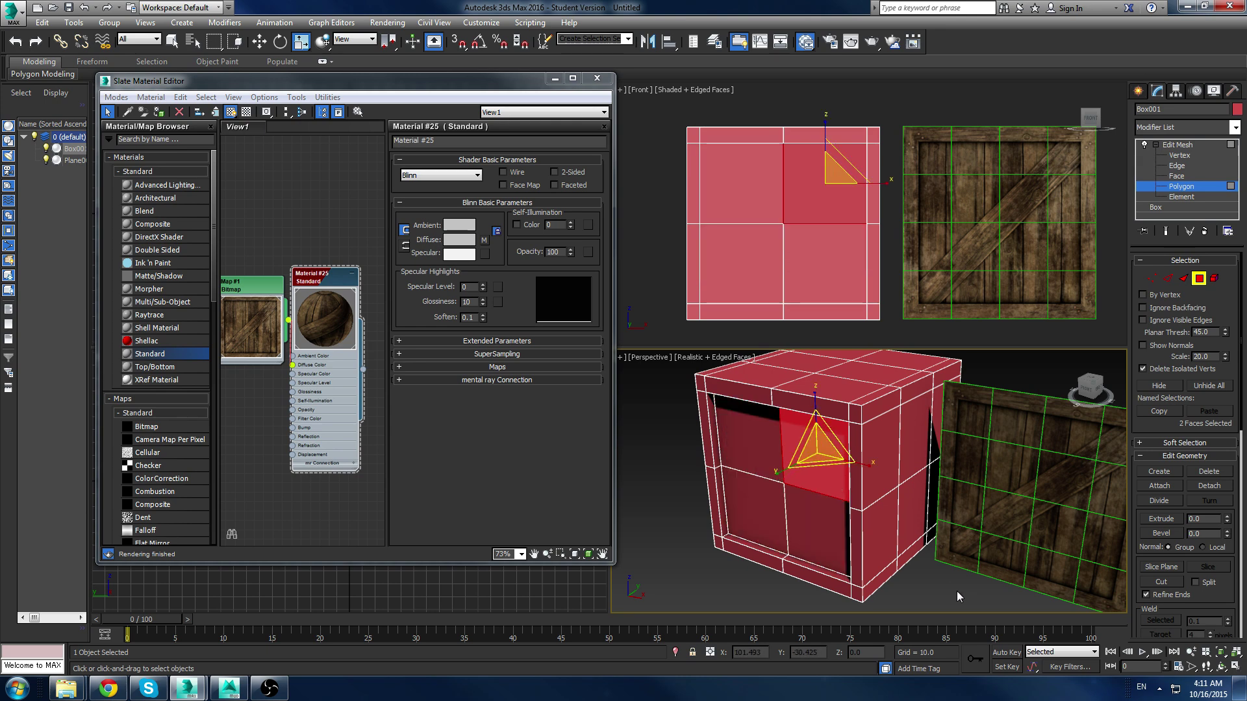
left_click(816, 543, "ctrl")
left_click(752, 511, "ctrl")
left_click(735, 431, "ctrl")
middle_click_drag(1106, 487, 1053, 479)
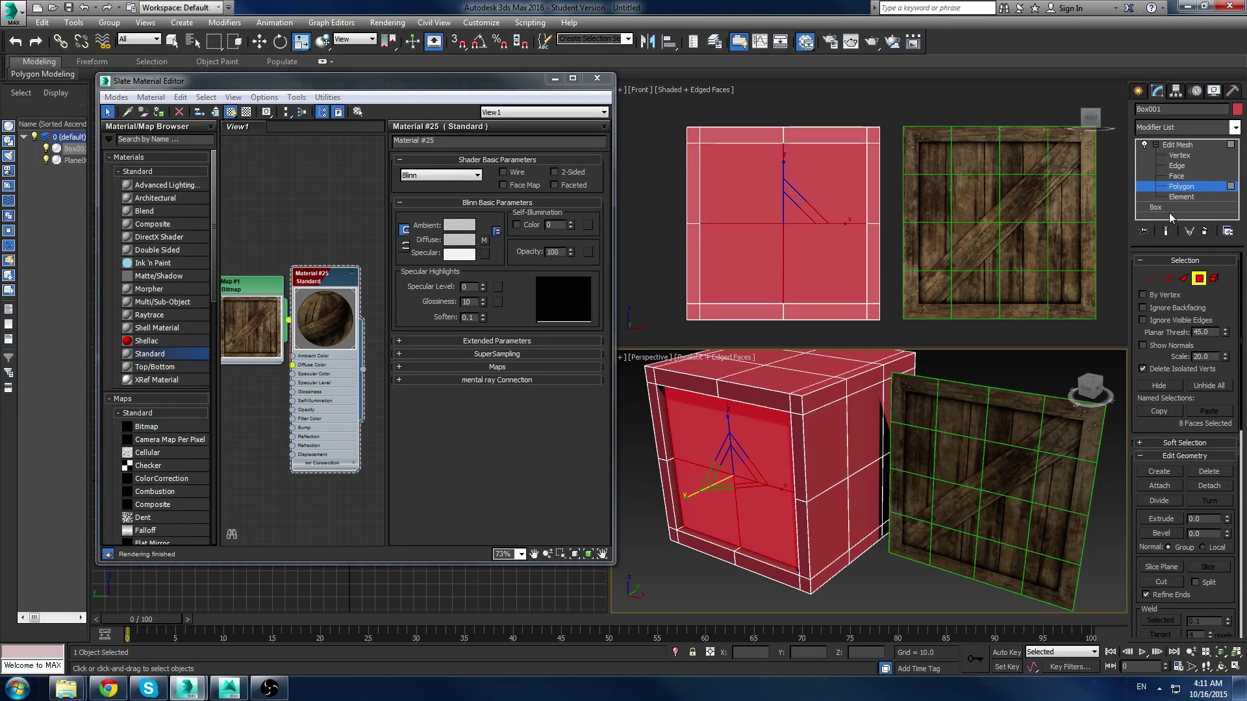
key("Delete")
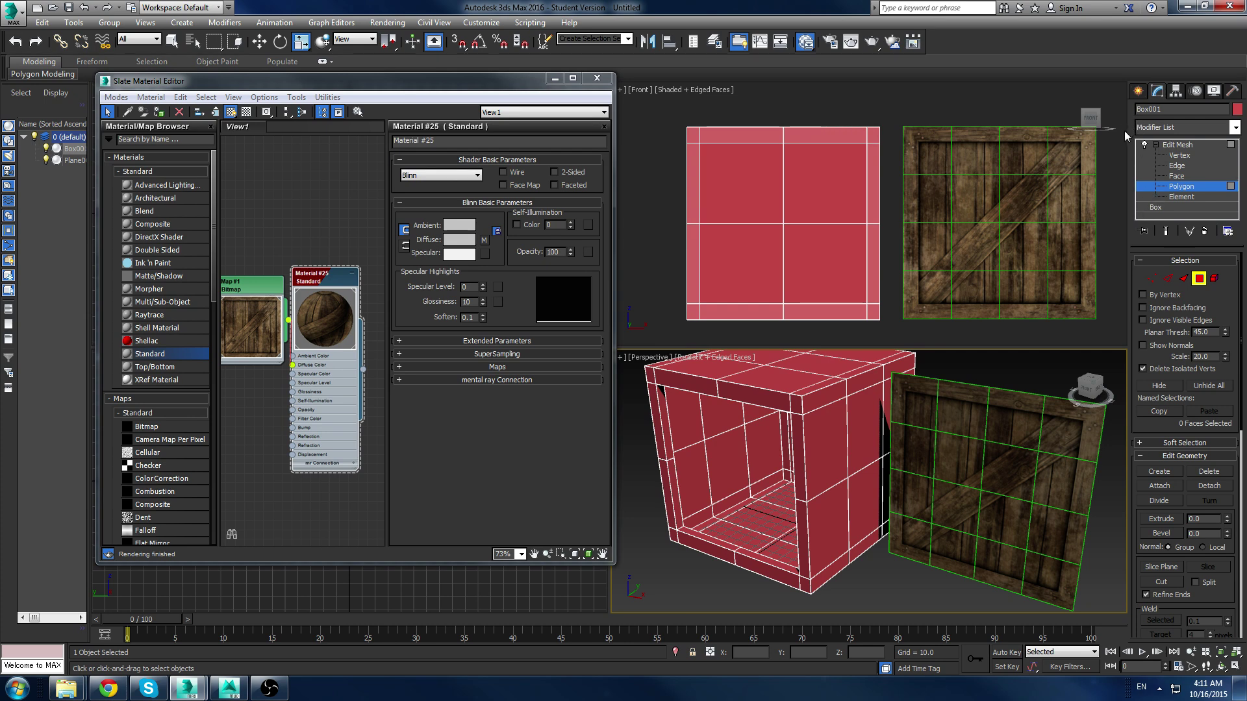
Step: Close the Slate Material Editor and create a plank box about 130 × 25 × 4 units inside the frame's left edge in the Front view
left_click(597, 78)
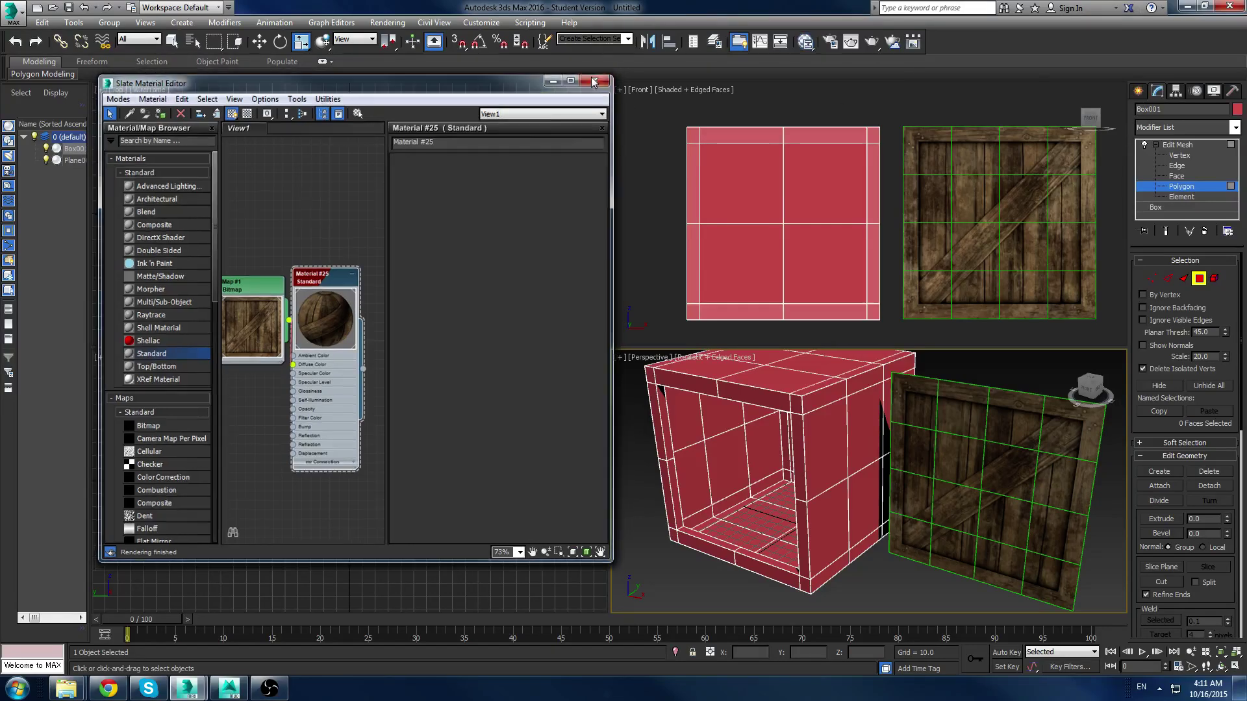
left_click(1137, 91)
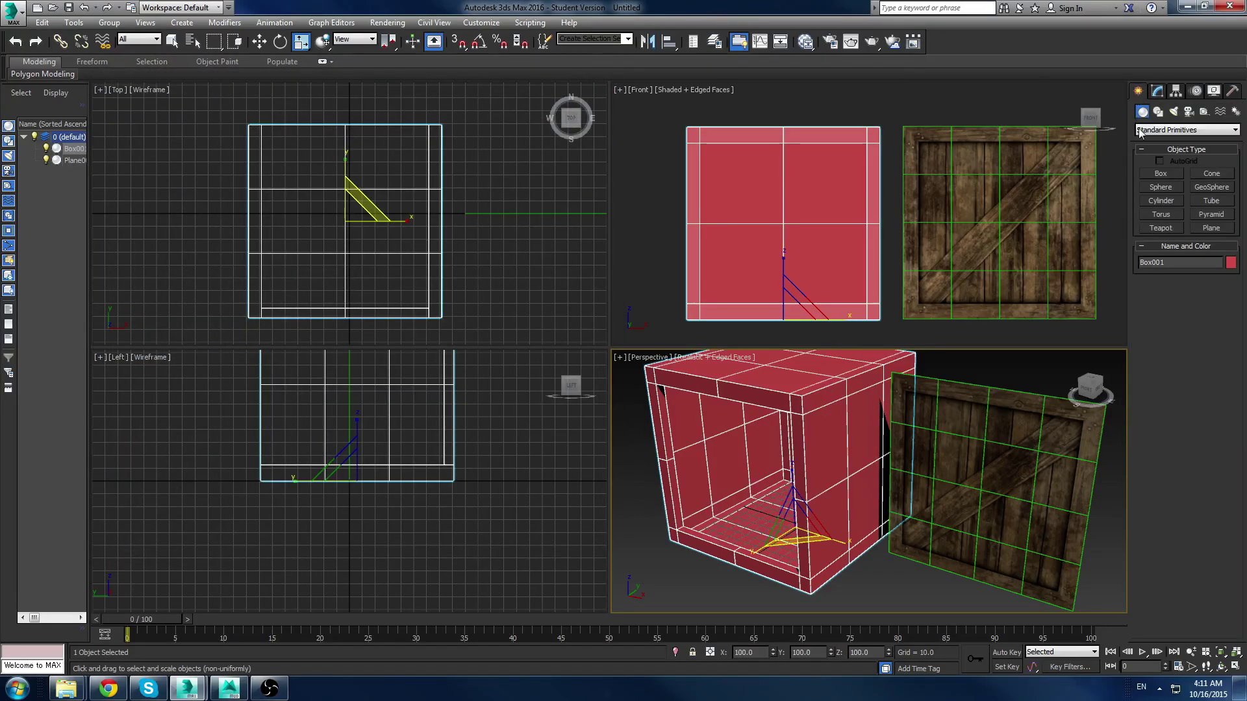
left_click(1205, 226)
left_click(1161, 175)
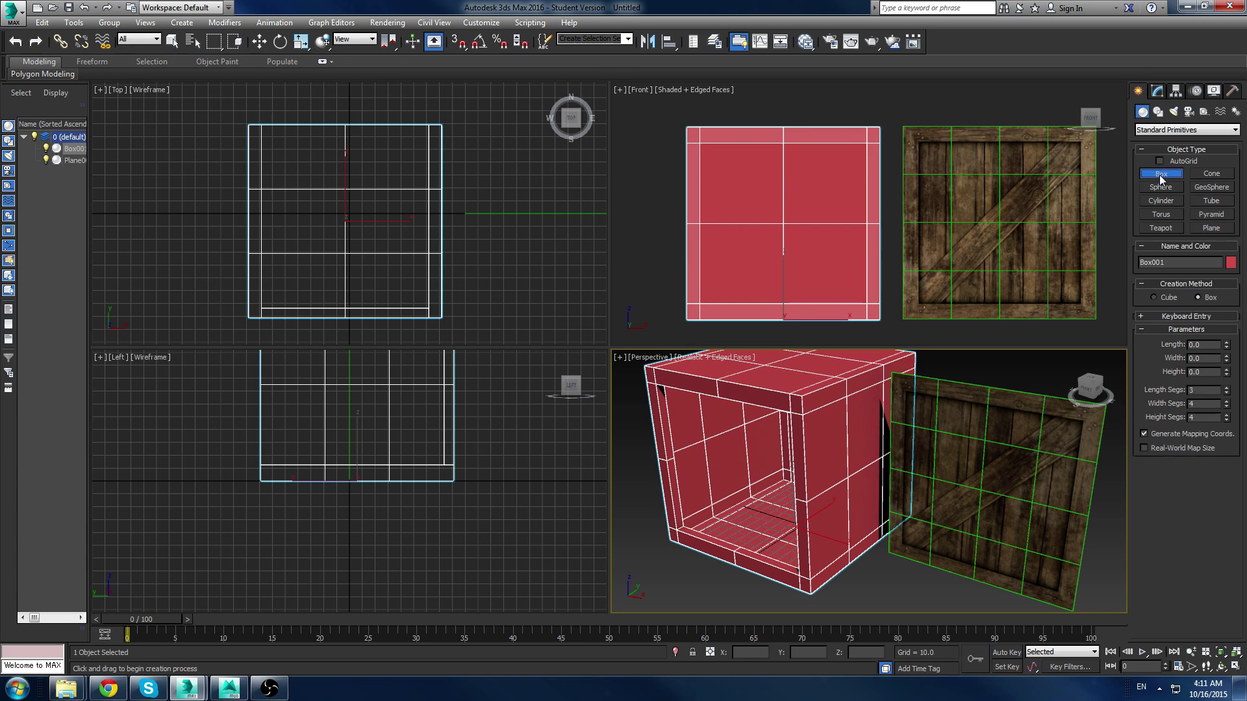
middle_click_drag(749, 196, 769, 164)
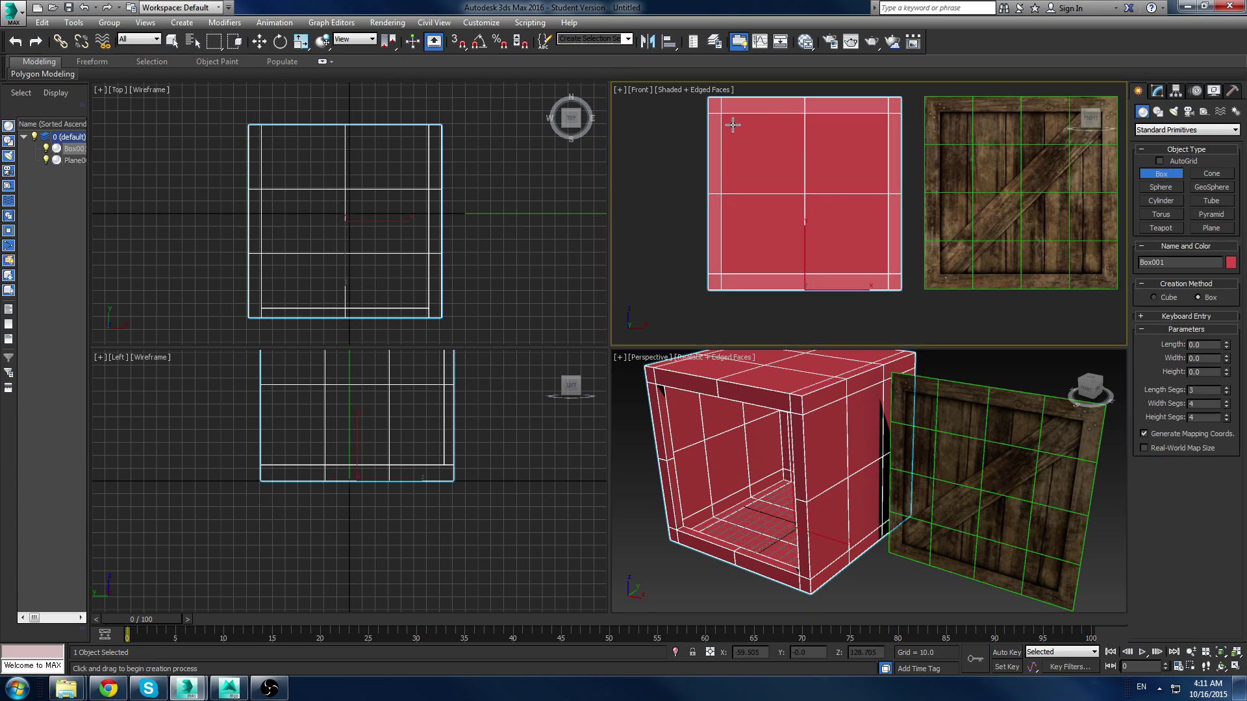
left_click_drag(720, 110, 753, 276)
left_click(753, 264)
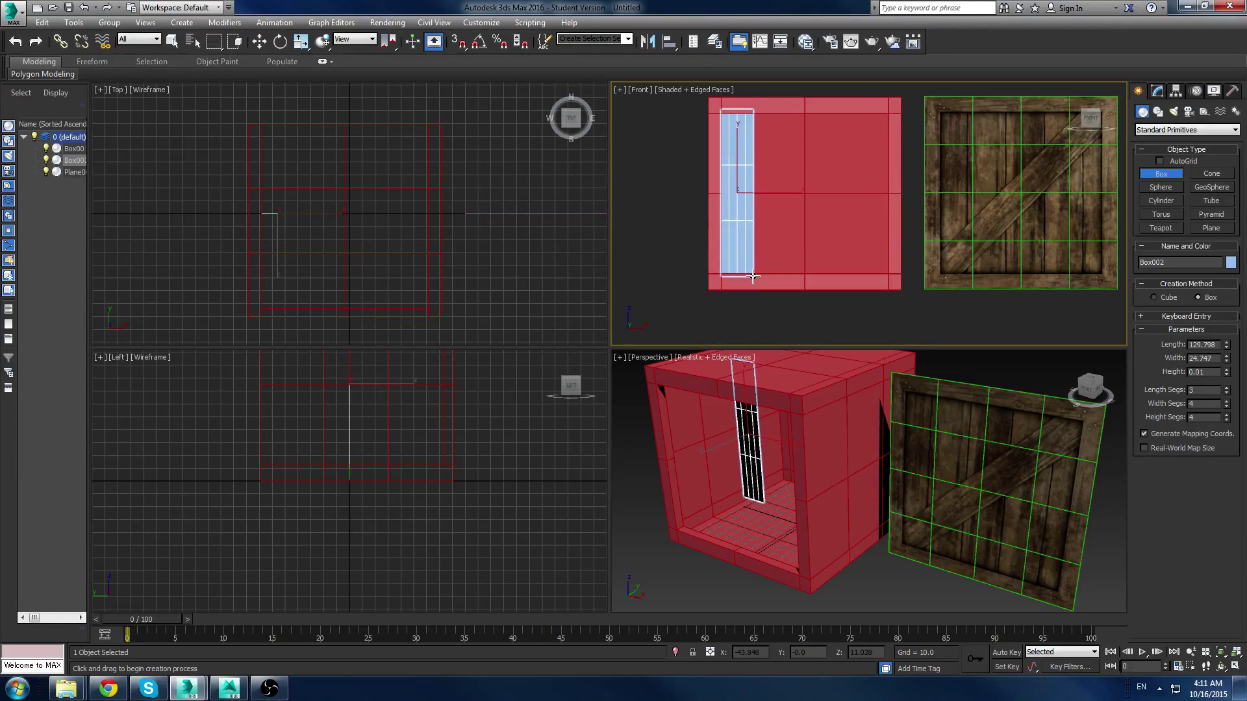
left_click(753, 270)
Step: Move the plank about 73 units along negative Y into the crate's front opening
key("w")
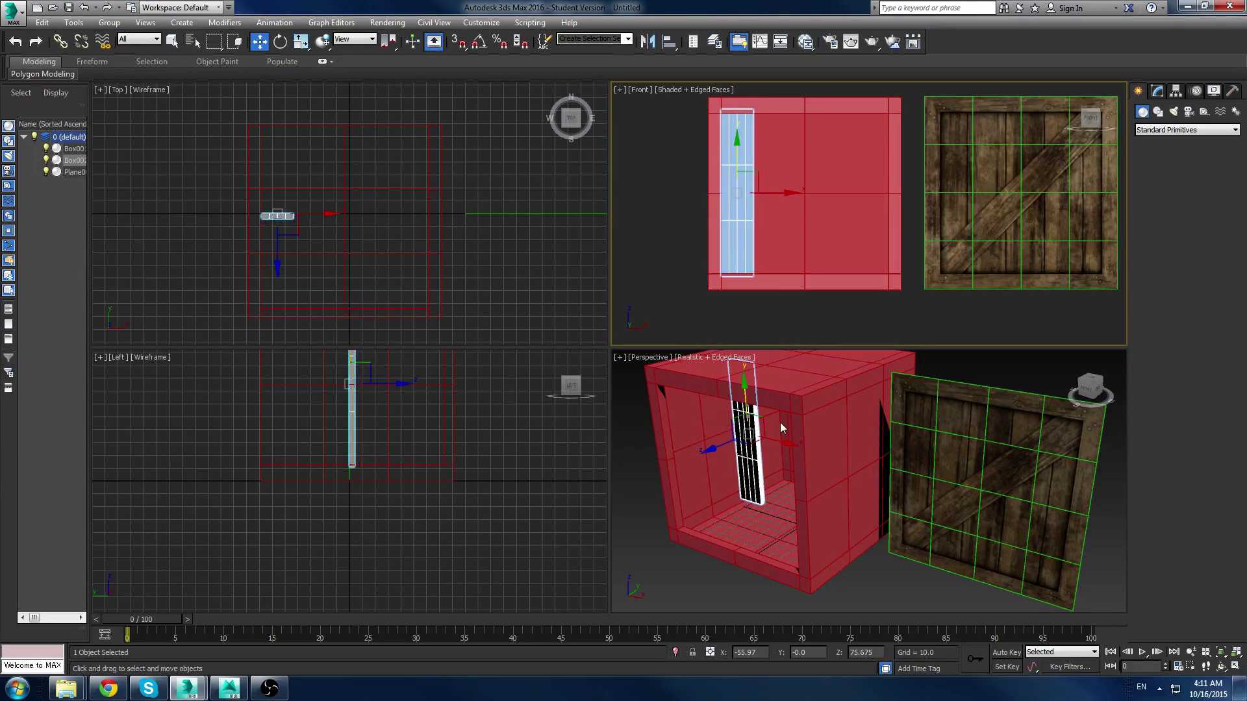
left_click(723, 447)
key("ctrl+z")
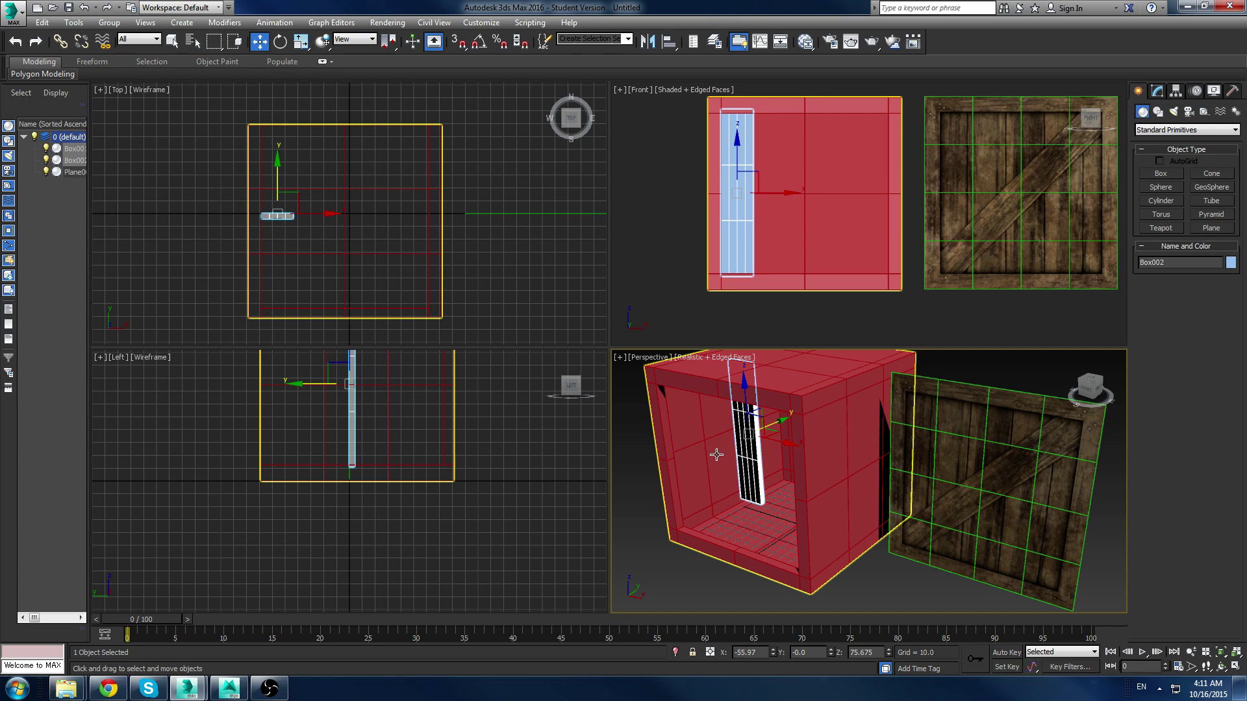
left_click_drag(781, 422, 717, 449)
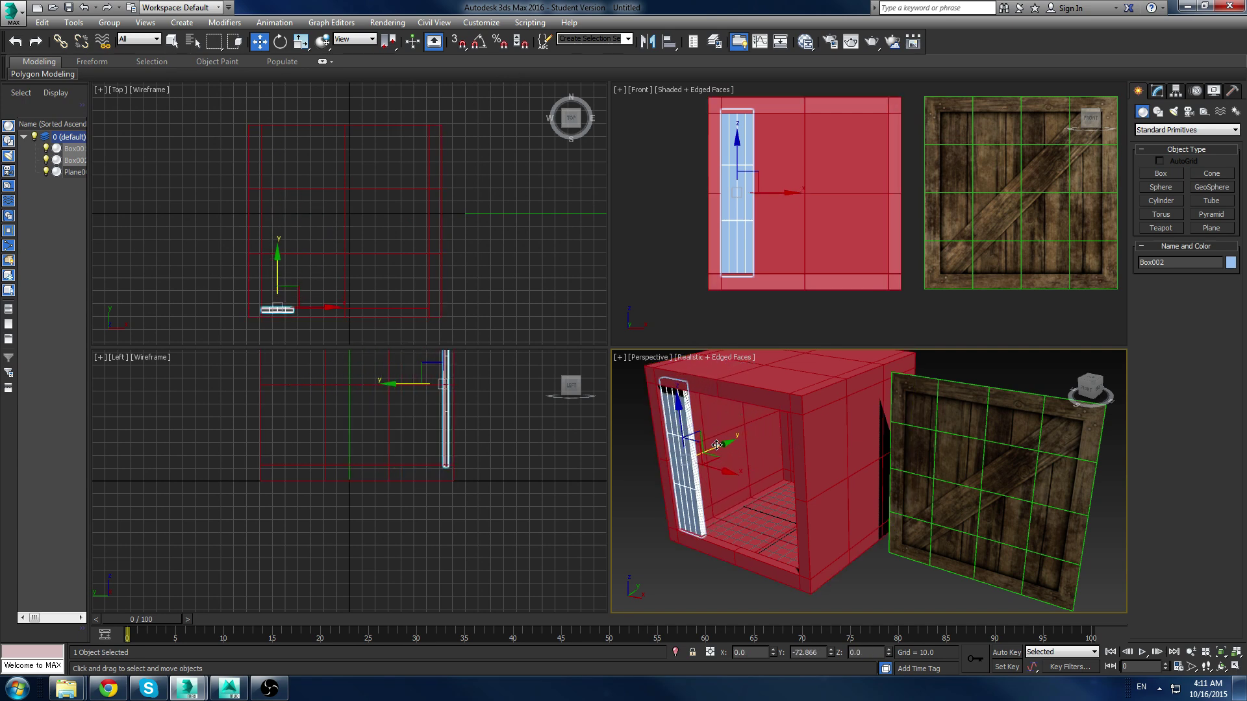
middle_click_drag(760, 457, 708, 469, "alt")
left_click(844, 461)
left_click(992, 498)
key("z")
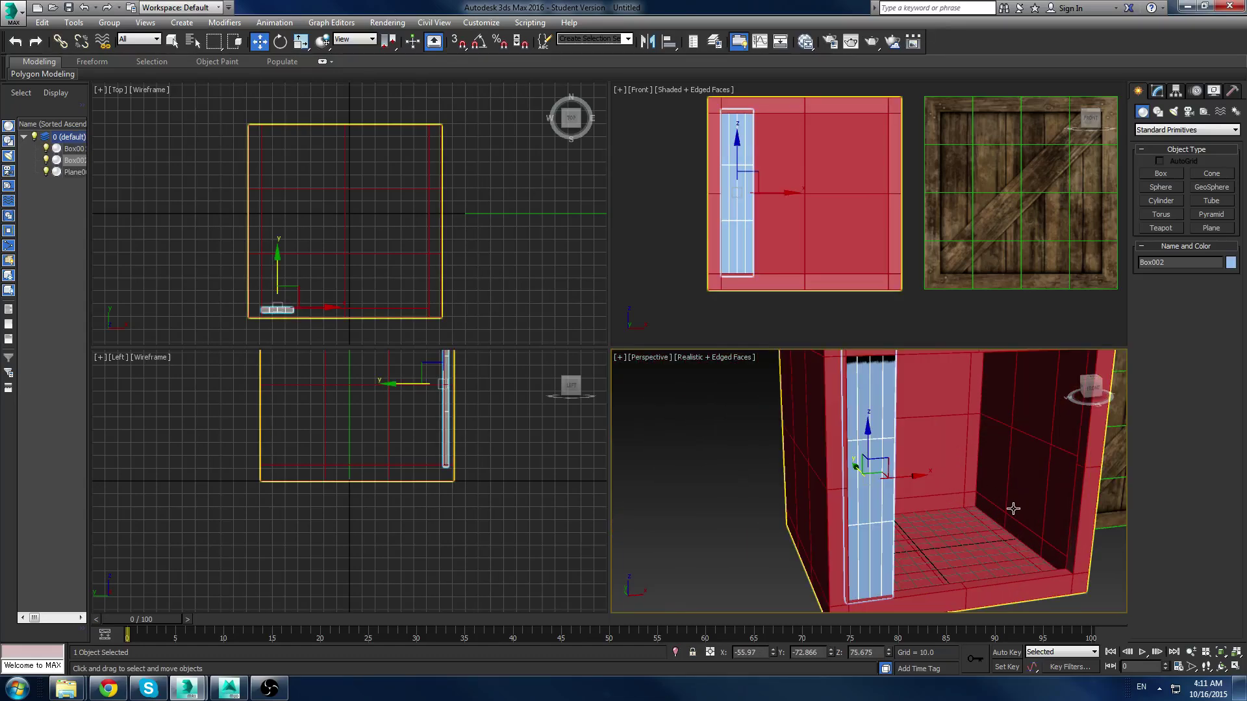
middle_click_drag(1013, 509, 923, 509, "alt")
Step: Reduce the plank's length, width and height segments to 1 each
left_click(1157, 90)
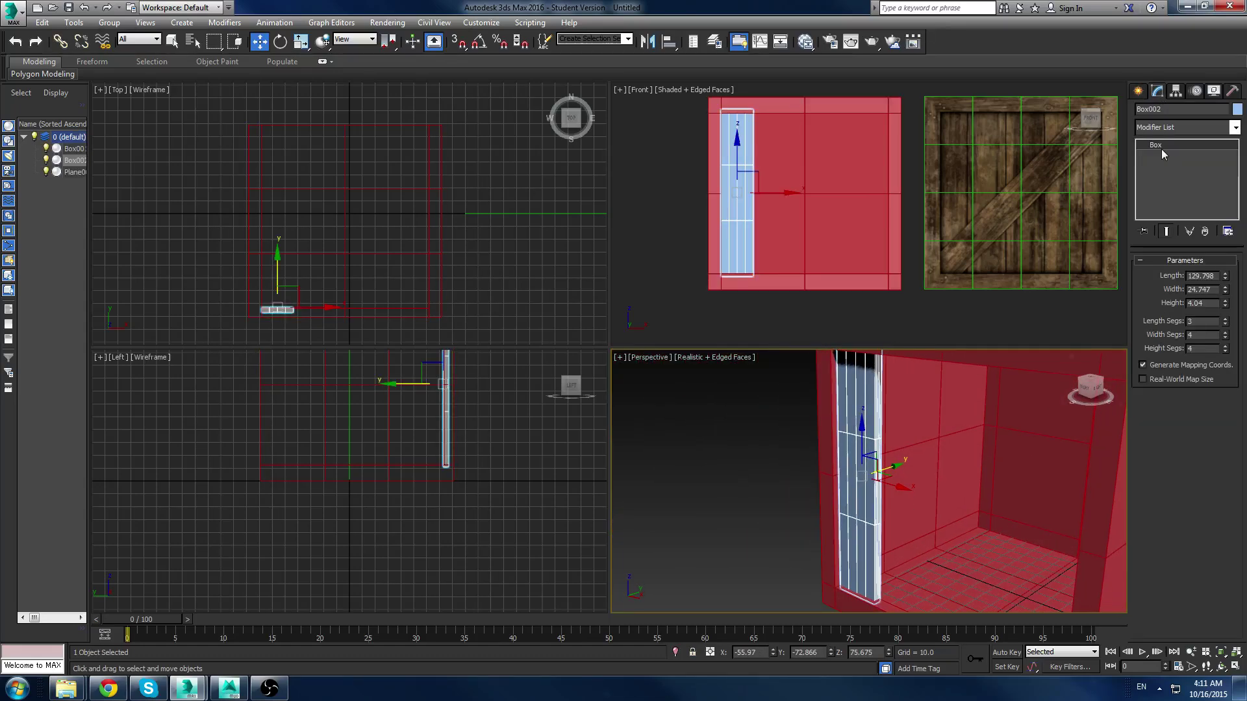
left_click(1225, 324)
left_click(1226, 337)
left_click(1226, 337)
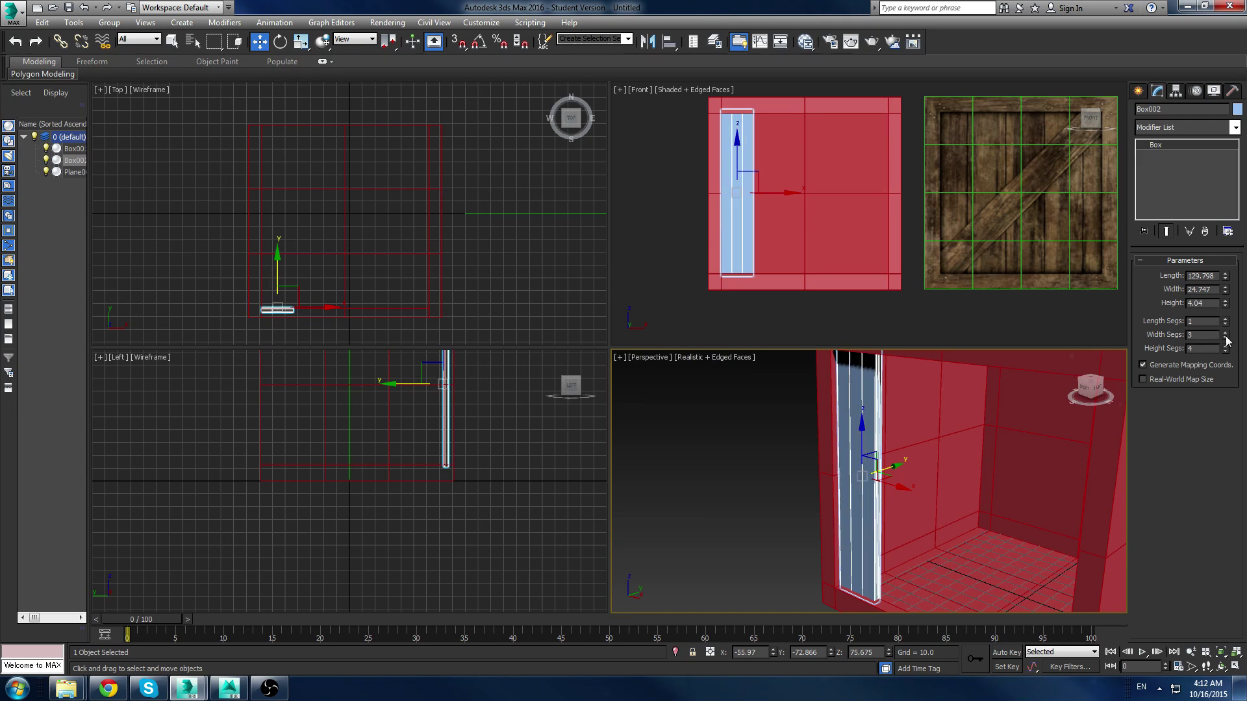
left_click(1226, 338)
left_click(1225, 352)
left_click(1225, 352)
left_click(1226, 351)
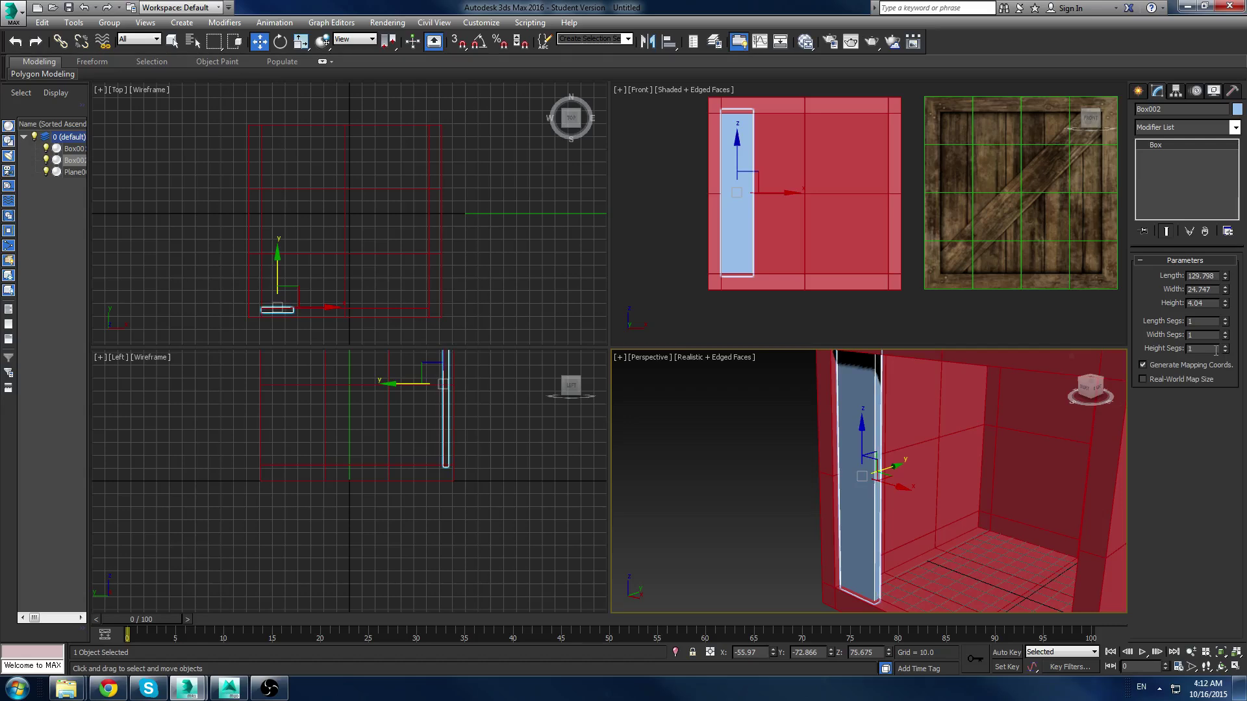
Step: Copy the first plank along X to sit beside it and scale the copy's width to about 111%
middle_click_drag(884, 180, 861, 196)
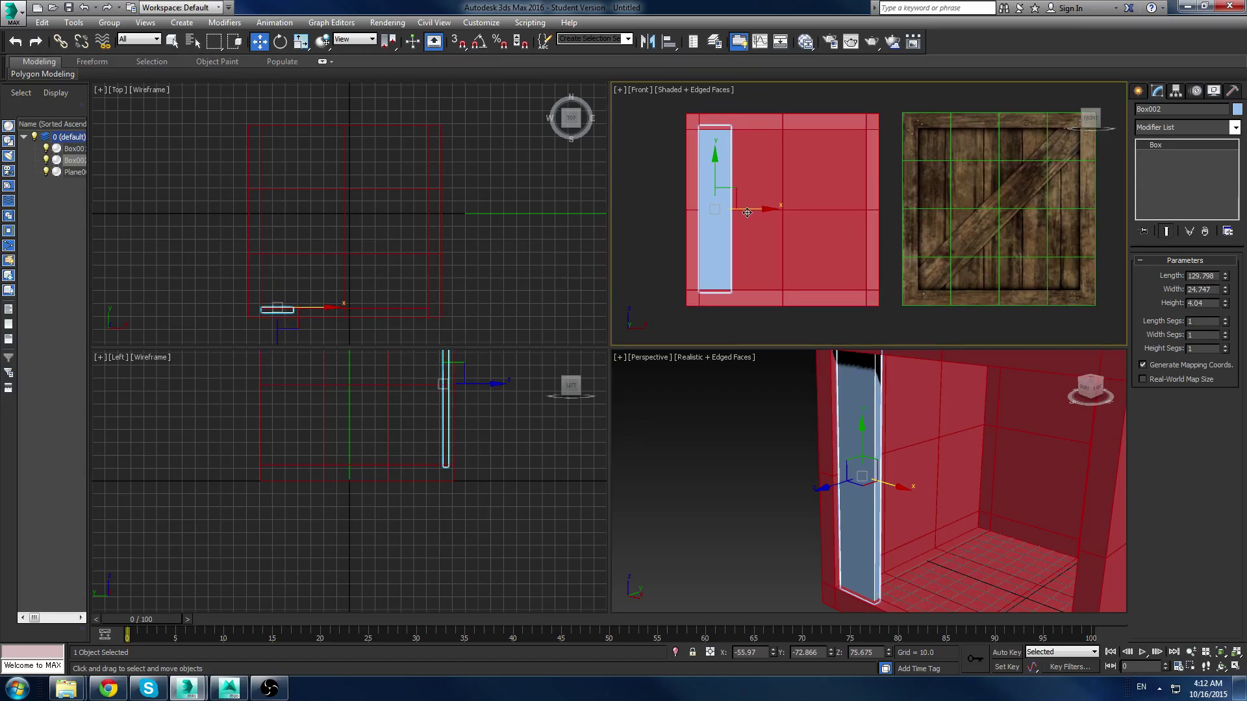
left_click_drag(747, 211, 801, 208)
left_click(624, 396)
key("r")
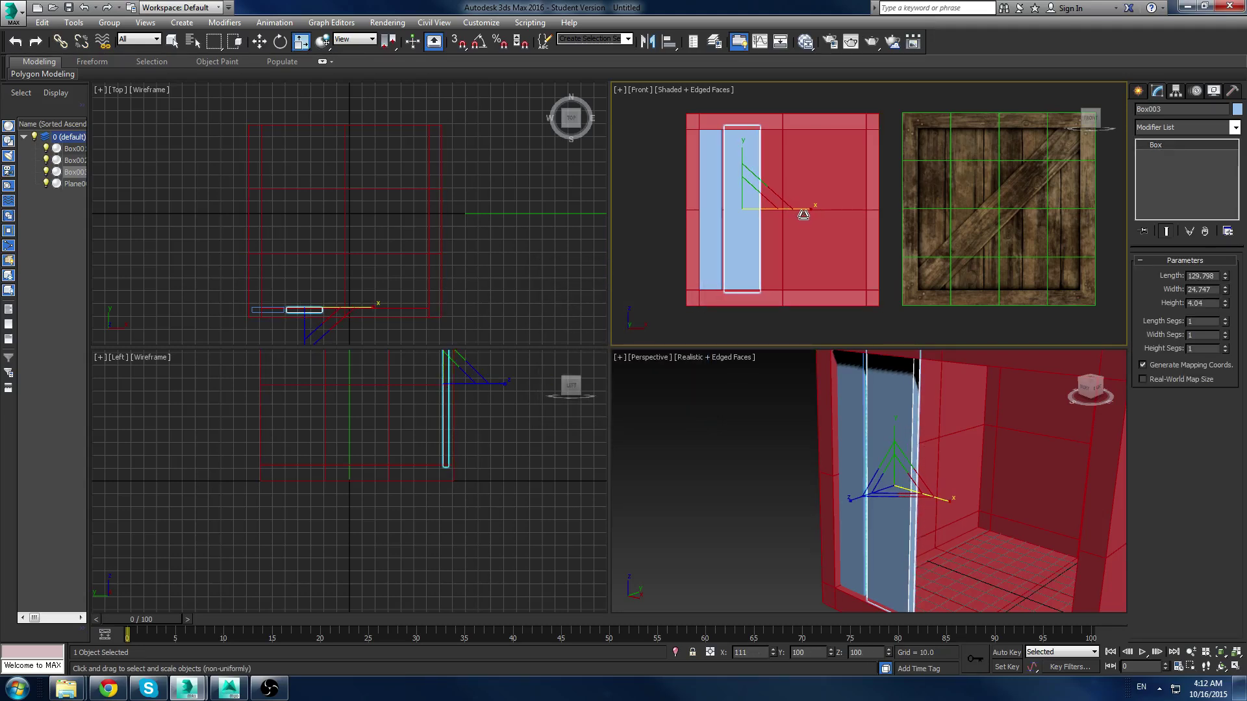
key("w")
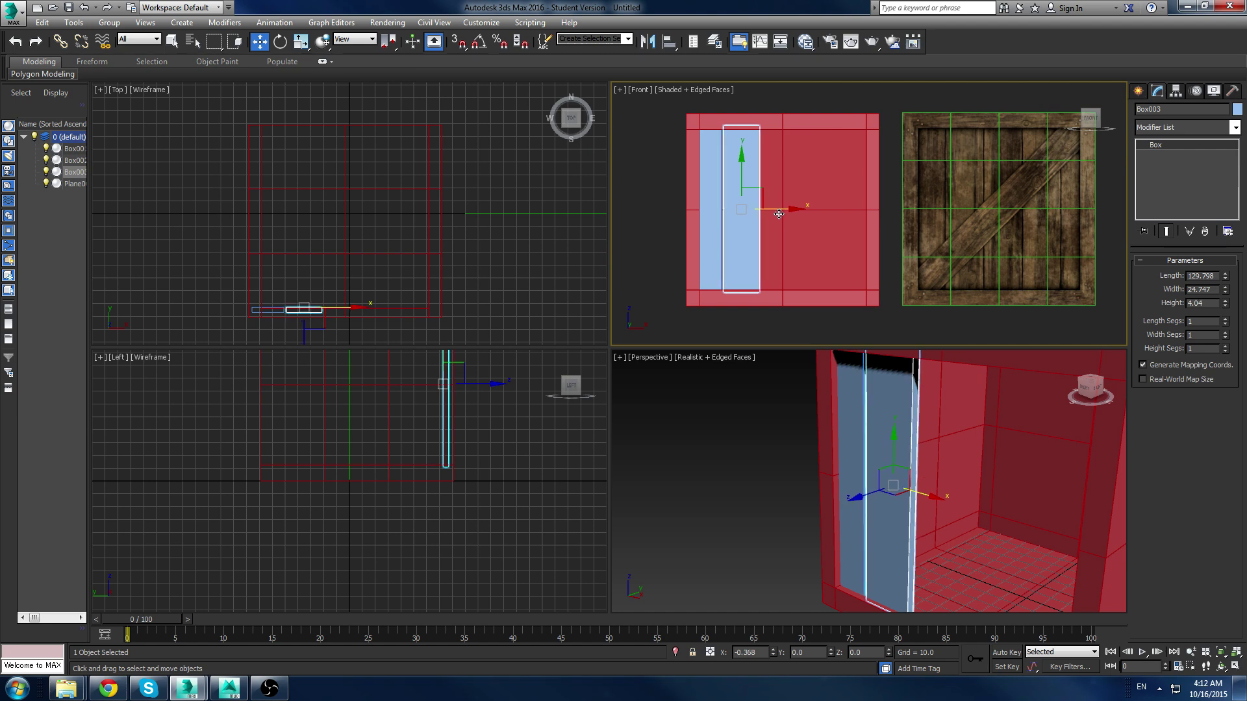
Step: Copy the second plank along X as the third plank and widen the copy slightly
left_click_drag(778, 213, 816, 222, "shift")
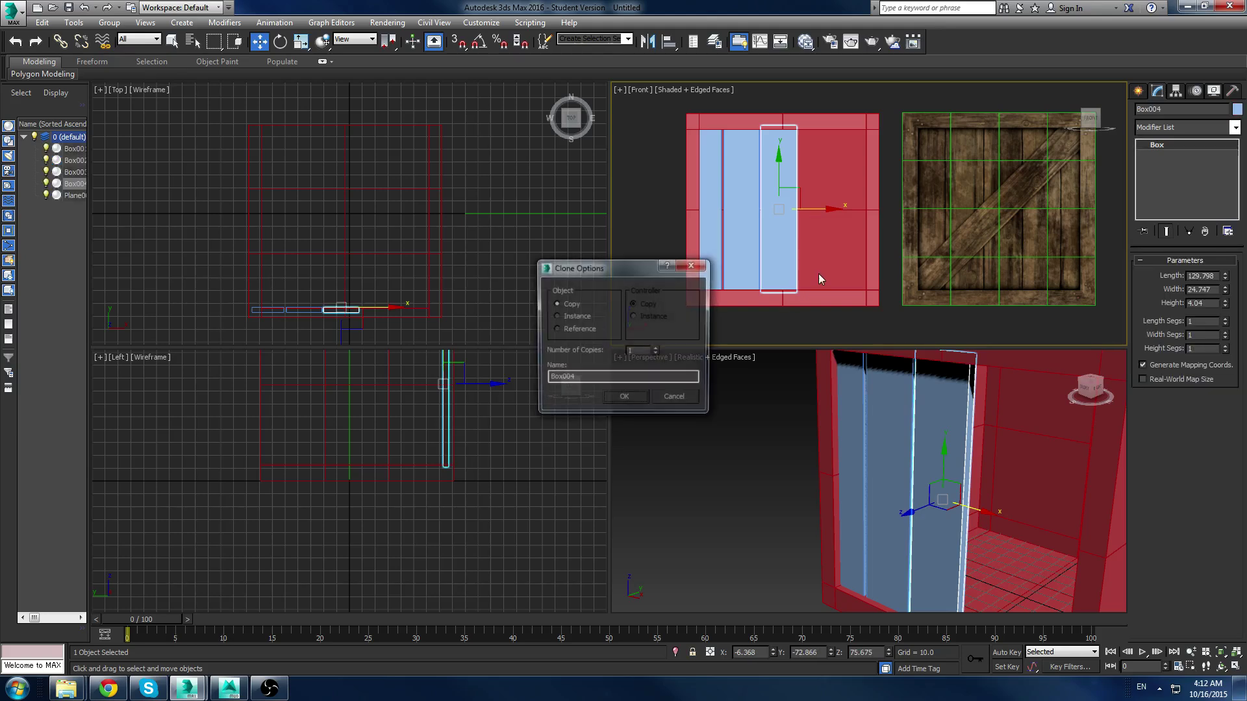
left_click(631, 401)
key("e")
key("r")
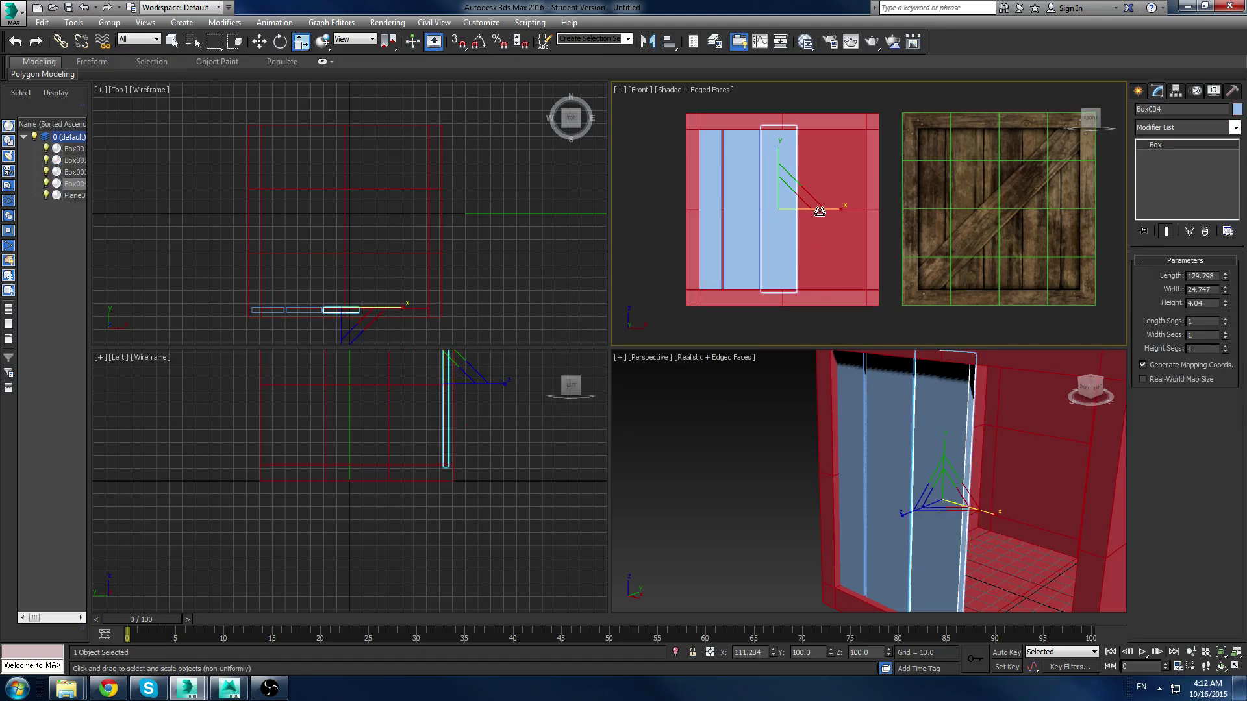
left_click_drag(821, 208, 835, 203)
key("w")
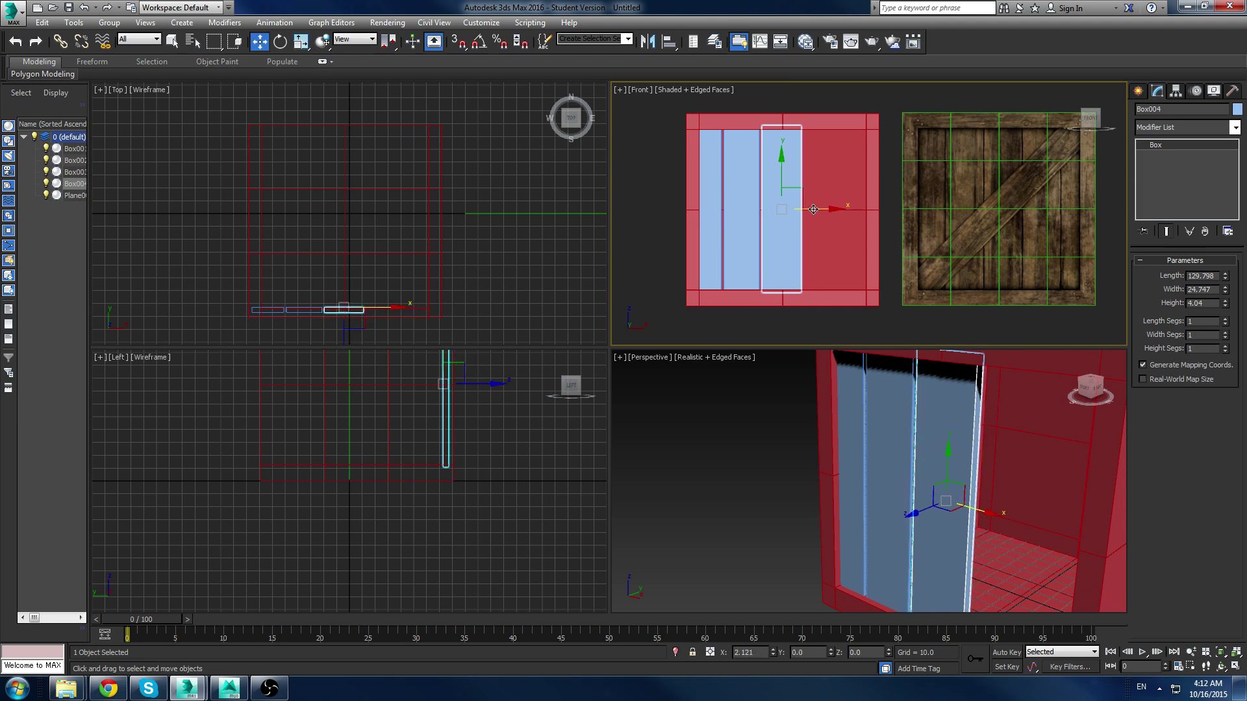
Step: Copy the third plank along X as the fourth plank and adjust its position against its neighbour
left_click_drag(812, 209, 871, 209, "shift")
left_click(621, 397)
key("r")
key("w")
Step: Copy the fourth plank as the fifth, narrow it along X and shift it about 0.5 units to fill the frame's remaining gap
left_click(647, 399)
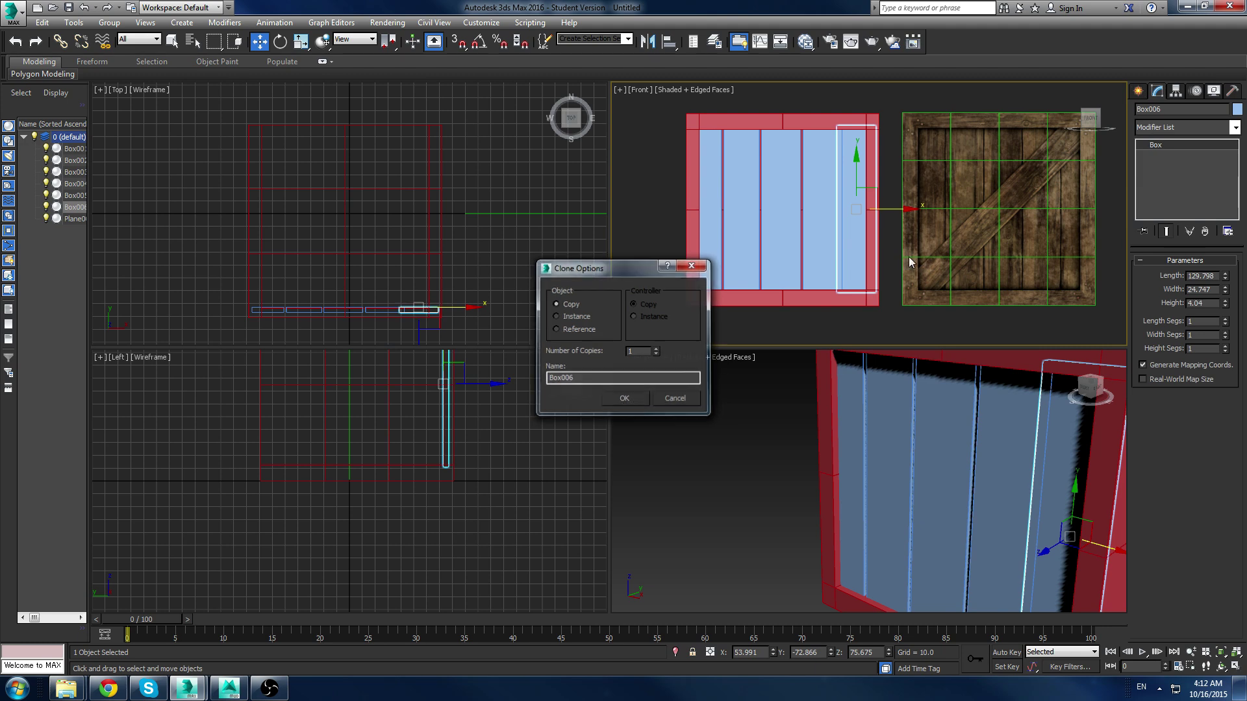
key("r")
key("w")
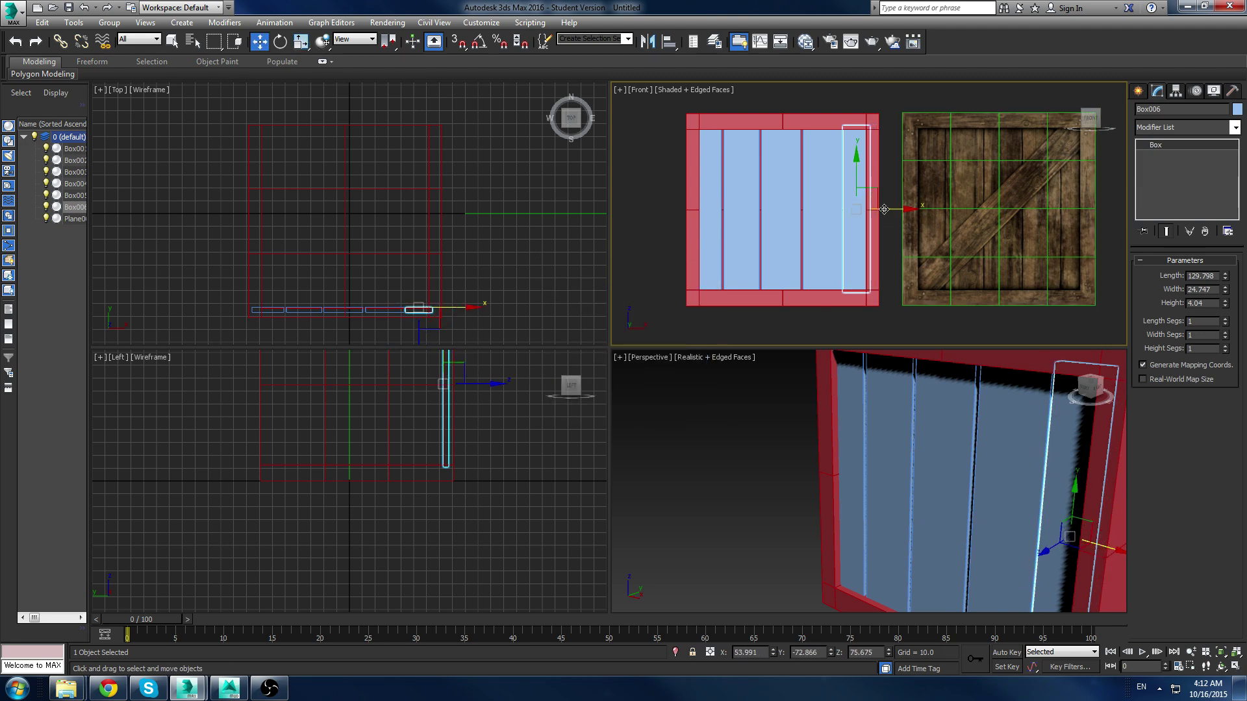
left_click_drag(889, 208, 890, 208)
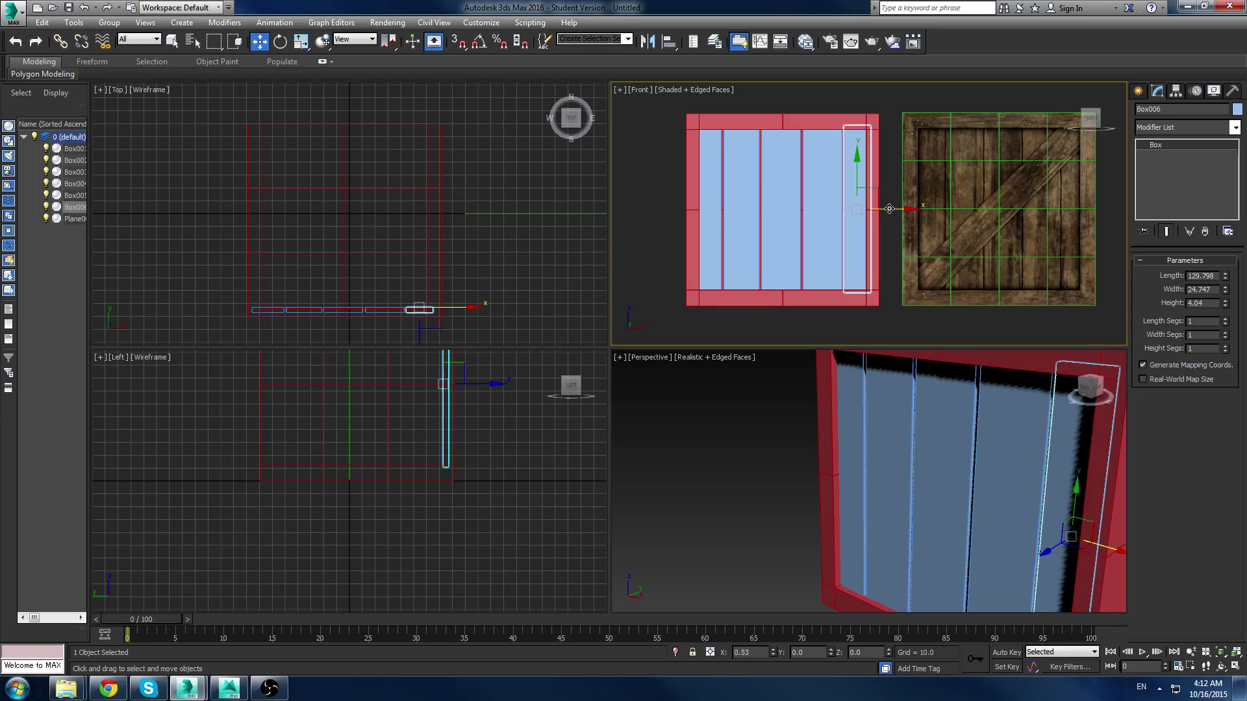
left_click(913, 197)
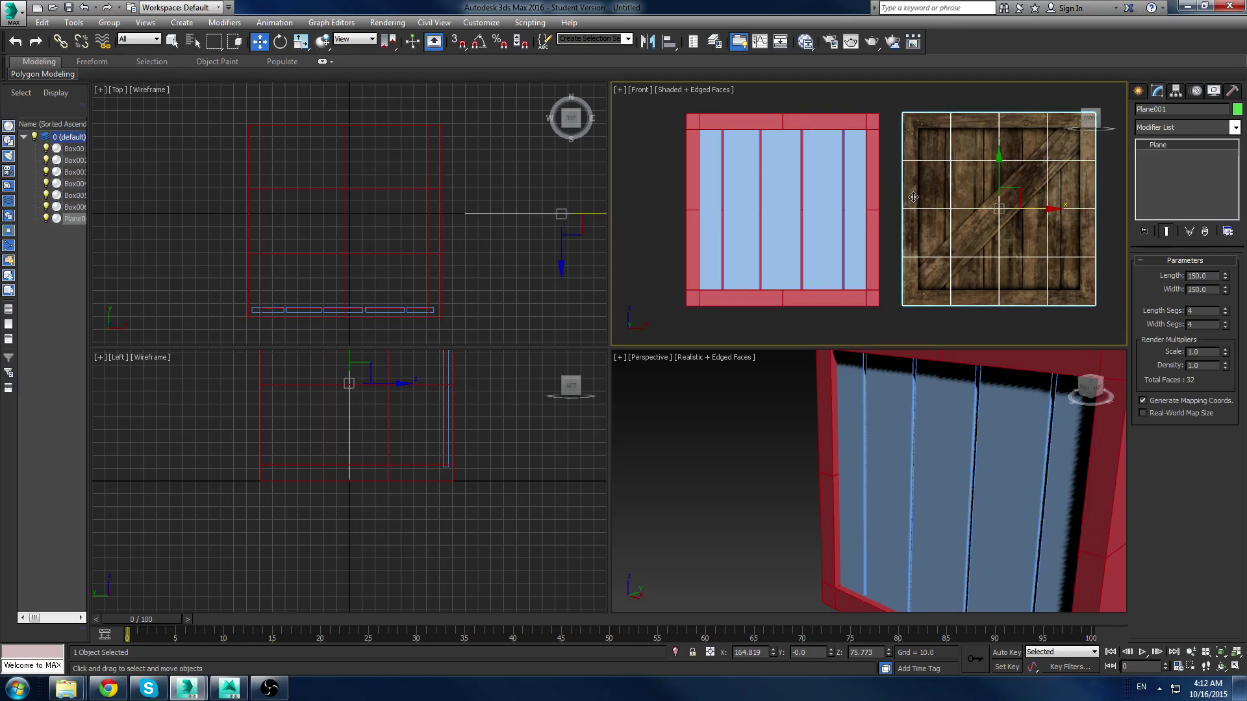
left_click(891, 187)
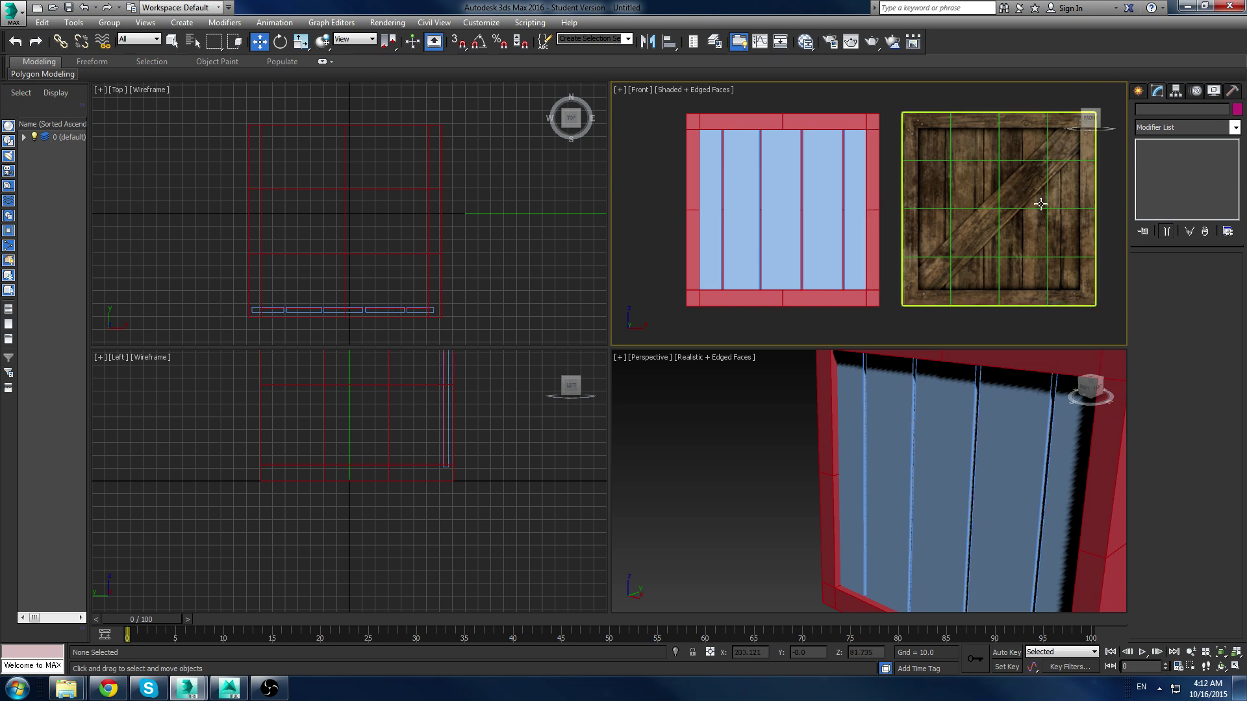
Step: Create a box about 147 × 21 × 7 units beside the crate in the Front view, with 2 width segments
left_click(1137, 91)
left_click(1151, 174)
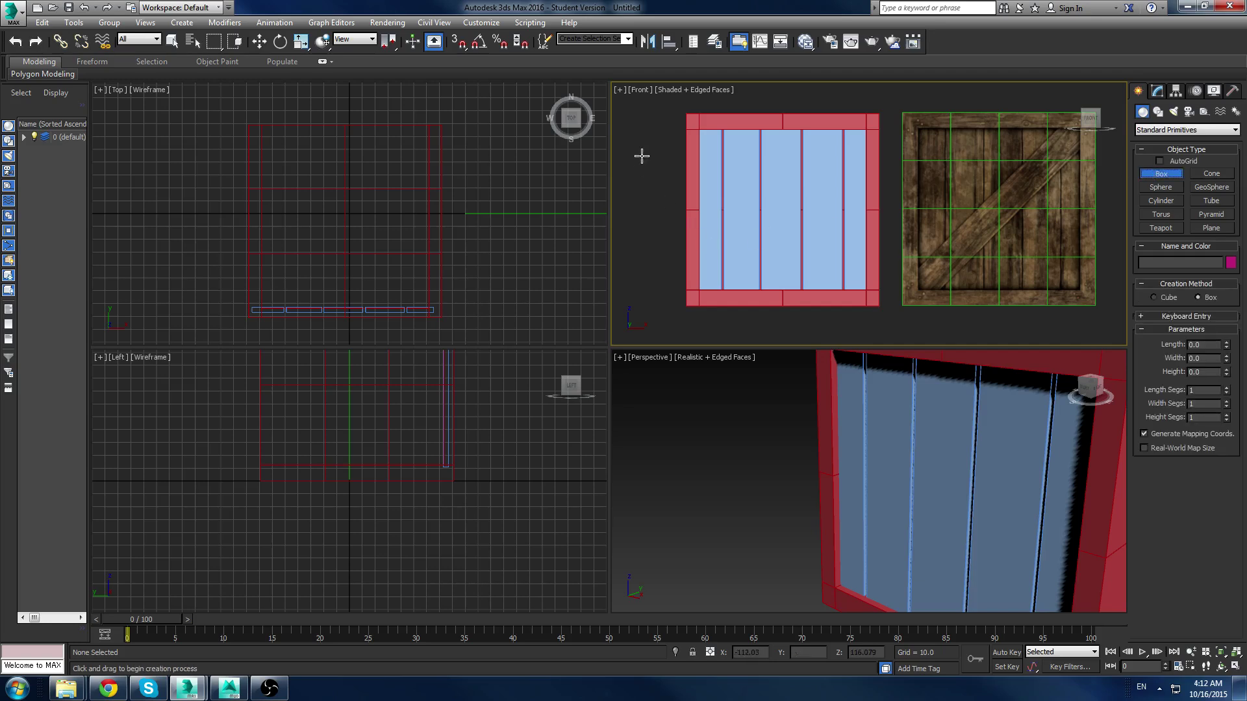
middle_click_drag(642, 153, 677, 157)
left_click_drag(707, 117, 680, 309)
left_click(679, 300)
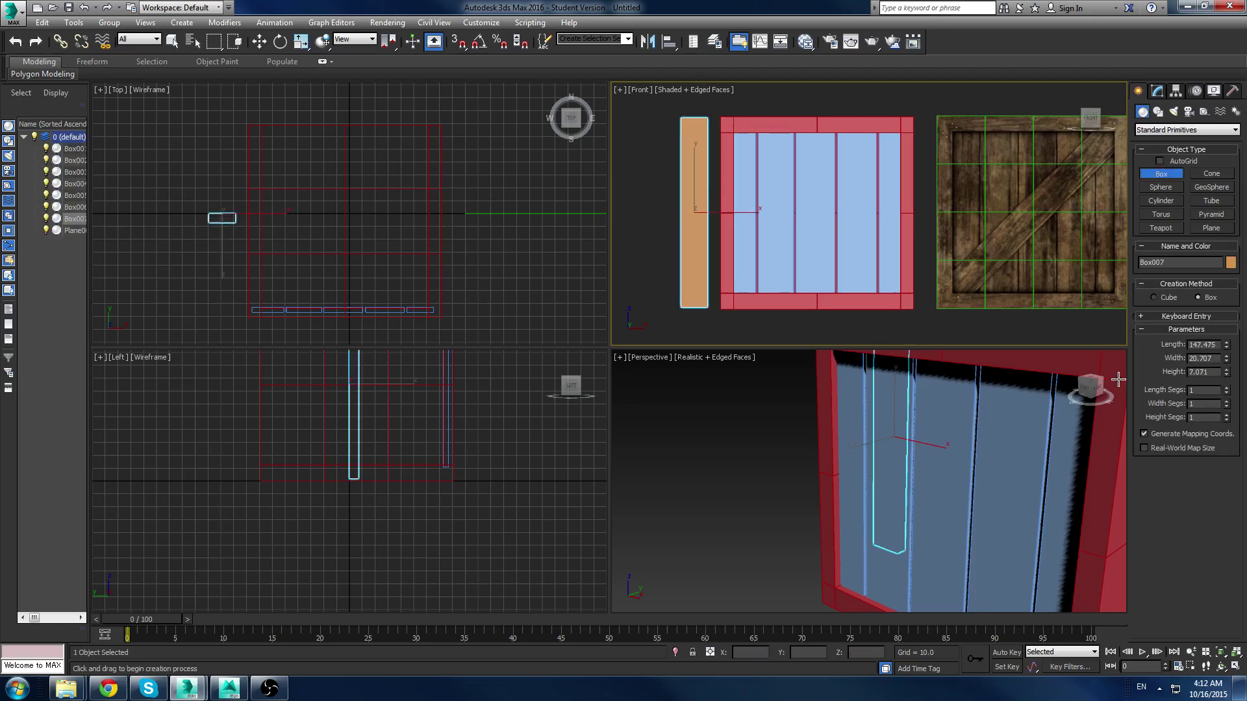
left_click(1227, 402)
Step: Convert the new box to Editable Mesh and stretch its middle vertices along Y so both ends become pointed
right_click(699, 187)
right_click(803, 181)
mouse_move(767, 286)
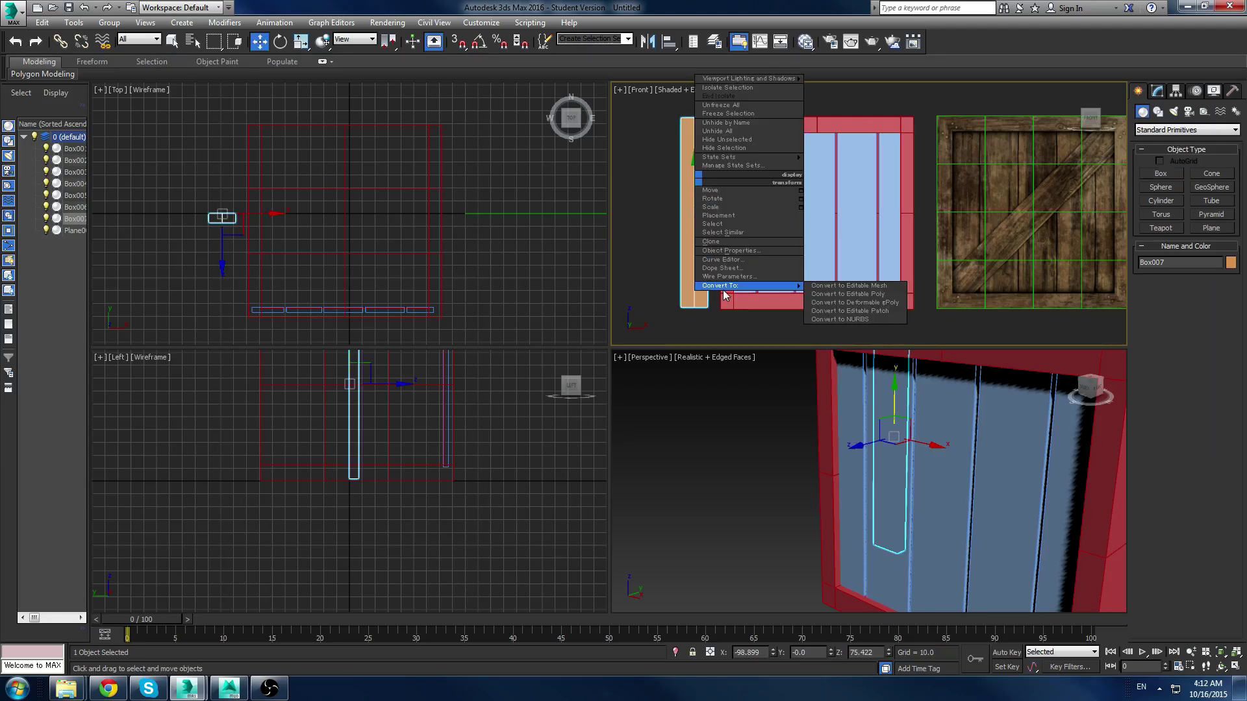
left_click(819, 289)
key("1")
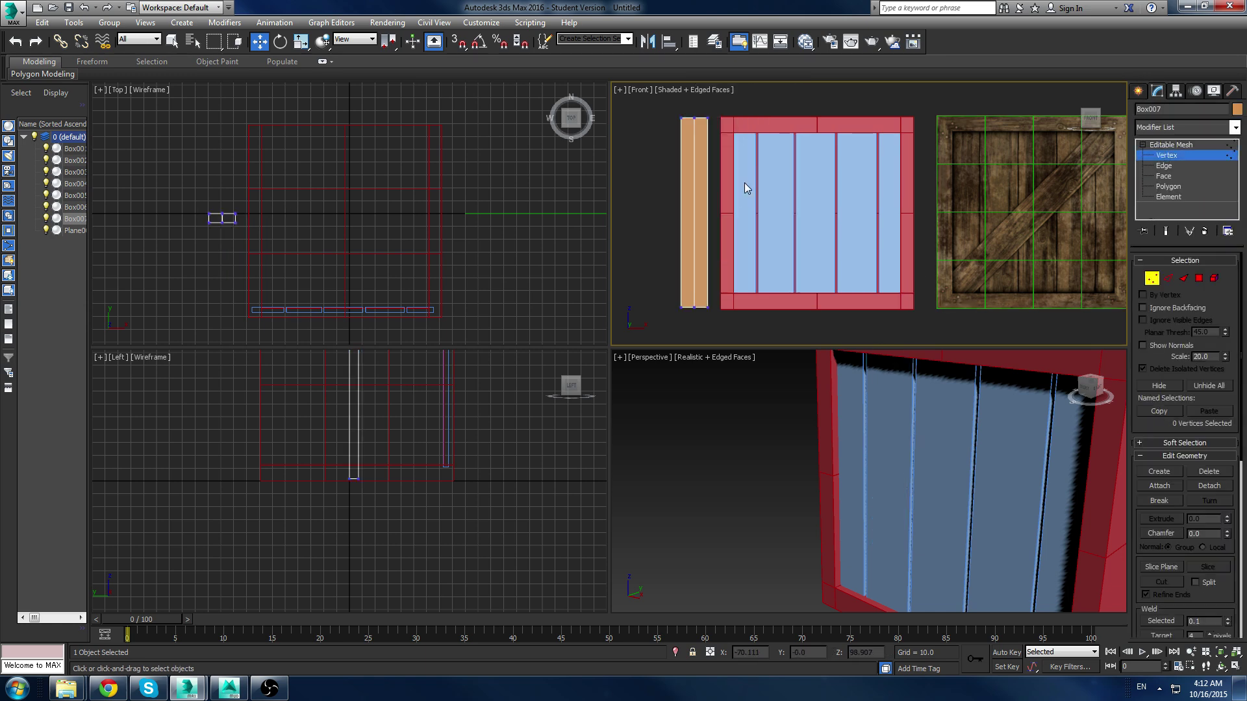
left_click_drag(690, 117, 699, 318)
key("r")
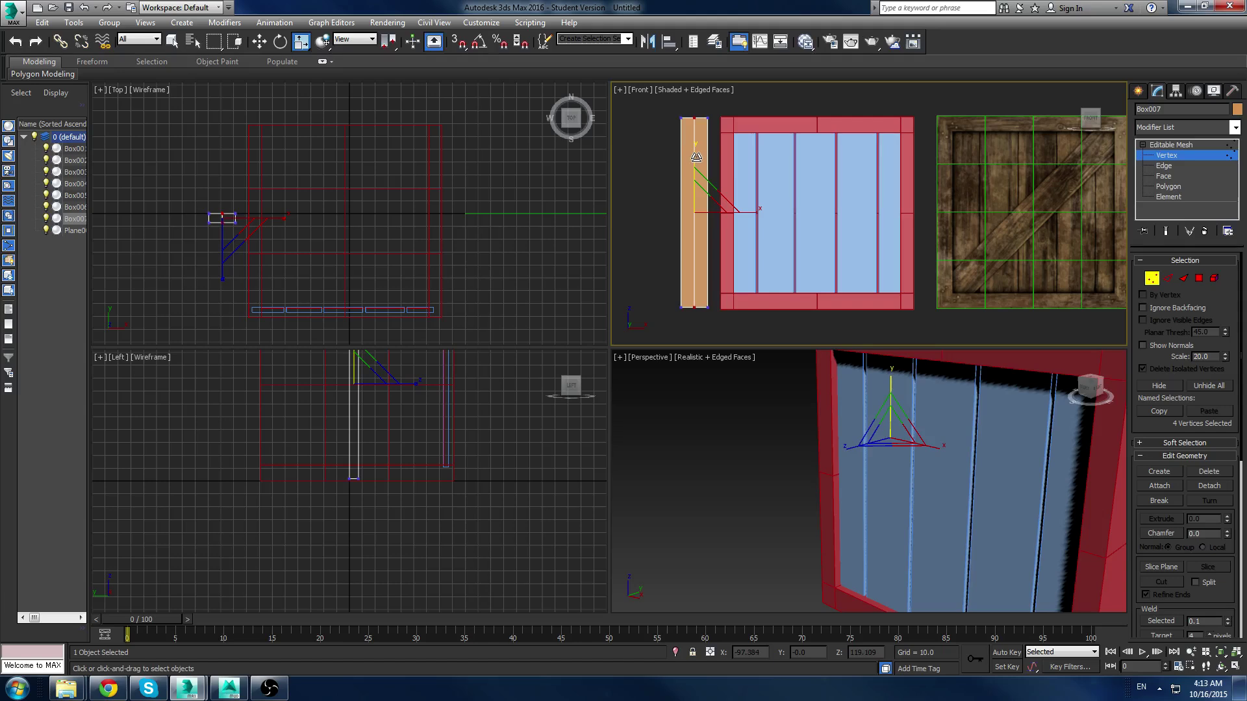
left_click_drag(696, 158, 699, 150)
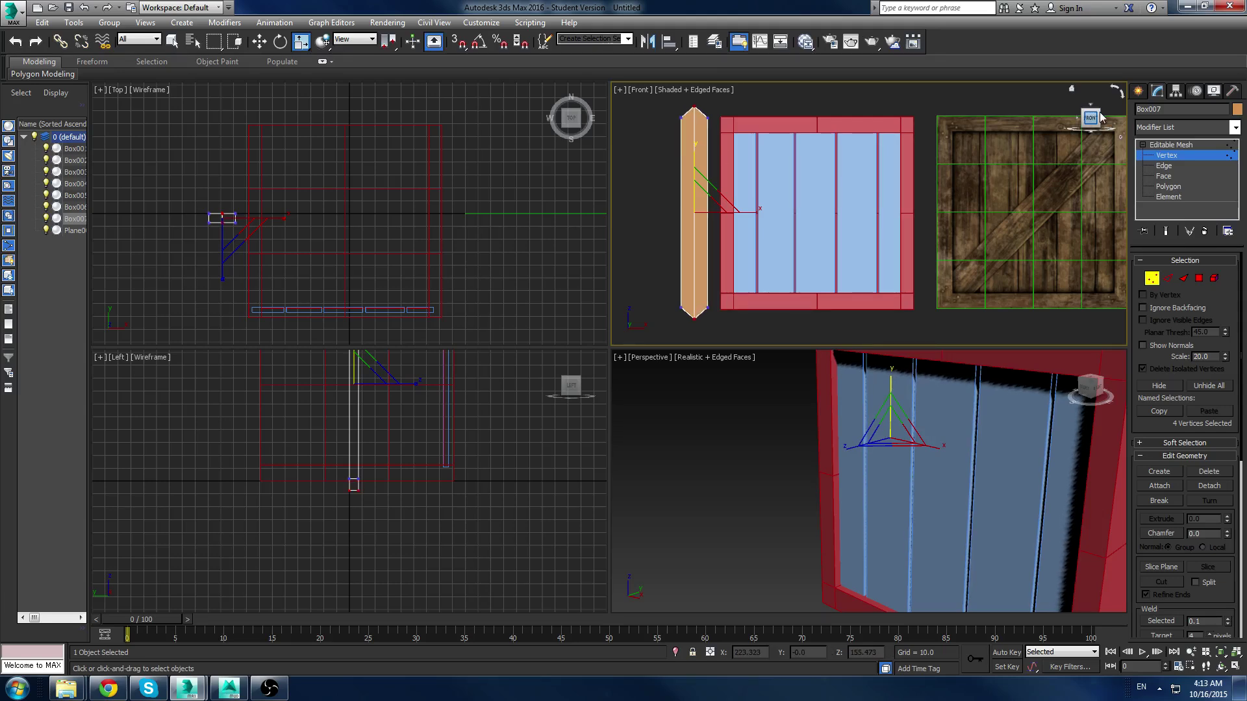
Step: Move the pointed board over the planks and rotate it diagonally from the frame's lower-left to its upper-right corner
left_click(1140, 92)
key("w")
left_click_drag(727, 216, 844, 234)
key("e")
left_click_drag(846, 174, 891, 218)
Step: Scale the diagonal board to about 115% along its local Y axis and restore the View reference coordinate system
key("r")
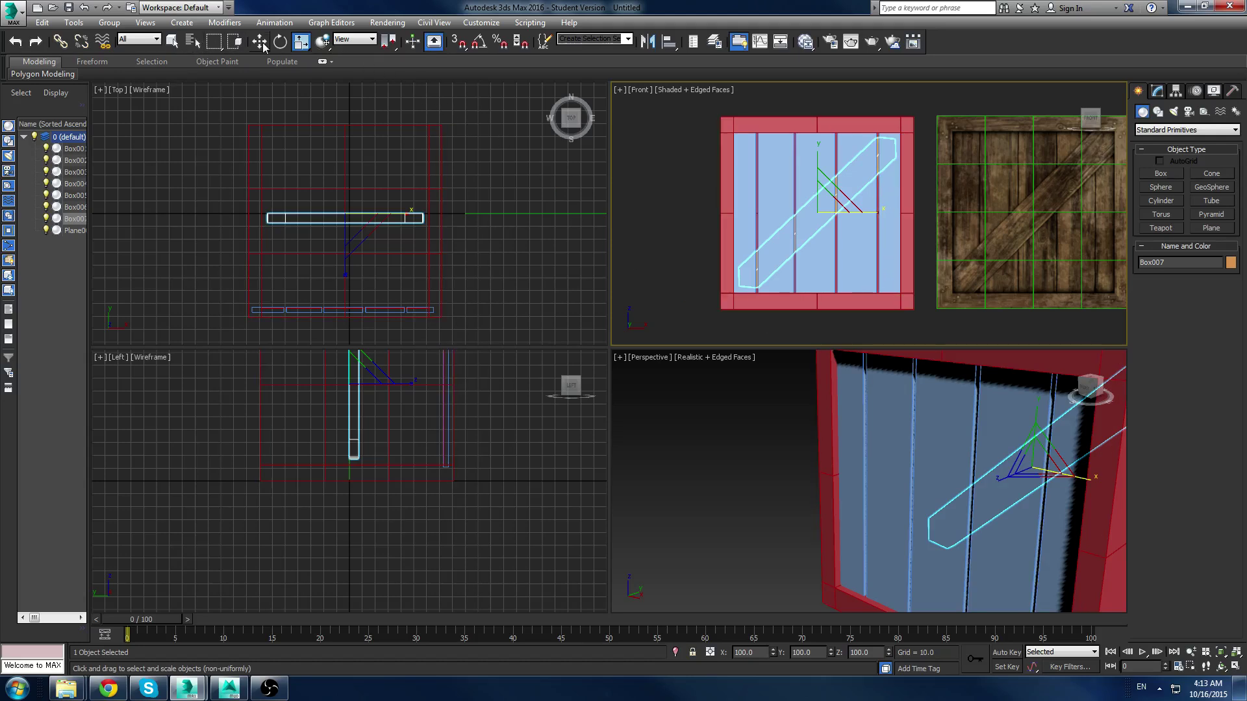
left_click(357, 41)
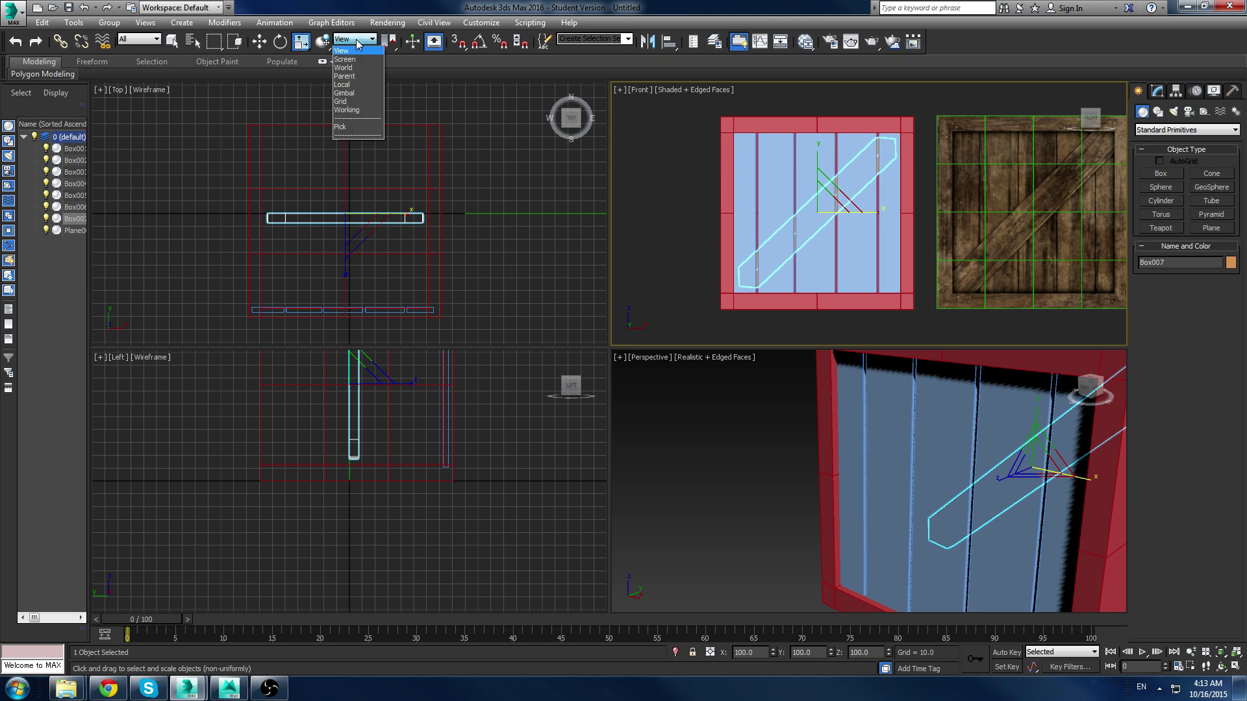
left_click(349, 85)
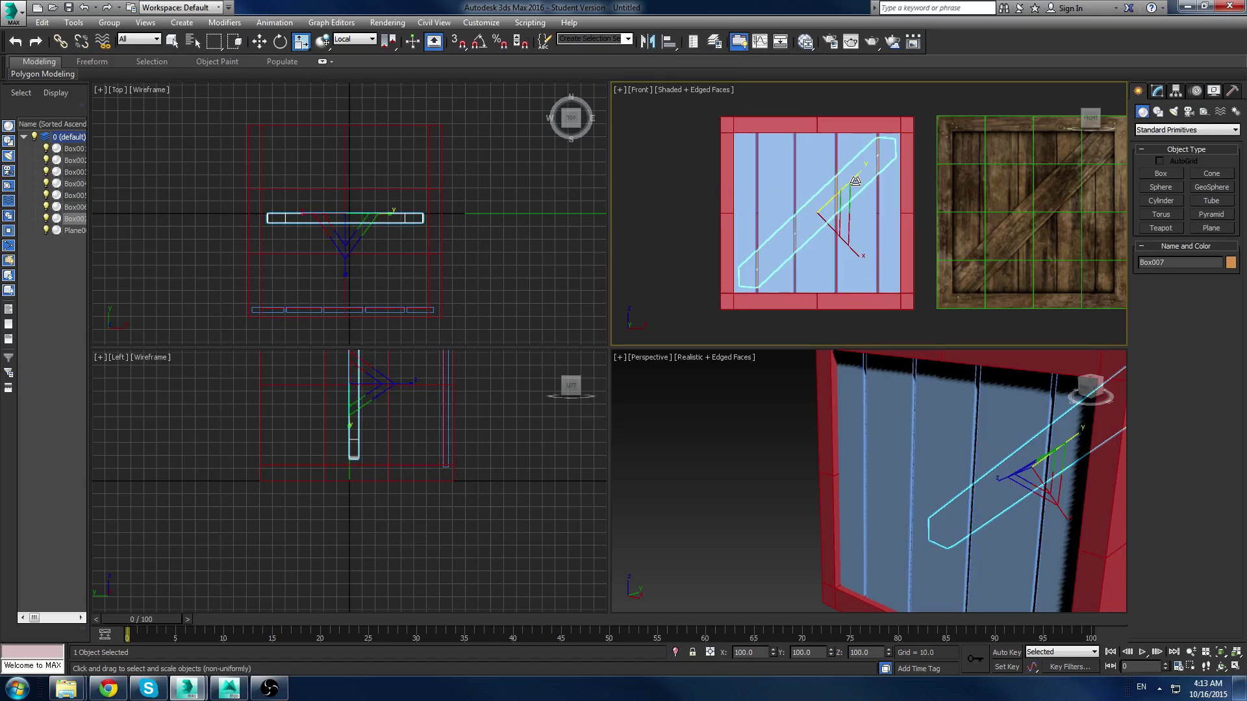
left_click_drag(856, 178, 861, 175)
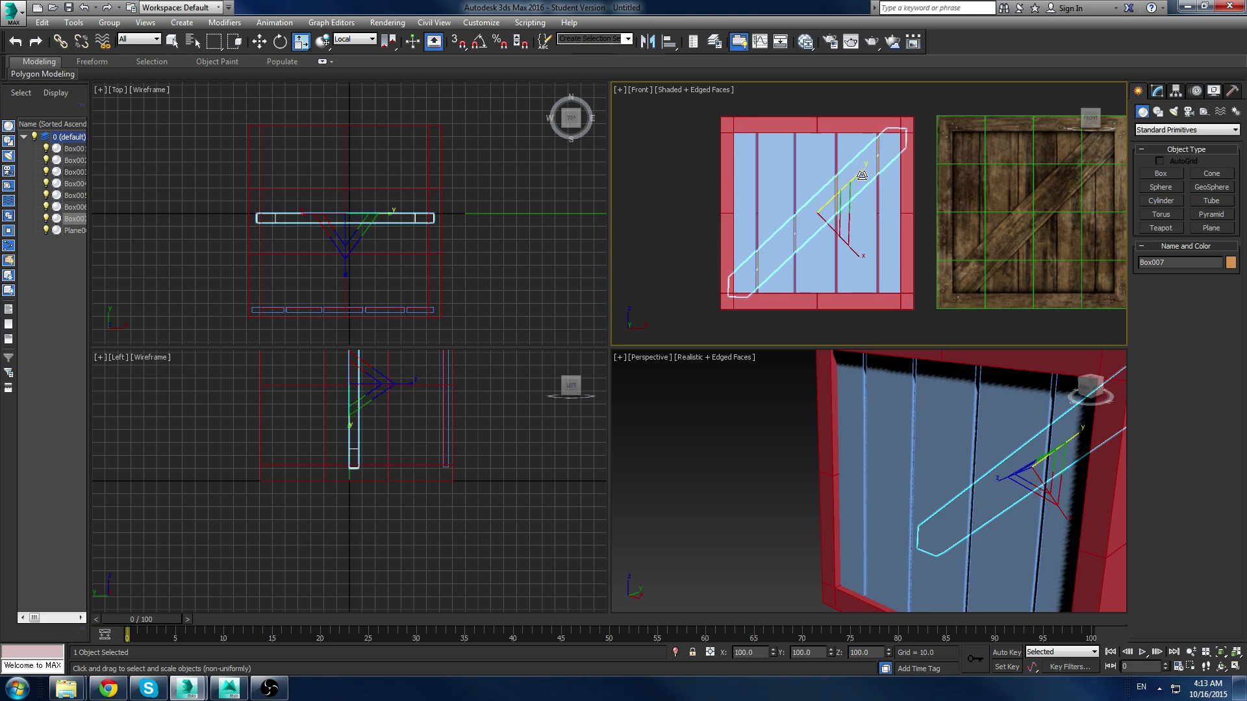
left_click(367, 39)
left_click(354, 49)
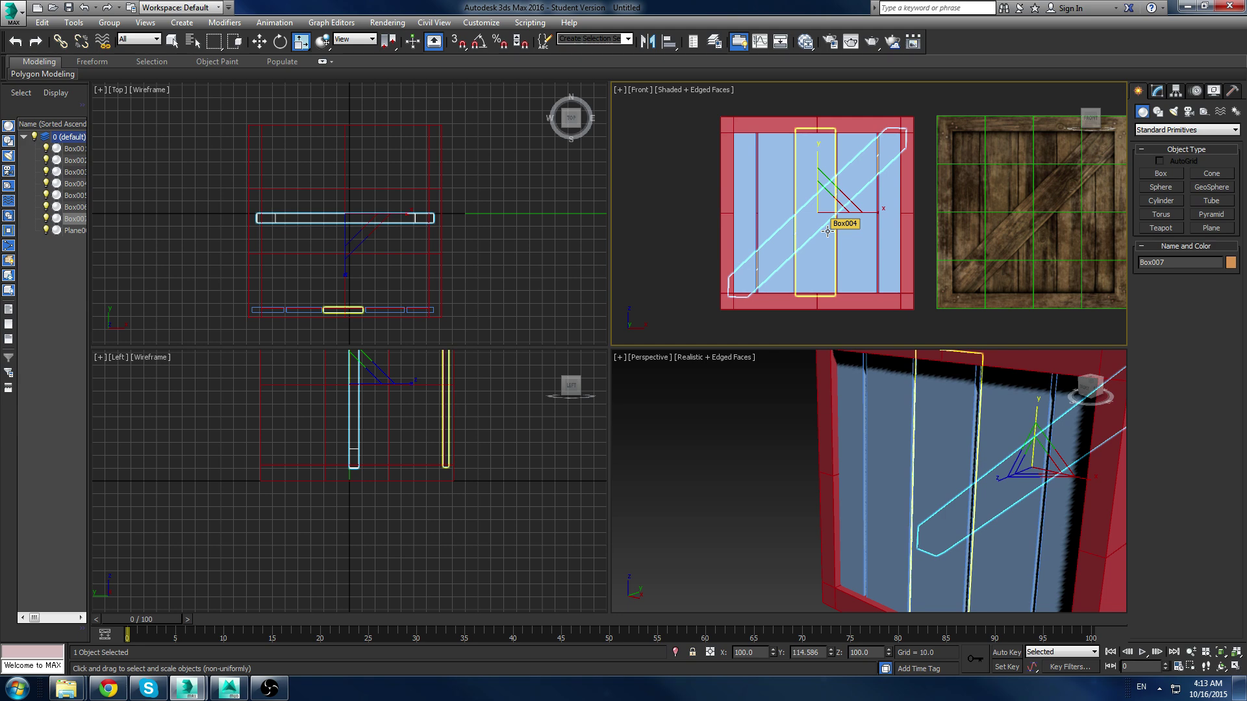
Step: Move the diagonal board about 71 units along negative Y onto the front of the planks and check it in perspective
middle_click_drag(376, 201, 391, 184)
key("w")
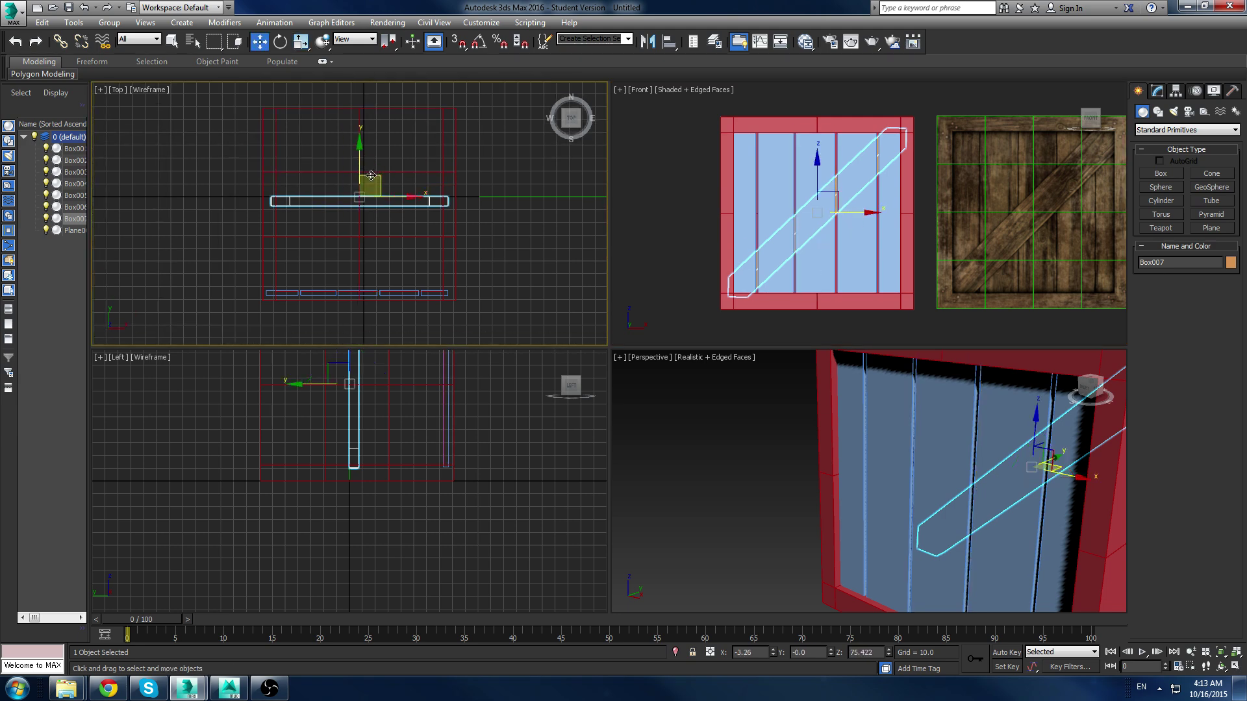
left_click_drag(363, 158, 349, 248)
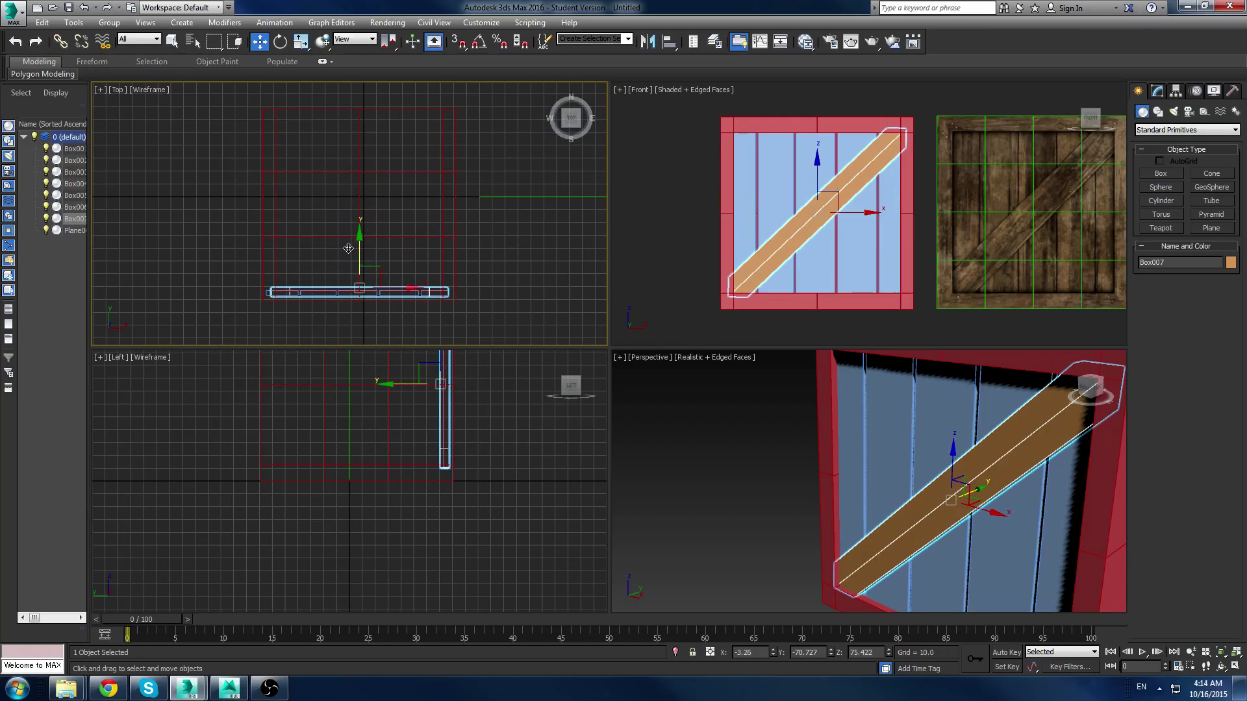
left_click(790, 510)
mouse_move(779, 506)
middle_mouse_down("alt")
mouse_move(684, 467)
mouse_move(776, 490)
middle_mouse_up("alt")
scroll(724, 478, "down", 3)
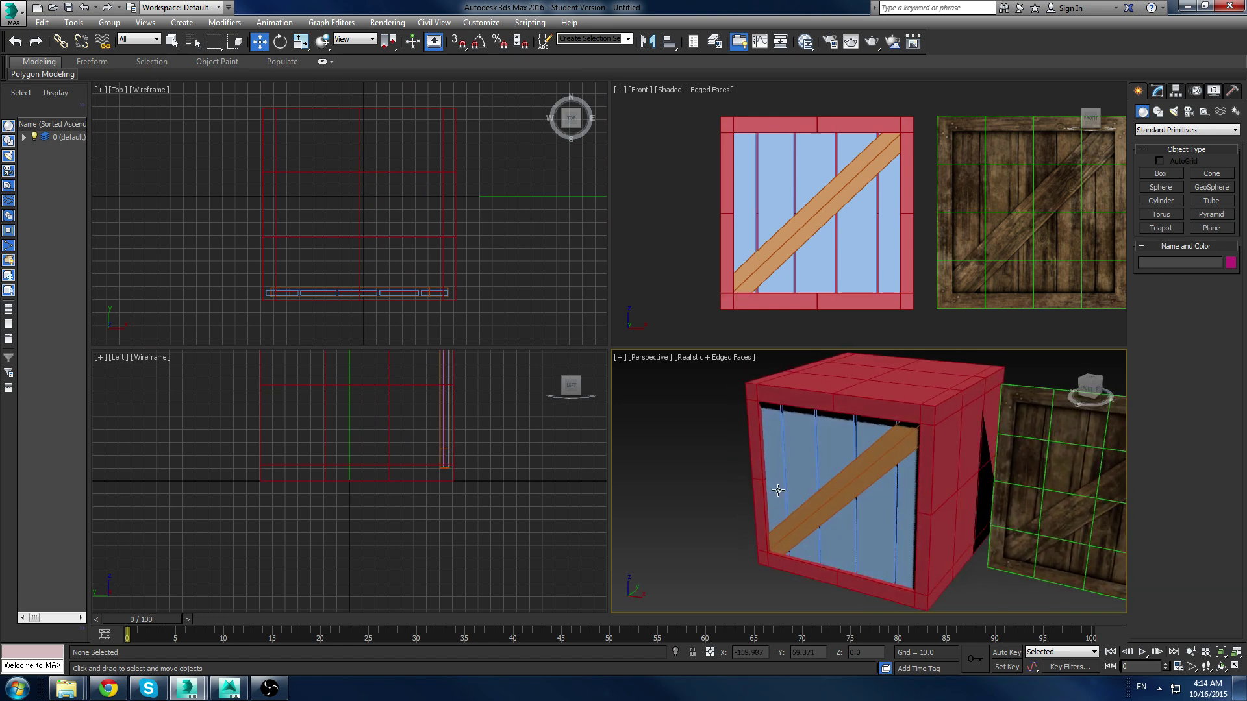
Step: Try assigning the textured Material #25 to the middle plank and undo the assignment
left_click(927, 391)
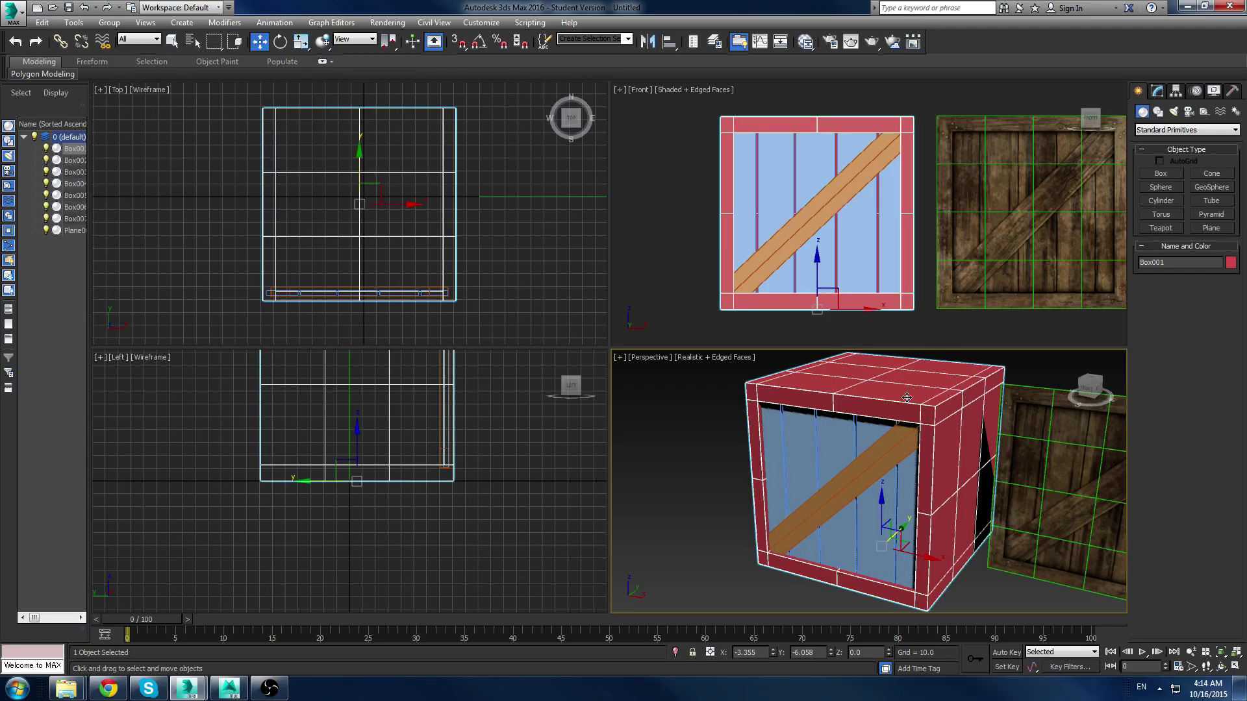
key("m")
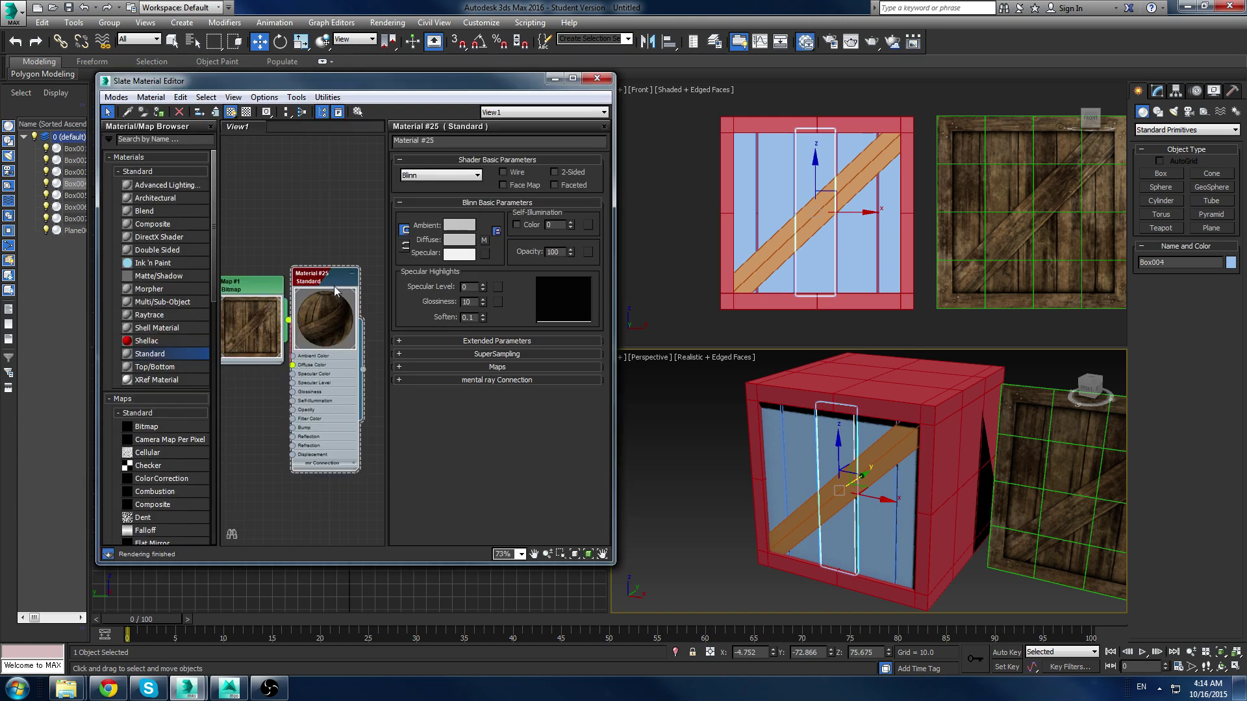
left_click(159, 111)
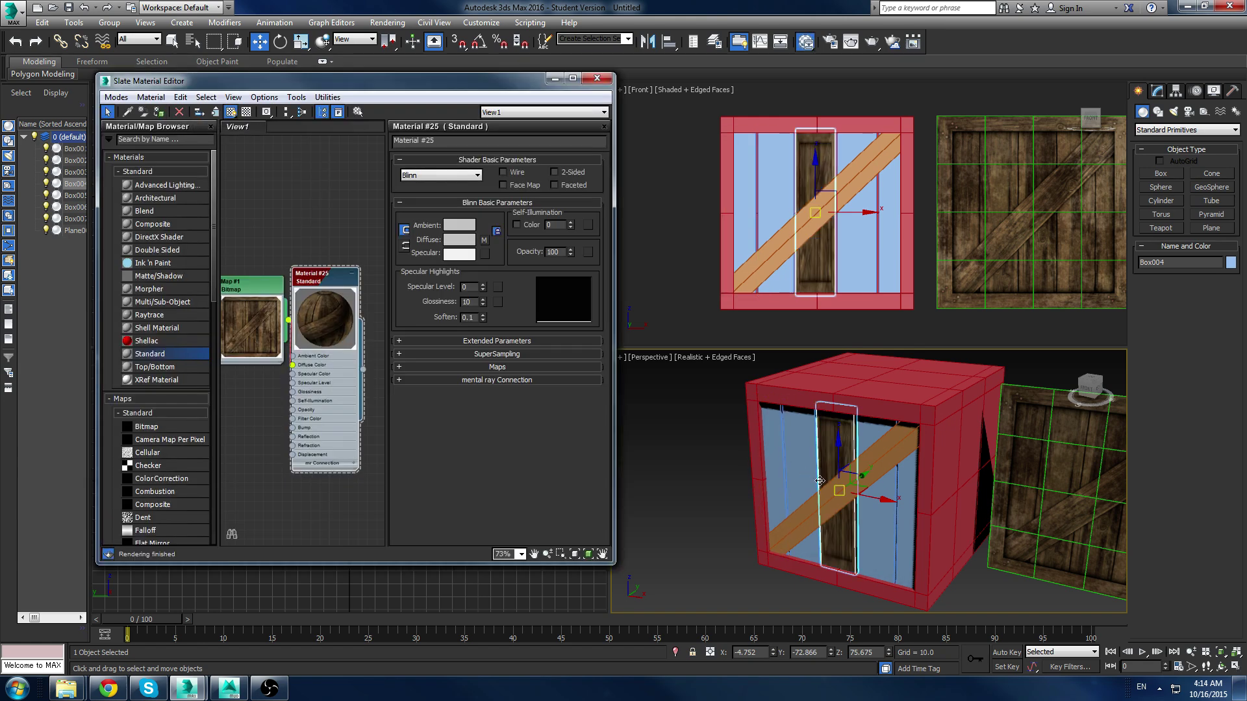
key("ctrl+z")
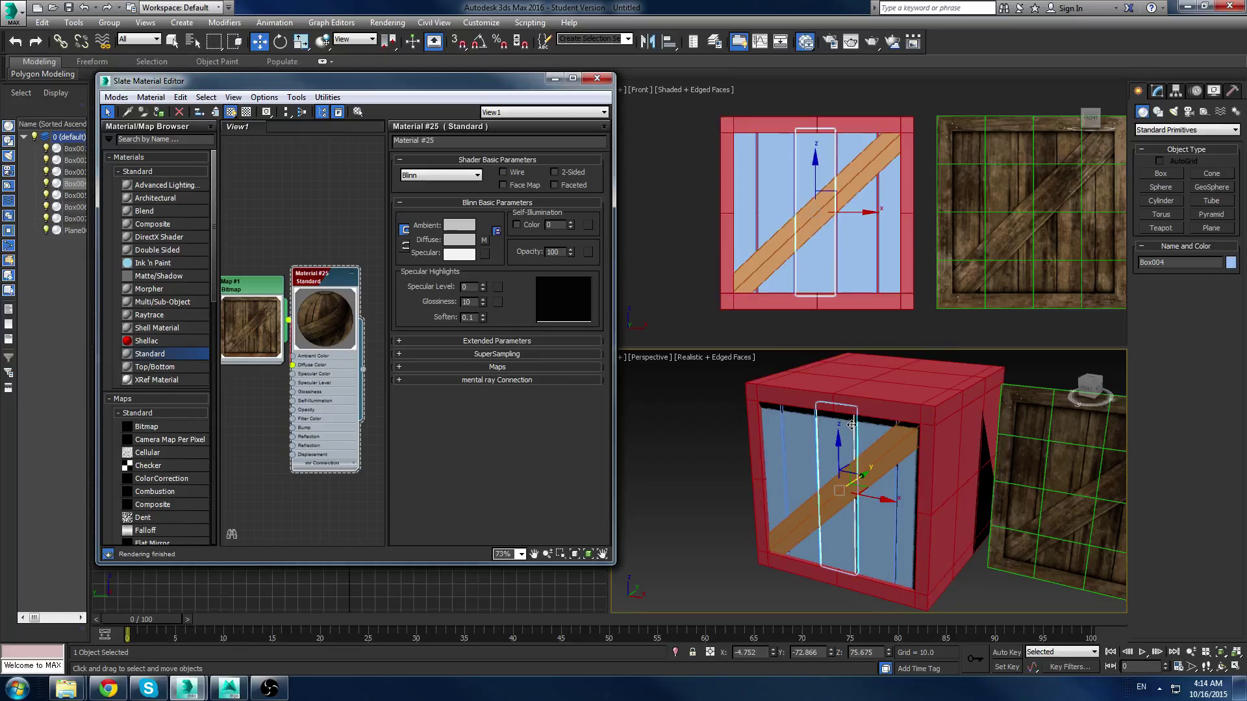
Step: Close the Slate Material Editor and delete all polygons of the crate box behind its front frame
left_click(908, 386)
left_click(597, 78)
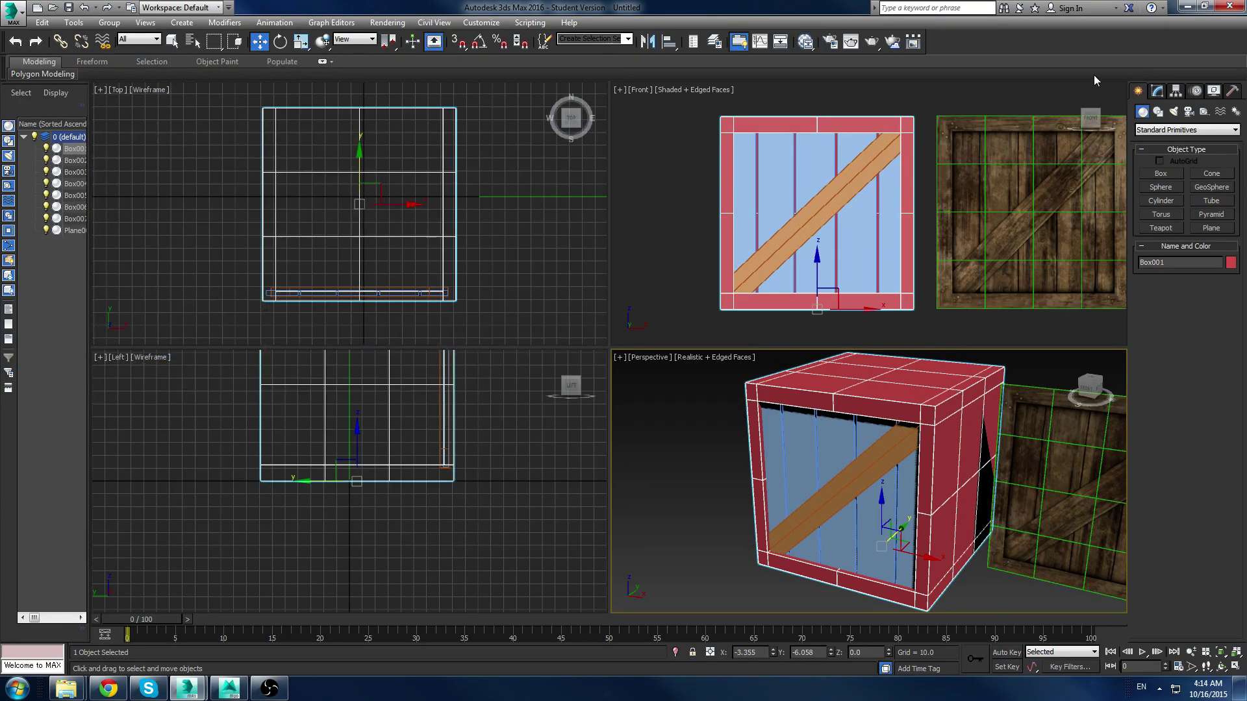
left_click(1154, 91)
left_click(1180, 187)
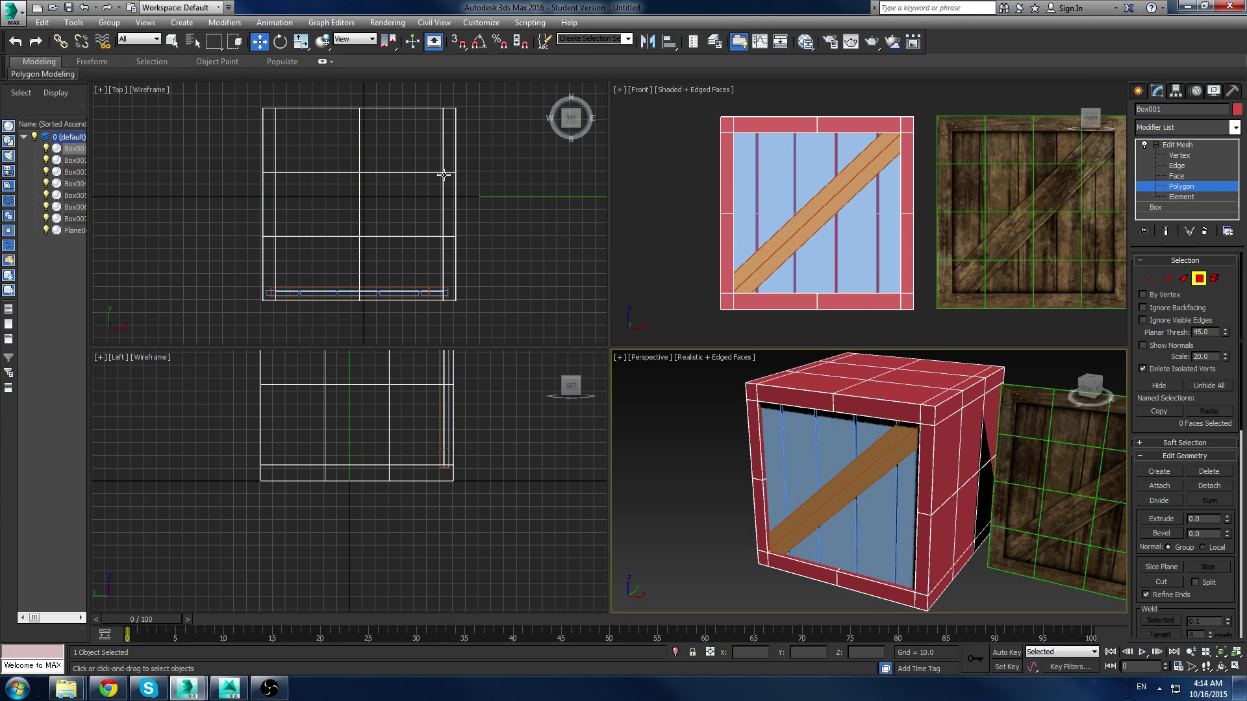
left_click_drag(212, 83, 474, 271)
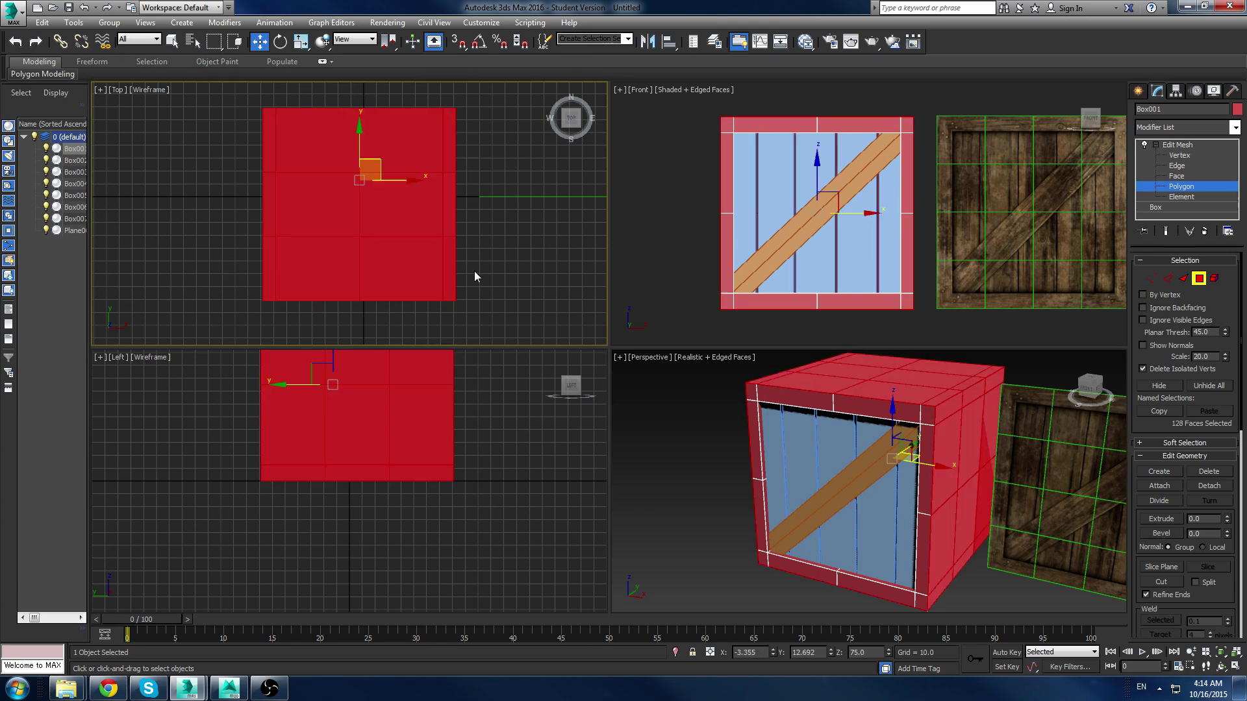
key("Delete")
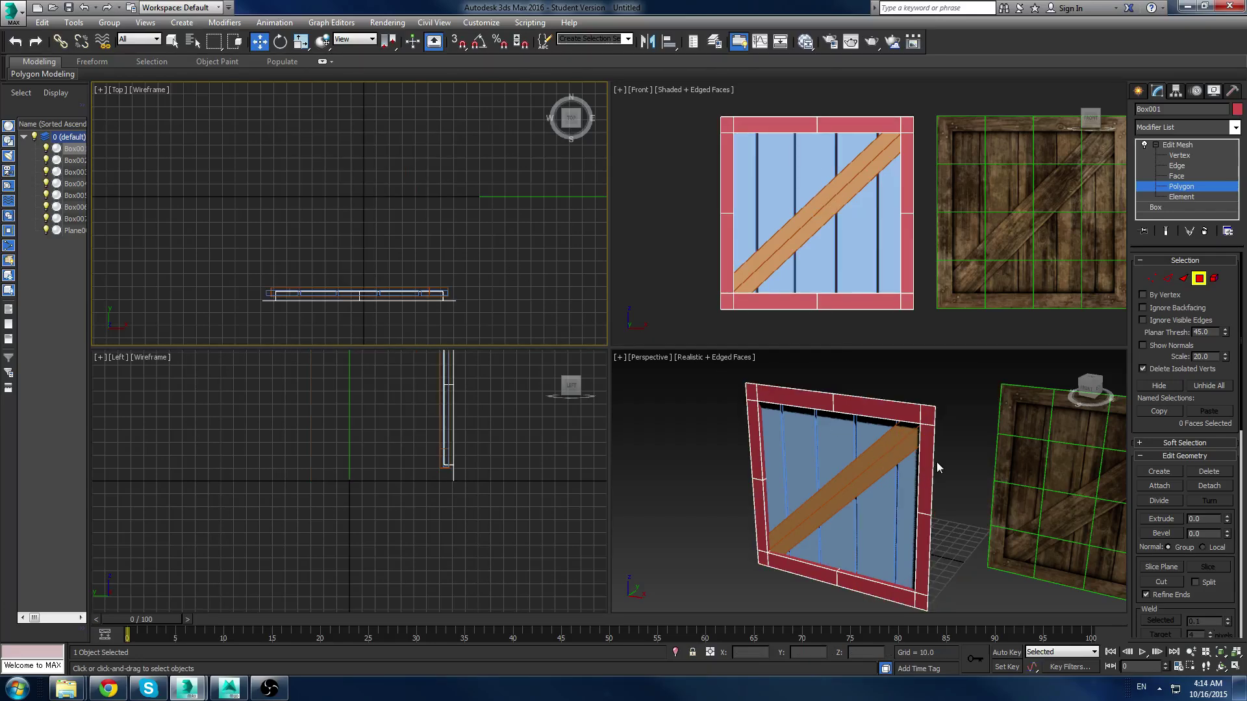
Step: Attach the diagonal board and all the vertical planks to the crate frame's mesh
middle_click_drag(936, 462, 1023, 429, "alt")
left_click(1143, 92)
middle_click_drag(937, 422, 900, 433, "alt")
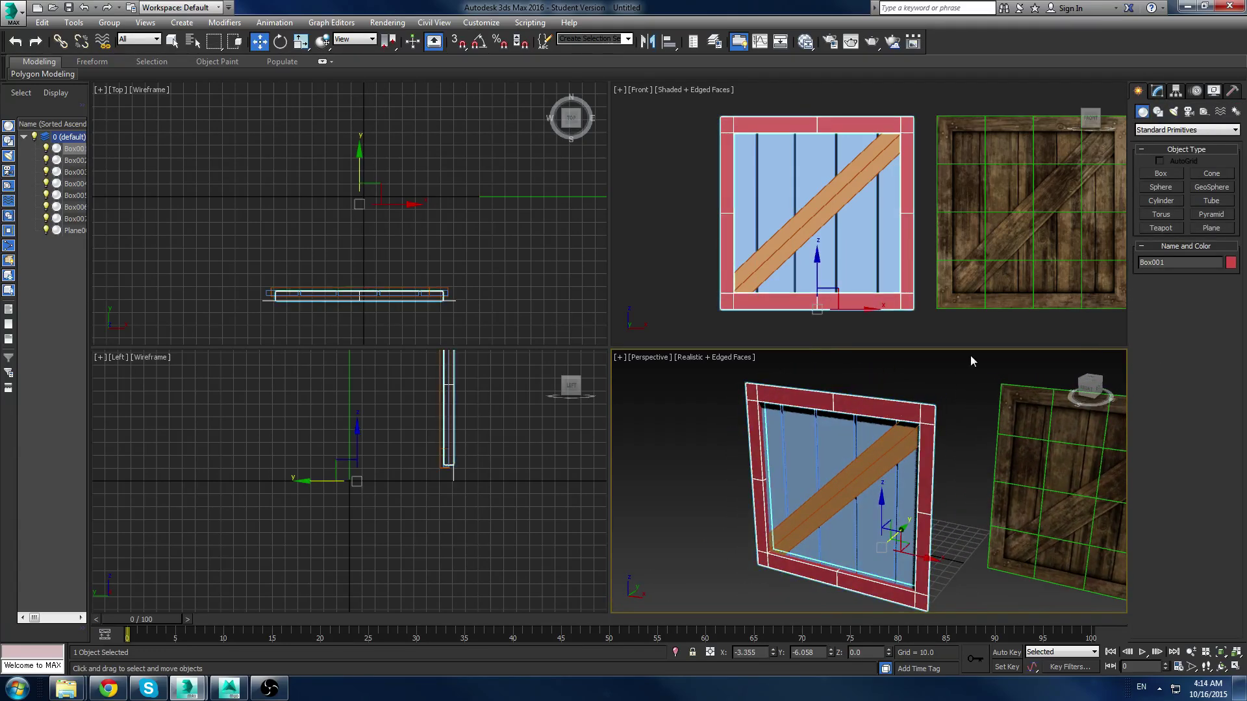
left_click(1157, 91)
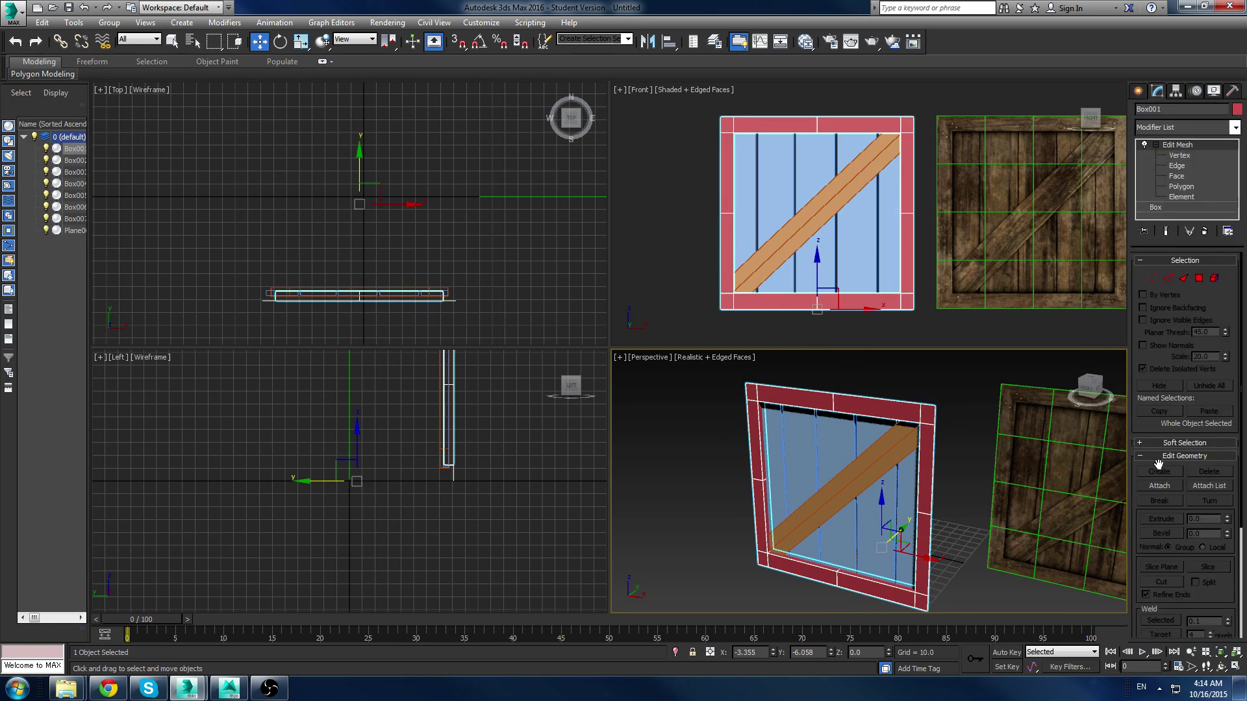
left_click(1159, 486)
left_click(856, 471)
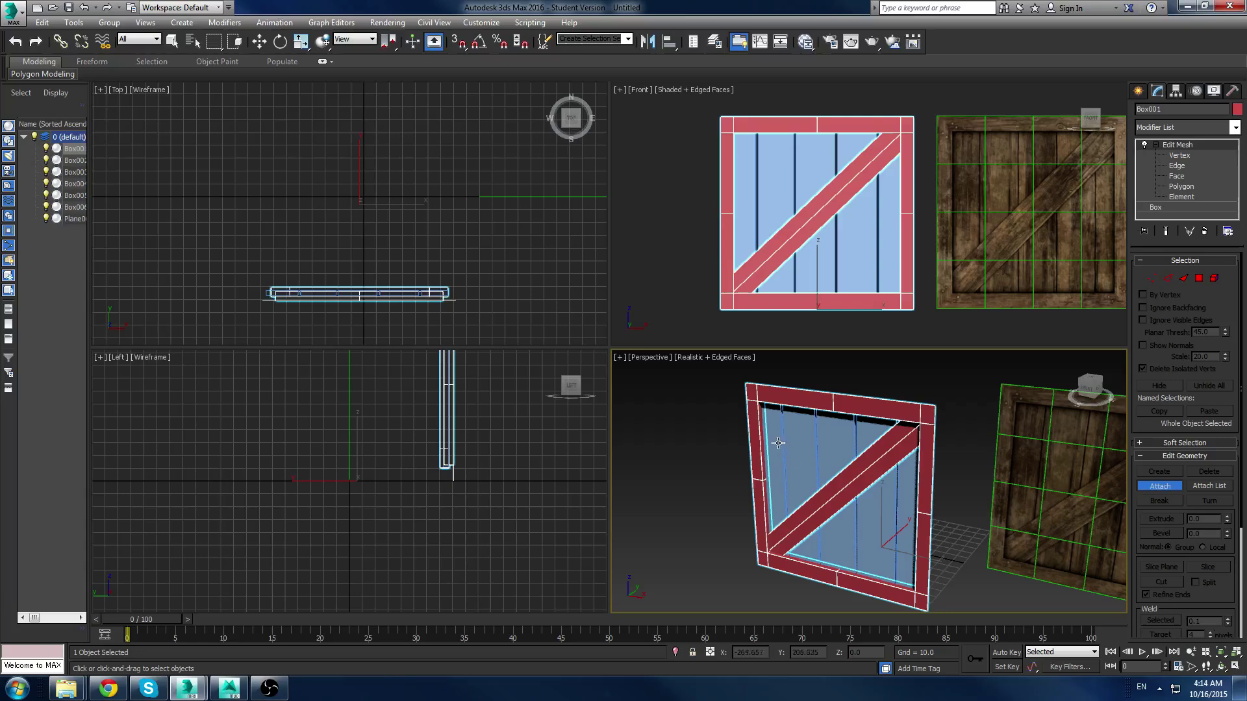
left_click(778, 443)
left_click(802, 461)
left_click(837, 455)
left_click(877, 520)
left_click(905, 506)
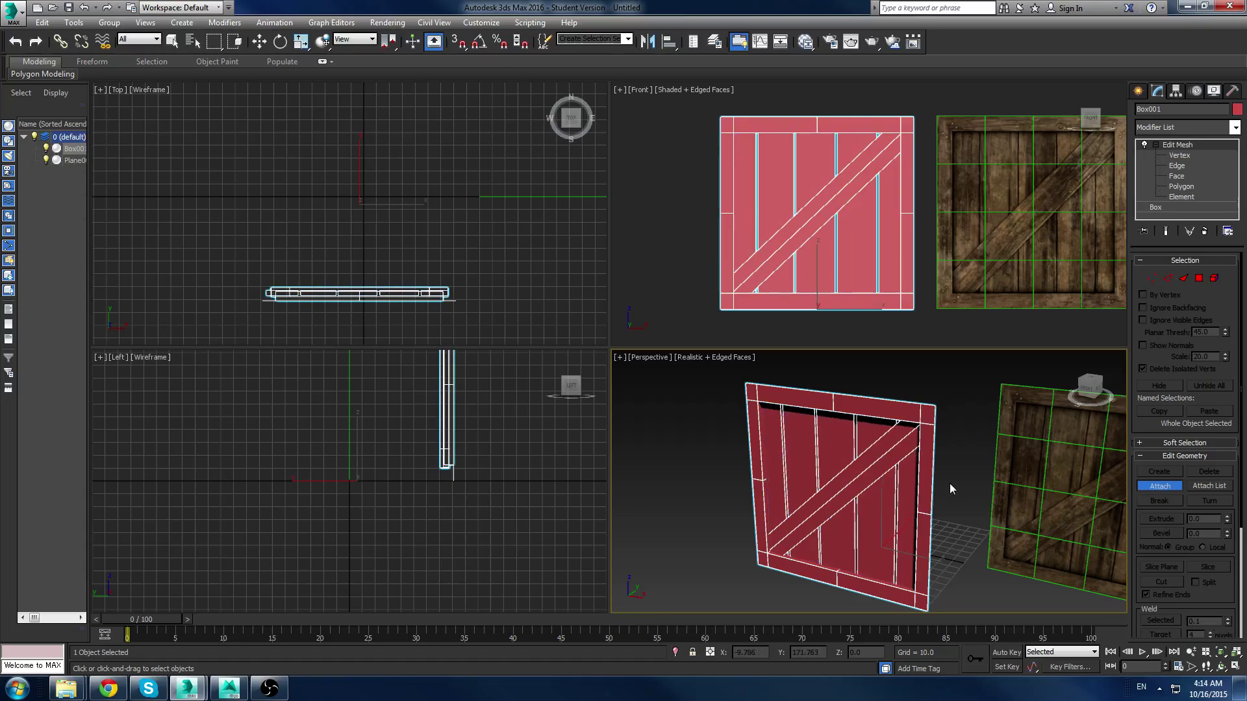
Step: Delete the back-facing polygons of the diagonal board and the vertical planks on the rear of the crate side
middle_click_drag(950, 484, 794, 432, "alt")
key("w")
left_click(1195, 188)
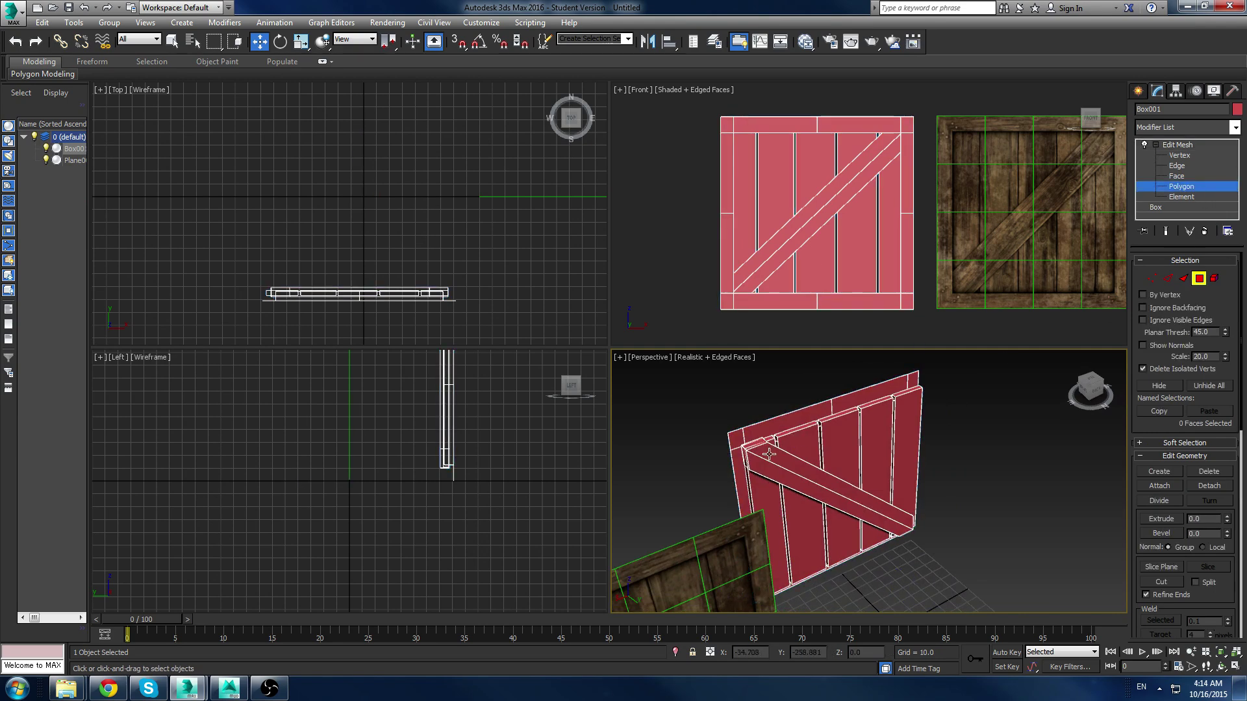
left_click(794, 460)
left_click(786, 478, "ctrl")
left_click(773, 497, "ctrl")
left_click(810, 517, "ctrl")
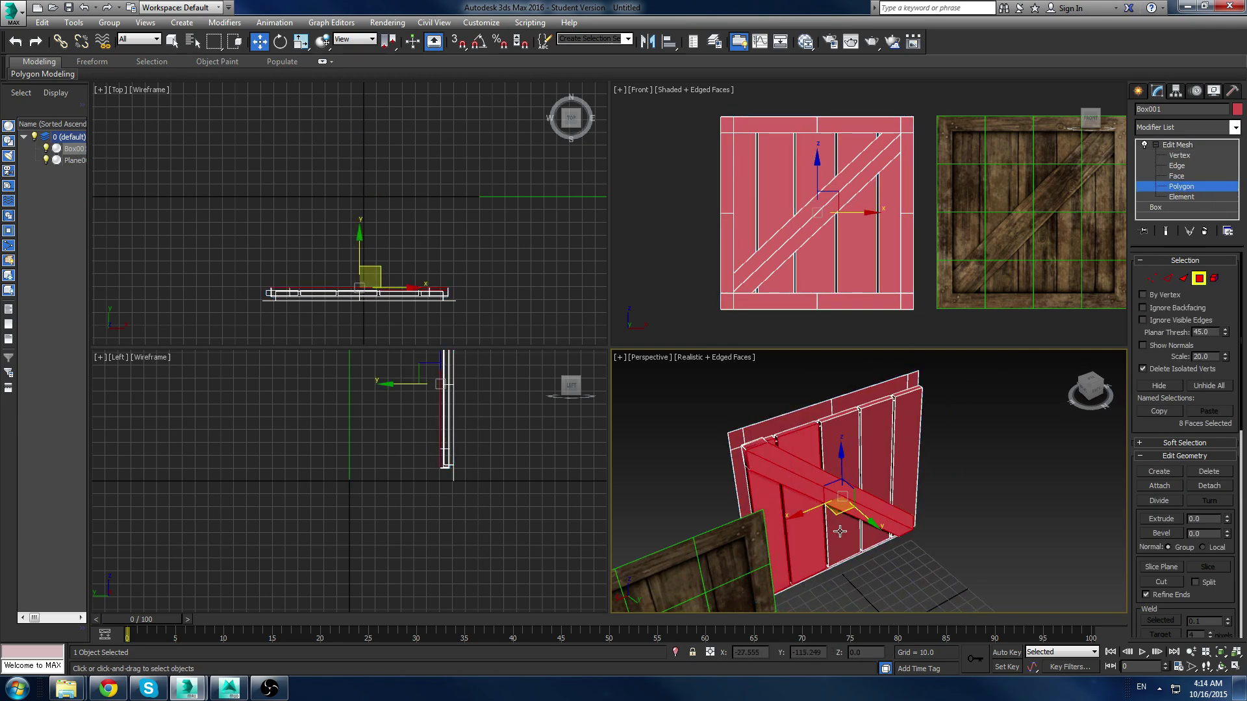
left_click(840, 532, "ctrl")
left_click(884, 458, "ctrl")
left_click(905, 444, "ctrl")
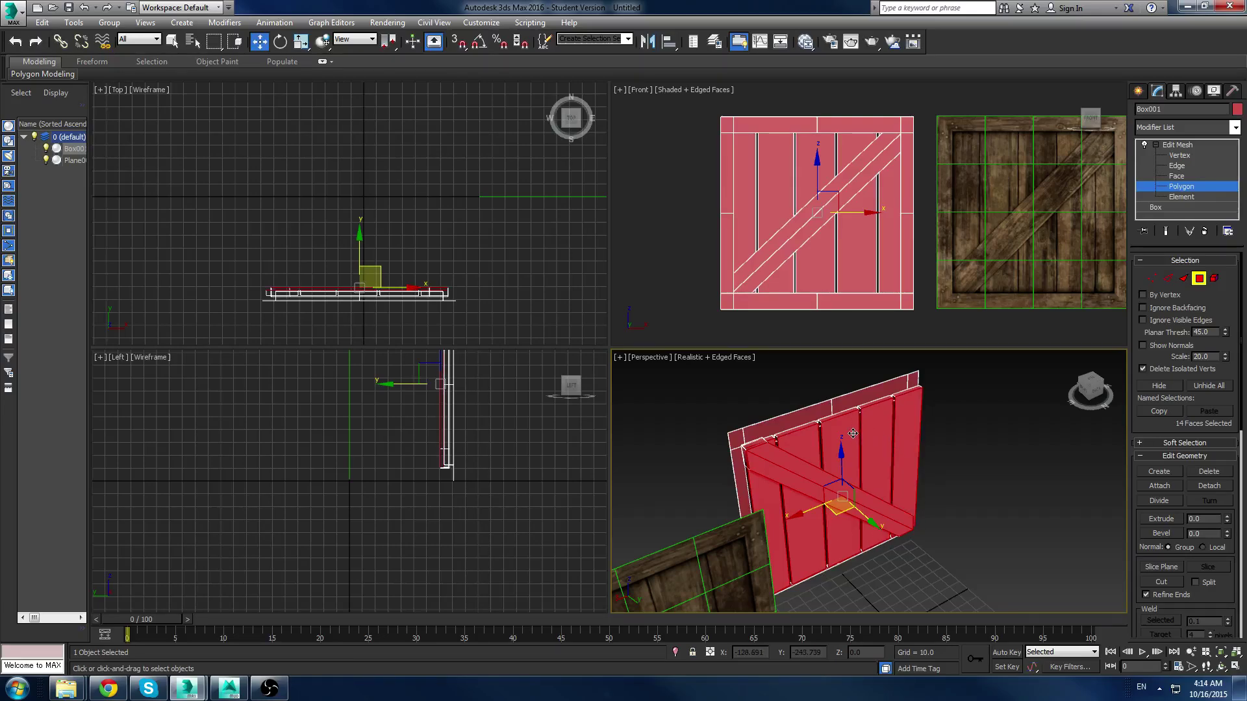
key("Delete")
middle_click_drag(783, 450, 528, 437, "alt")
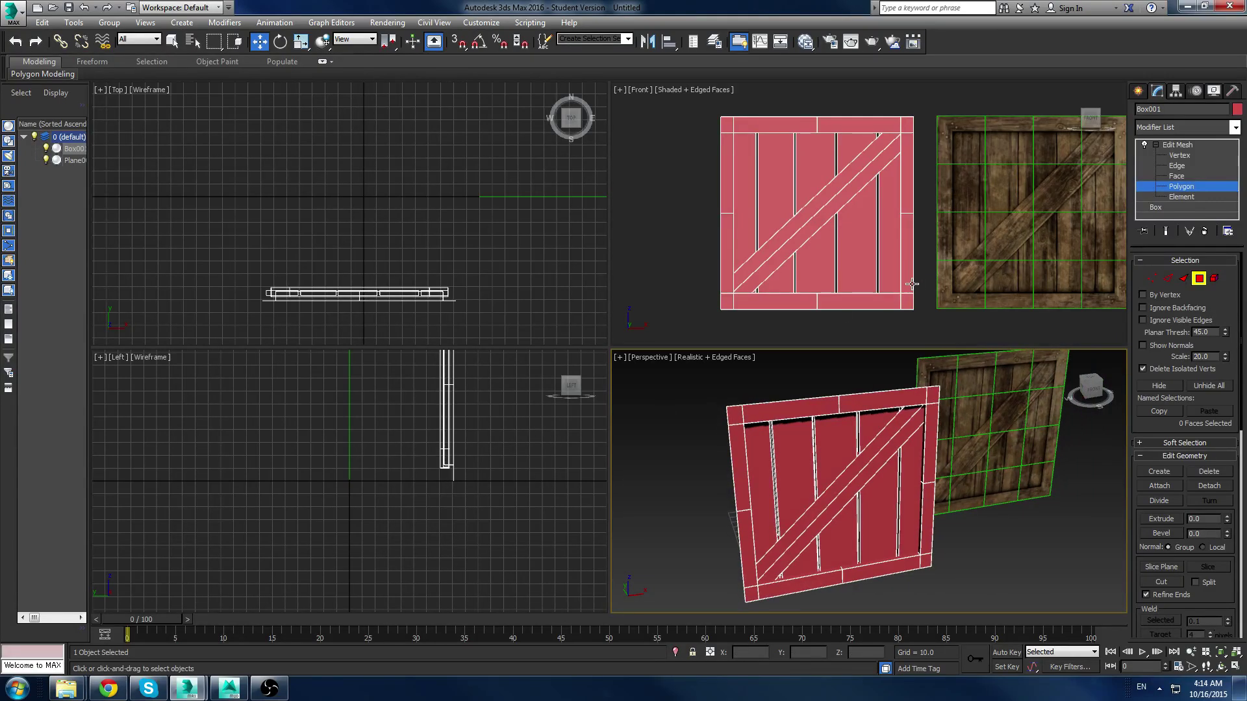
Step: Add an Unwrap UVW modifier to the crate side and open its UV editor at Polygon level
left_click(1194, 145)
left_click(1156, 144)
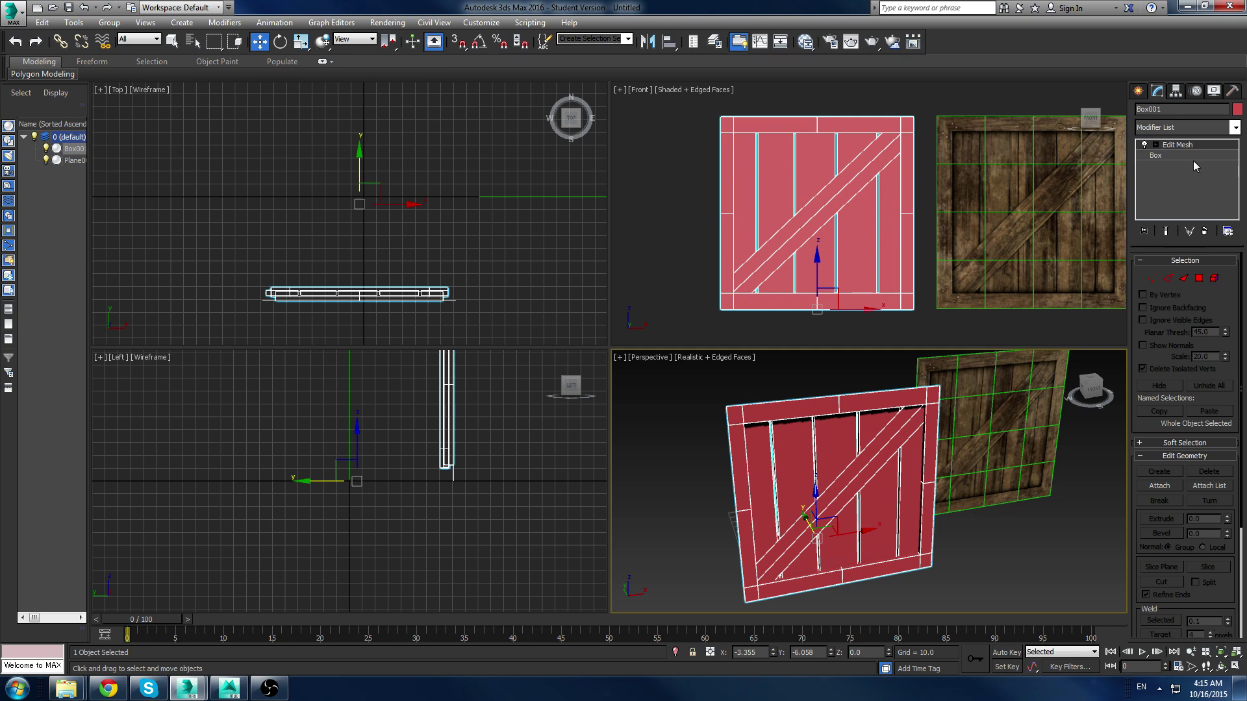
left_click(1234, 127)
scroll(1182, 454, "down", 5)
left_click(1178, 515)
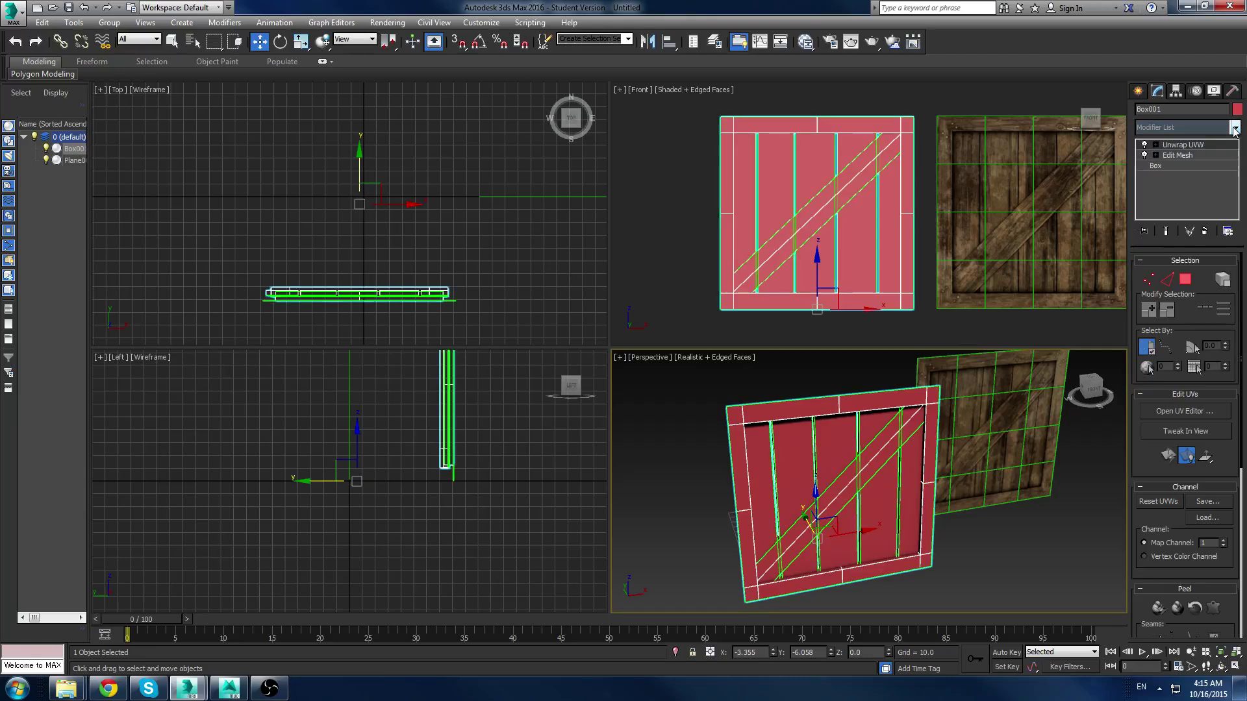
left_click(1157, 145)
left_click(1180, 176)
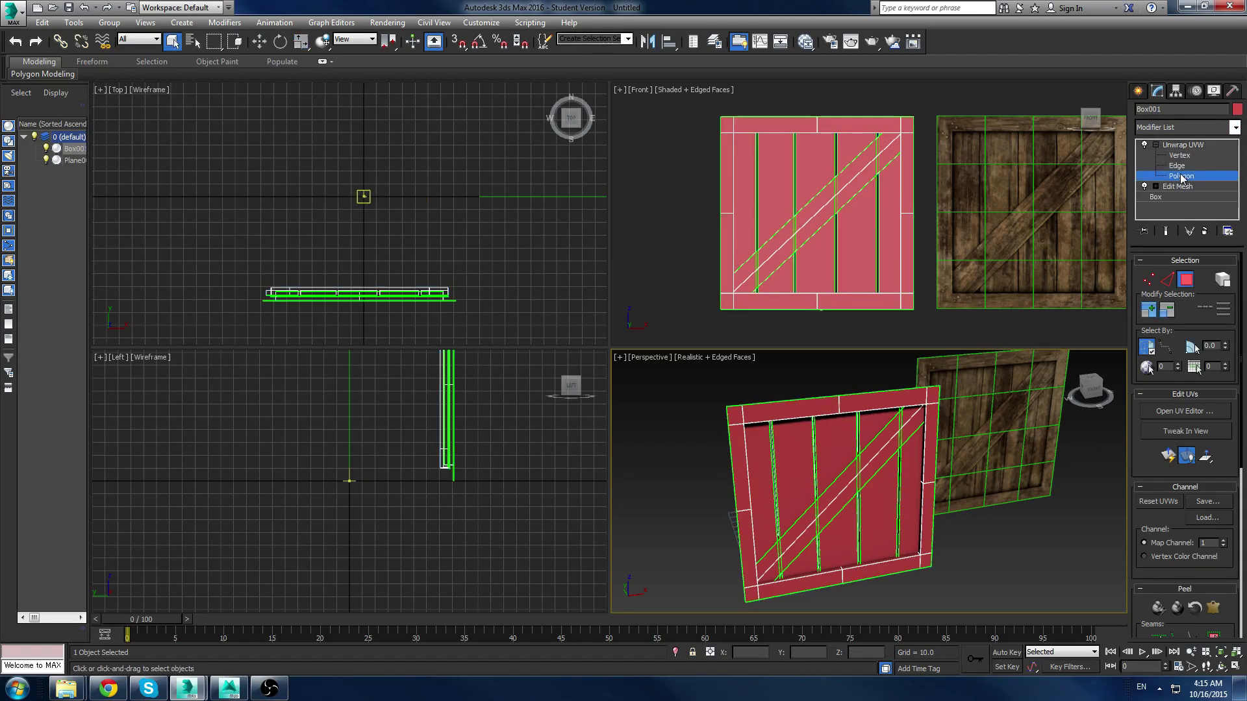
left_click(1166, 408)
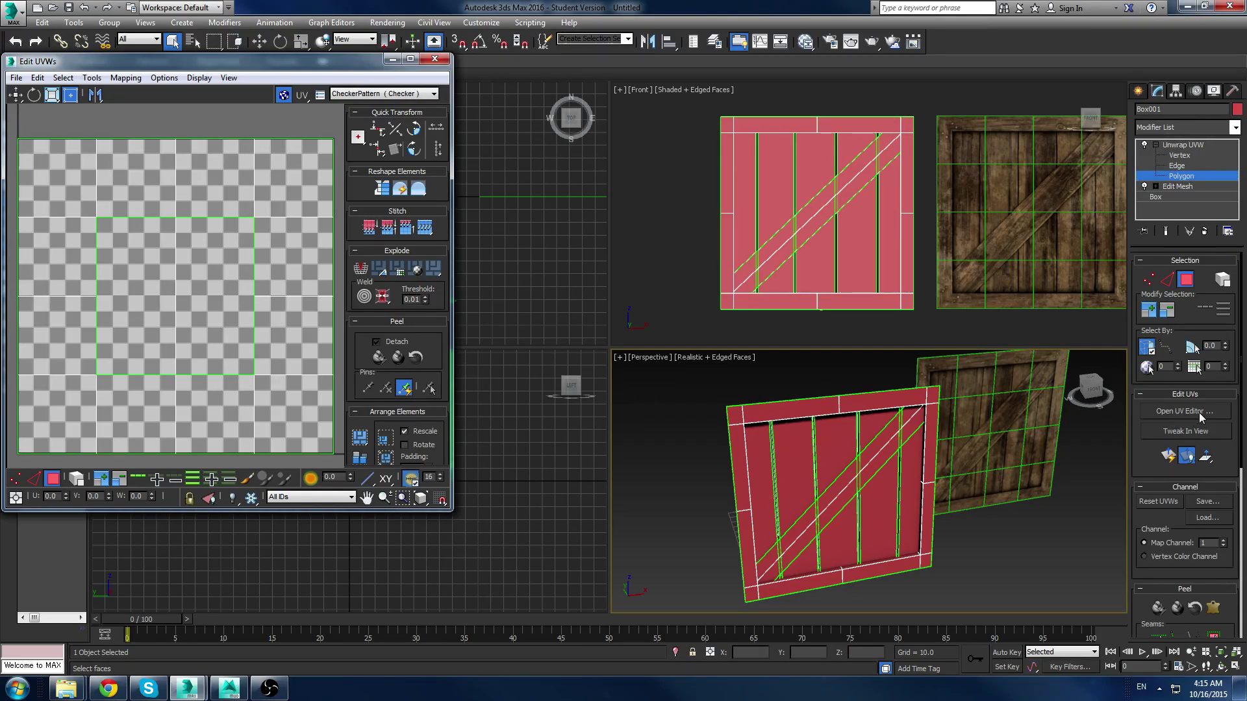
Step: Select all the crate side's faces in the UV editor and apply a Planar Map projection
scroll(148, 265, "down", 3)
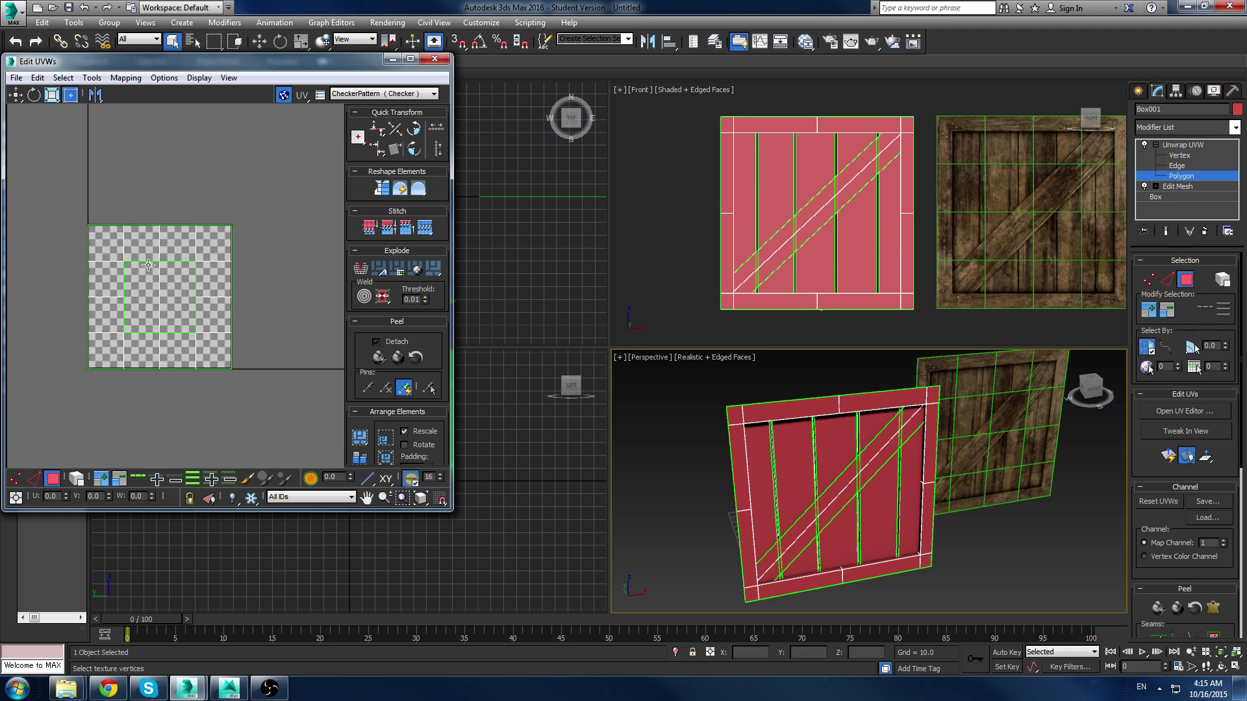
left_click_drag(39, 139, 97, 233)
left_click_drag(298, 413, 297, 410)
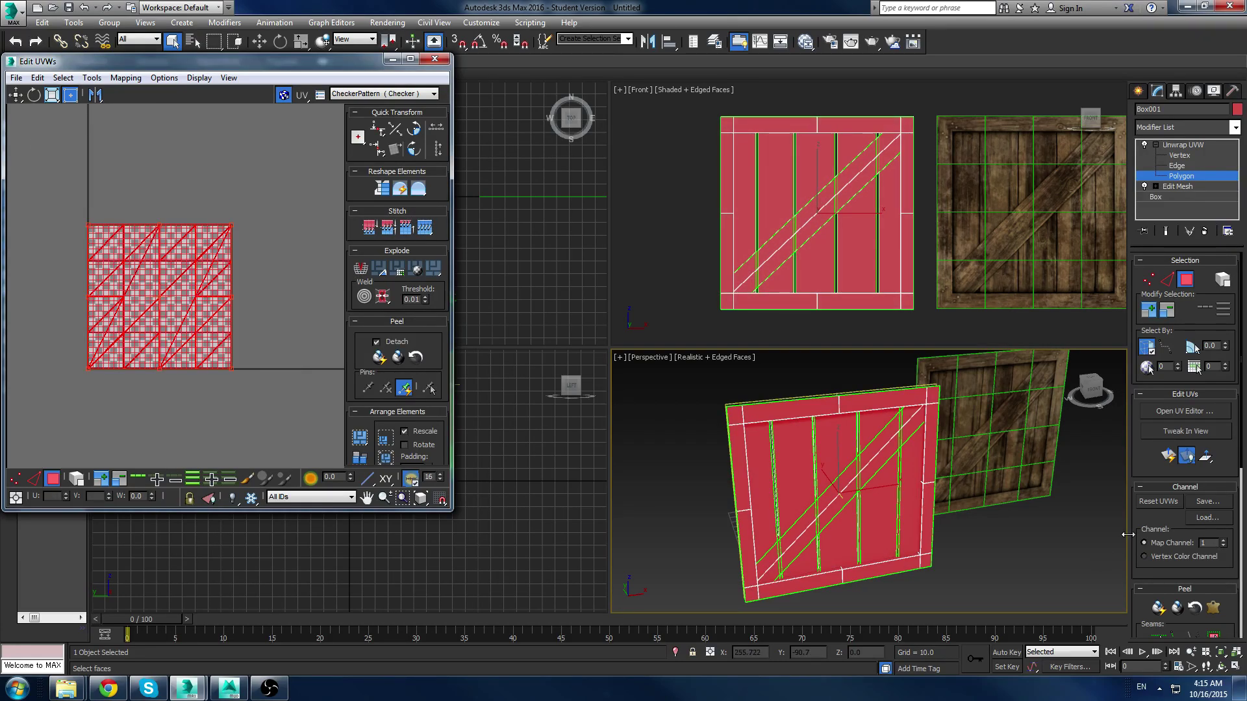
left_click_drag(1134, 555, 1134, 384)
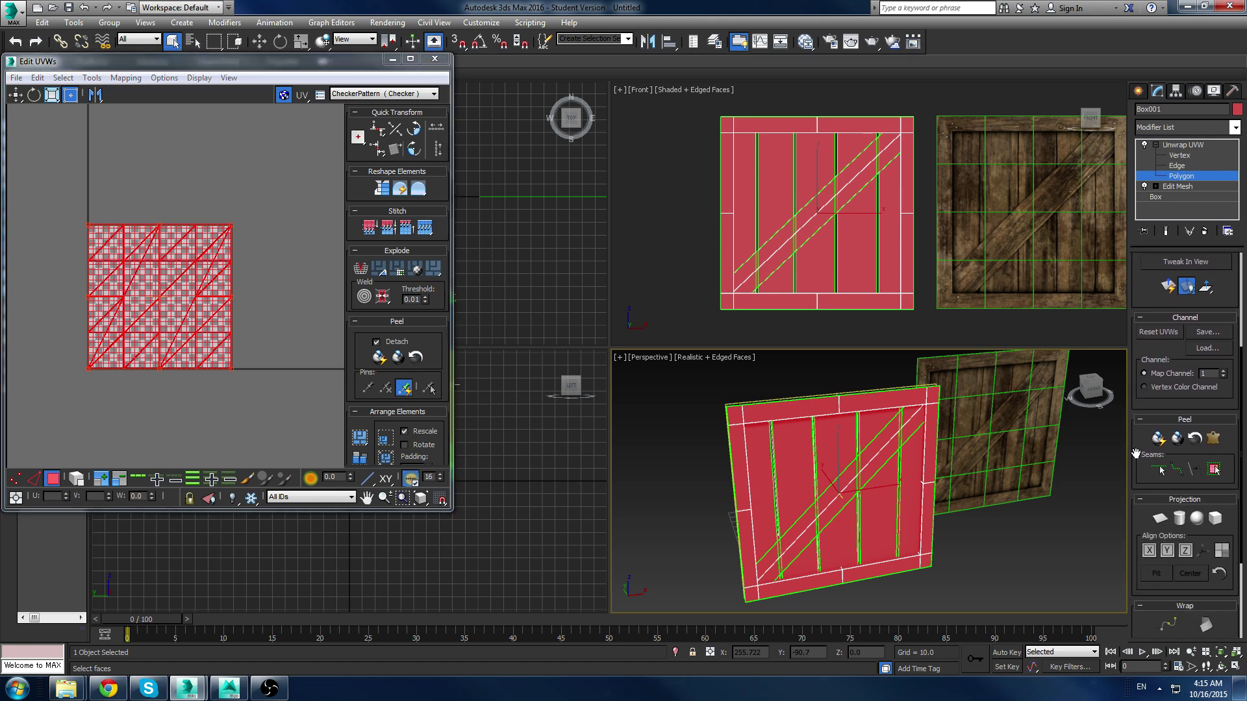
left_click_drag(1143, 520, 1144, 380)
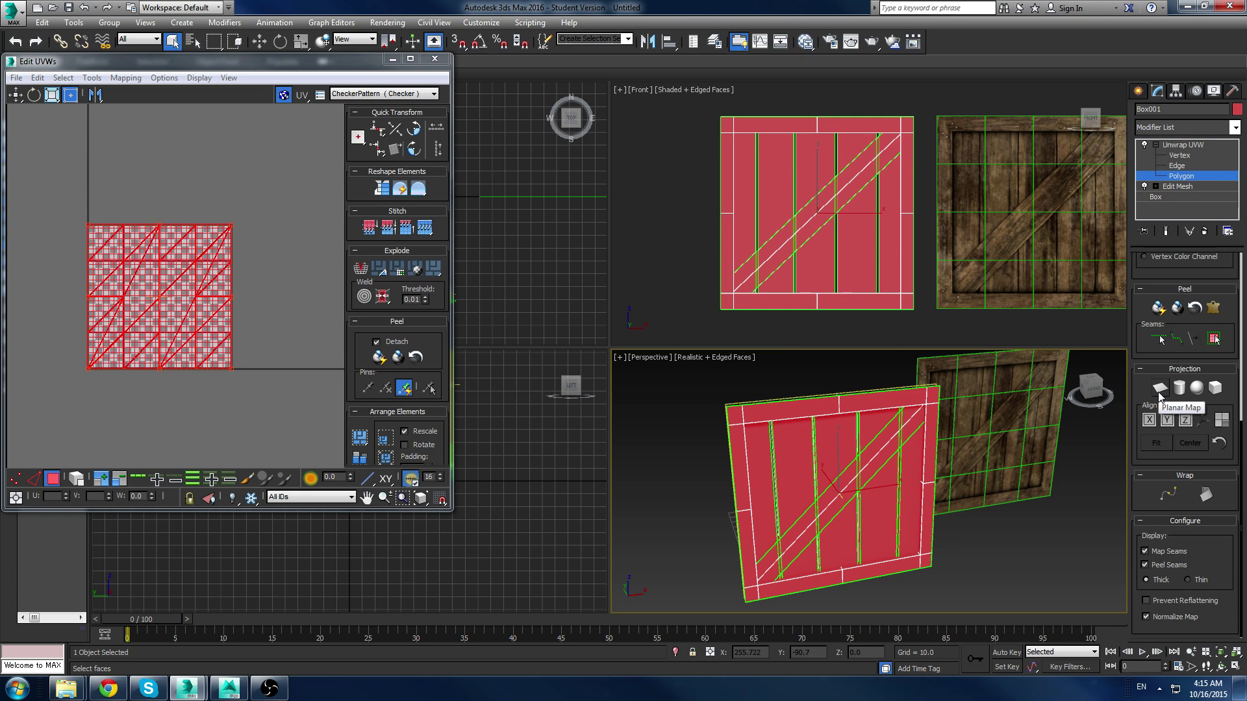
left_click(1160, 389)
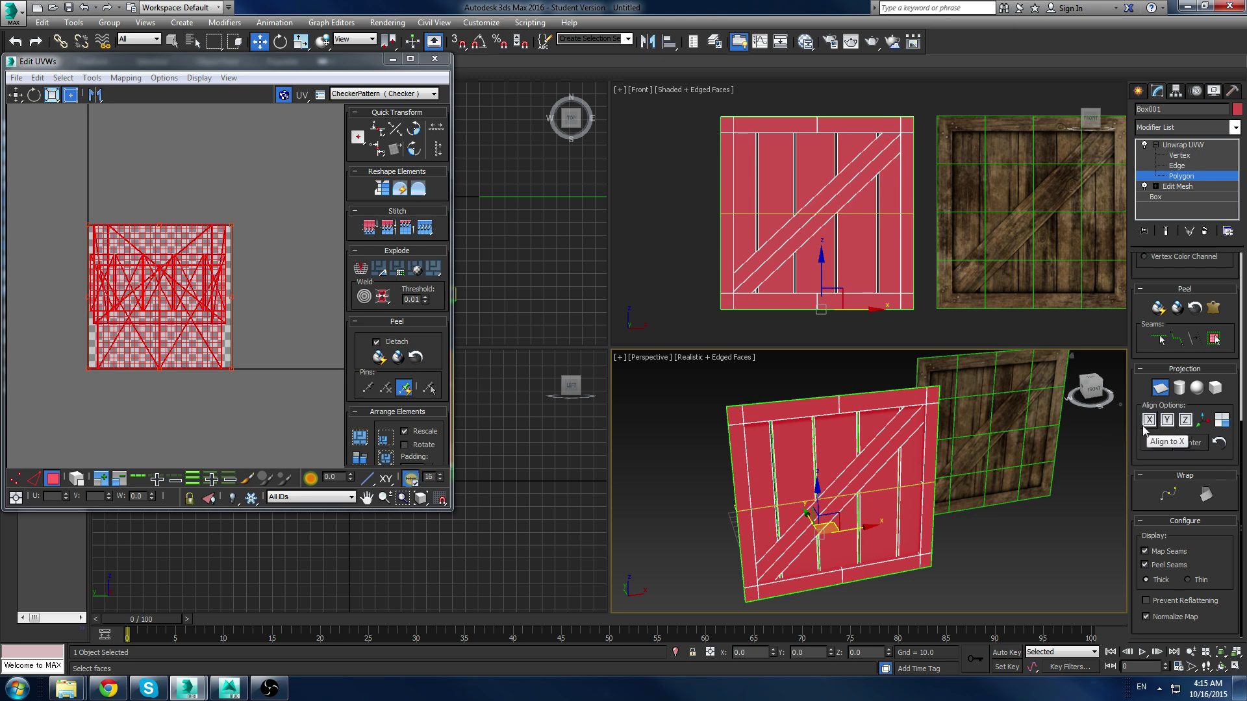
Step: Compare the projection axes, align the planar map to Y and finish the projection
left_click(1164, 422)
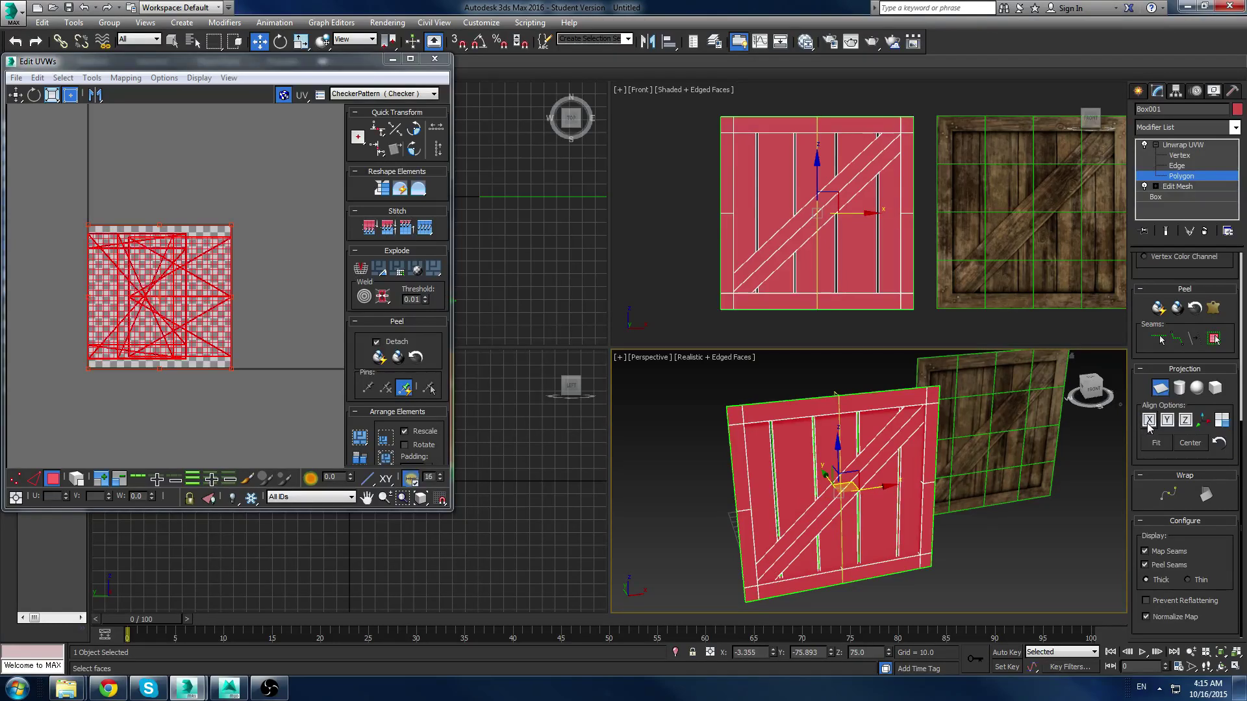
left_click(1185, 421)
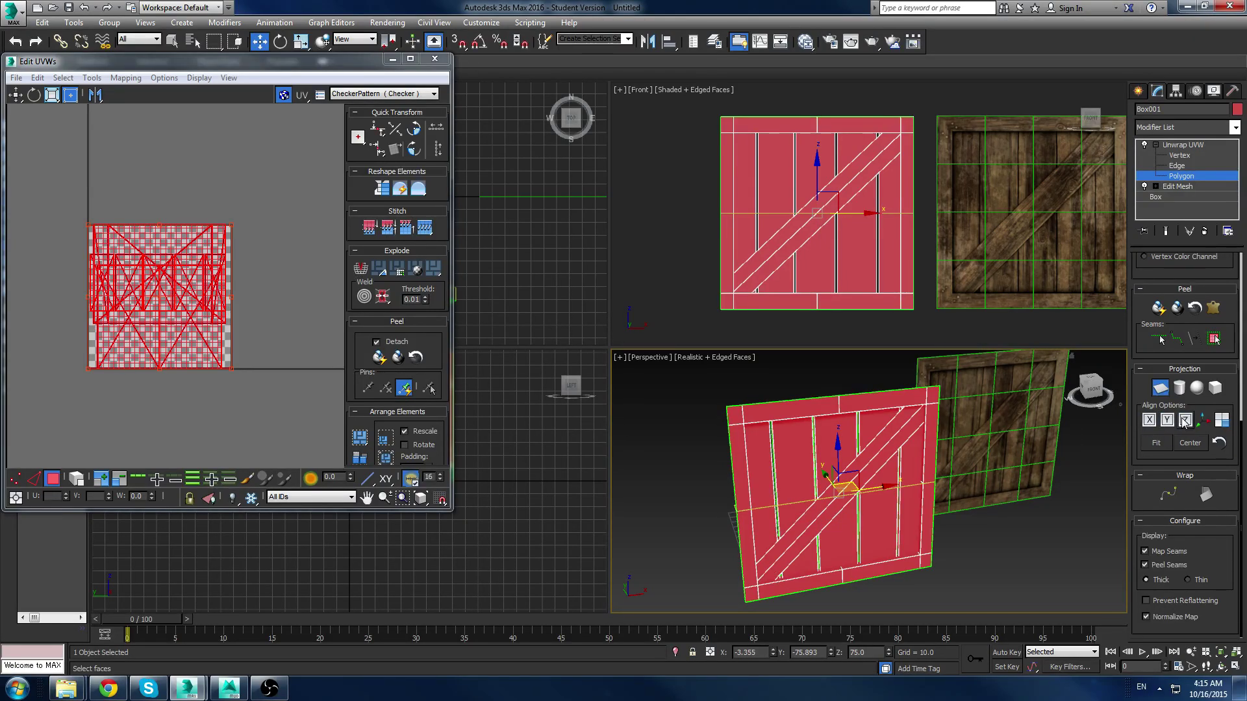
left_click(1167, 421)
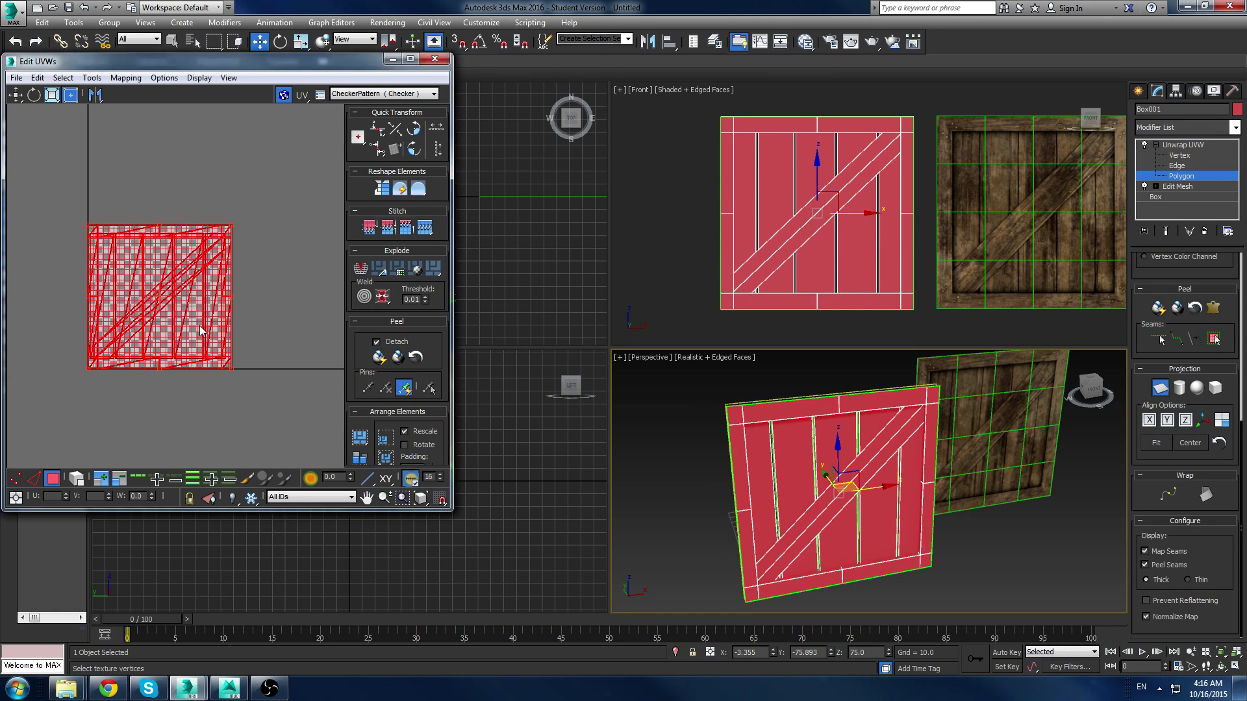
scroll(143, 254, "up", 3)
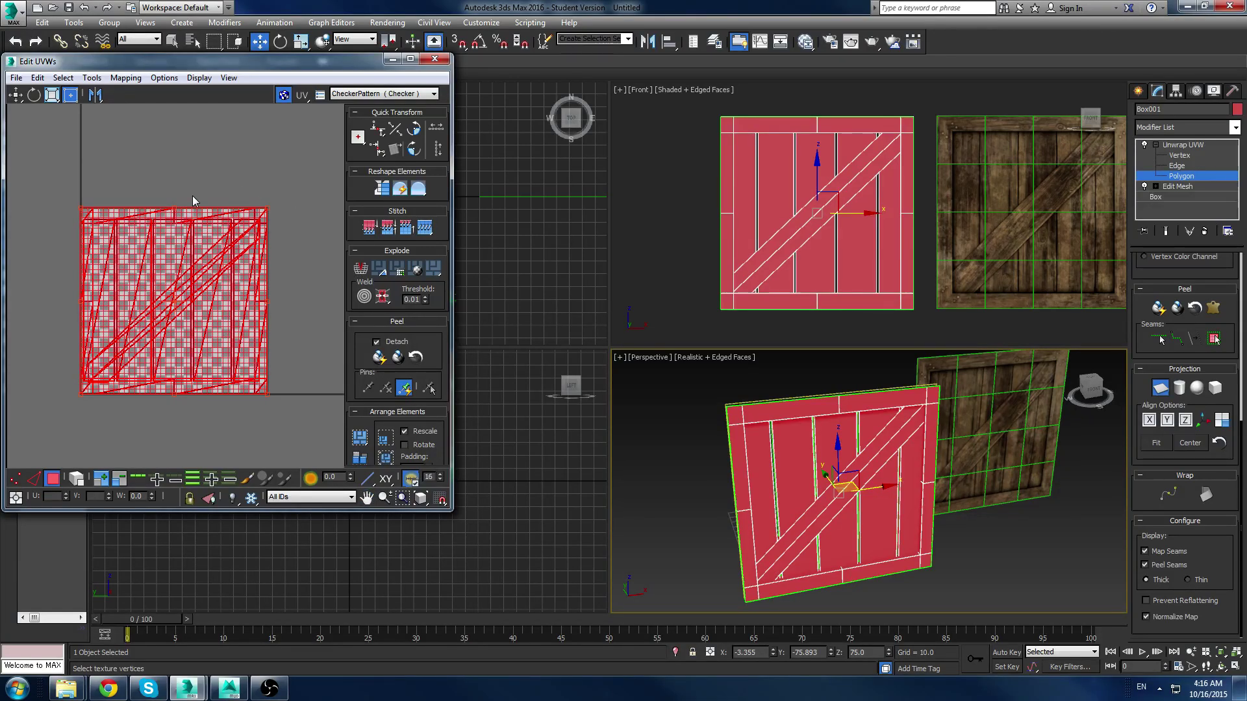
left_click(1160, 389)
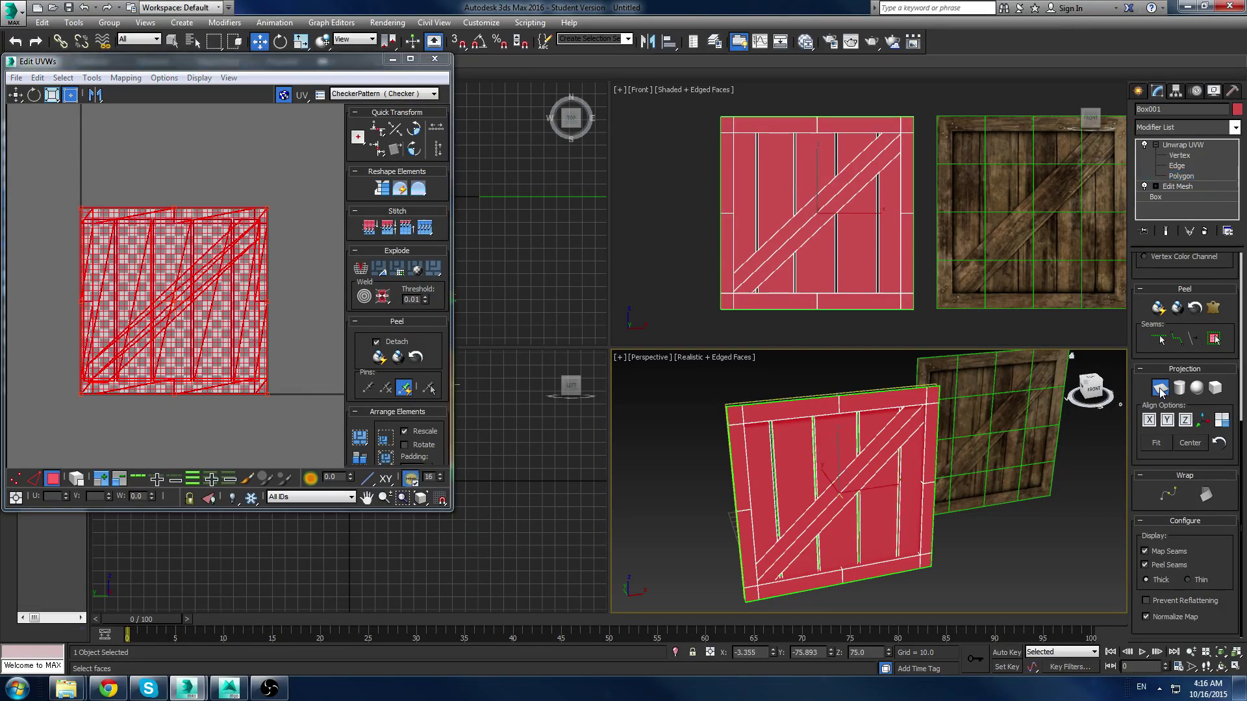
Step: Turn off the checker background in the UV editor, deselect the faces and leave UV editing
middle_click_drag(114, 141, 122, 152)
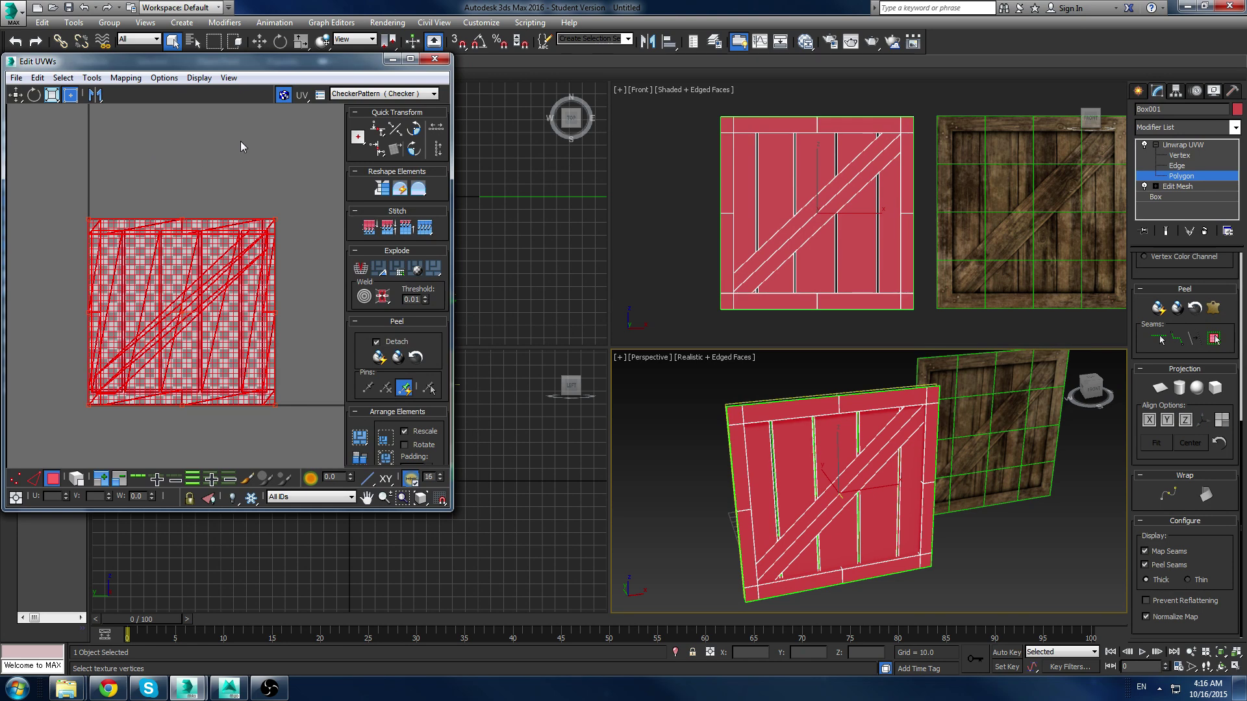
scroll(158, 268, "up", 2)
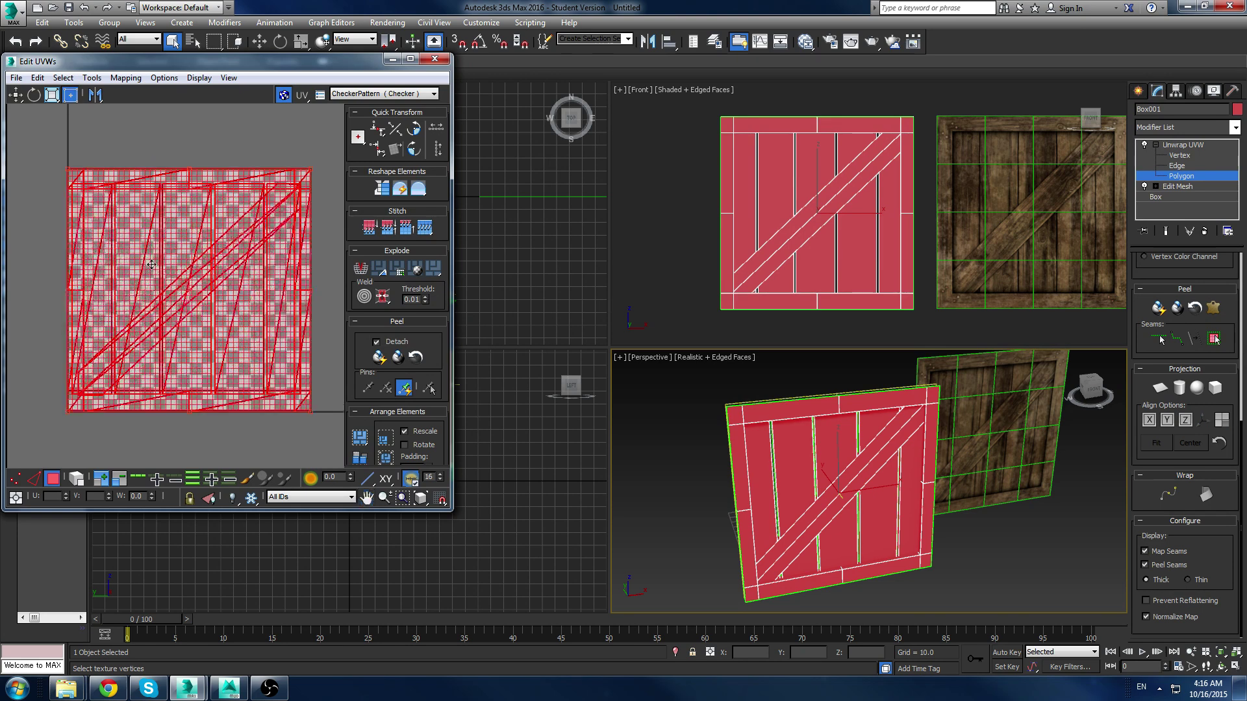
left_click(285, 96)
left_click(254, 130)
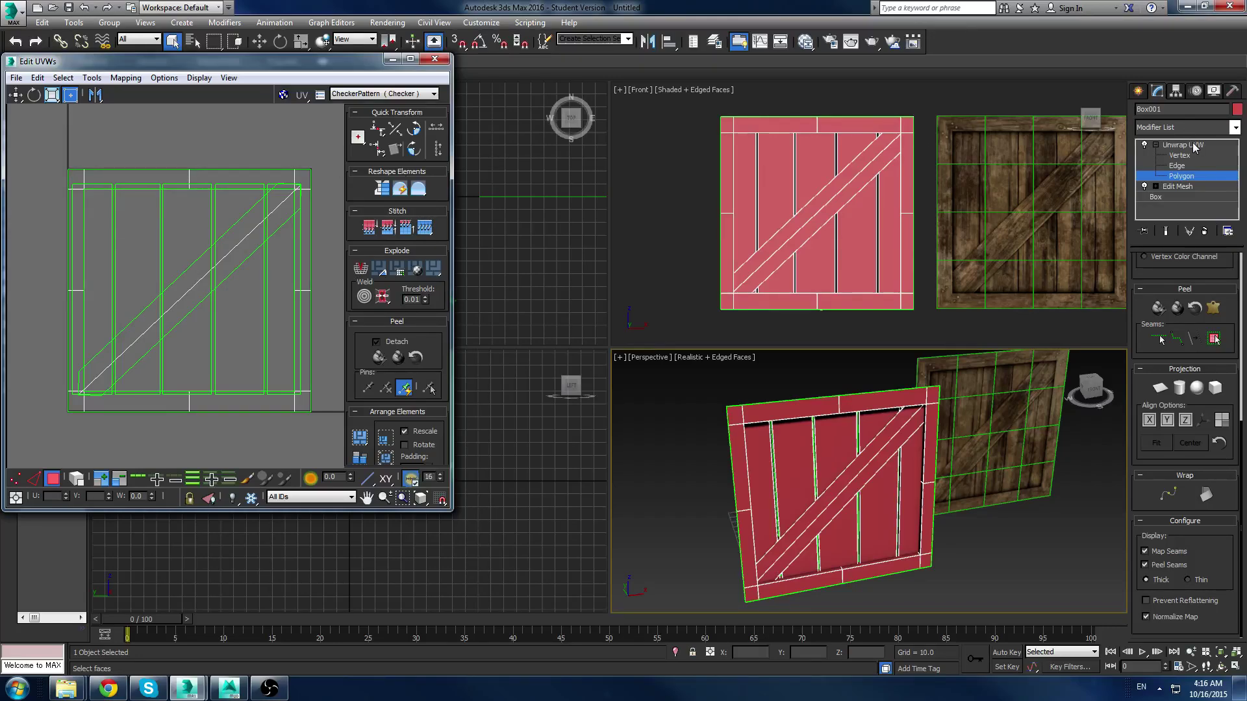
left_click(1138, 92)
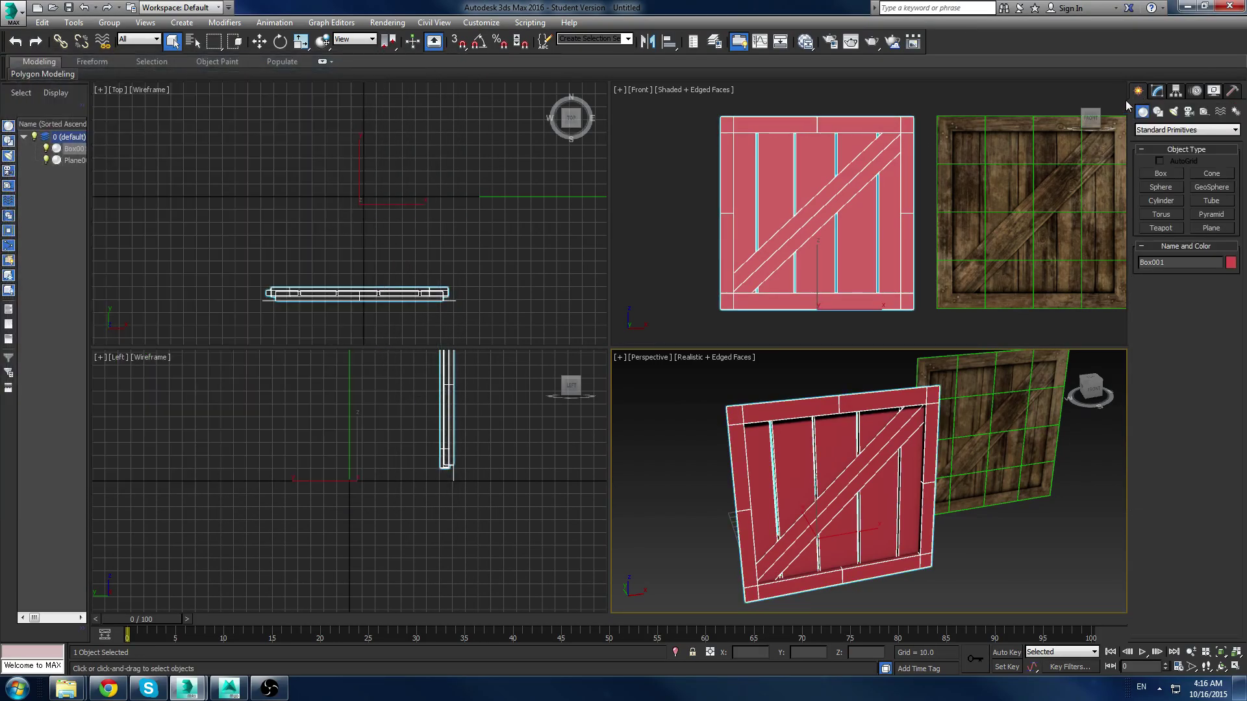
Step: Assign the wooden crate texture Material #25 to the unwrapped crate side in the Slate Material Editor
left_click(672, 399)
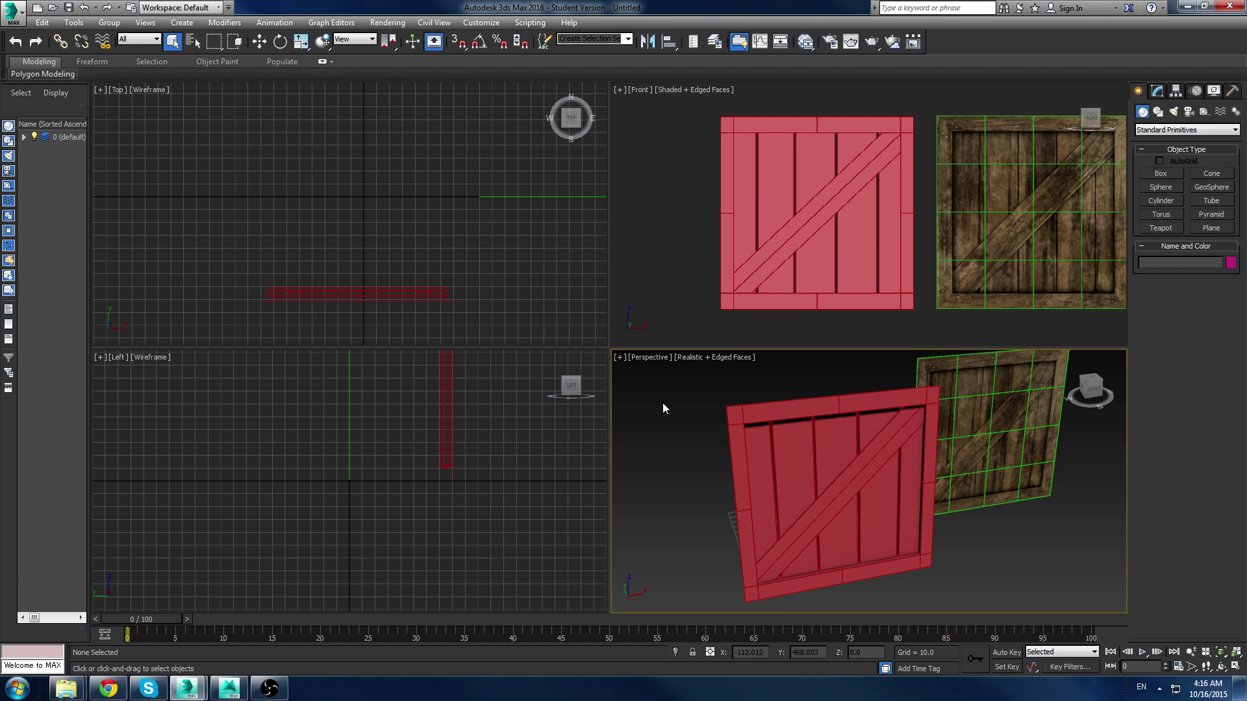
left_click(816, 421)
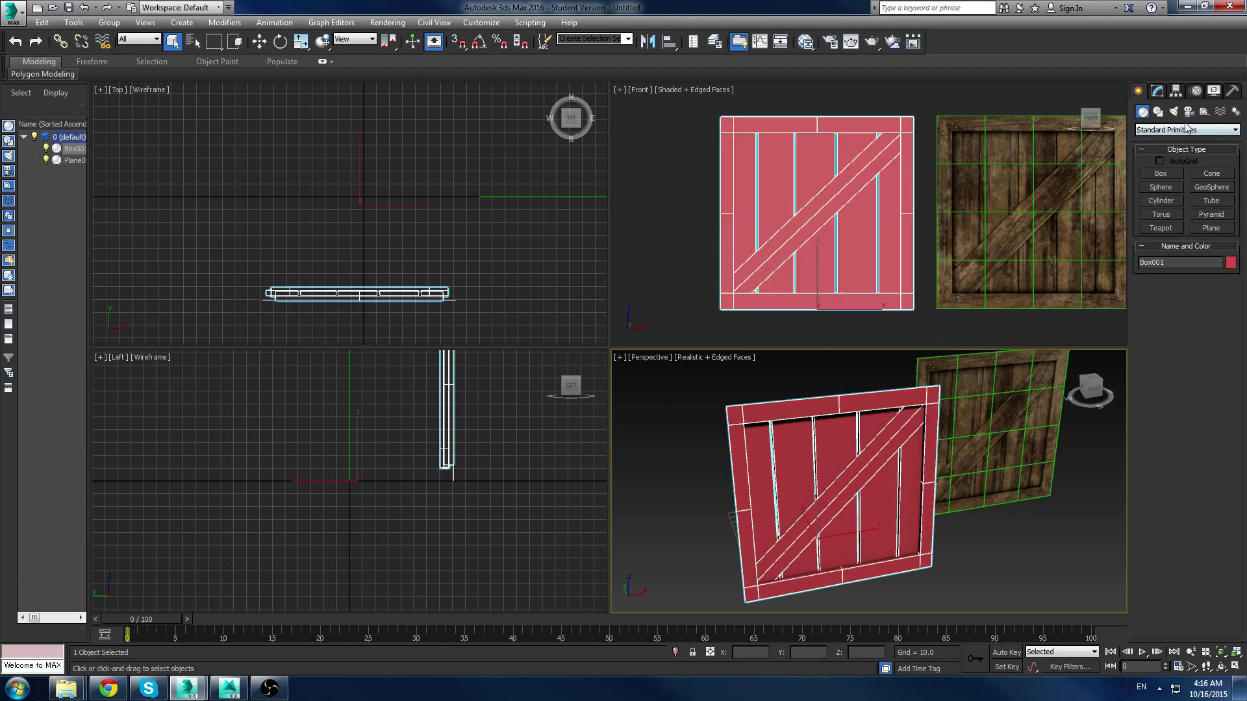
left_click(694, 400)
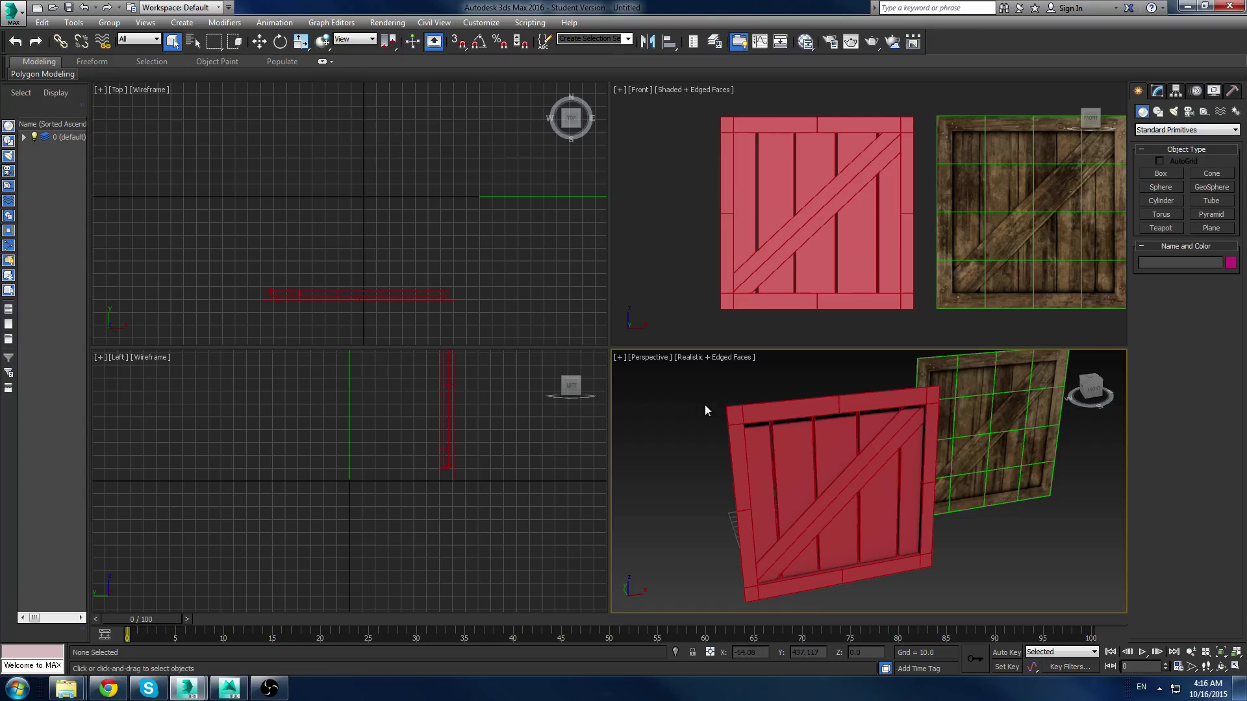
key("m")
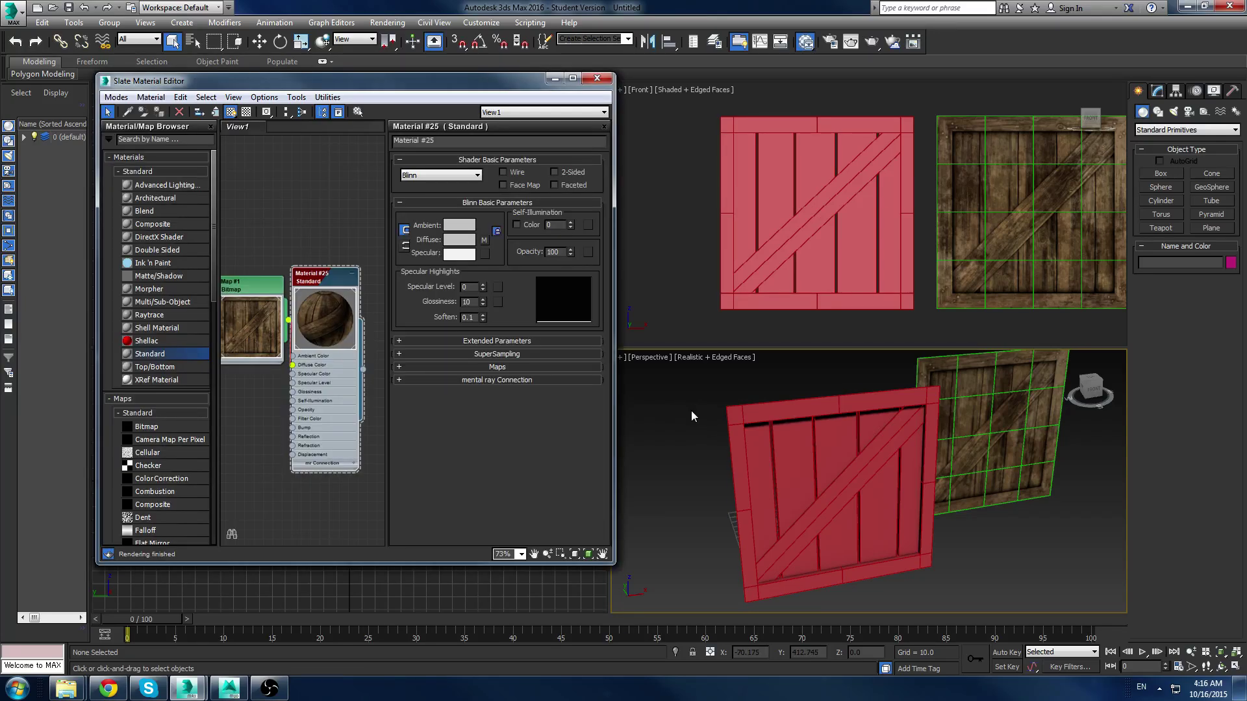
left_click(766, 410)
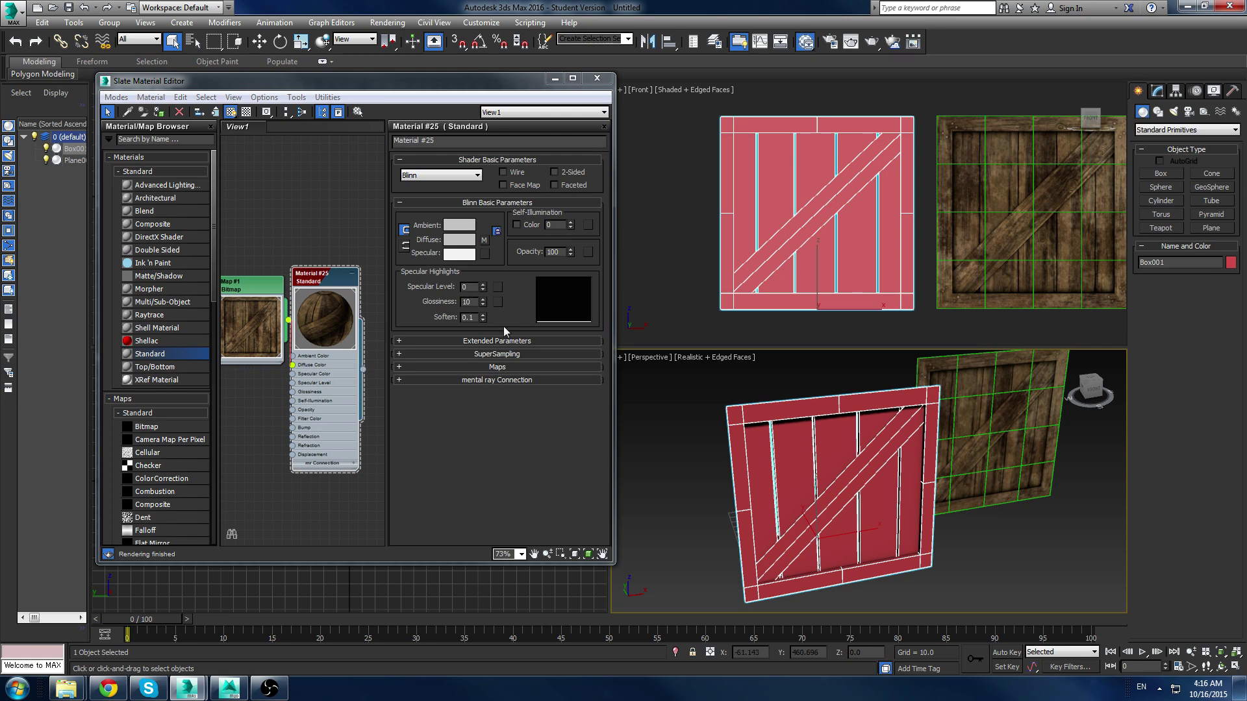
left_click(324, 283)
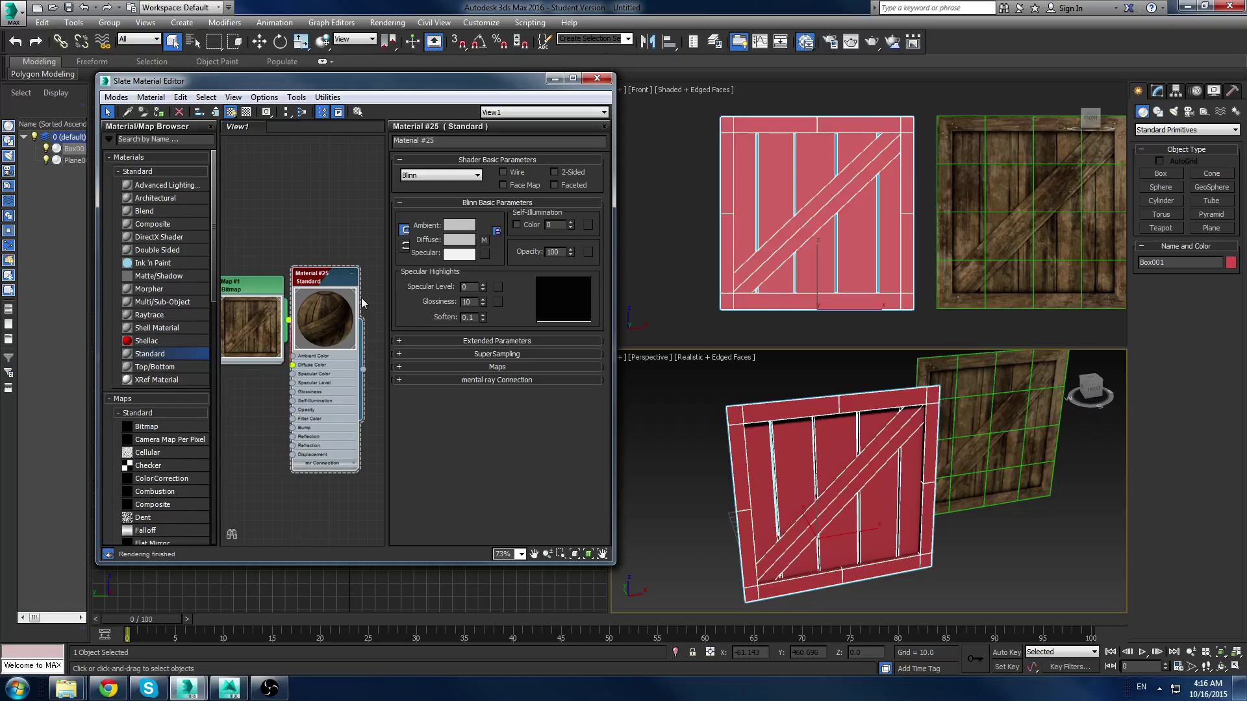
left_click(158, 112)
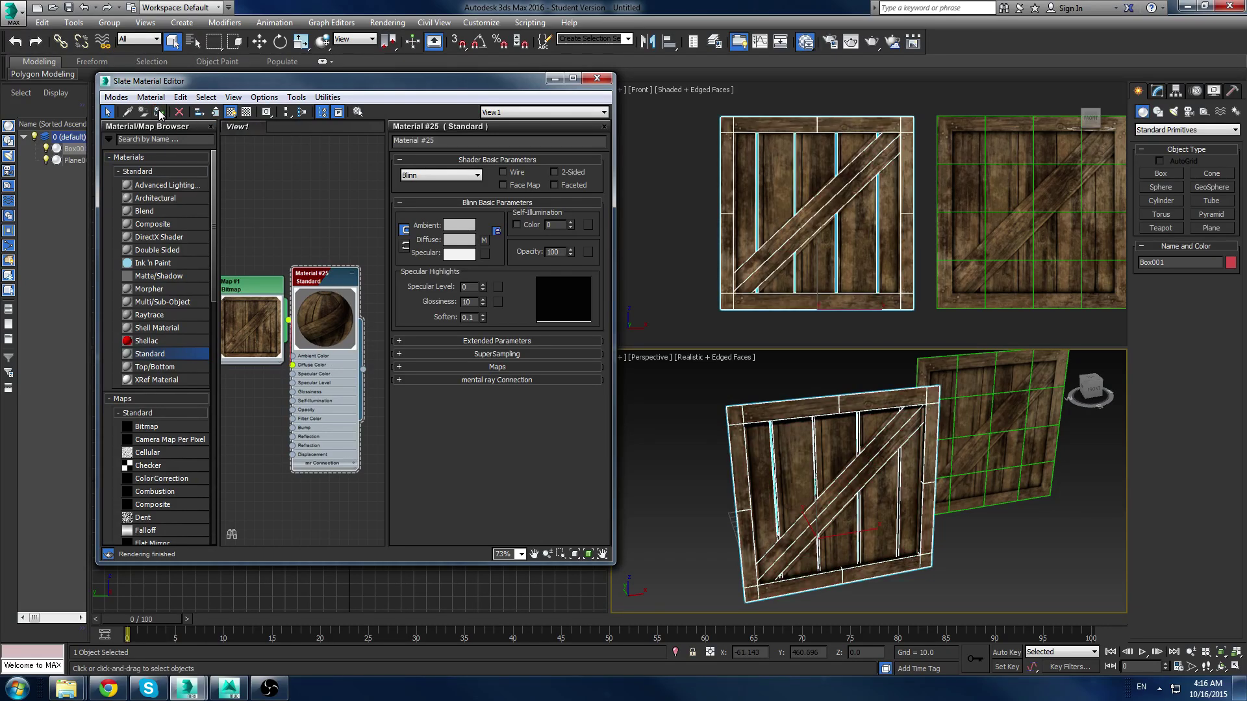
Step: Turn off edged faces in the perspective view and inspect the textured crate side from the front and edge
left_click(1007, 548)
middle_click_drag(978, 541, 934, 544, "alt")
key("F4")
left_click(833, 476)
key("z")
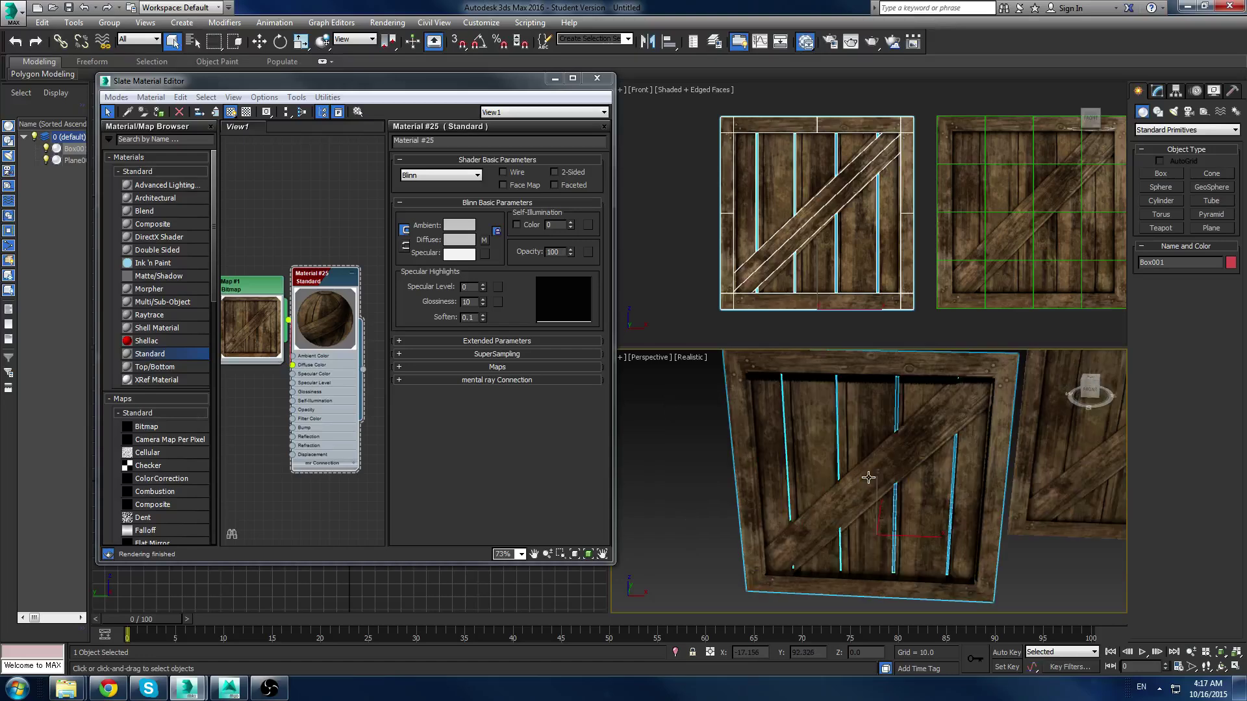
middle_click_drag(1086, 477, 841, 451, "alt")
left_click(1036, 503)
middle_click_drag(1036, 504, 963, 459, "alt")
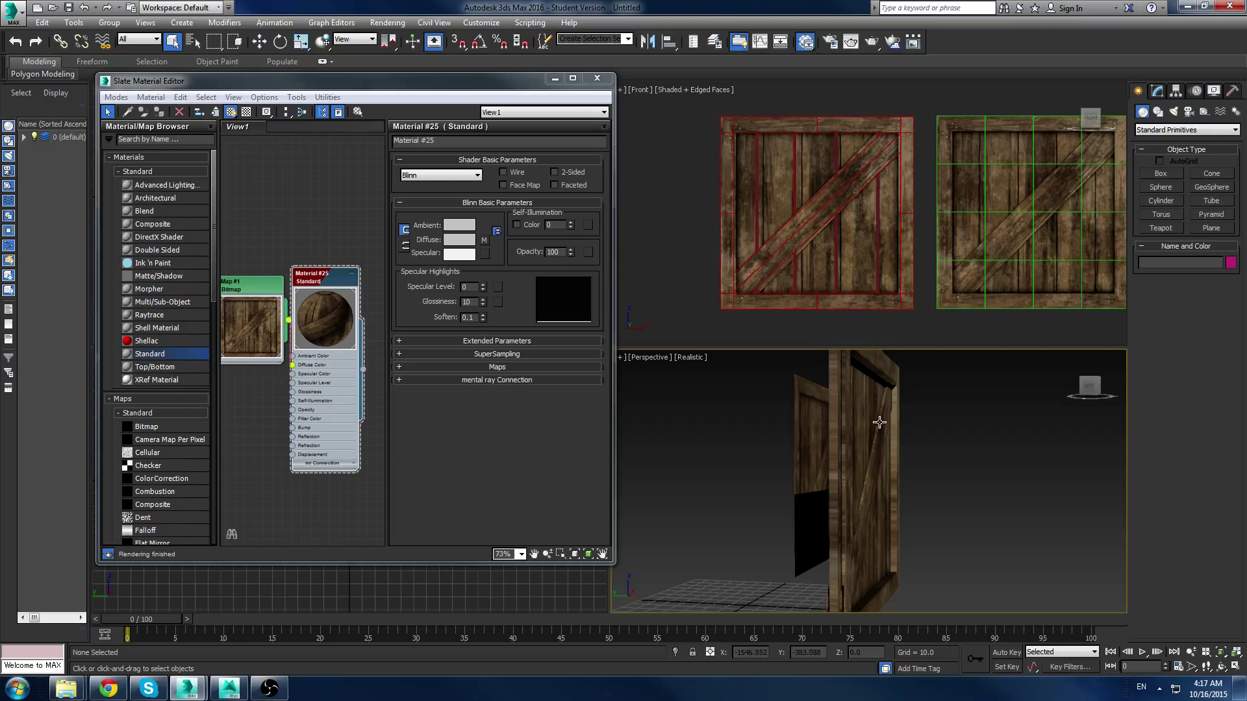
Step: Select the textured crate side and collapse its whole modifier stack into an editable mesh
middle_click_drag(879, 422, 911, 416, "alt")
left_click(912, 415)
left_click(1158, 93)
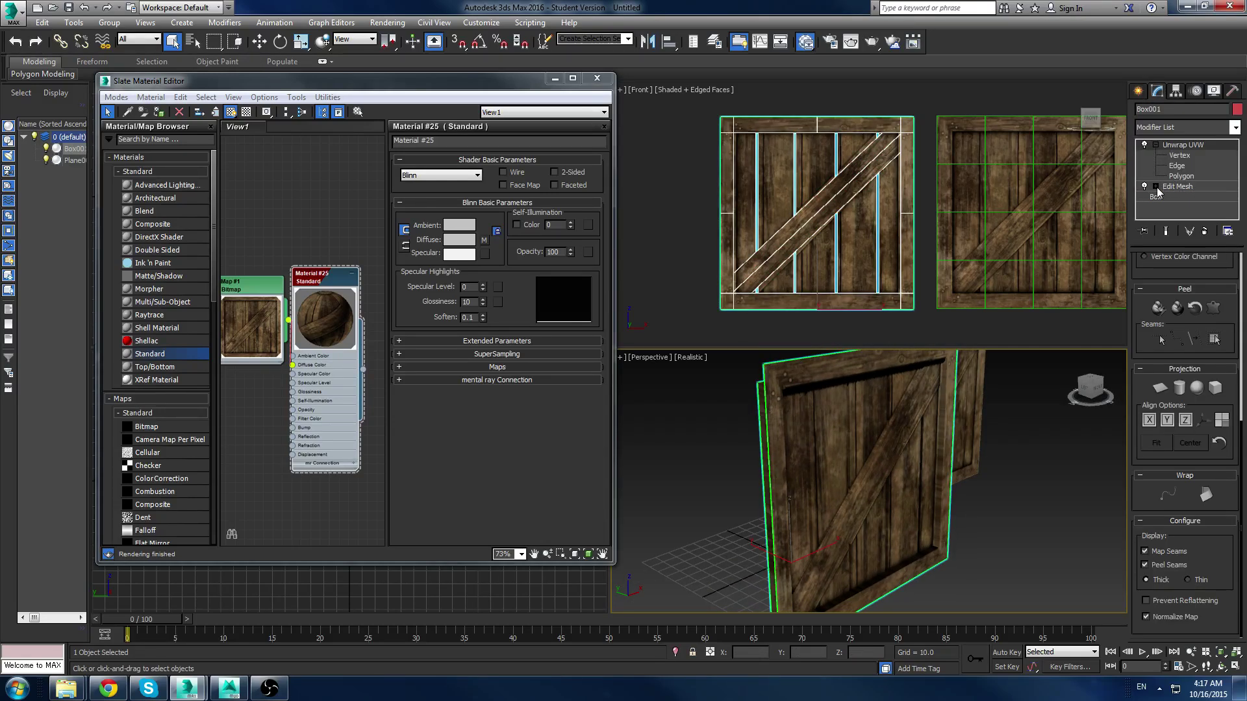
right_click(1183, 147)
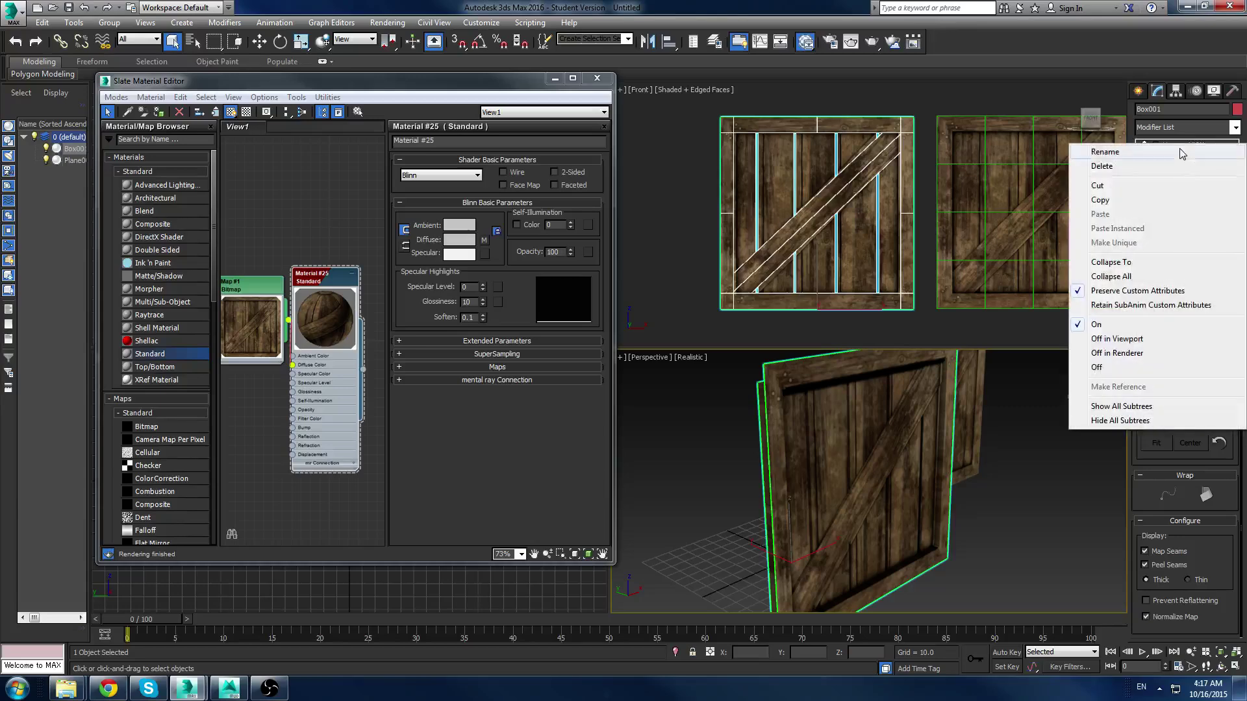
left_click(1122, 278)
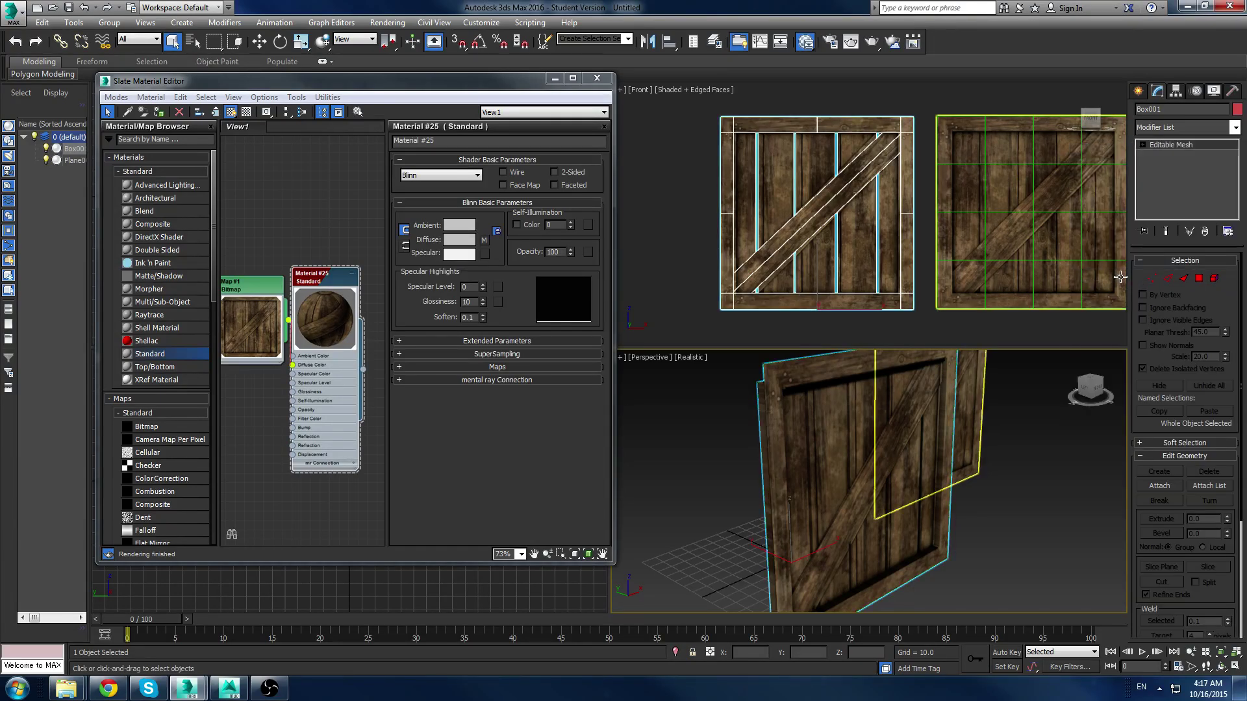
Step: Select the diagonal brace at element level, nudge its position slightly and deselect it
left_click(1142, 144)
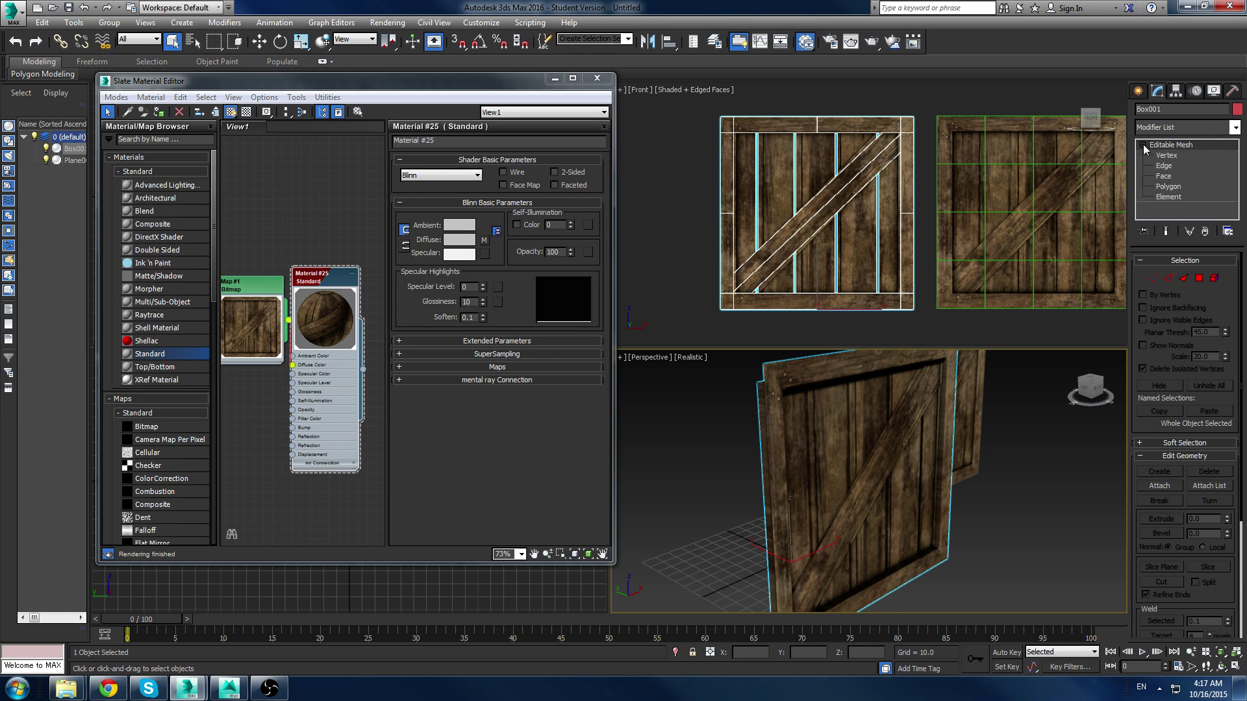
left_click(1159, 197)
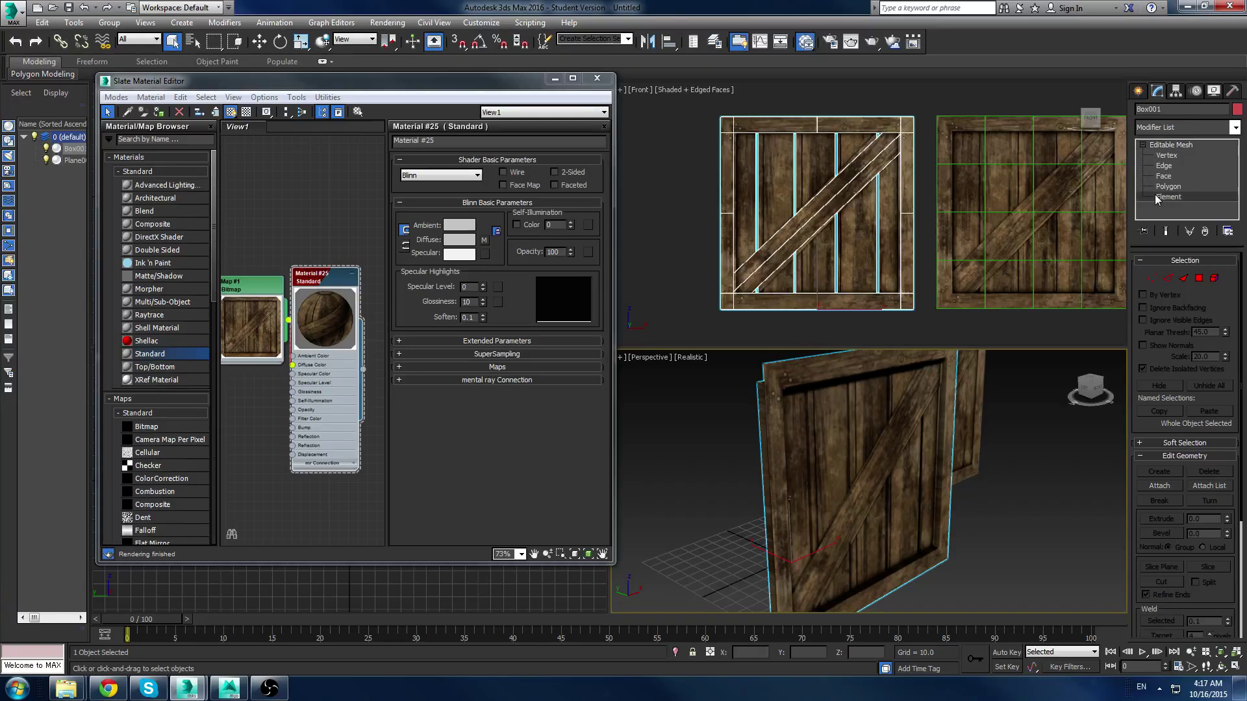
left_click(907, 415)
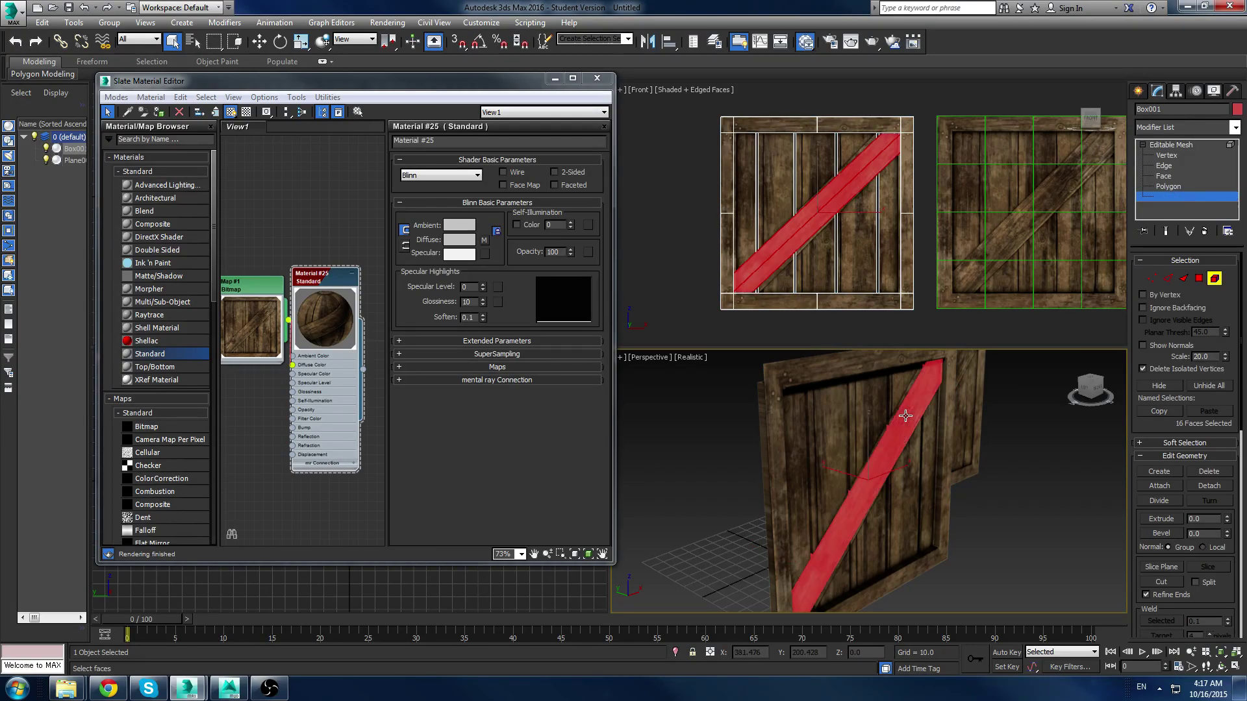
key("w")
left_click_drag(839, 473, 842, 474)
left_click(1017, 481)
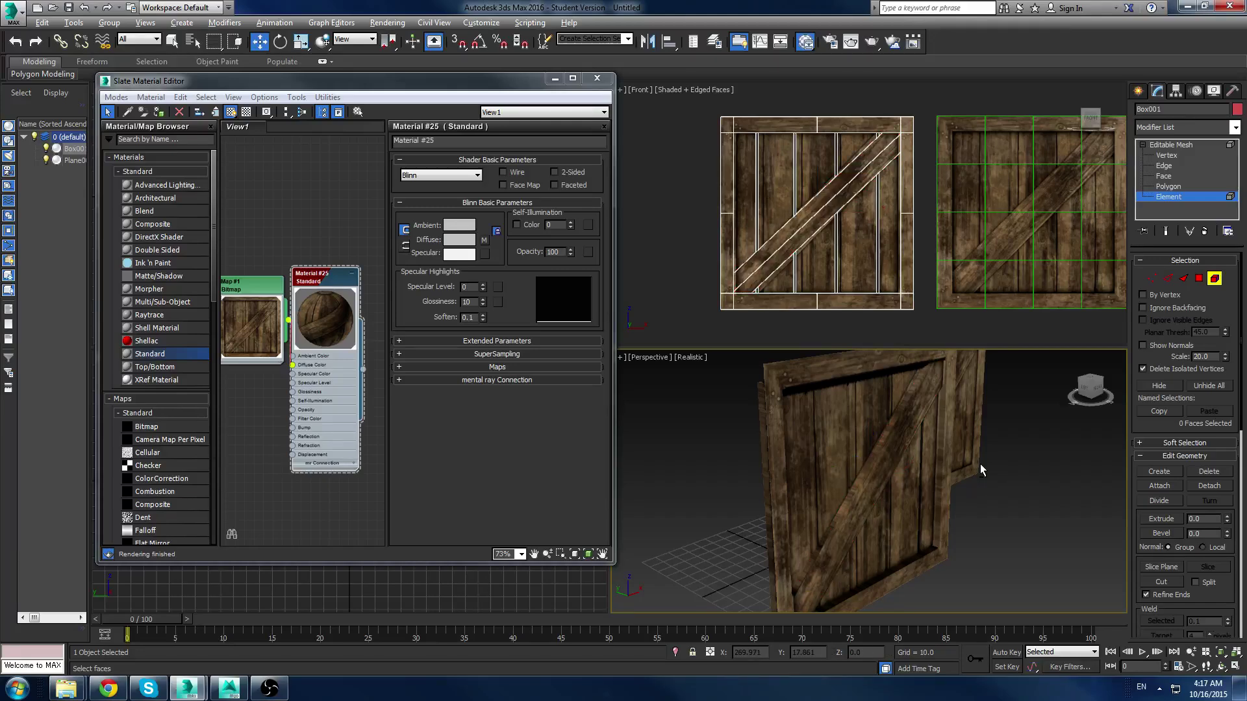
Step: Reselect the diagonal brace element and scale it very slightly
middle_click_drag(982, 466, 918, 454, "alt")
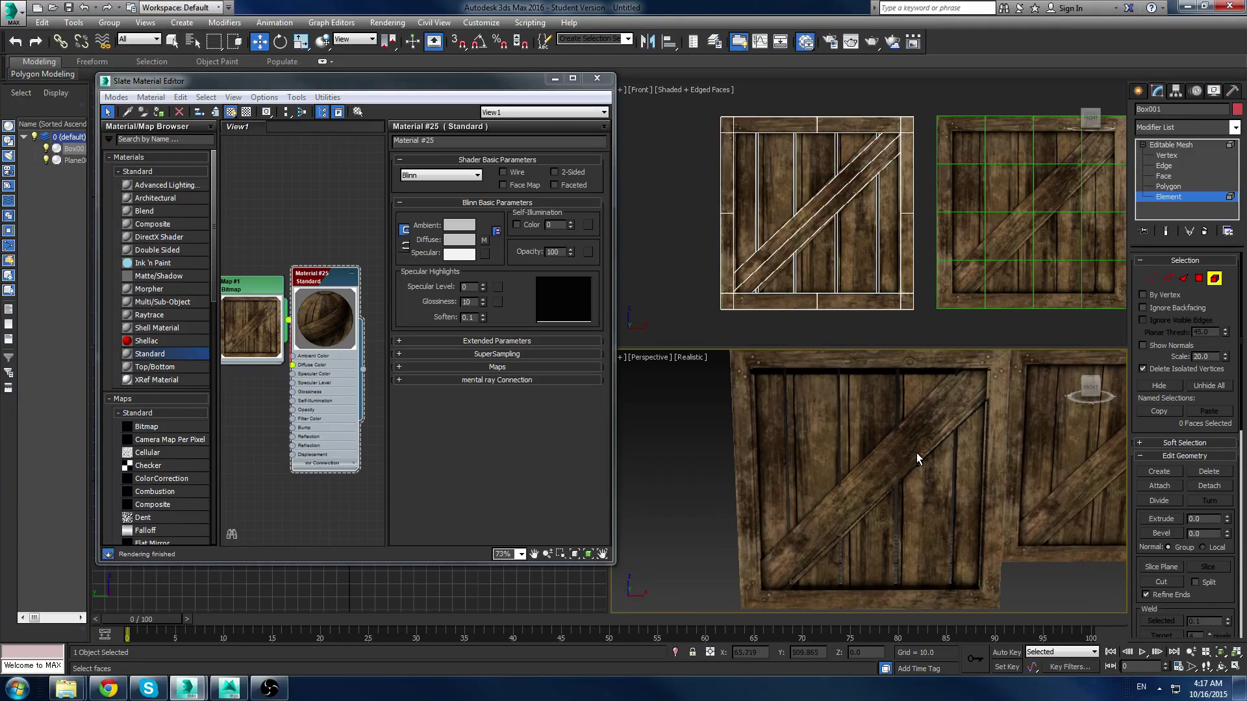
left_click(889, 440)
key("r")
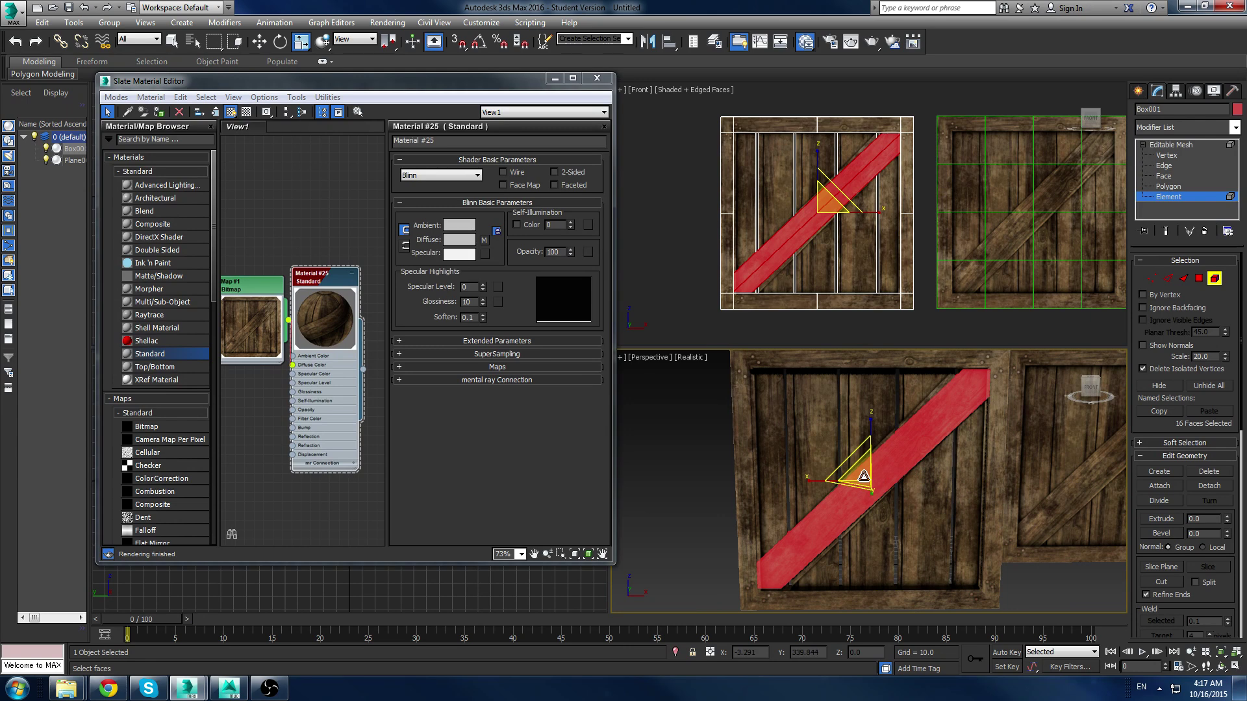
left_click_drag(864, 475, 866, 471)
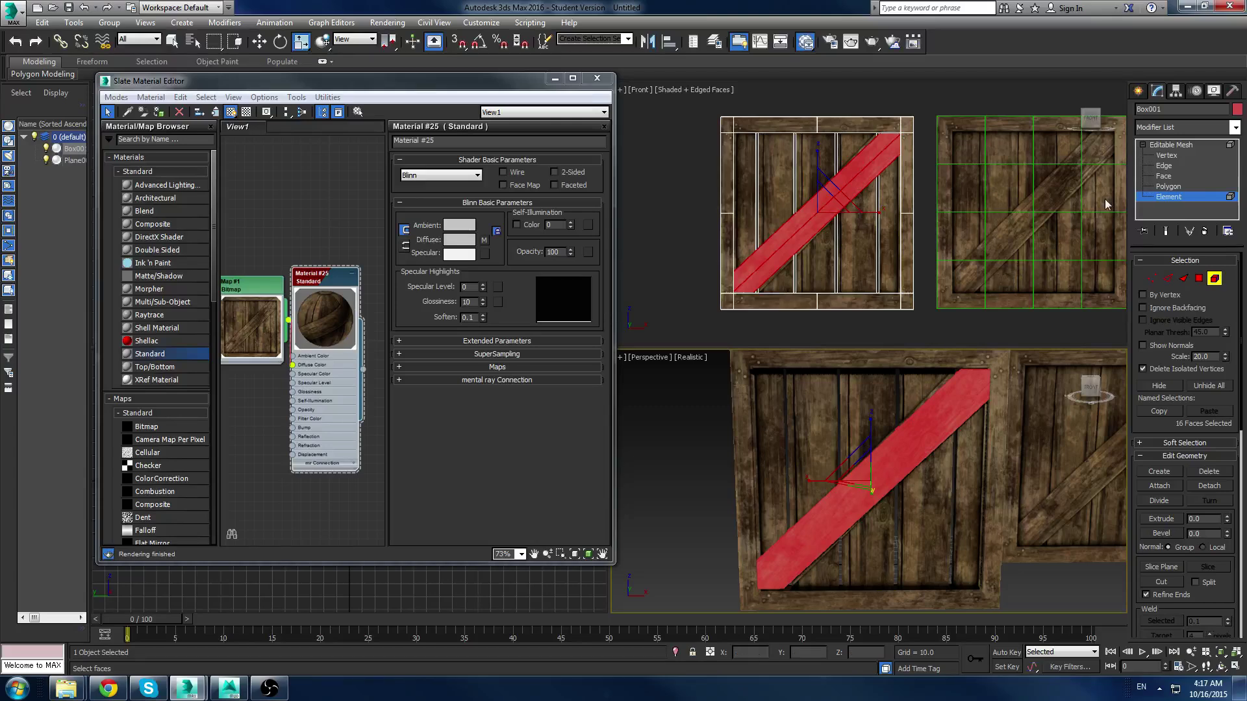
Step: Move the diagonal brace's end vertices outward at both ends so the brace overlaps the frame's corners
left_click(1164, 156)
left_click_drag(884, 102, 895, 130)
key("w")
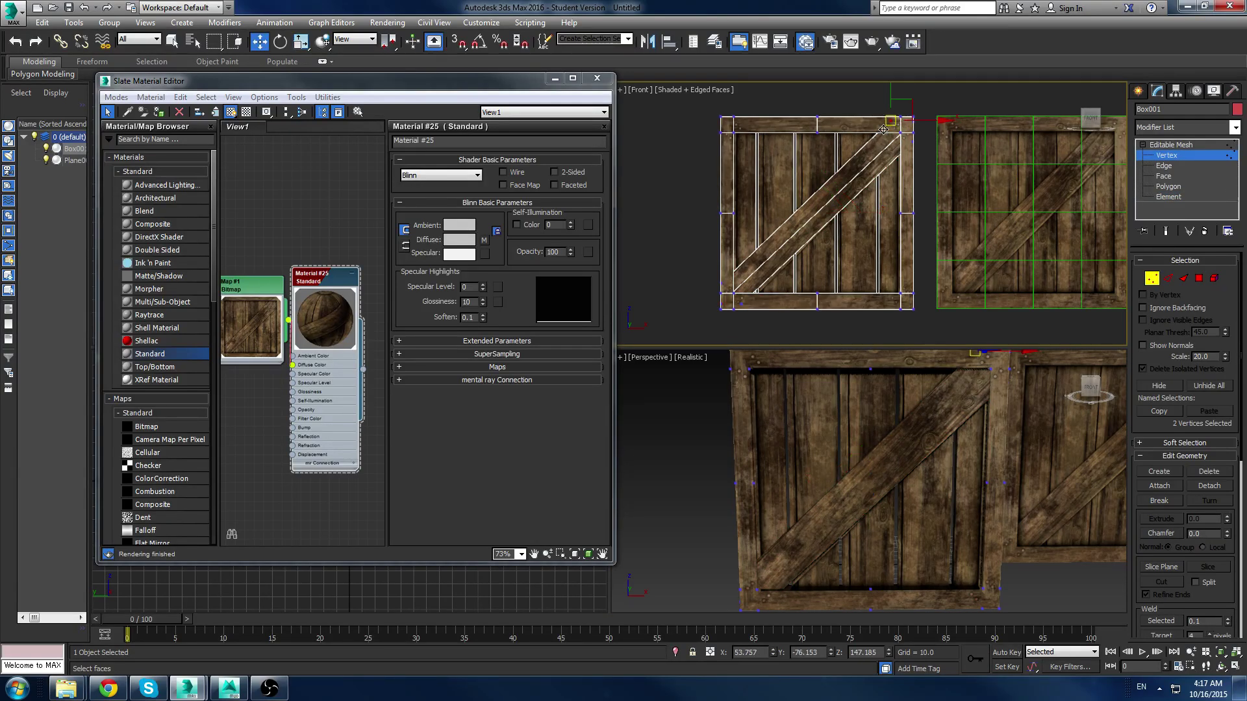
scroll(722, 288, "up", 5)
left_click_drag(732, 279, 741, 285)
middle_click_drag(972, 189, 840, 288)
middle_click_drag(916, 119, 899, 227)
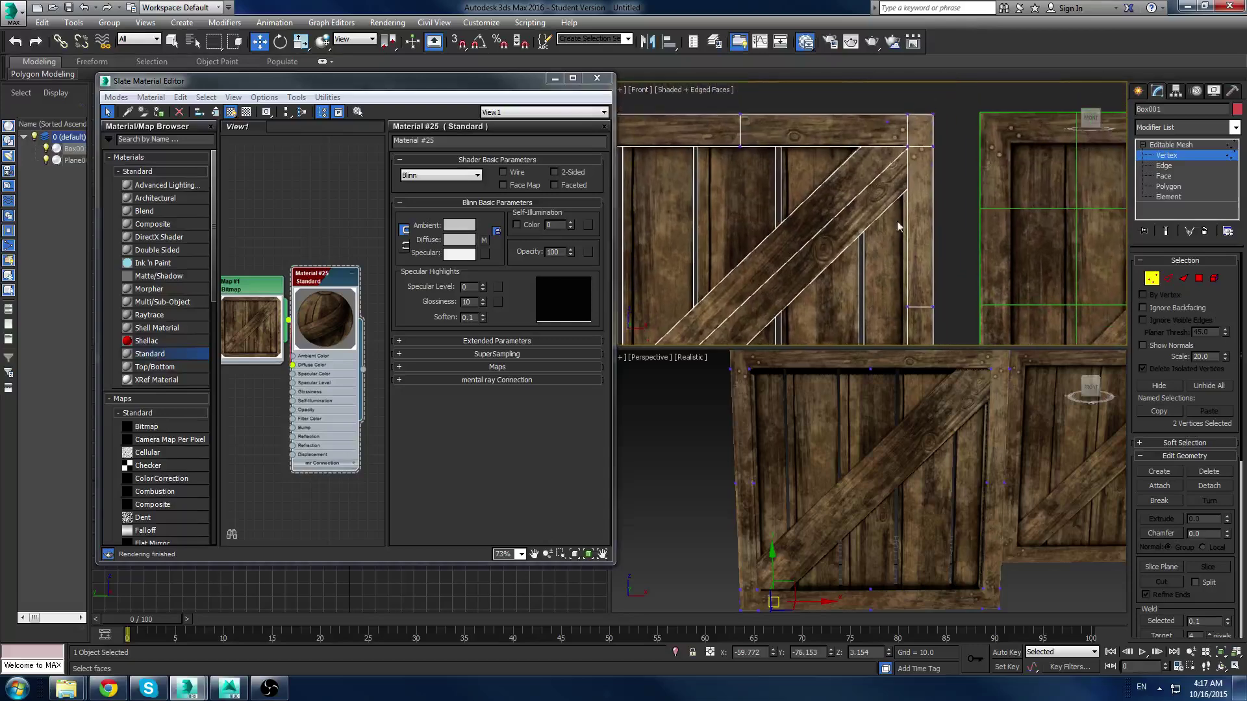
left_click_drag(921, 156, 928, 165)
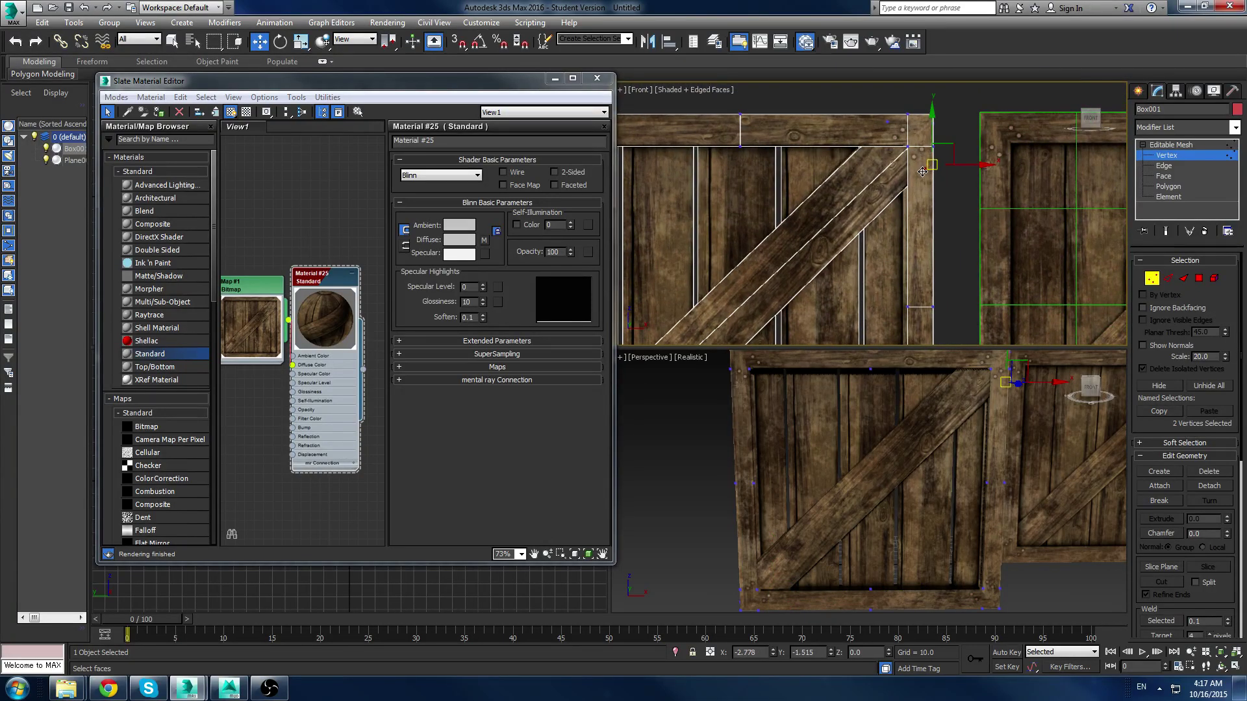
left_click(911, 125)
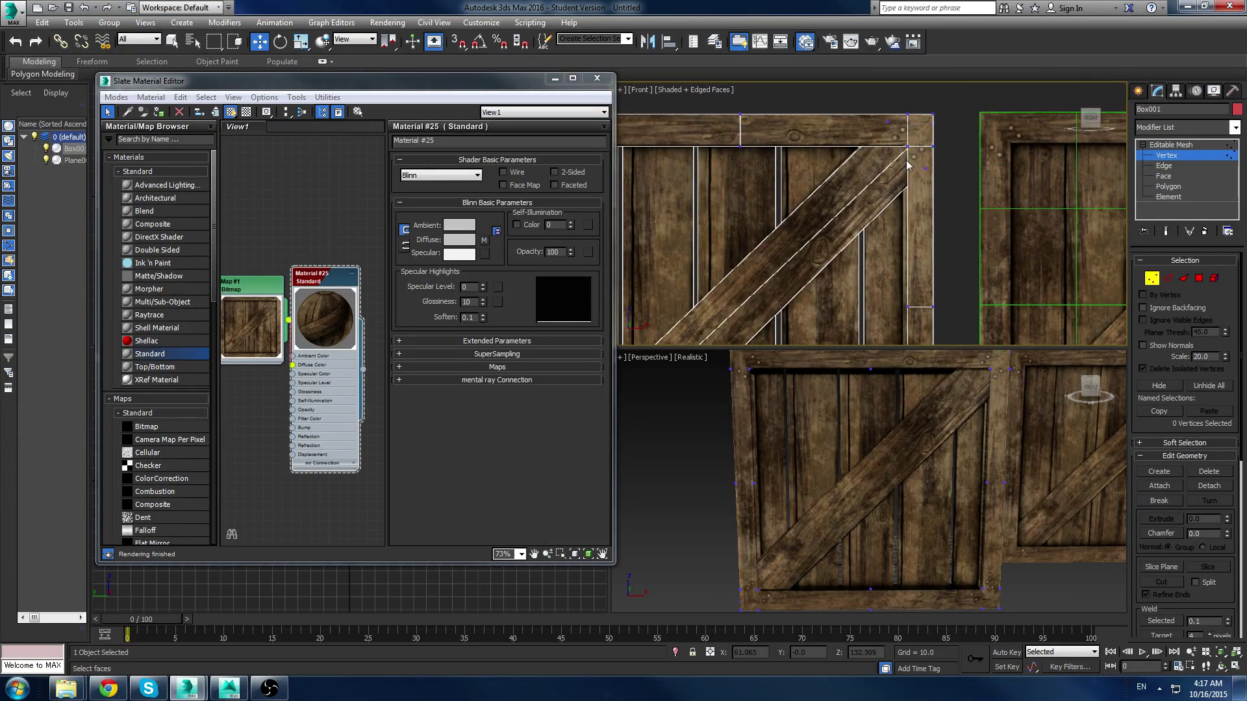
Step: Leave vertex editing, close the Slate Material Editor and deselect the crate side
scroll(961, 479, "down", 2)
mouse_move(947, 465)
middle_mouse_down("alt")
mouse_move(891, 450)
mouse_move(978, 461)
mouse_move(967, 473)
middle_mouse_up("alt")
left_click(1136, 94)
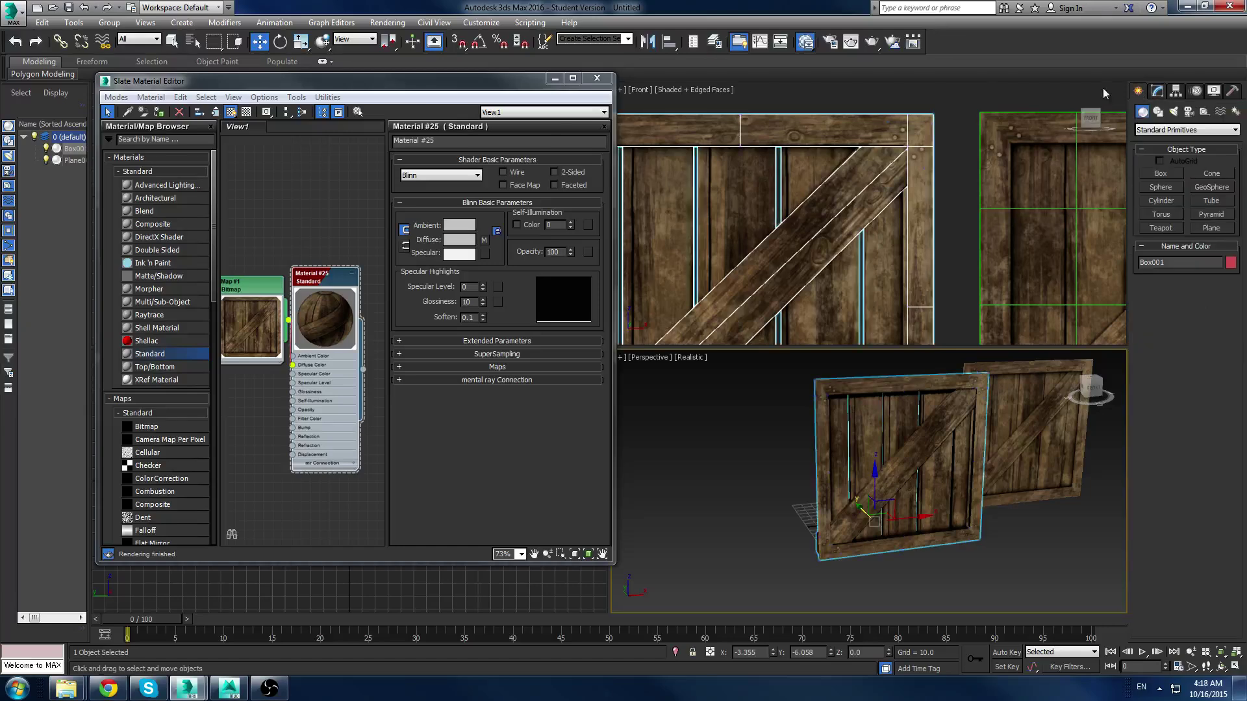
left_click(597, 78)
left_click(765, 486)
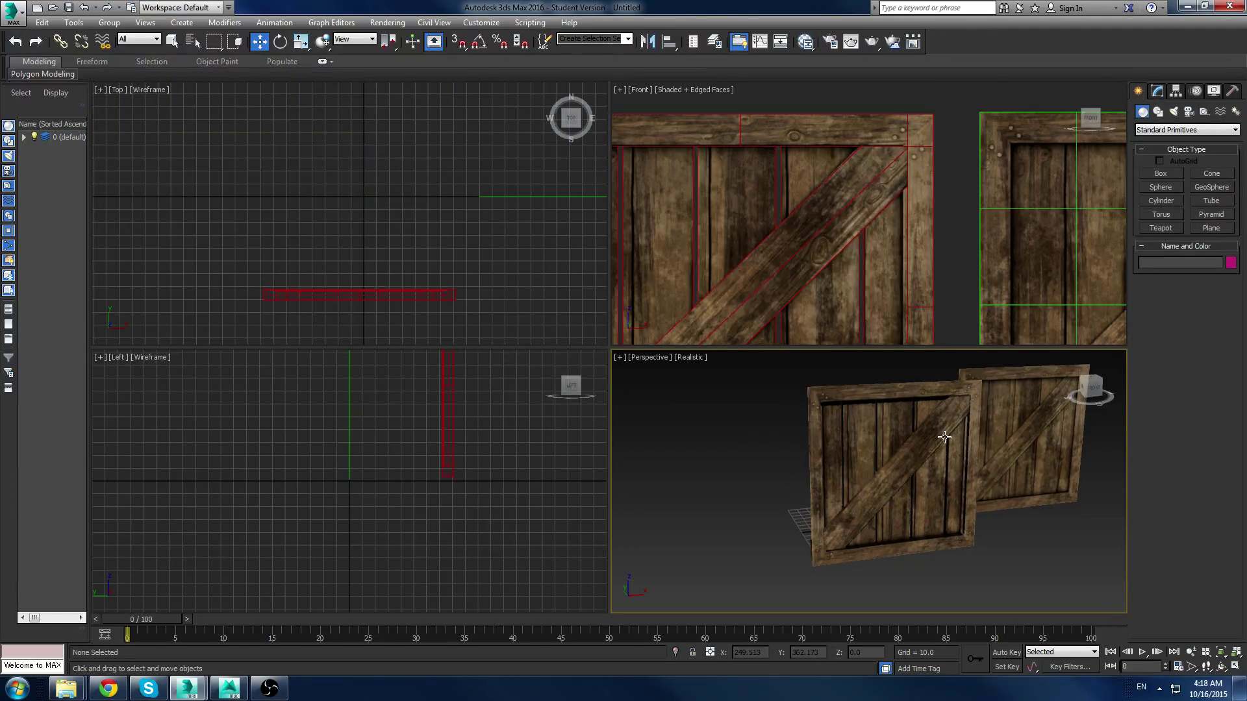
Step: Mirror the crate side across the Y axis as a reference clone to form the opposite side
middle_click_drag(946, 437, 873, 435, "alt")
left_click(904, 438)
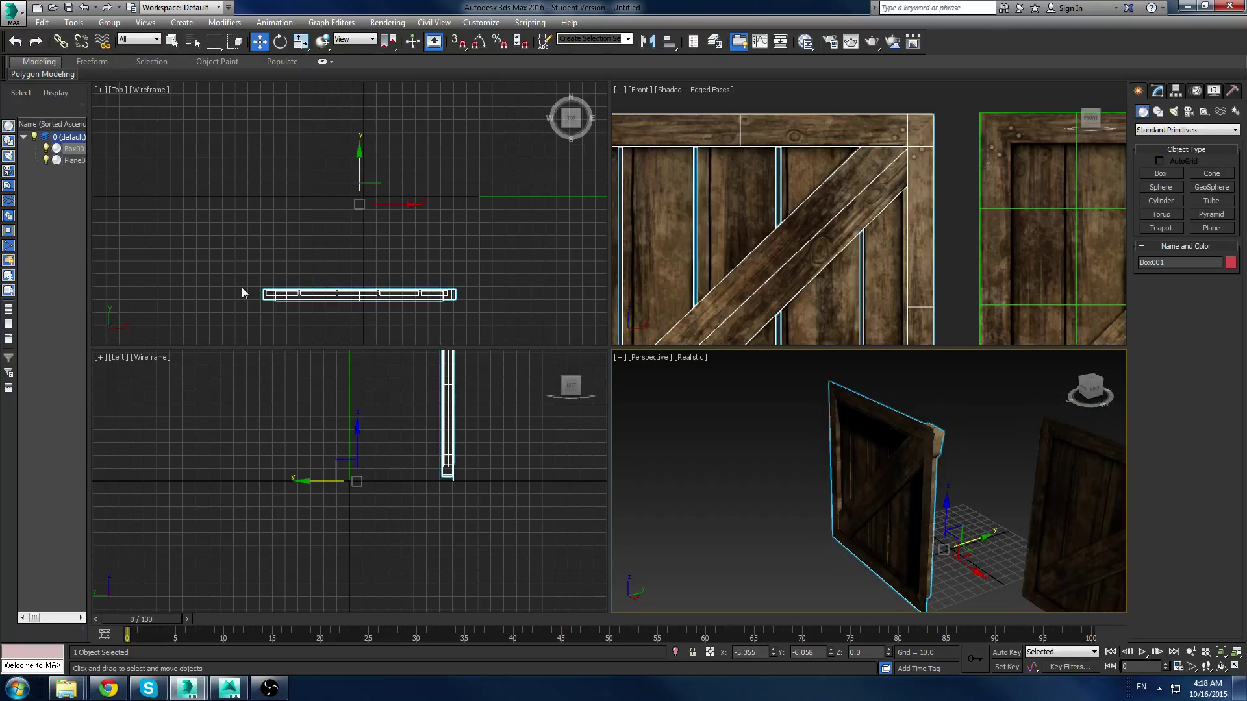
middle_click_drag(274, 317, 271, 325)
scroll(282, 309, "down", 4)
scroll(336, 263, "up", 2)
middle_click_drag(321, 270, 430, 217)
scroll(354, 240, "up", 2)
key("e")
middle_click_drag(878, 477, 881, 499, "alt")
key("w")
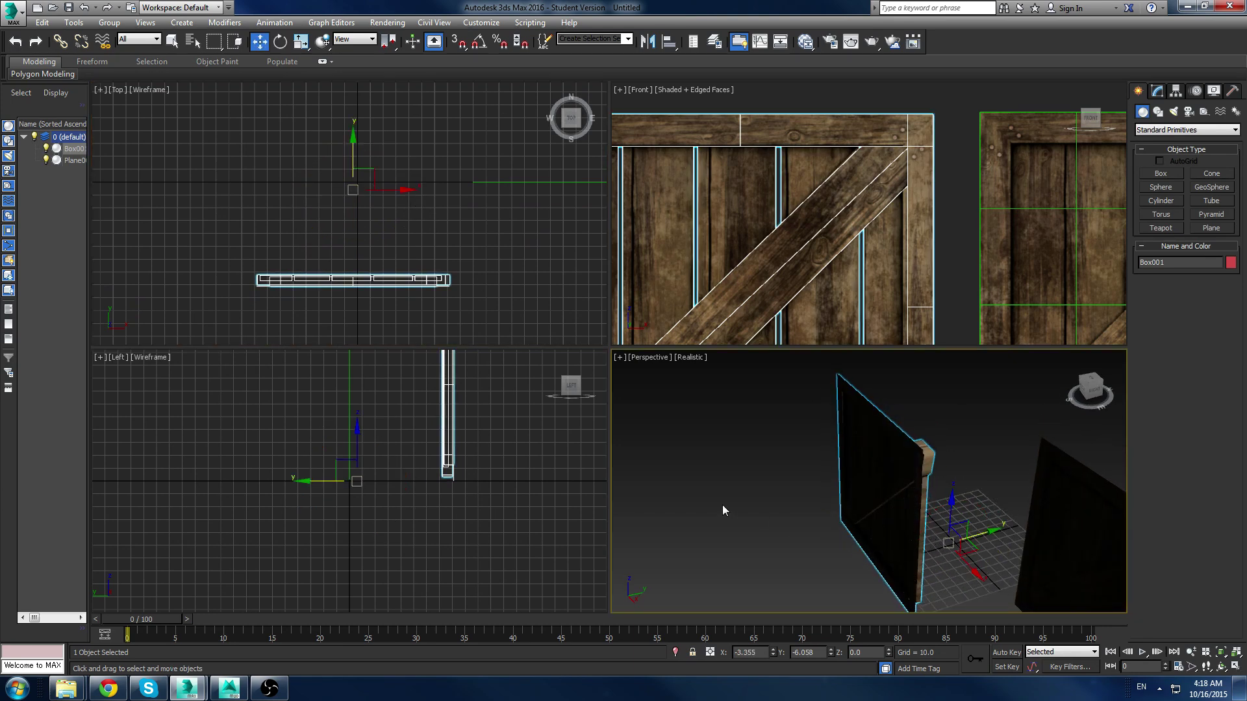
left_click(74, 22)
left_click(100, 241)
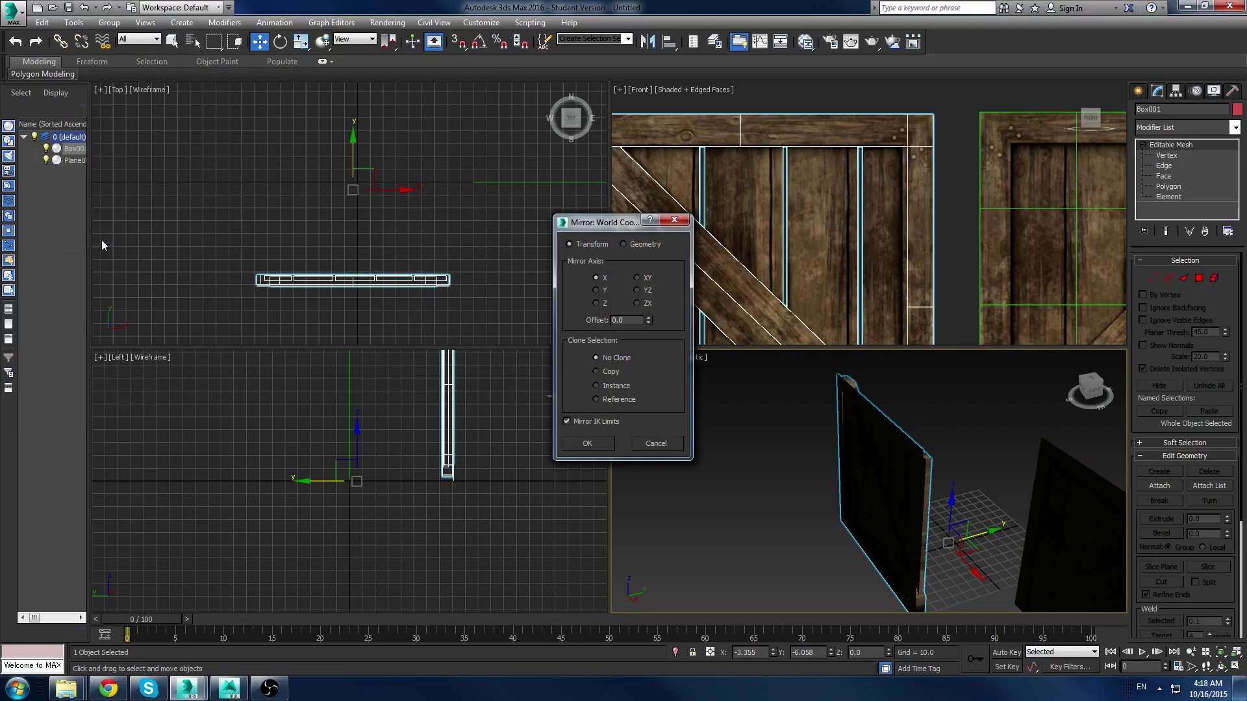
left_click(614, 400)
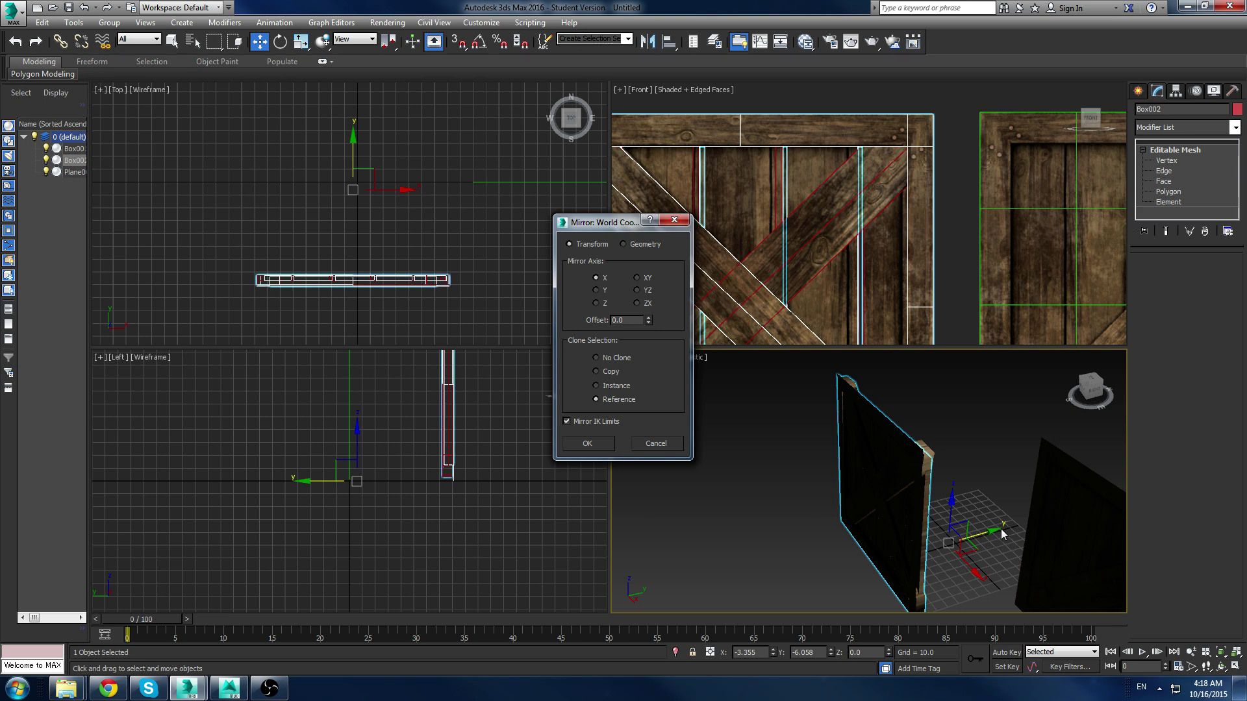
left_click(596, 290)
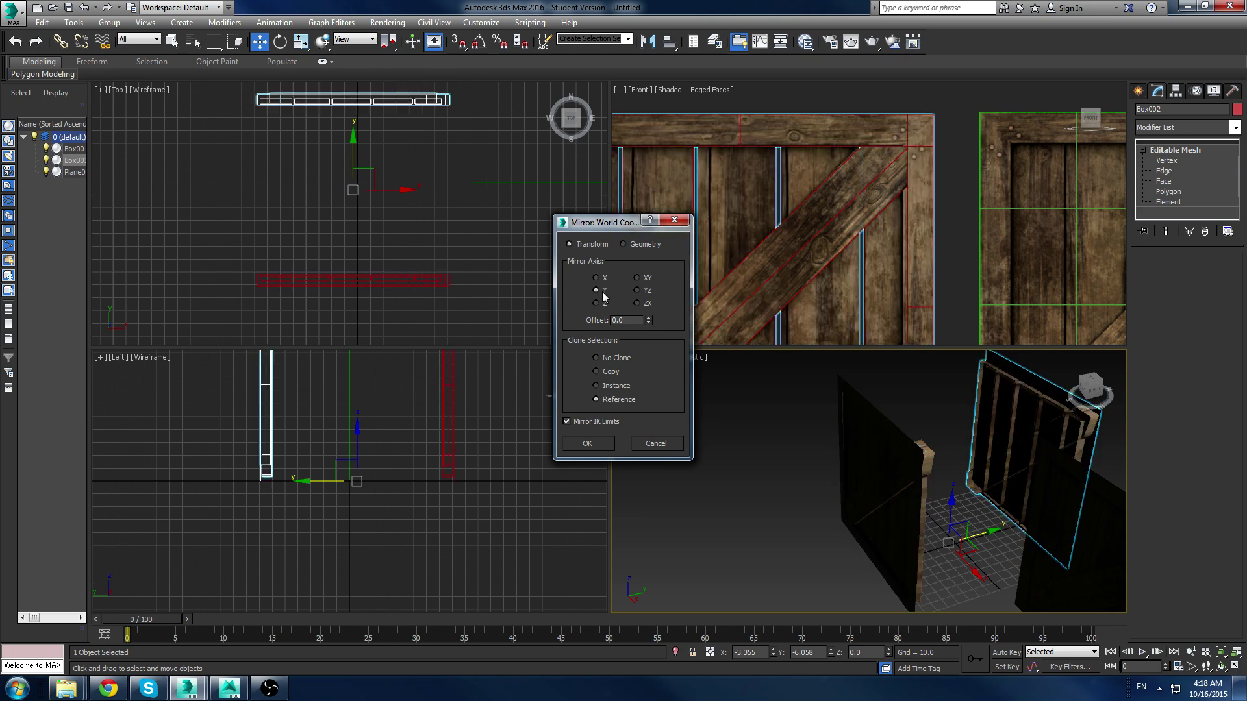
left_click(599, 446)
Step: Turn on angle snap and clone the mirrored side as a reference, rotated -90 degrees about Z
scroll(946, 507, "up", 1)
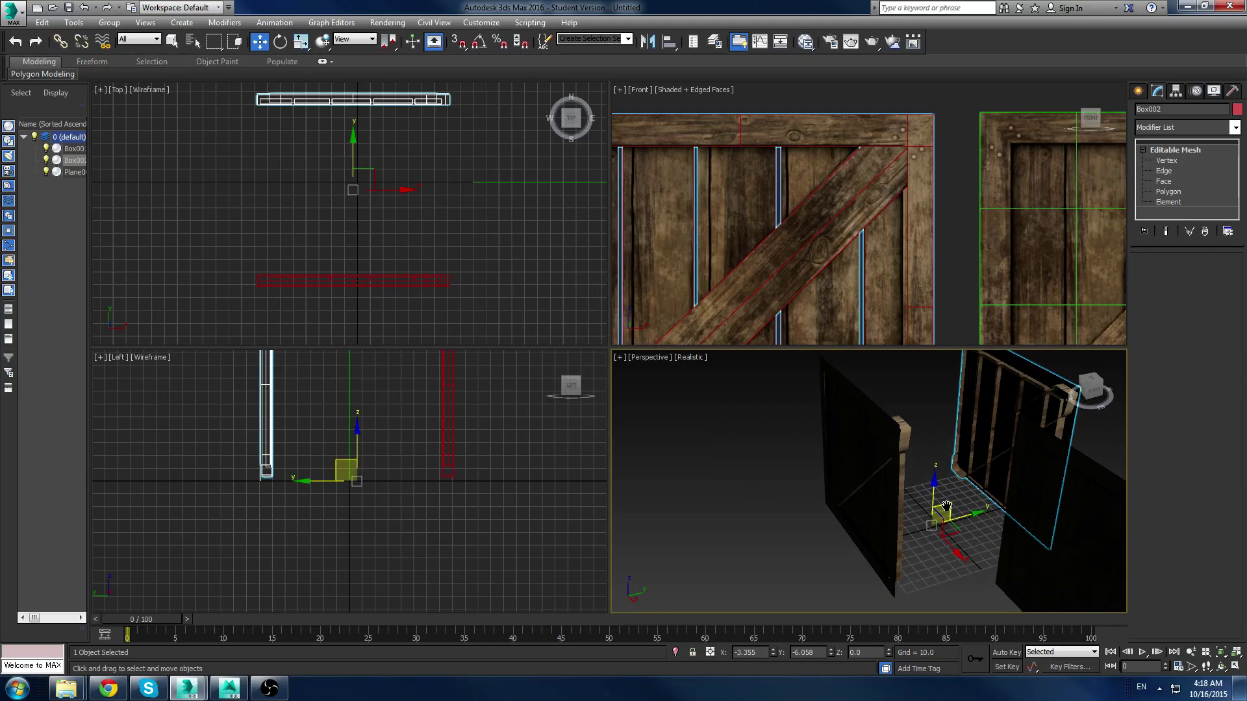
mouse_move(946, 506)
middle_mouse_down("alt")
mouse_move(865, 514)
mouse_move(896, 542)
mouse_move(937, 530)
mouse_move(926, 518)
middle_mouse_up("alt")
key("e")
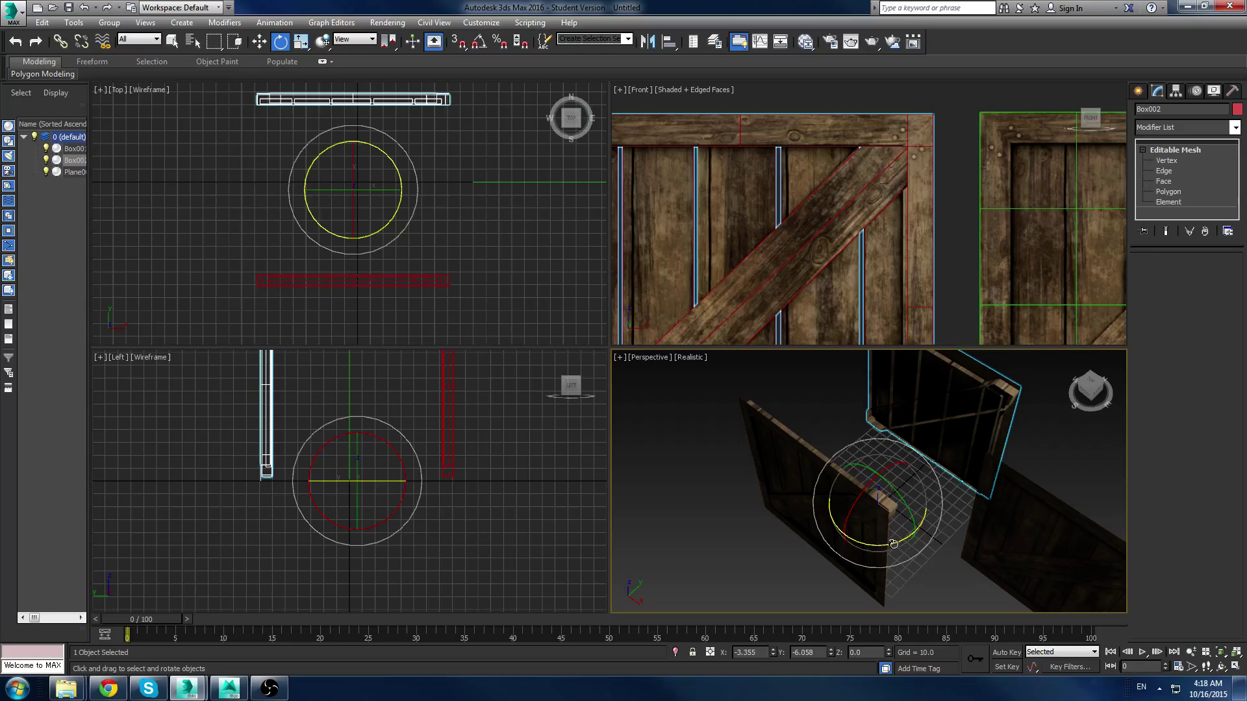
mouse_move(890, 541)
left_mouse_down("shift")
mouse_move(768, 571)
mouse_move(780, 564)
left_mouse_up("shift")
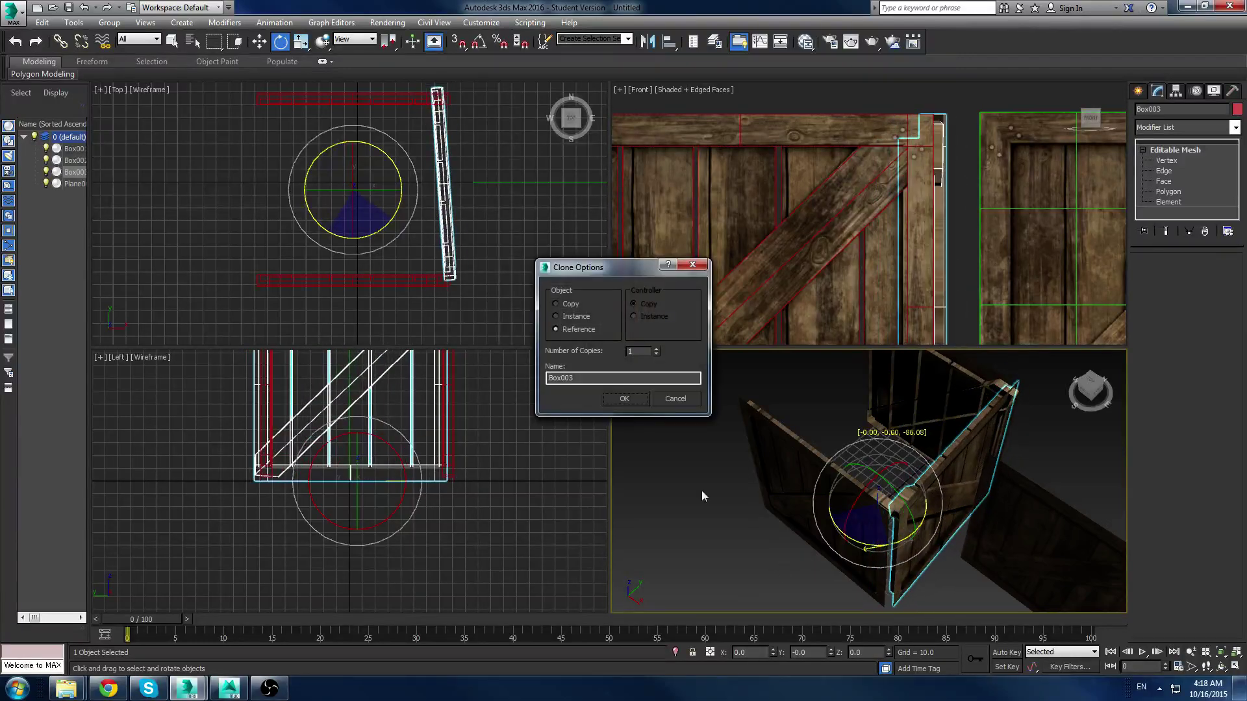
left_click(680, 398)
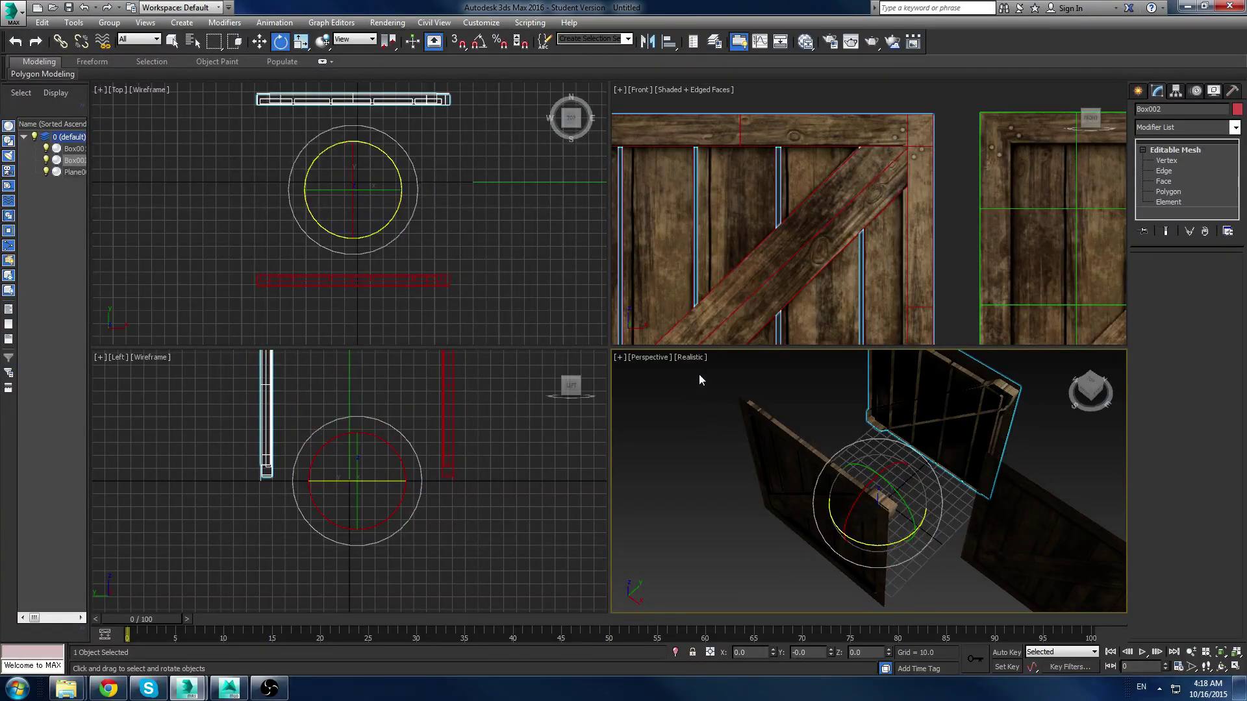
left_click(479, 42)
left_click_drag(890, 543, 833, 565)
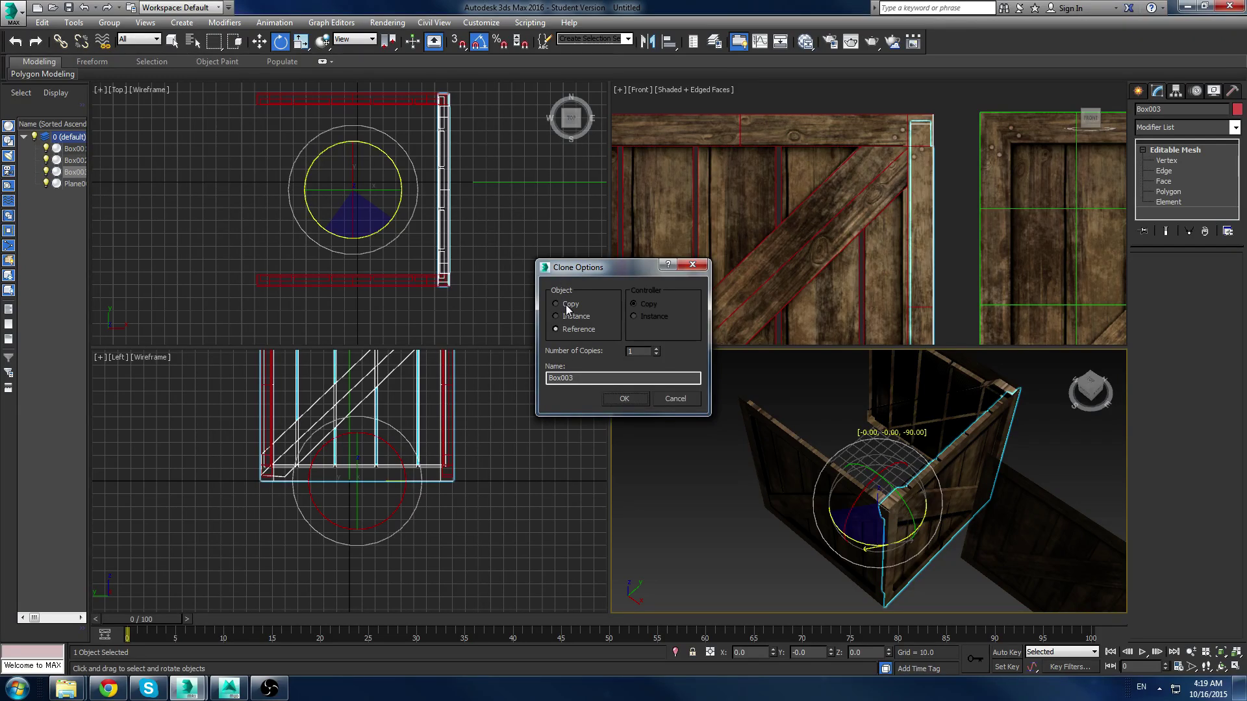
left_click(624, 399)
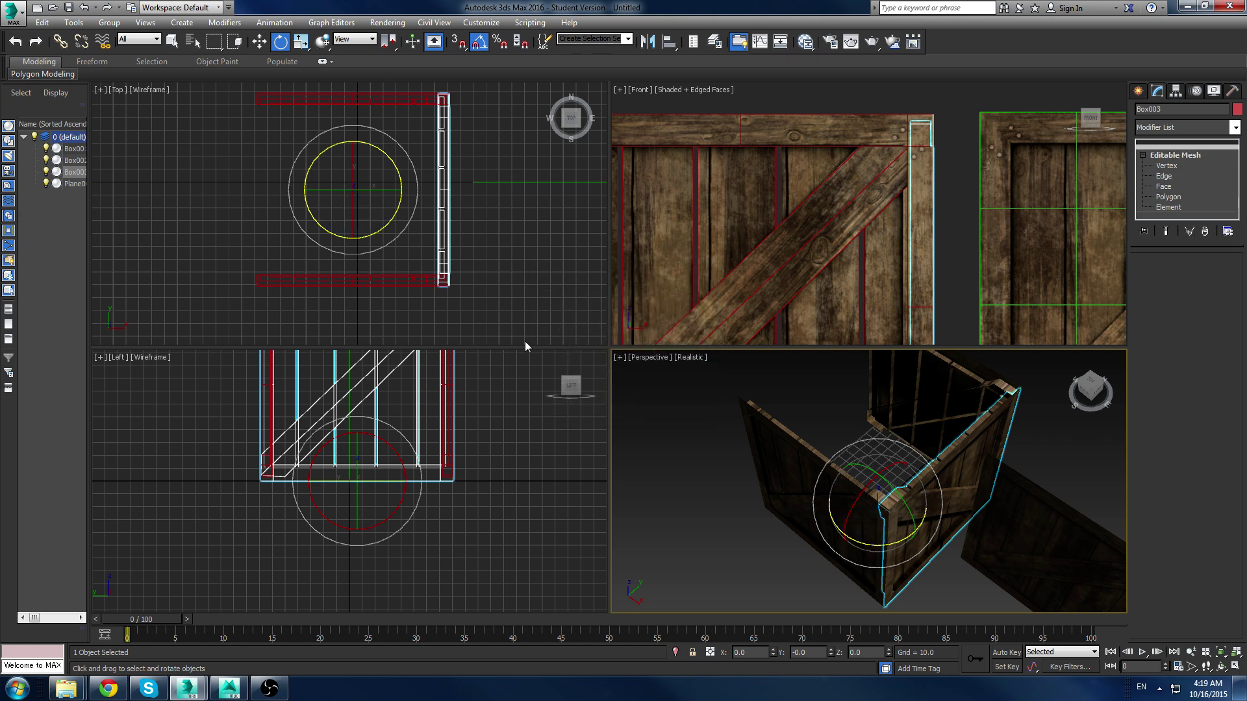
Step: Mirror the rotated side across the X axis as a reference clone to close the fourth crate wall
left_click(1138, 91)
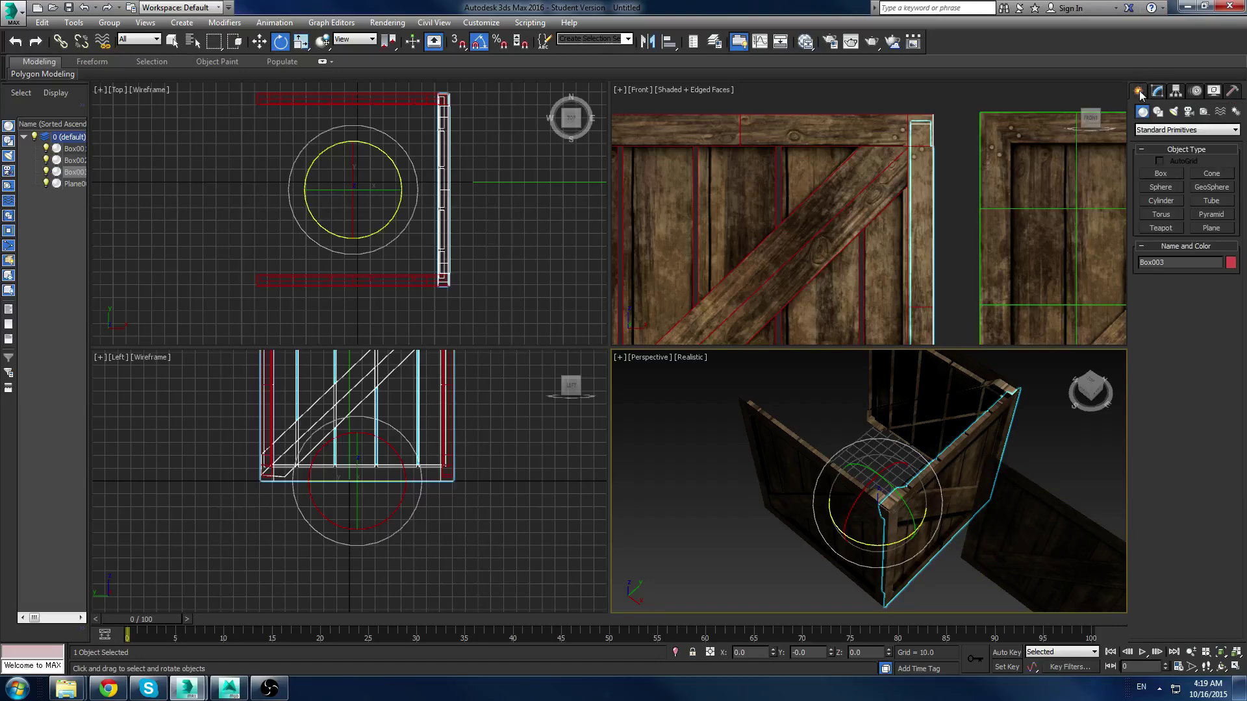
left_click(73, 23)
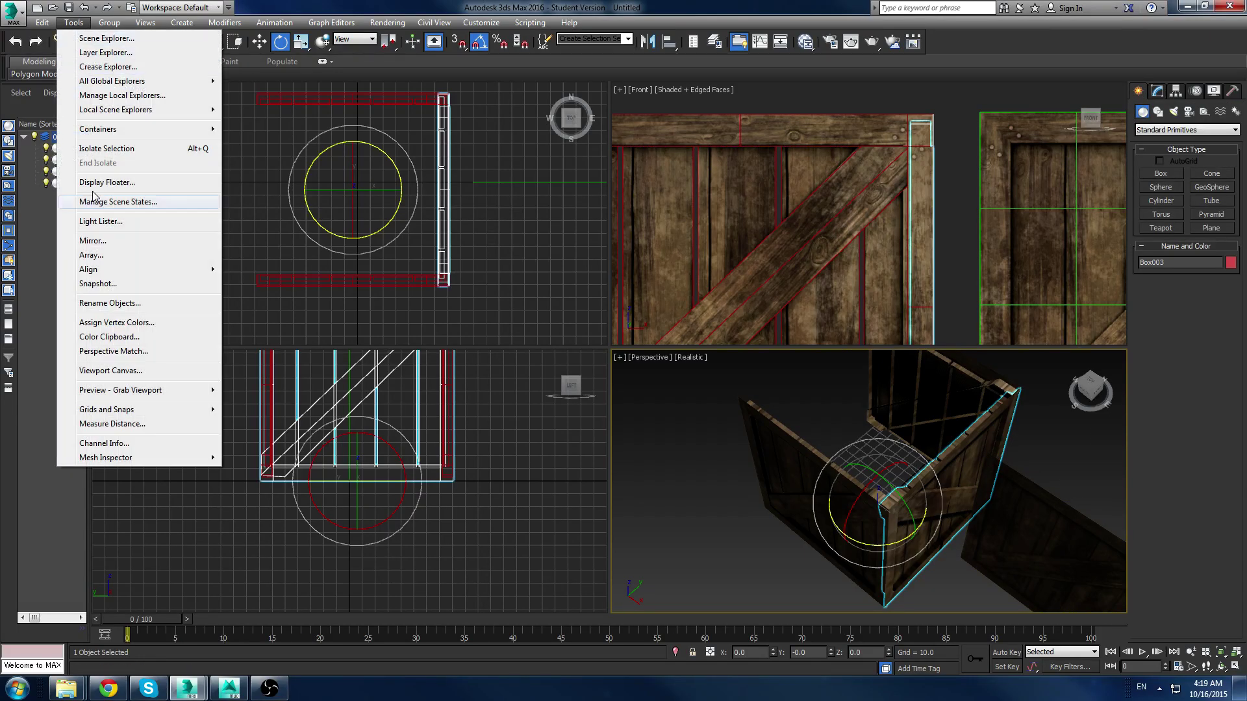
left_click(91, 241)
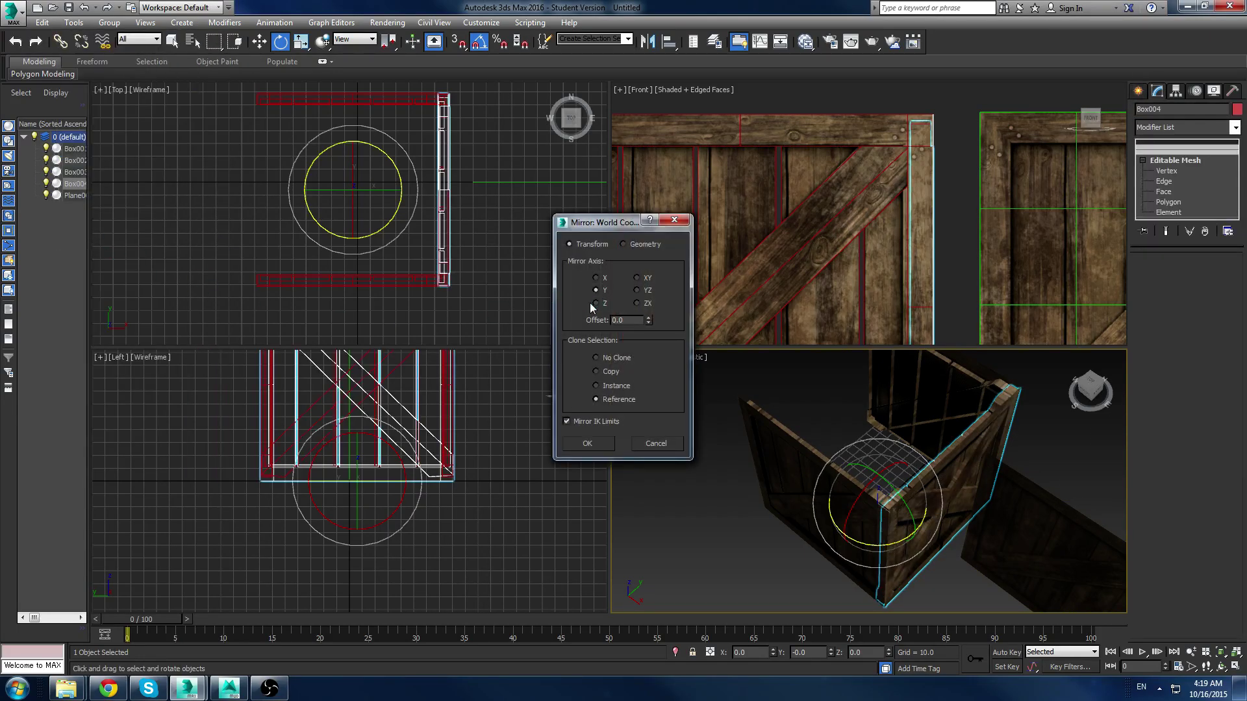
left_click(603, 279)
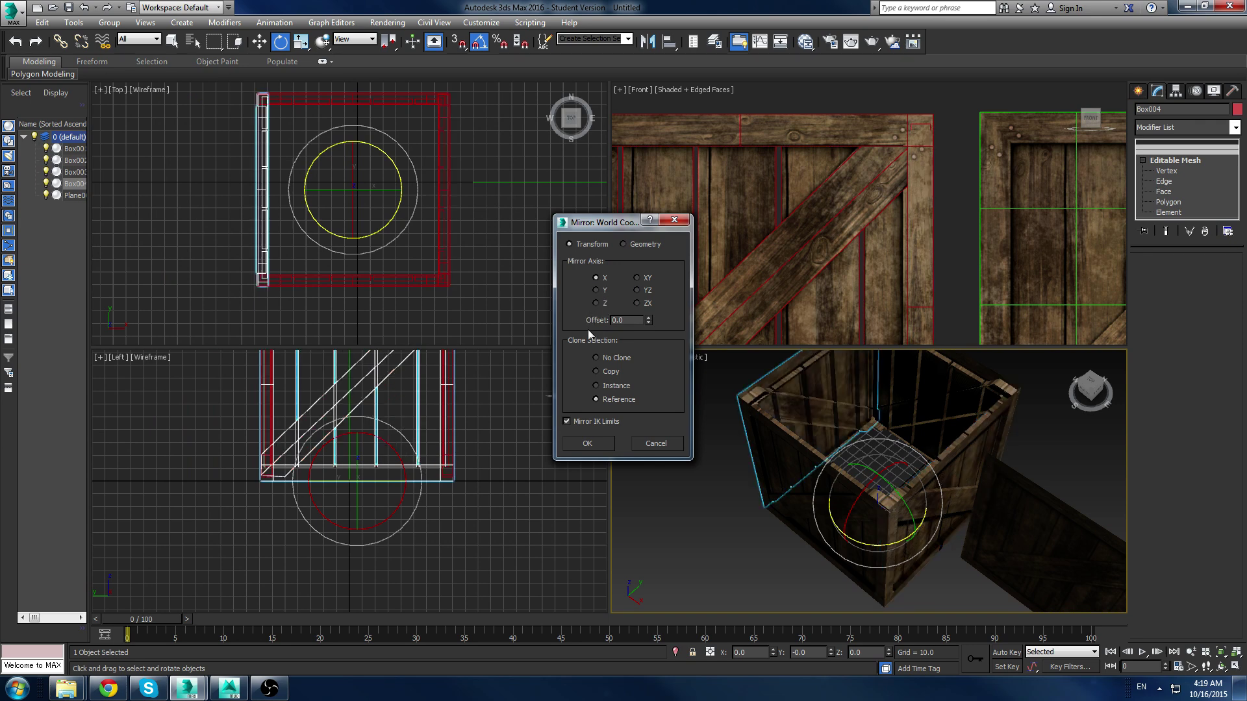
left_click(587, 443)
Step: Select the original crate side and clone it as a reference, rotated -90 degrees about X into a horizontal panel
left_click(732, 512)
middle_click_drag(732, 512, 904, 491, "alt")
left_click(904, 491)
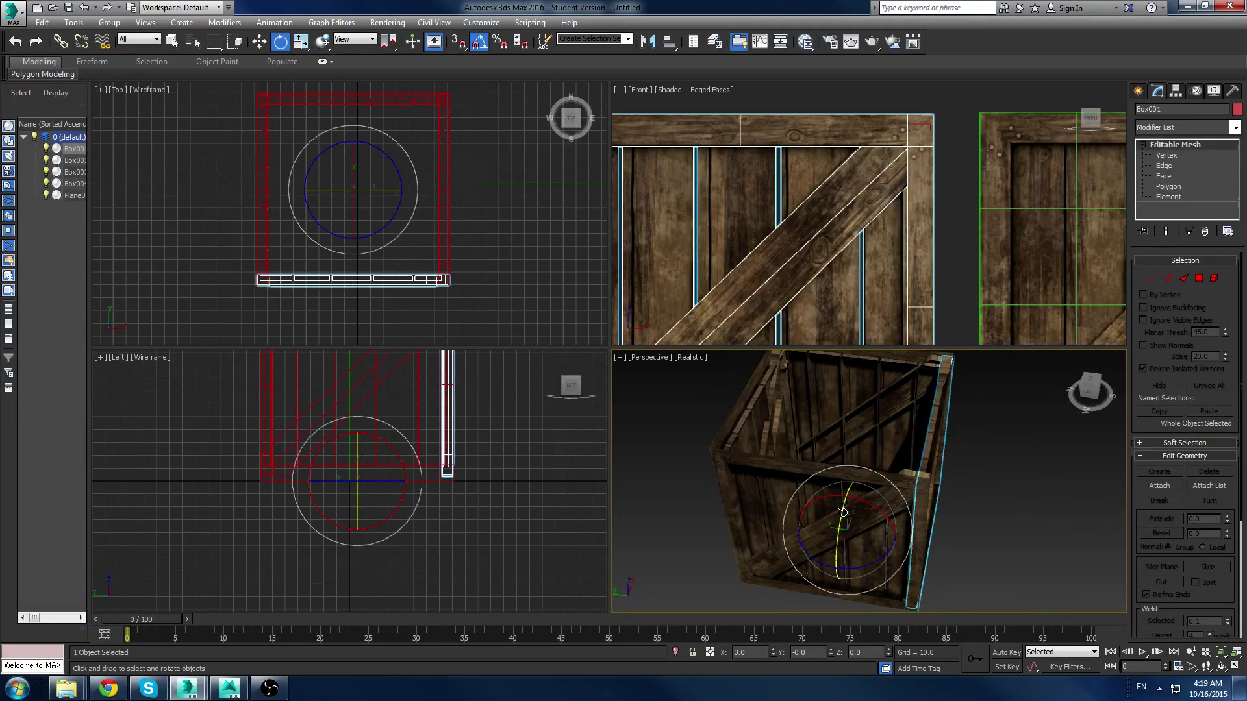
left_click_drag(874, 504, 803, 508)
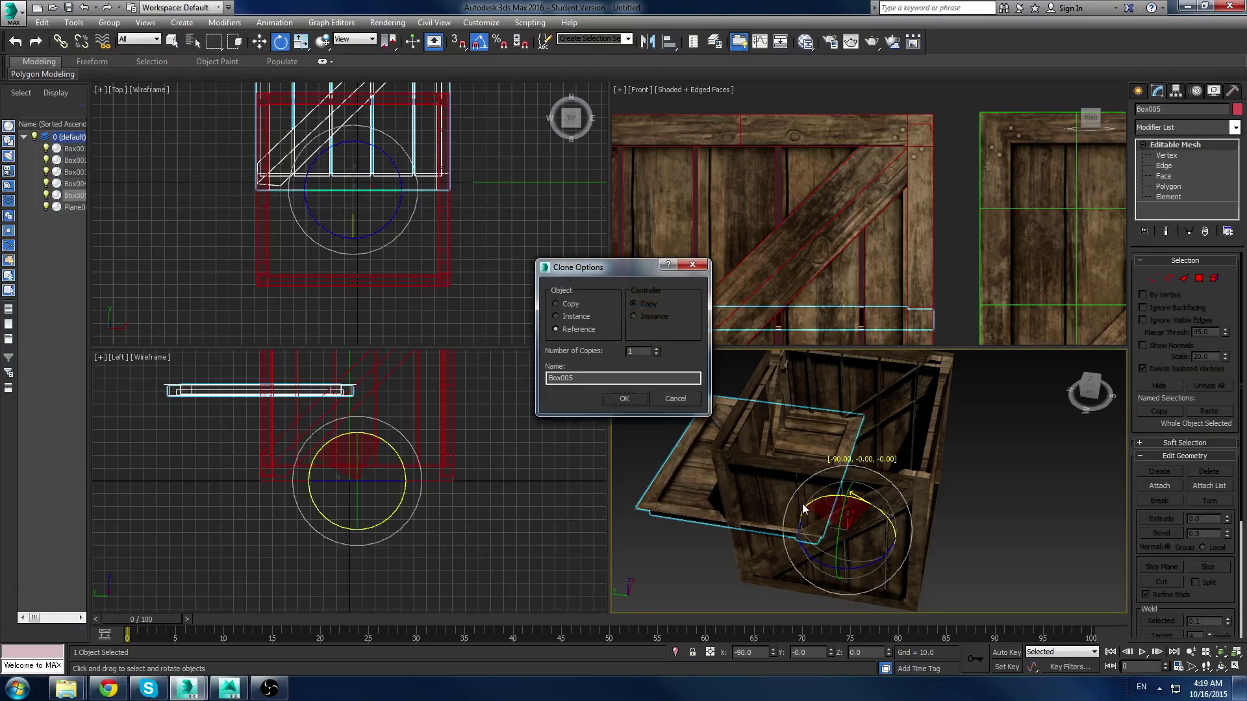
left_click(622, 396)
Step: Move the horizontal panel along Y until it lines up with the four crate walls in the top view
key("w")
left_click(338, 159)
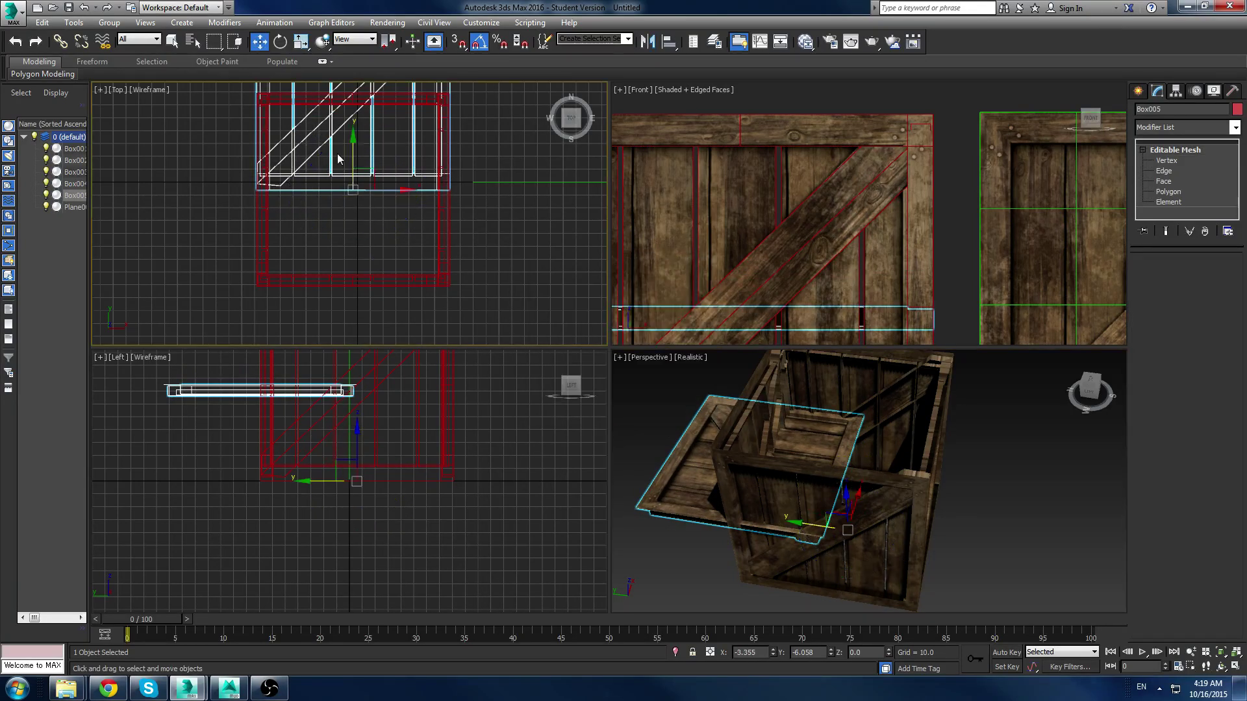
left_click_drag(350, 144, 335, 240)
middle_click_drag(949, 519, 937, 515)
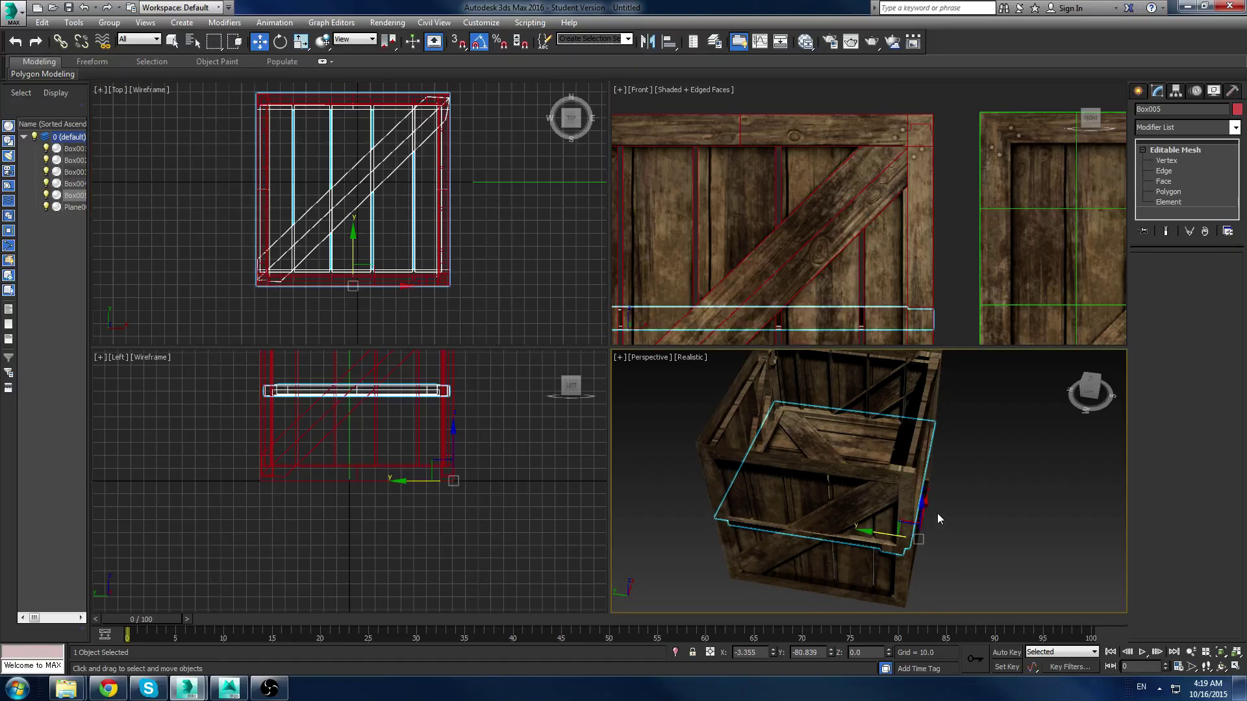
Step: Raise the horizontal panel along Z to about 75 so it closes the top of the crate
middle_click_drag(486, 419, 489, 531)
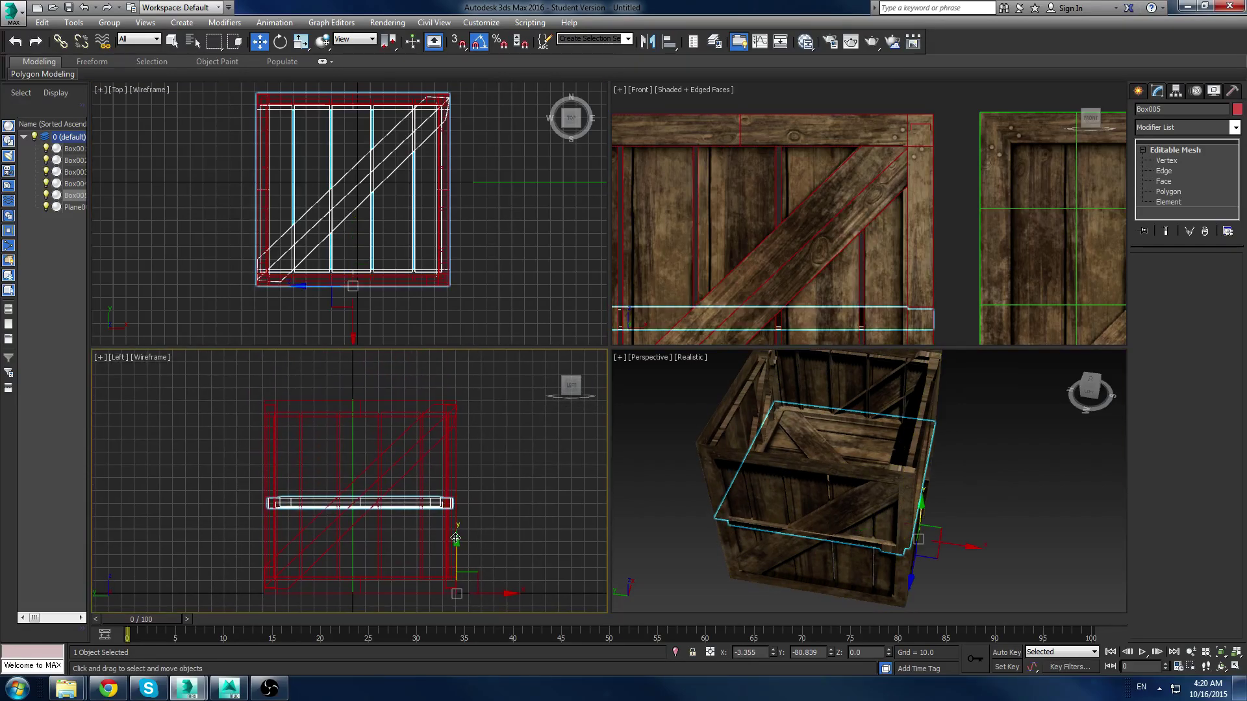
left_click_drag(456, 537, 472, 442)
left_click(933, 495)
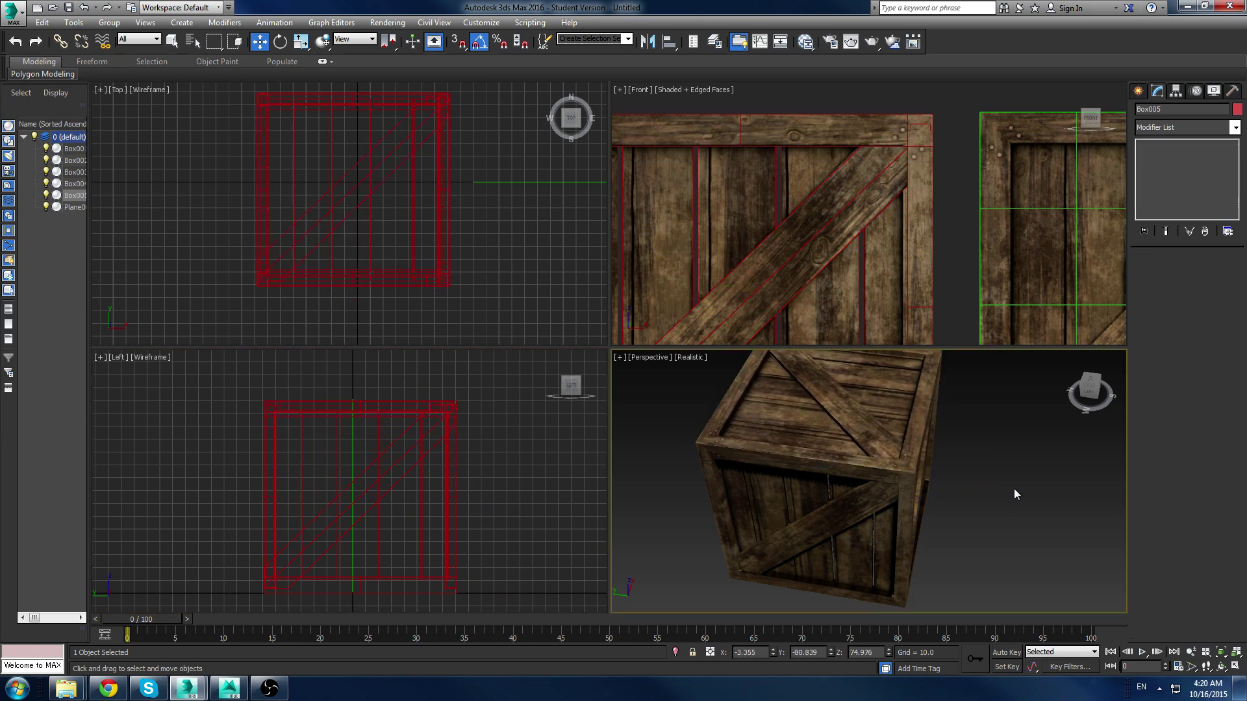
Step: Delete the textured reference plane standing beside the crate
middle_click_drag(927, 459, 757, 442, "alt")
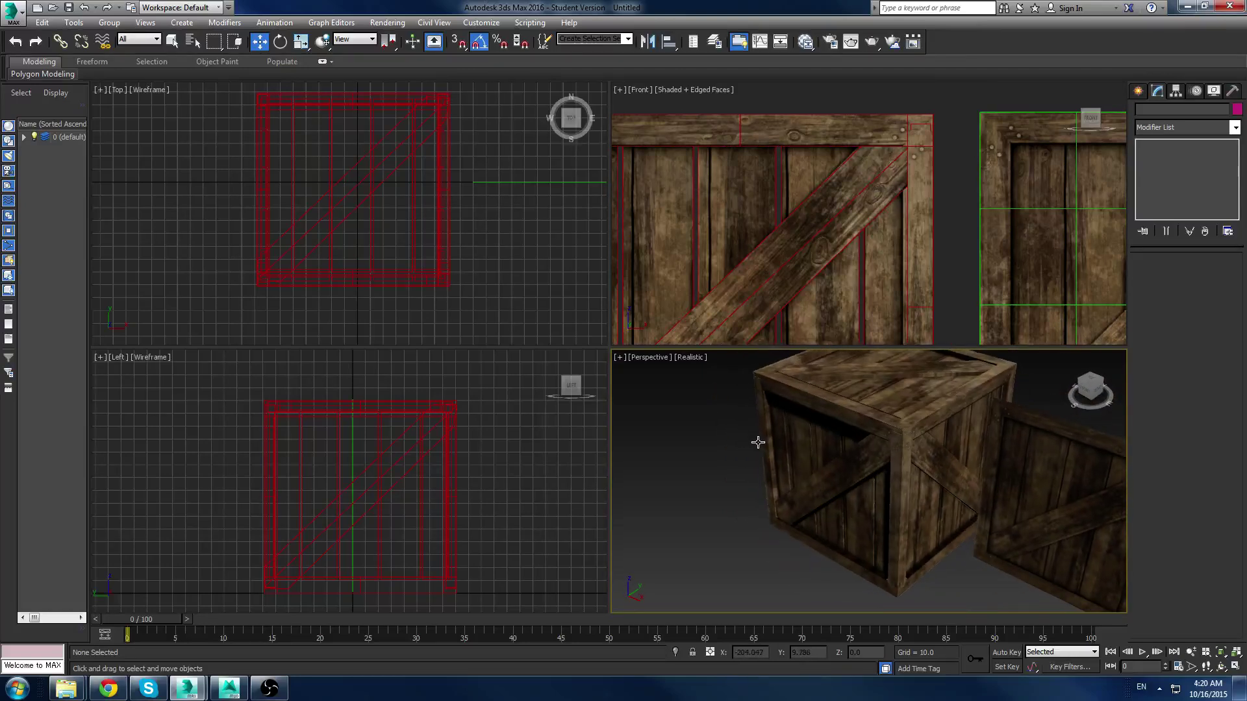
left_click(1070, 460)
middle_click_drag(982, 468, 933, 481)
key("Delete")
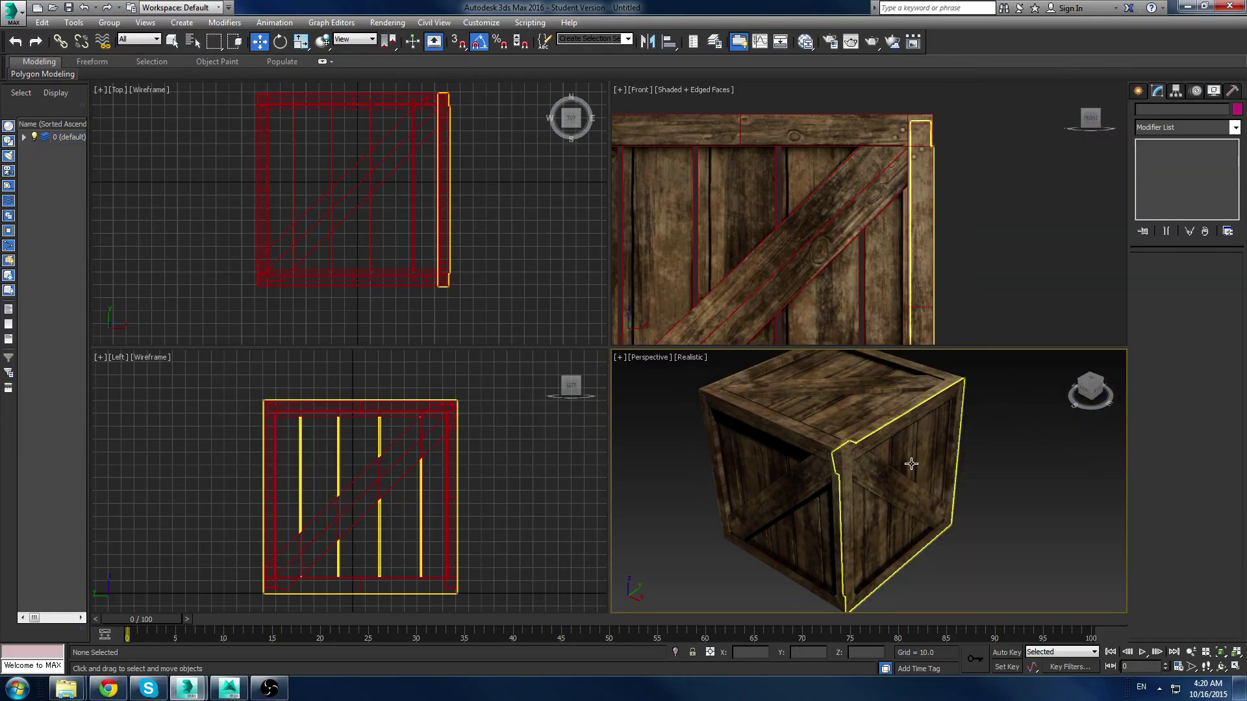
Step: Mirror the top panel across the Z axis as a reference clone to form the crate's bottom
middle_click_drag(828, 425, 860, 427)
left_click(876, 412)
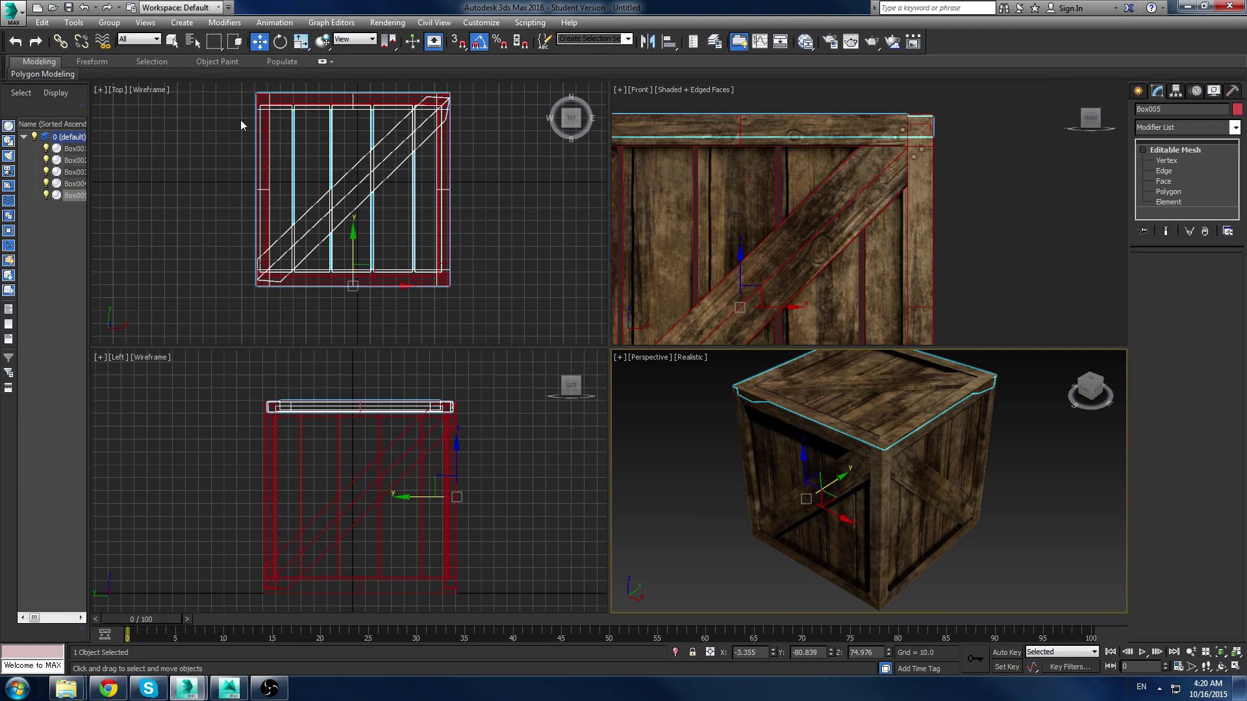
left_click(74, 22)
left_click(102, 242)
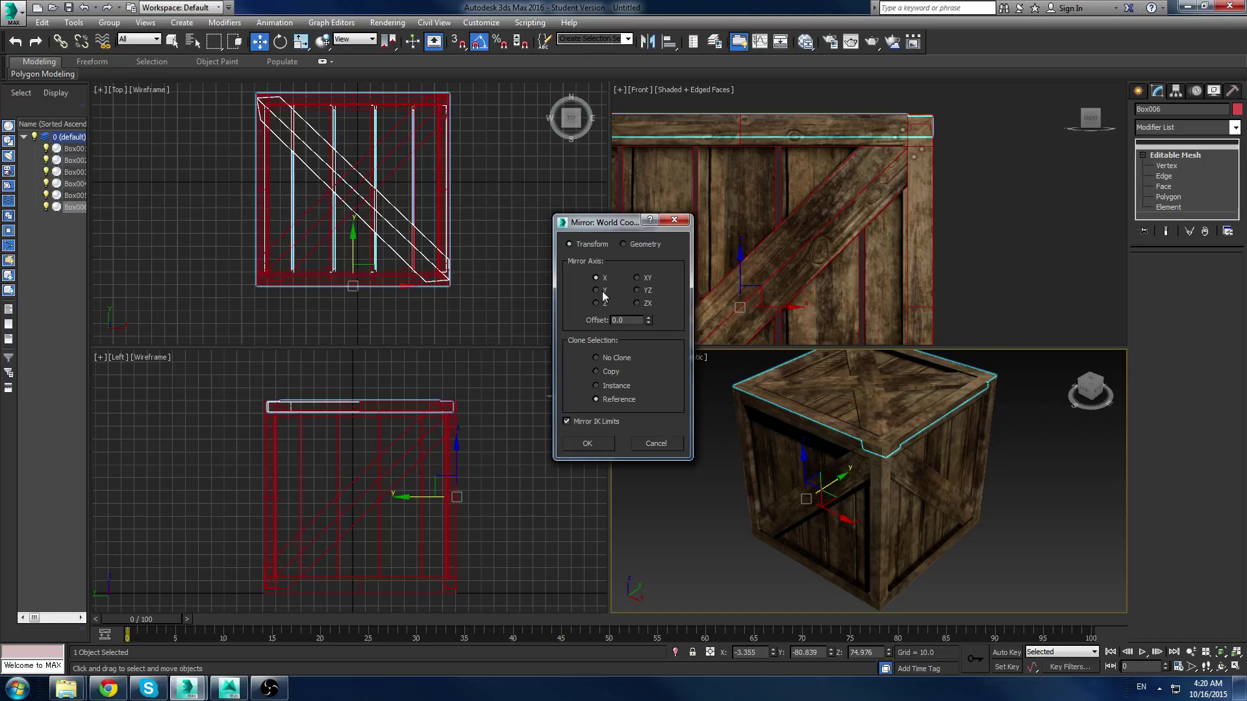
left_click(596, 303)
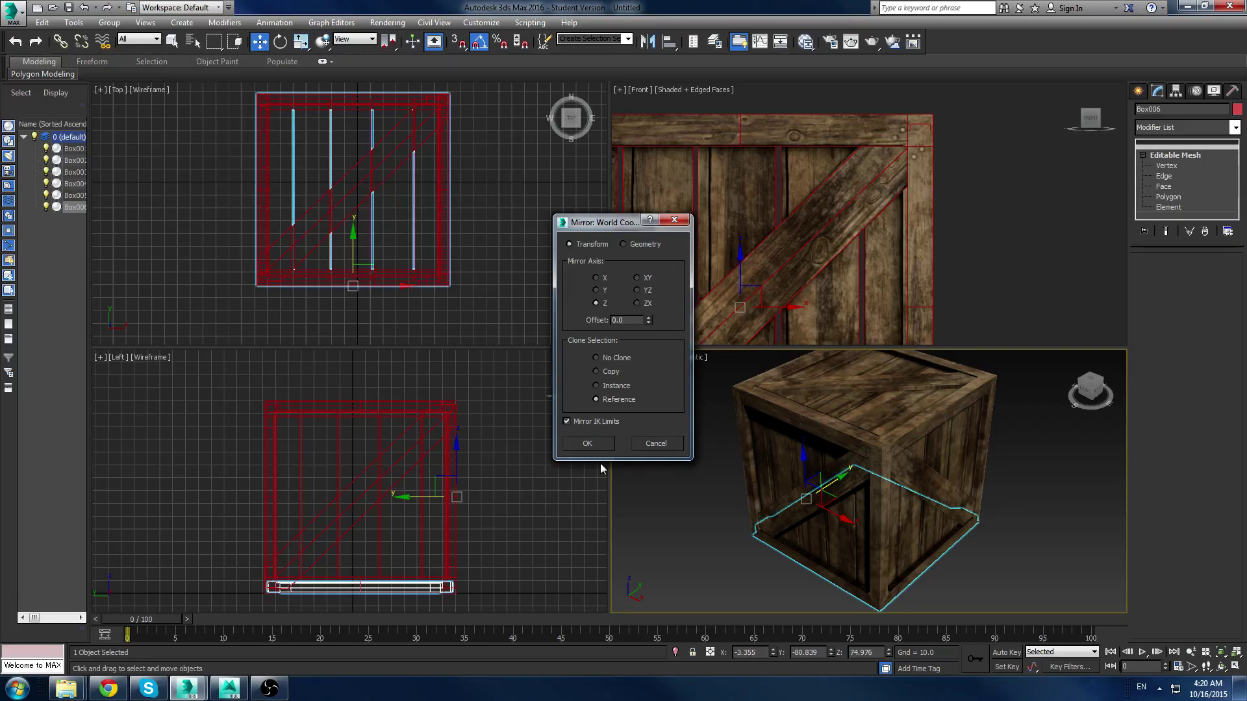
left_click(588, 444)
Step: Examine the assembled crate from several angles to check all six sides
middle_click_drag(676, 496, 866, 532, "alt")
left_click(694, 454)
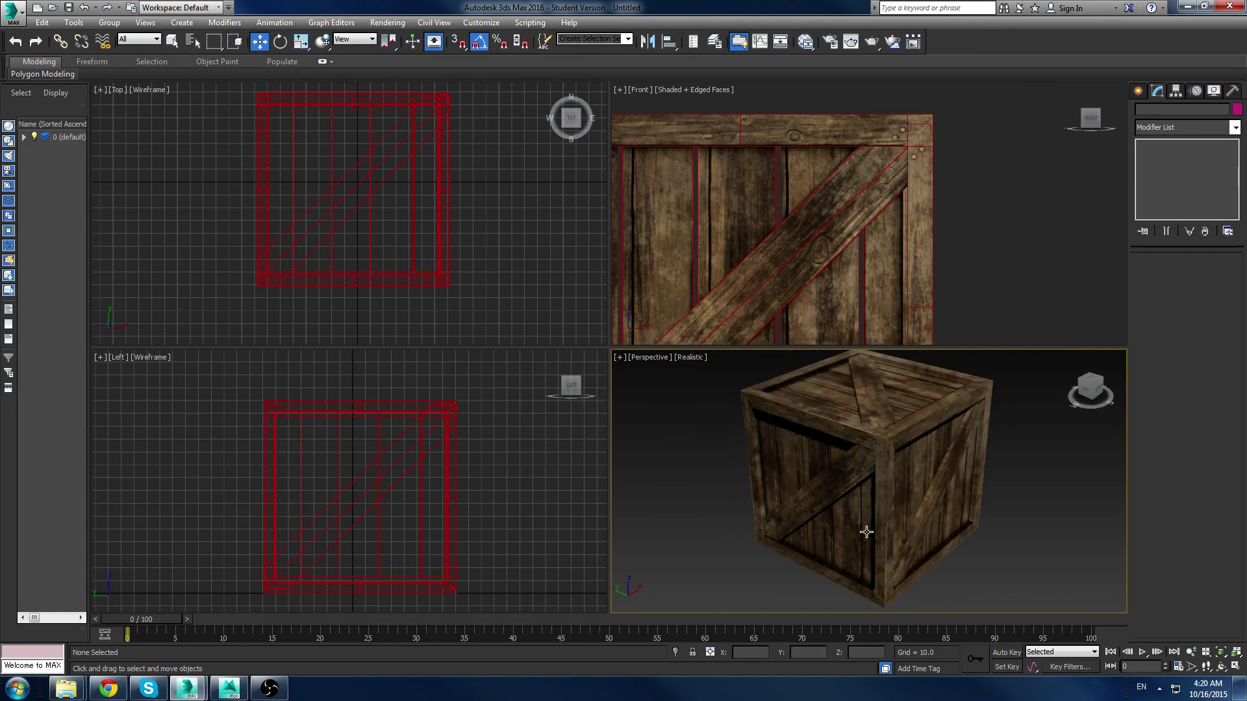
left_click_drag(1007, 411, 979, 435)
middle_click_drag(926, 487, 708, 493, "alt")
scroll(705, 492, "down", 4)
left_click(680, 445)
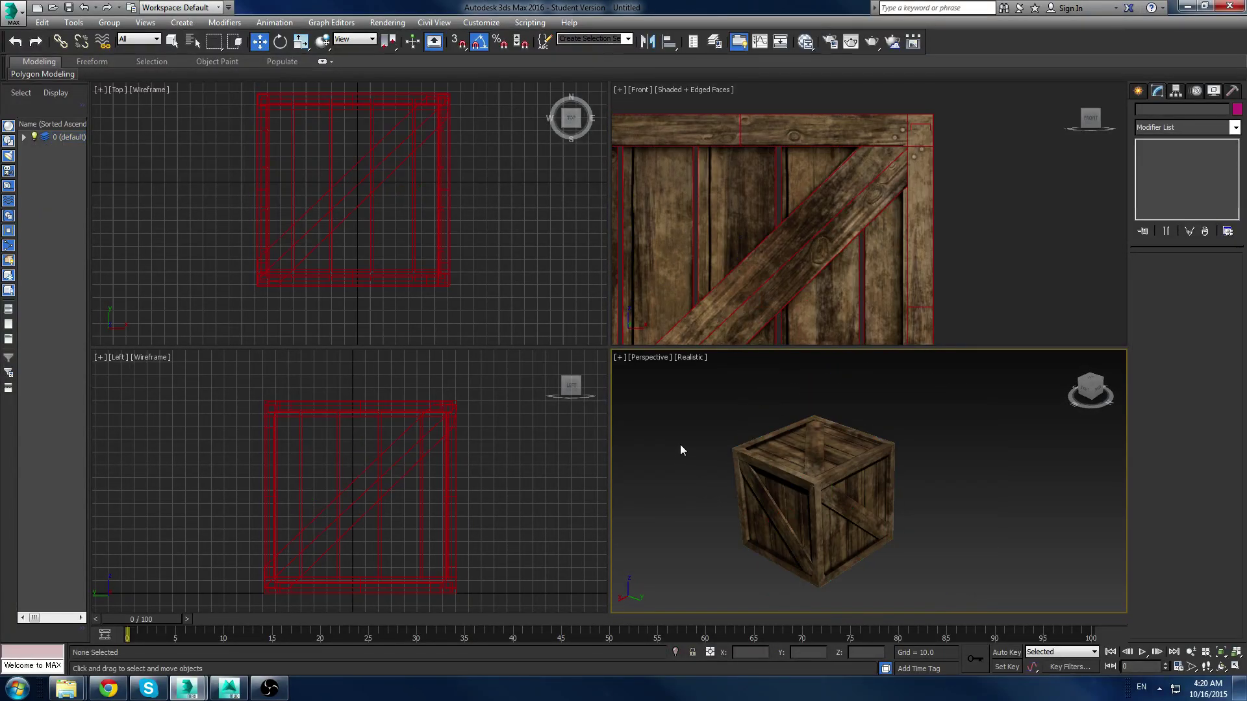
middle_click_drag(707, 450, 801, 453)
left_click(801, 453)
left_click(718, 393)
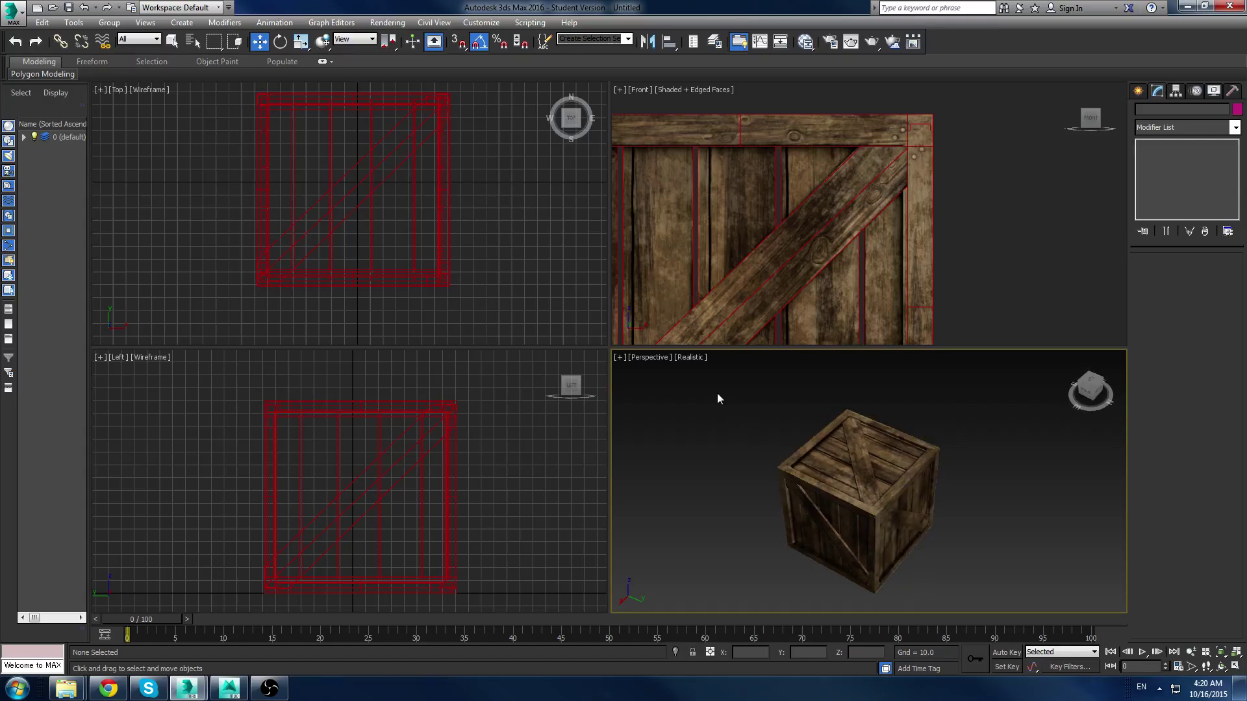
Step: Select all six crate panels and convert them to Editable Mesh
left_click_drag(1026, 591, 1018, 629)
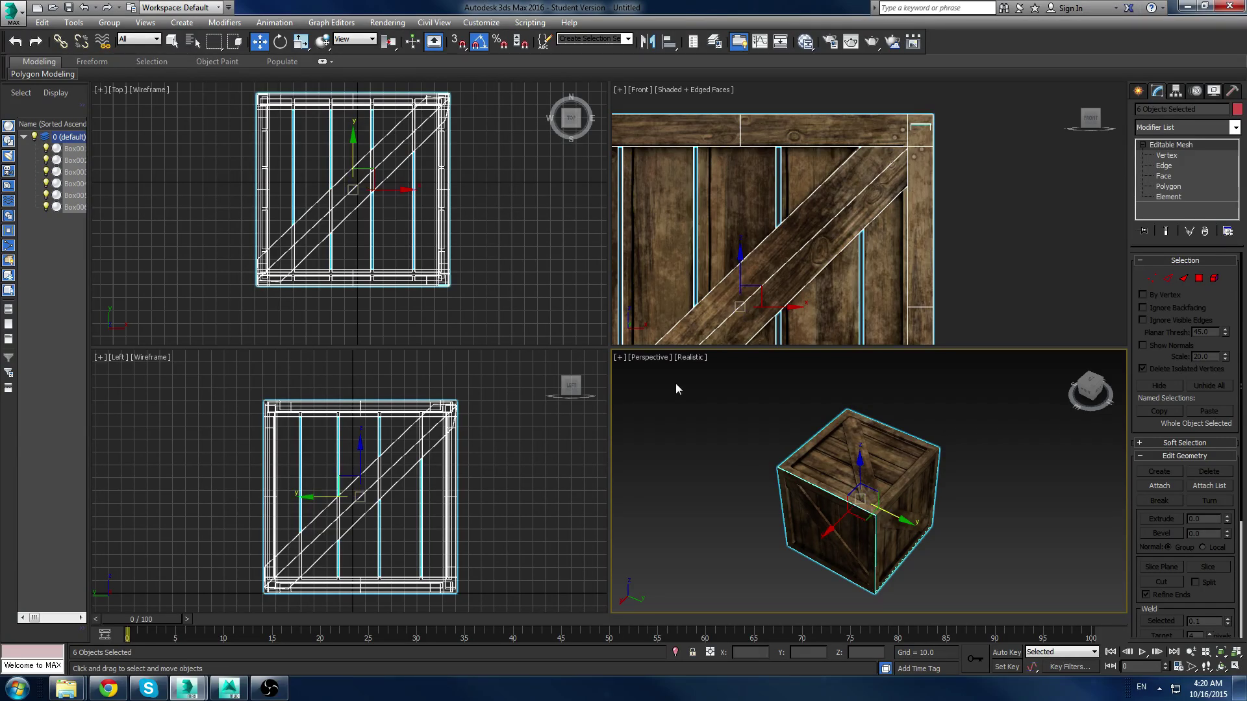
right_click(861, 458)
mouse_move(912, 564)
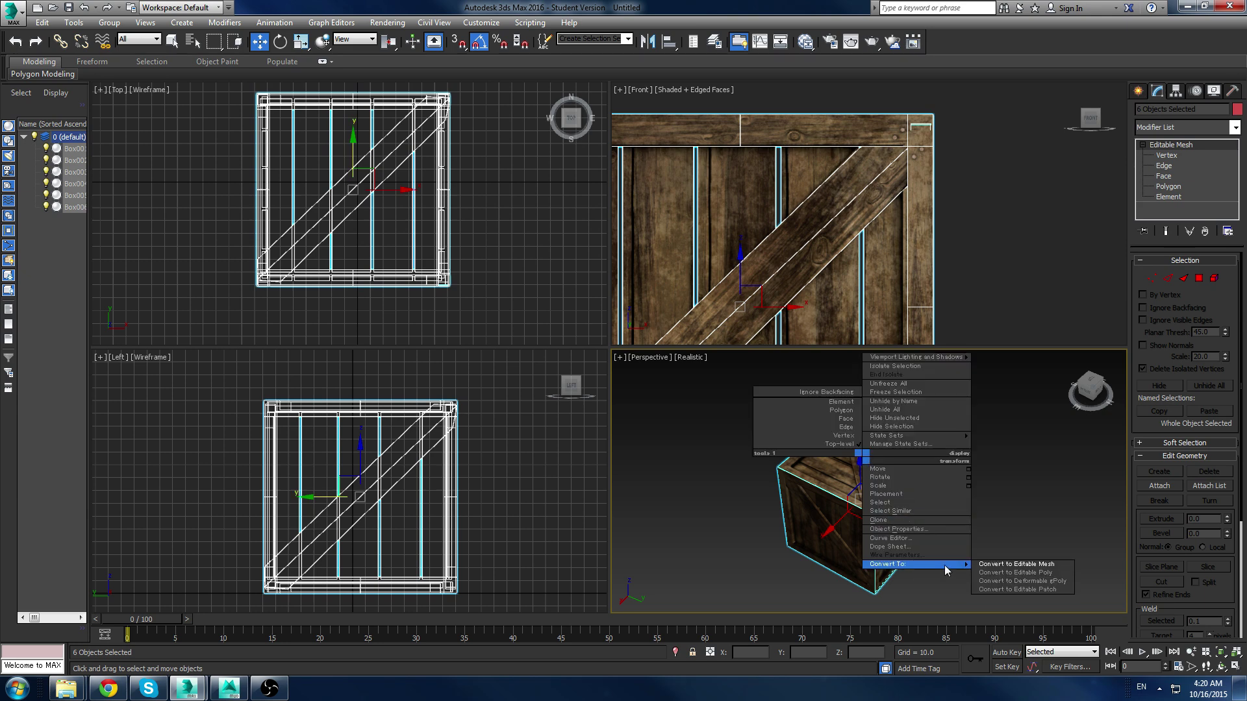
left_click(987, 565)
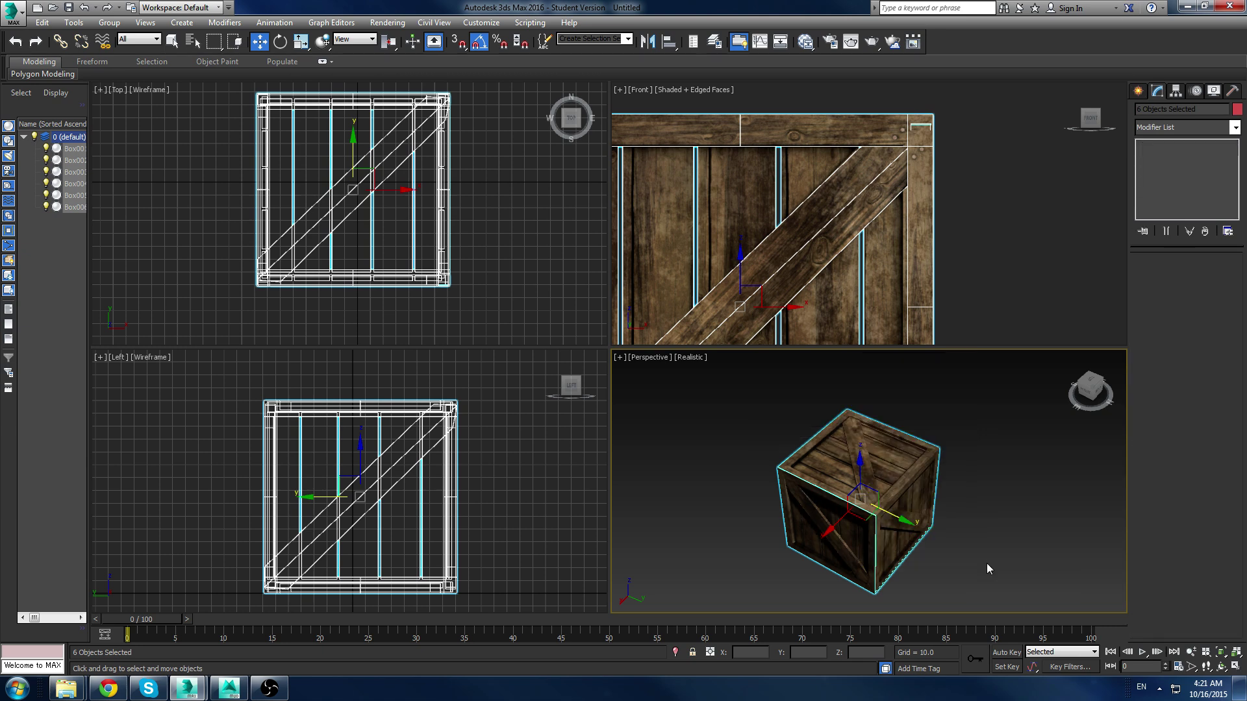
left_click(984, 518)
Step: Select one crate wall and attach the top panel and the adjacent wall to it
middle_click_drag(886, 504, 891, 517, "alt")
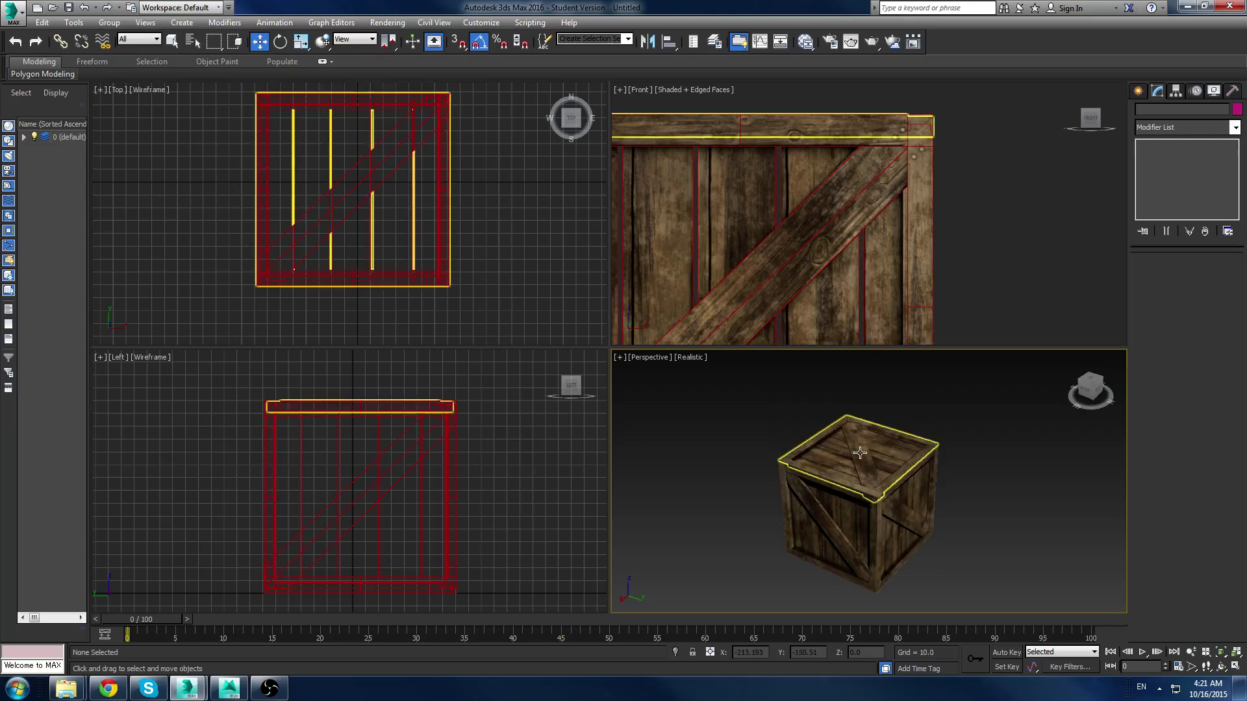
left_click(863, 452)
left_click(893, 513)
left_click(836, 528)
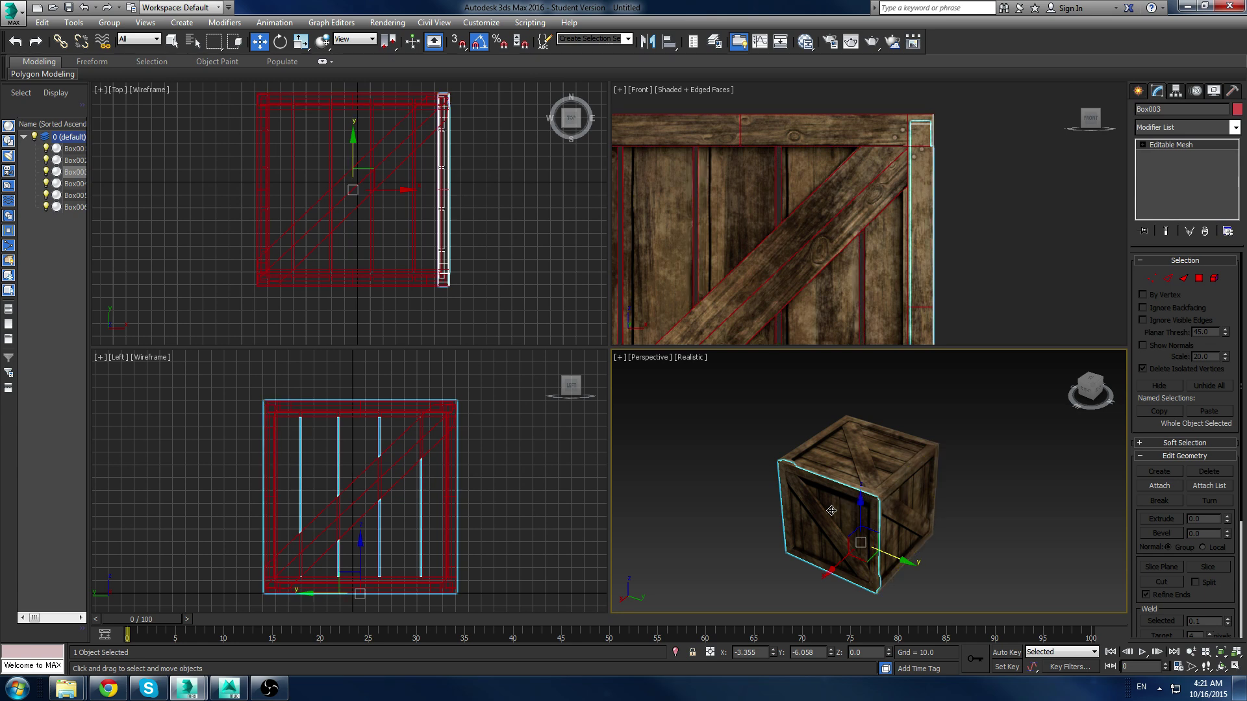
left_click(954, 419)
left_click(839, 523)
left_click(1147, 482)
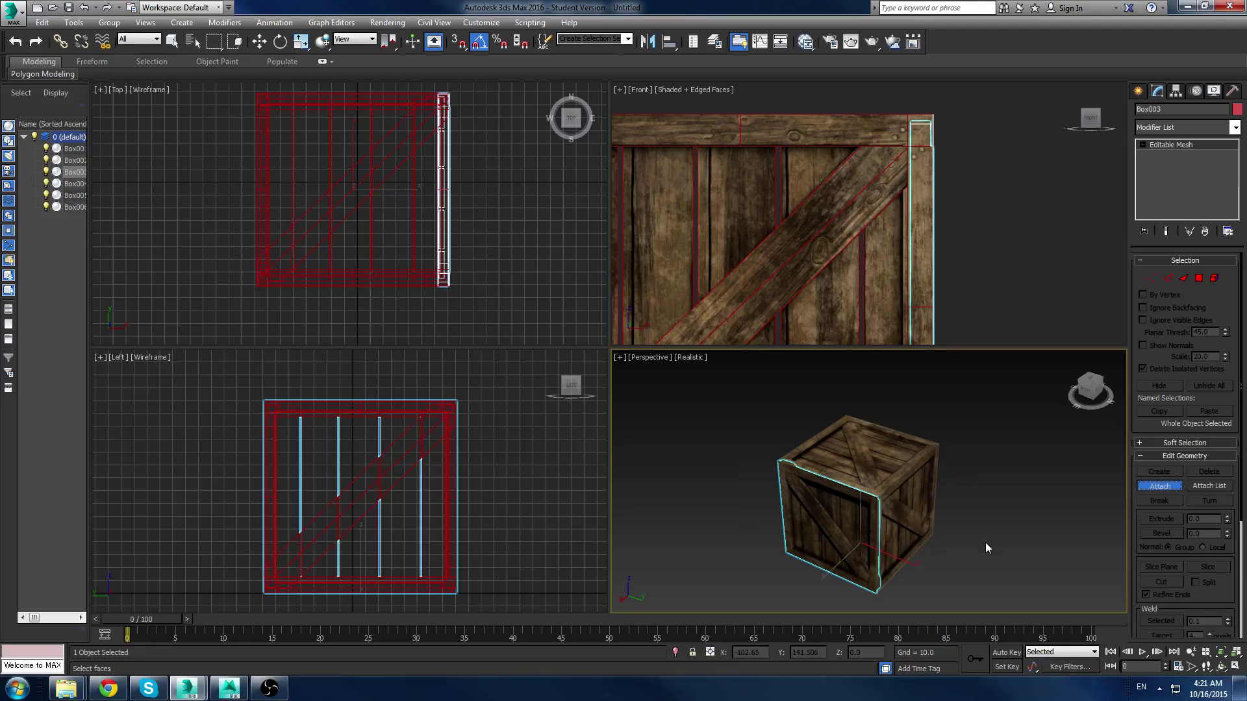
left_click(858, 451)
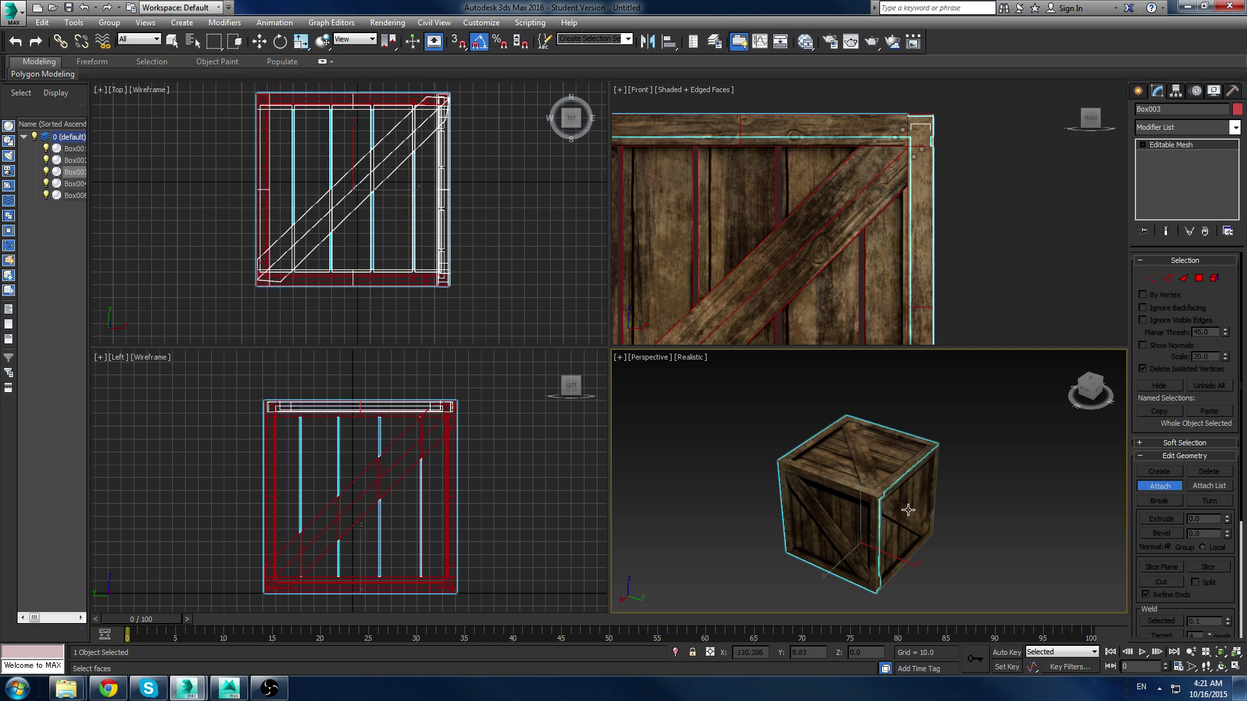
left_click(908, 510)
Step: Attach the two remaining walls and the bottom panel so the crate is a single mesh
middle_click_drag(1022, 544, 860, 500, "alt")
left_click(860, 499)
middle_click_drag(904, 550, 804, 570, "alt")
left_click(866, 520)
middle_click_drag(895, 507, 872, 493, "alt")
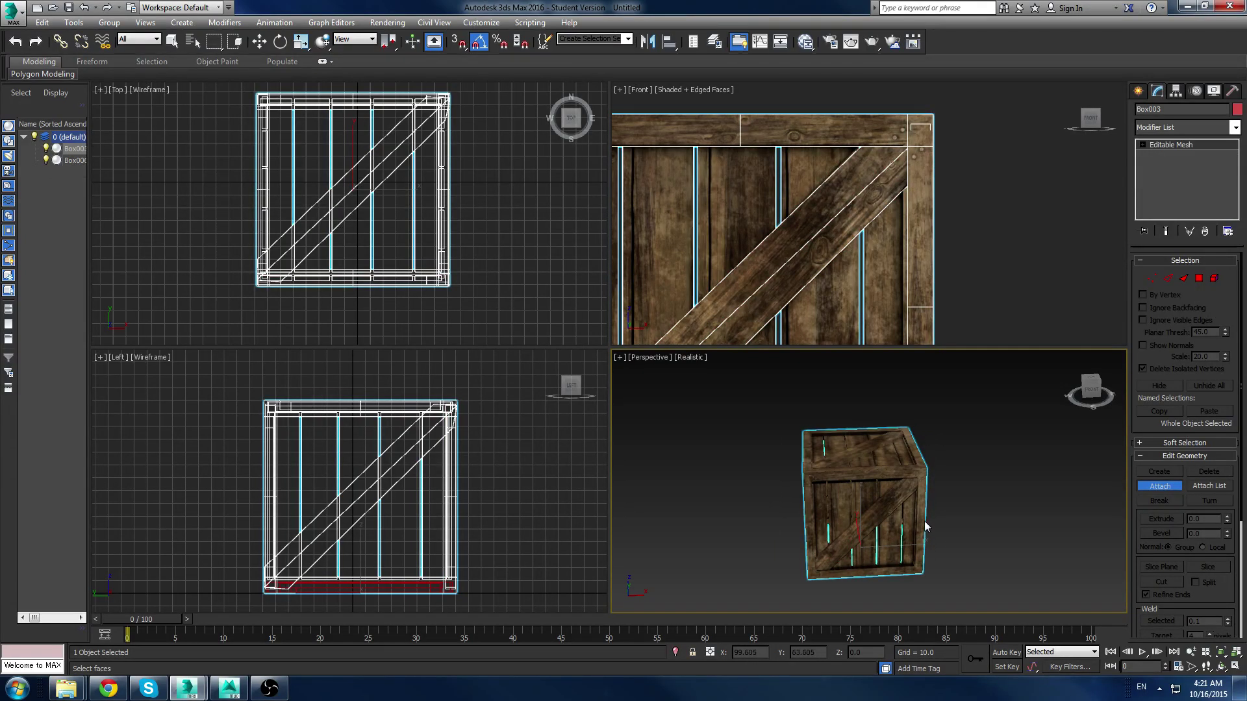
left_click(881, 562)
mouse_move(881, 562)
middle_mouse_down("alt")
mouse_move(894, 556)
mouse_move(896, 579)
middle_mouse_up("alt")
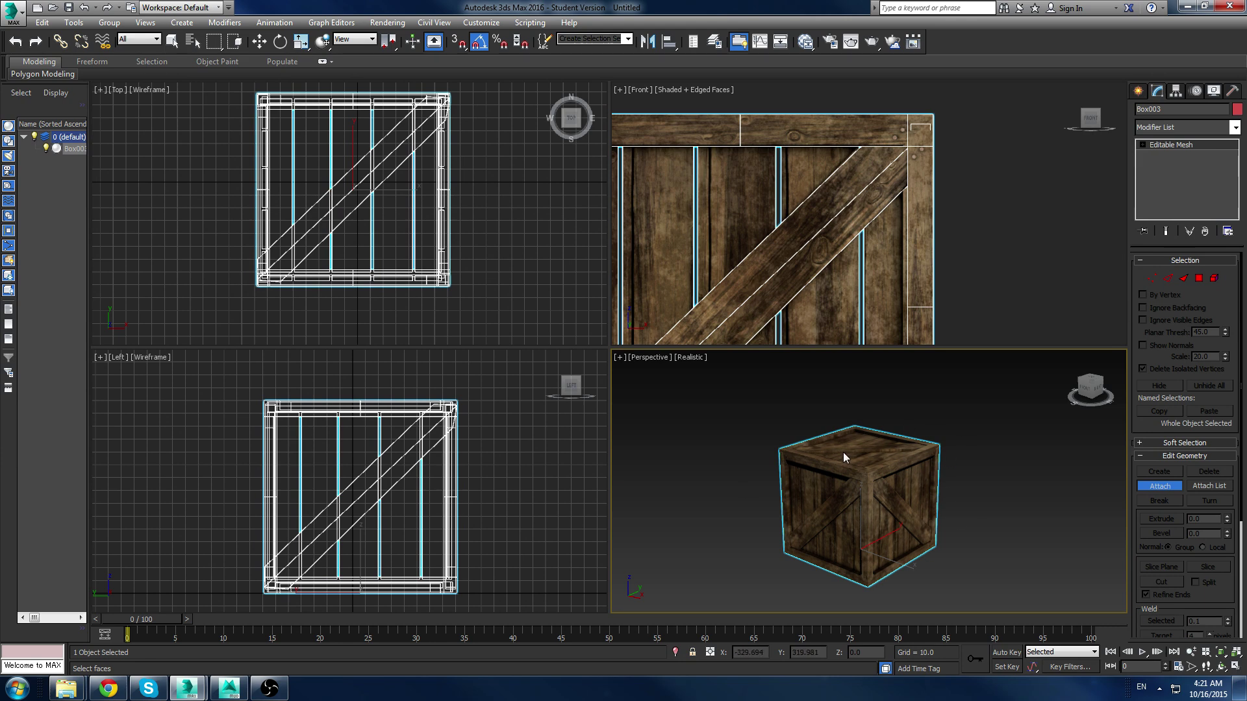
middle_click_drag(843, 452, 811, 458, "alt")
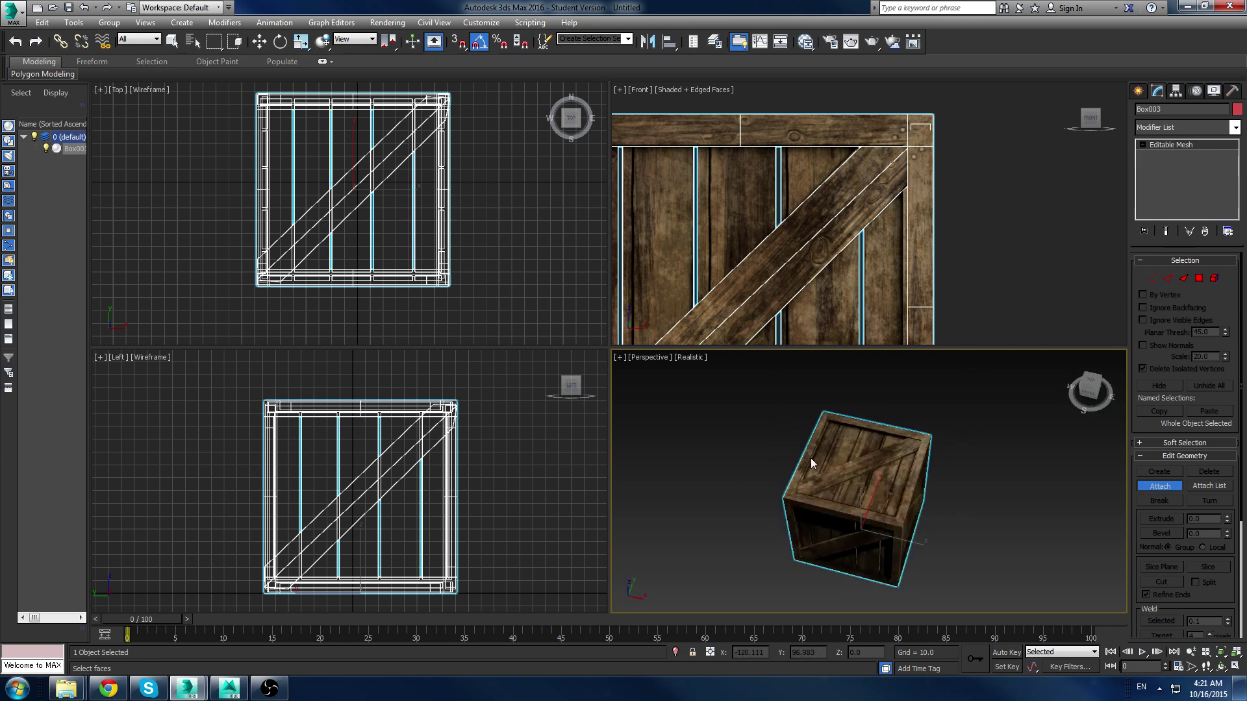
key("w")
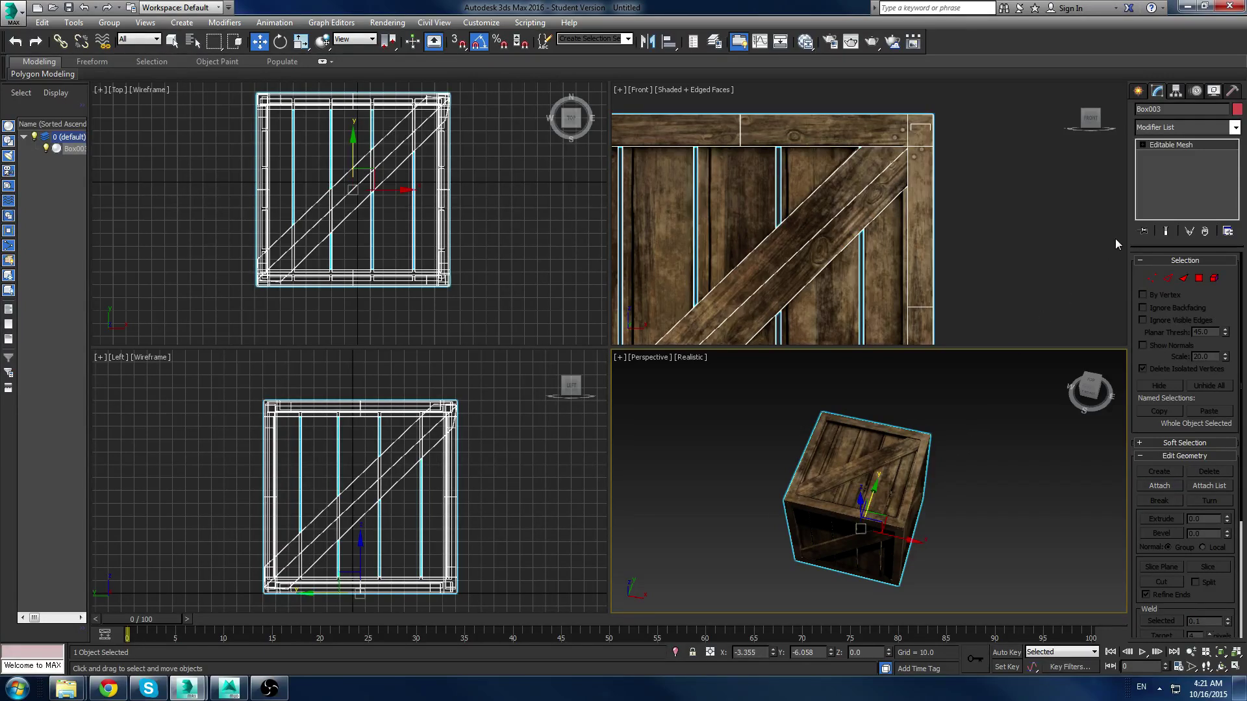
Step: Select every vertex of the combined crate mesh at Vertex level
left_click(1141, 146)
left_click(1144, 155)
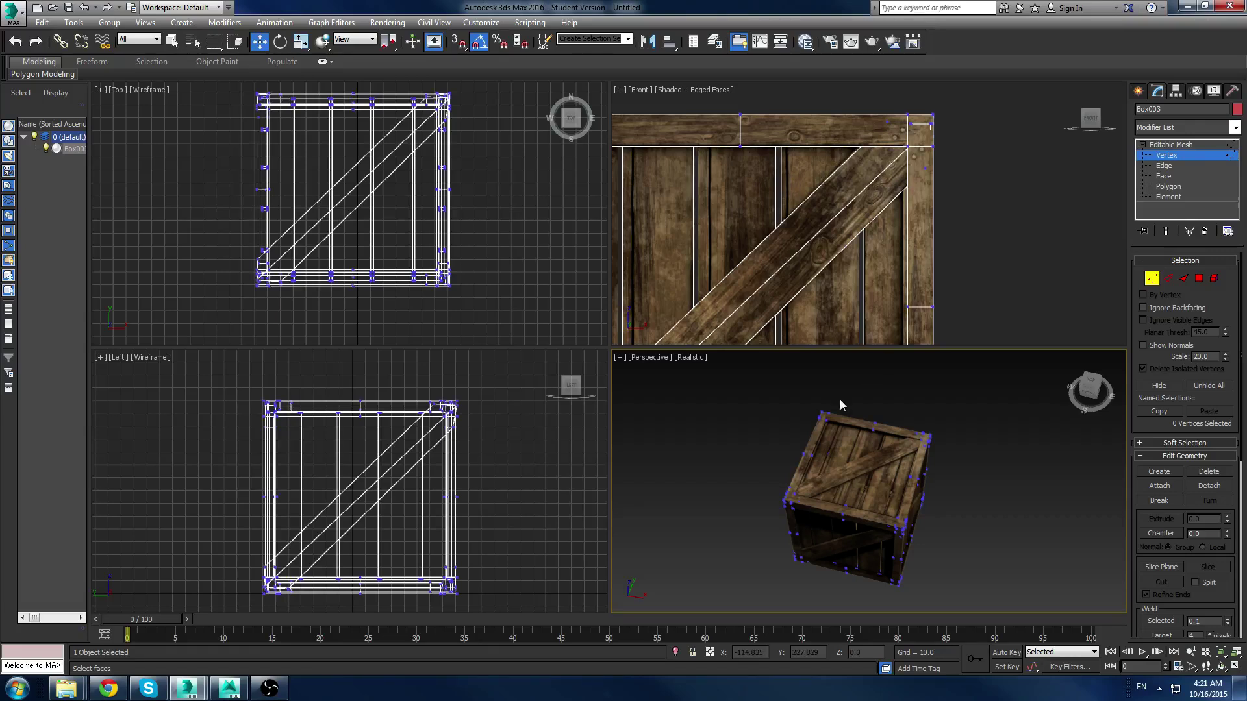
left_click_drag(243, 85, 525, 380)
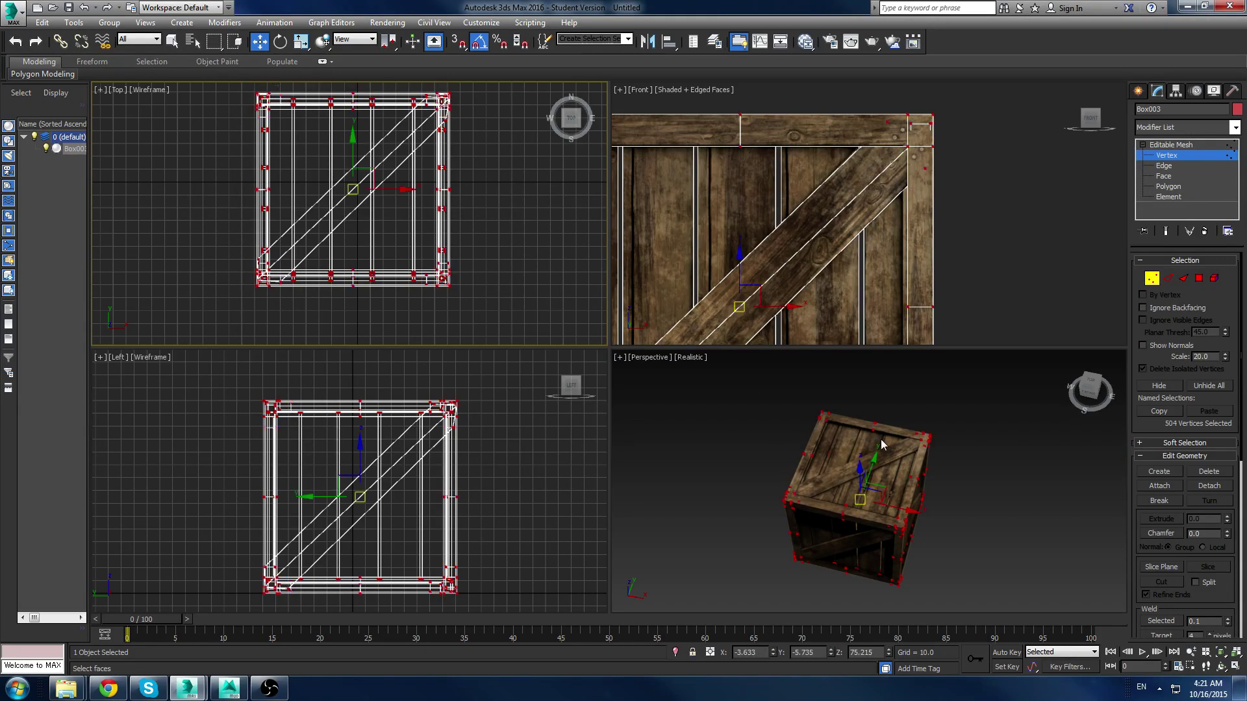
middle_click_drag(881, 439, 795, 508, "alt")
scroll(863, 481, "up", 4)
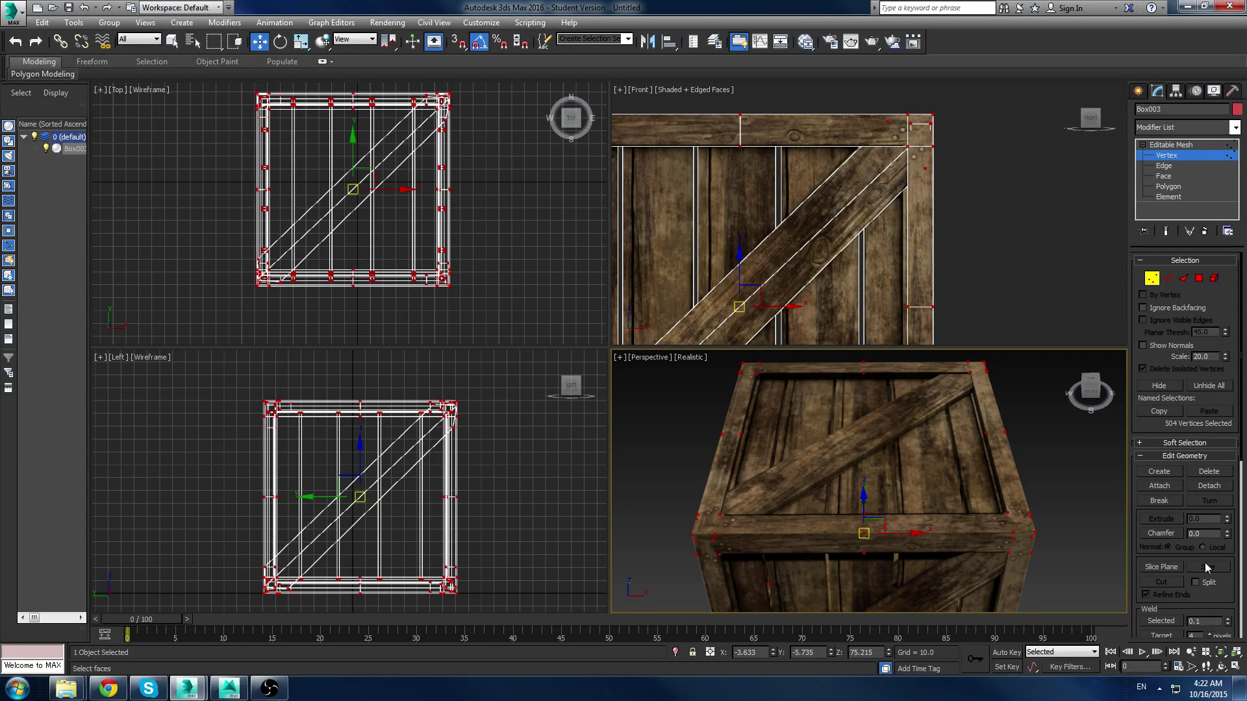
Step: Try welding the selected vertices with a 0.1 threshold, undoing each weld
left_click(1168, 622)
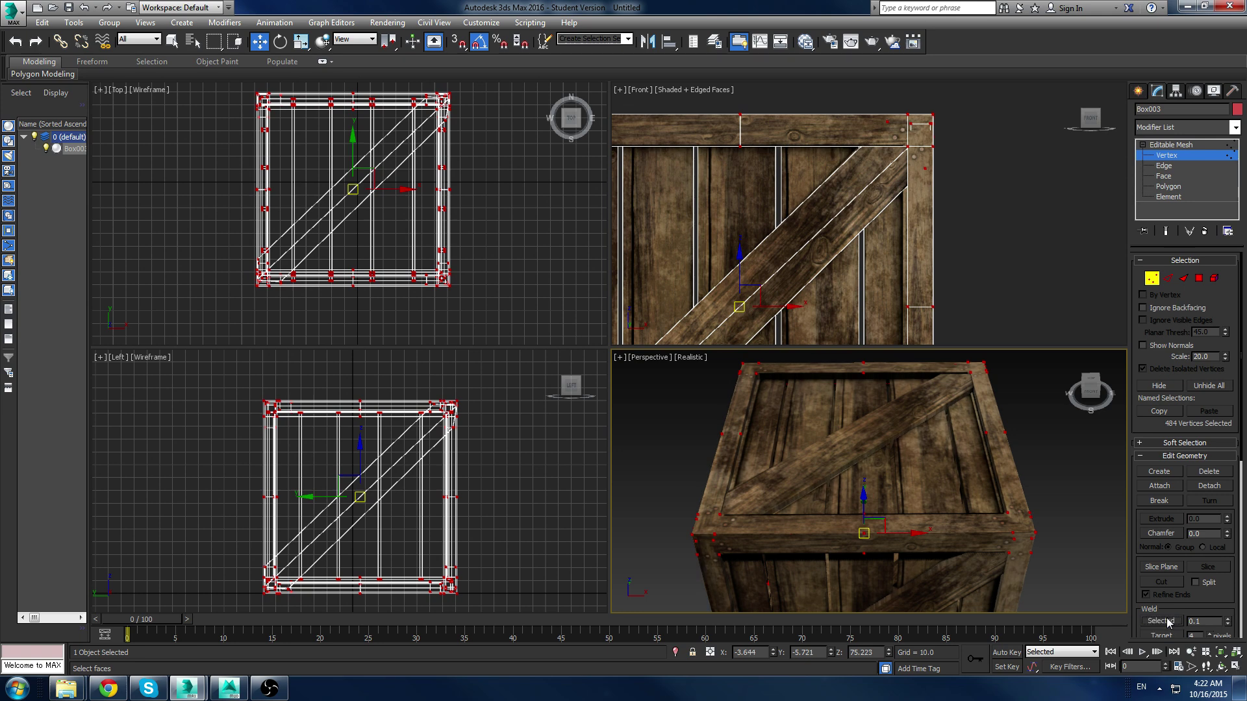
key("ctrl+z")
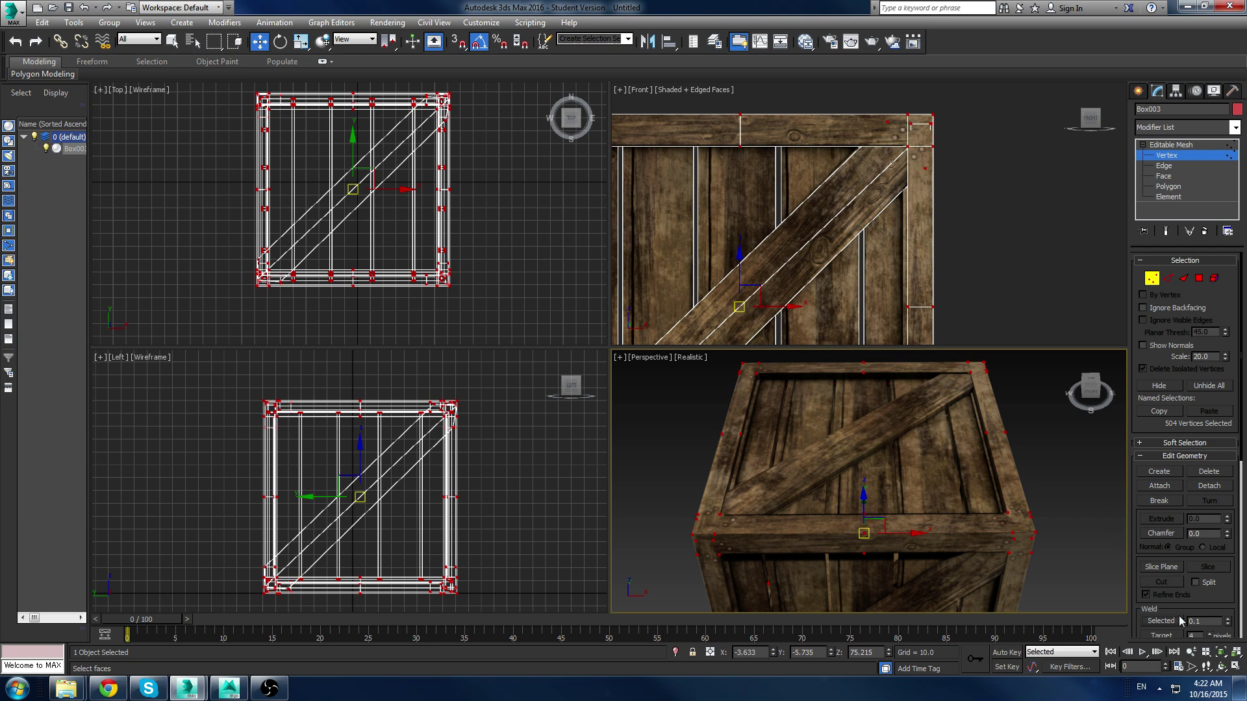
middle_click_drag(823, 461, 870, 447, "alt")
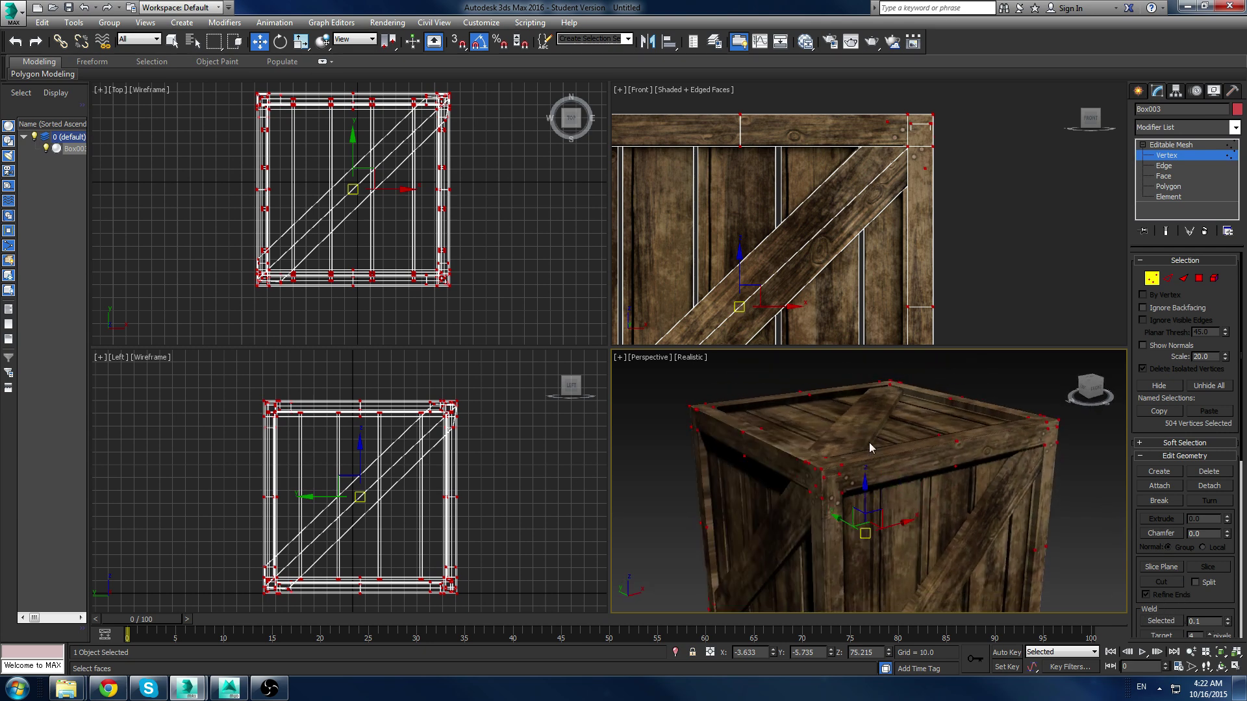
left_click(1162, 621)
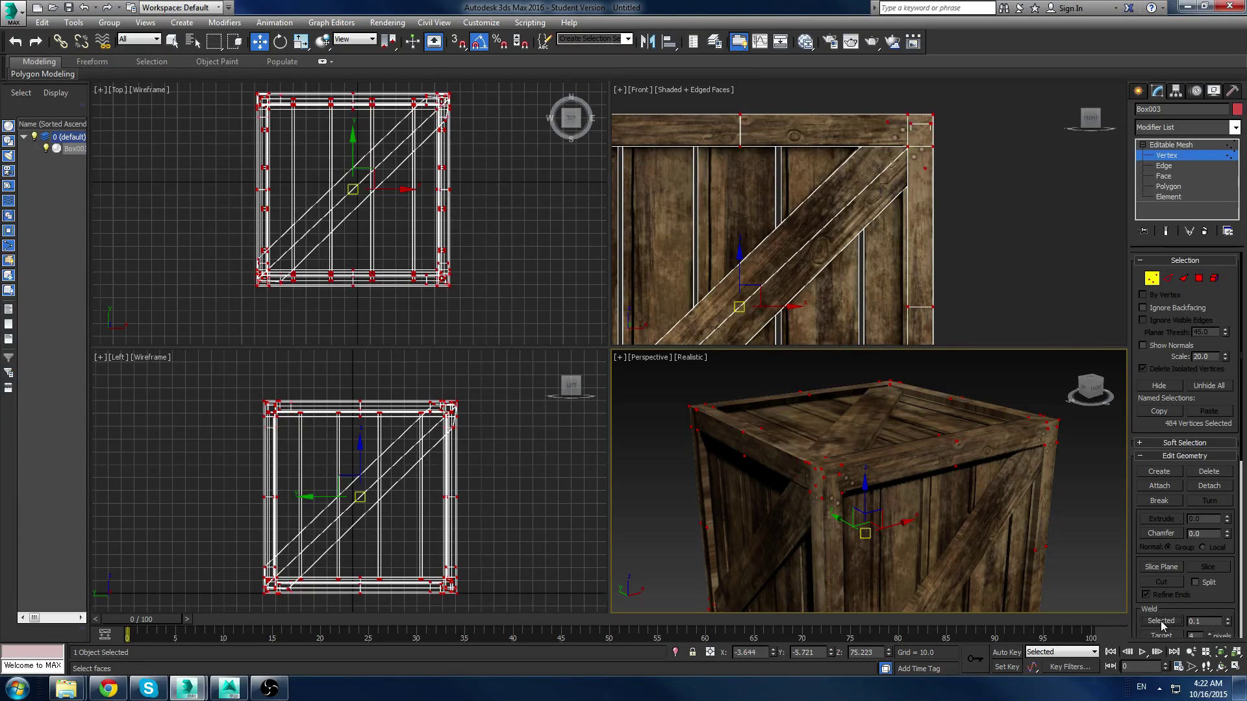
key("ctrl+z")
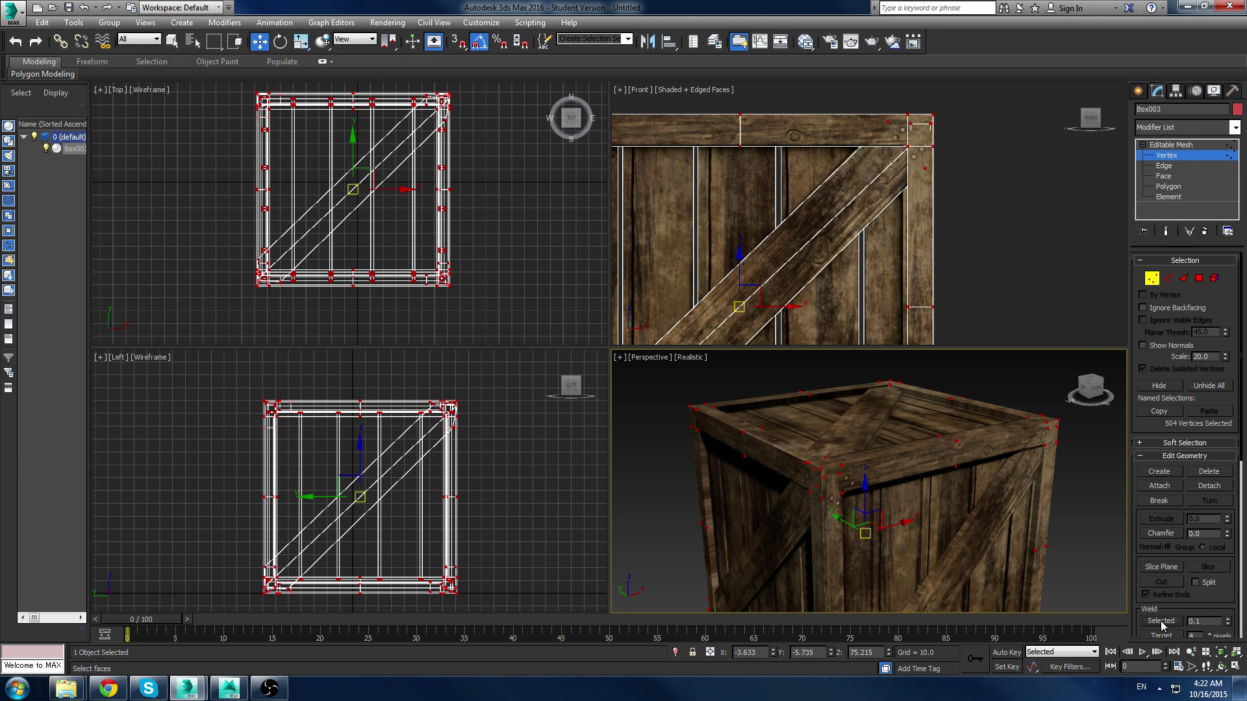
left_click(1161, 620)
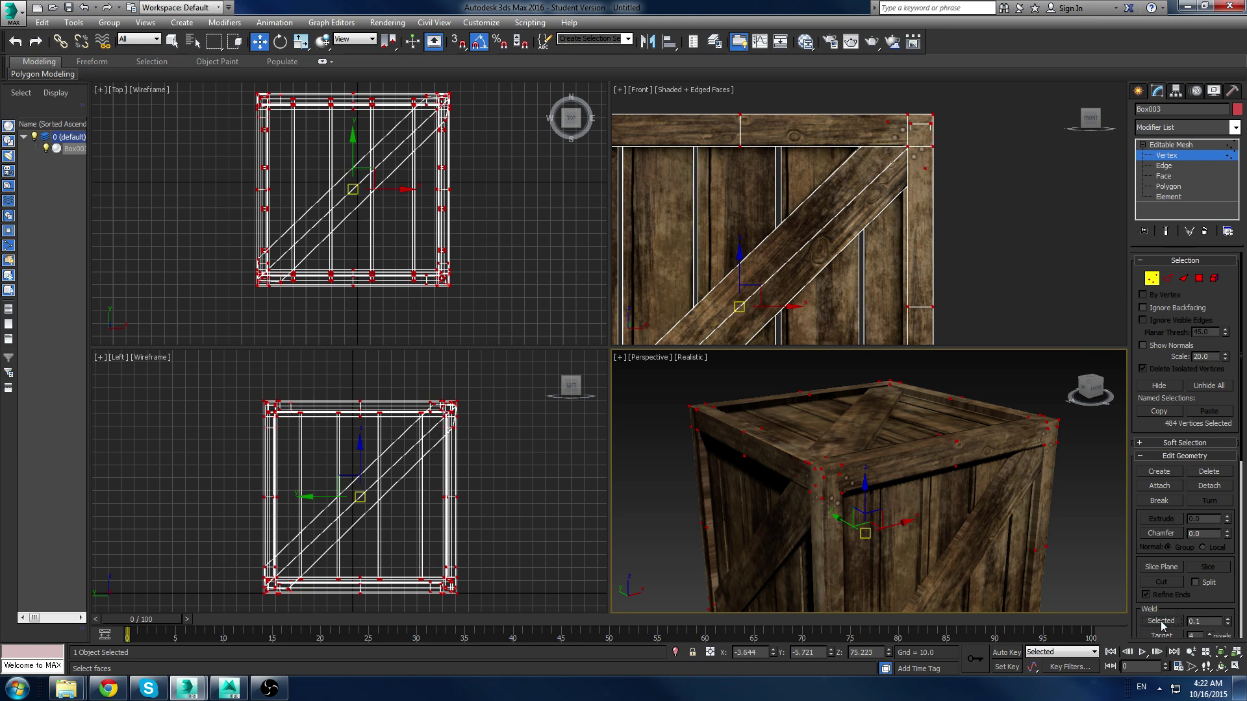
key("ctrl+z")
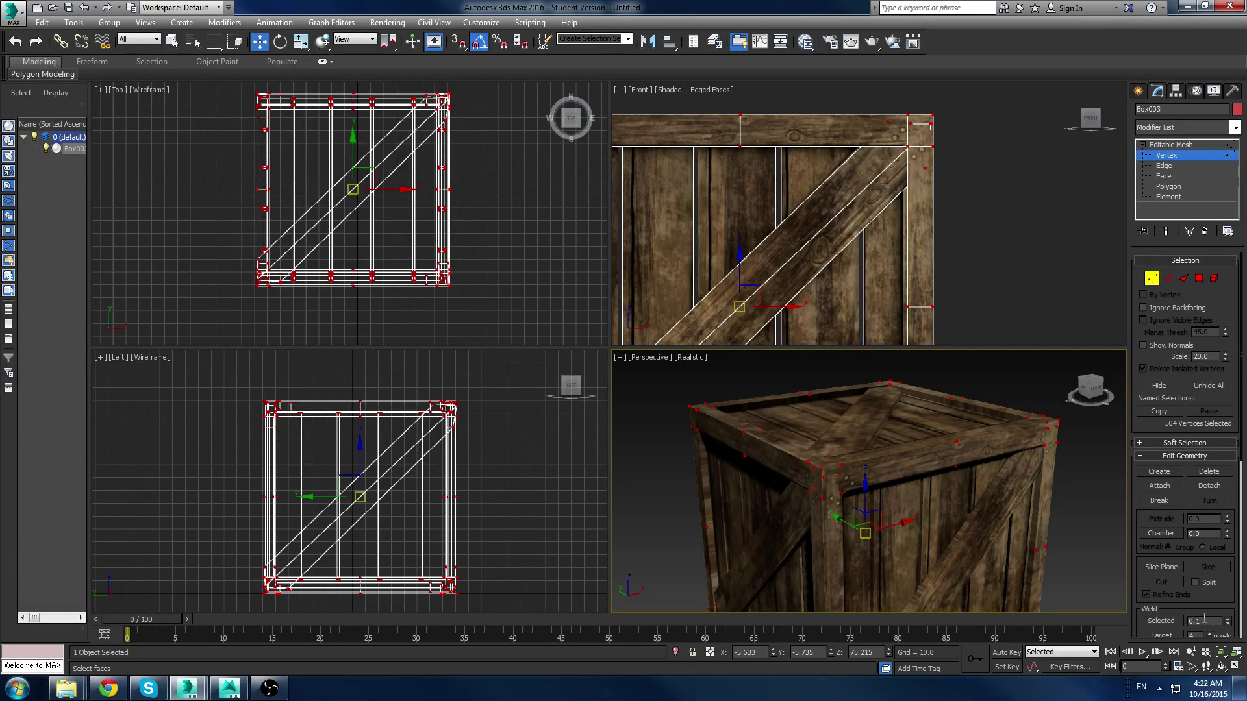
Step: Set the weld threshold to 1 and weld the crate's selected vertices
left_click_drag(1203, 621, 1121, 622)
type("1")
left_click(1157, 621)
left_click(1157, 621)
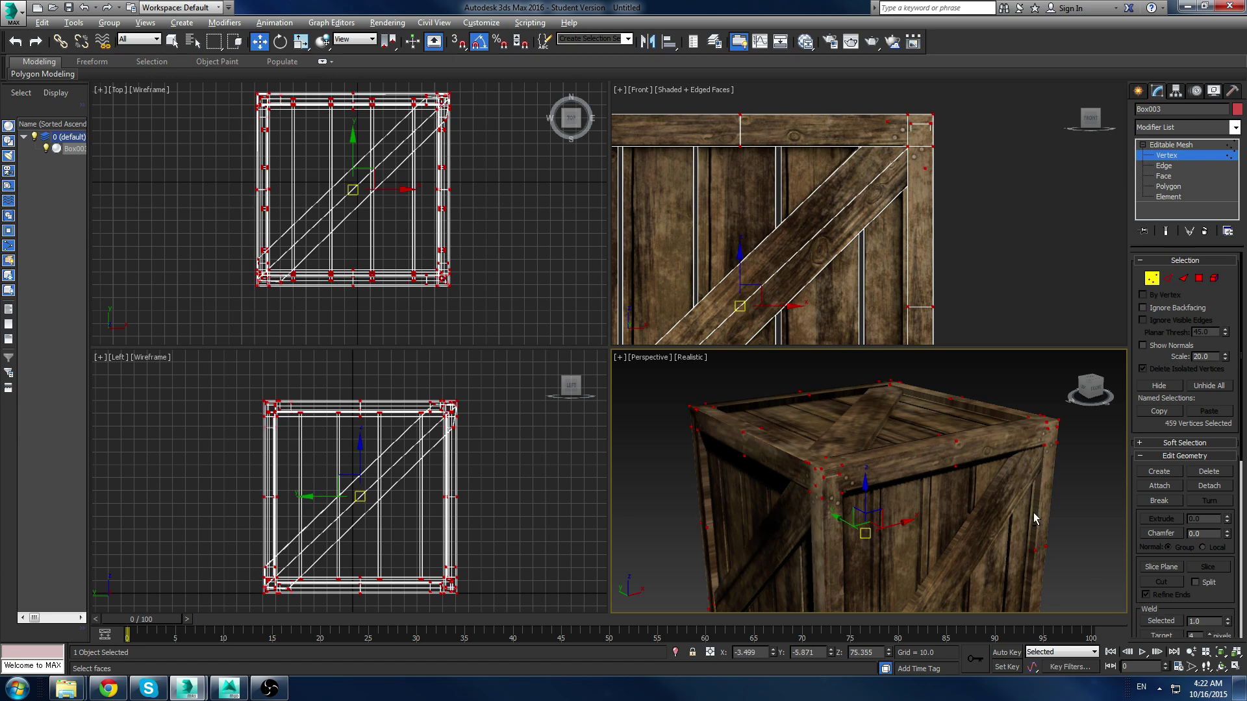
middle_click_drag(1037, 520, 987, 395, "alt")
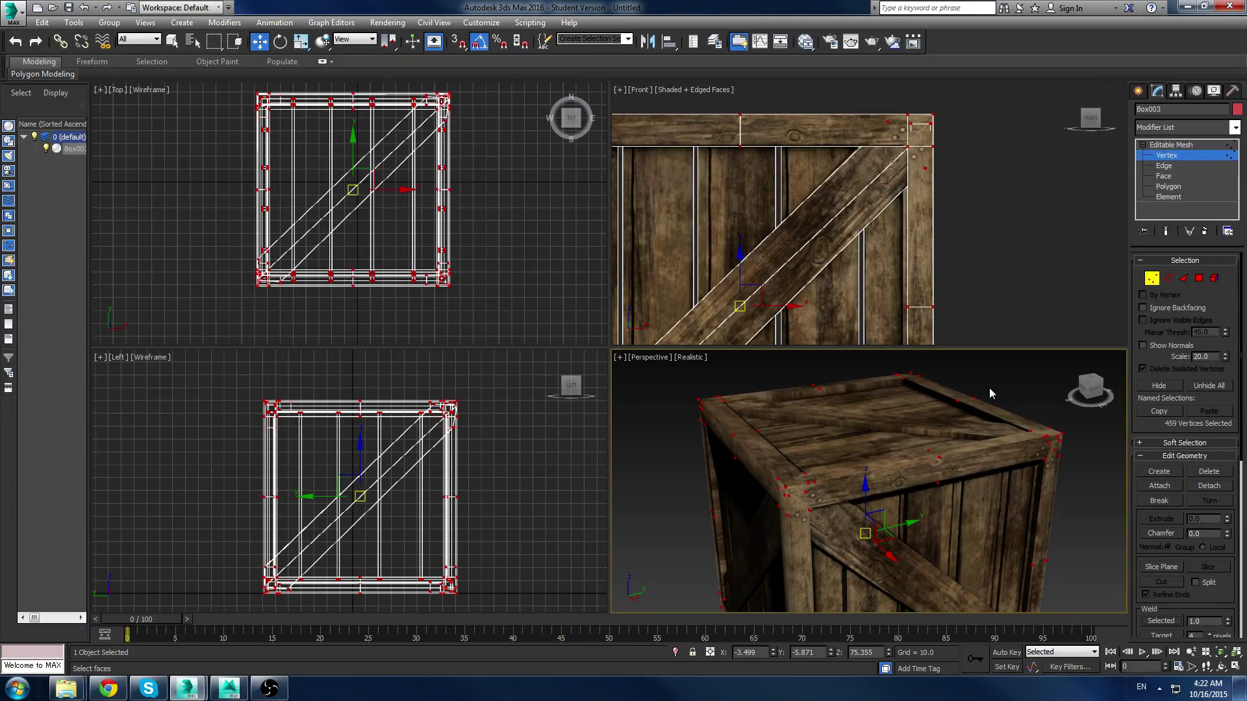
key("ctrl+z")
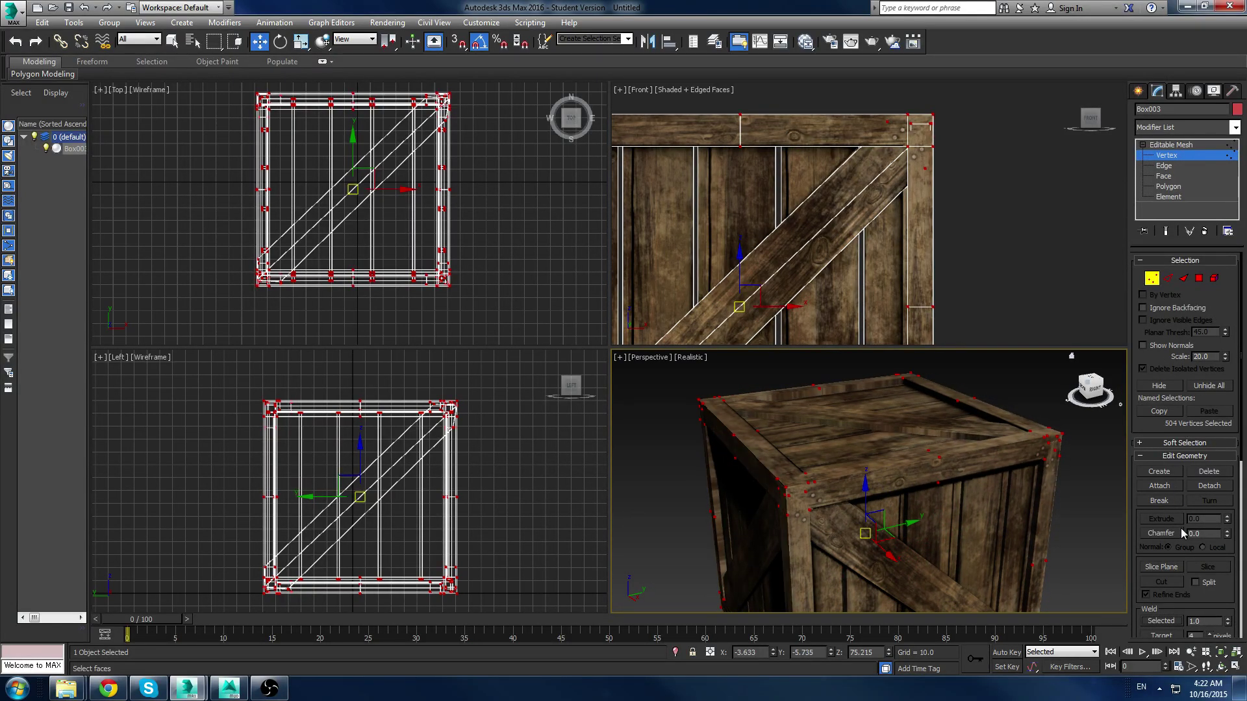
left_click(1161, 621)
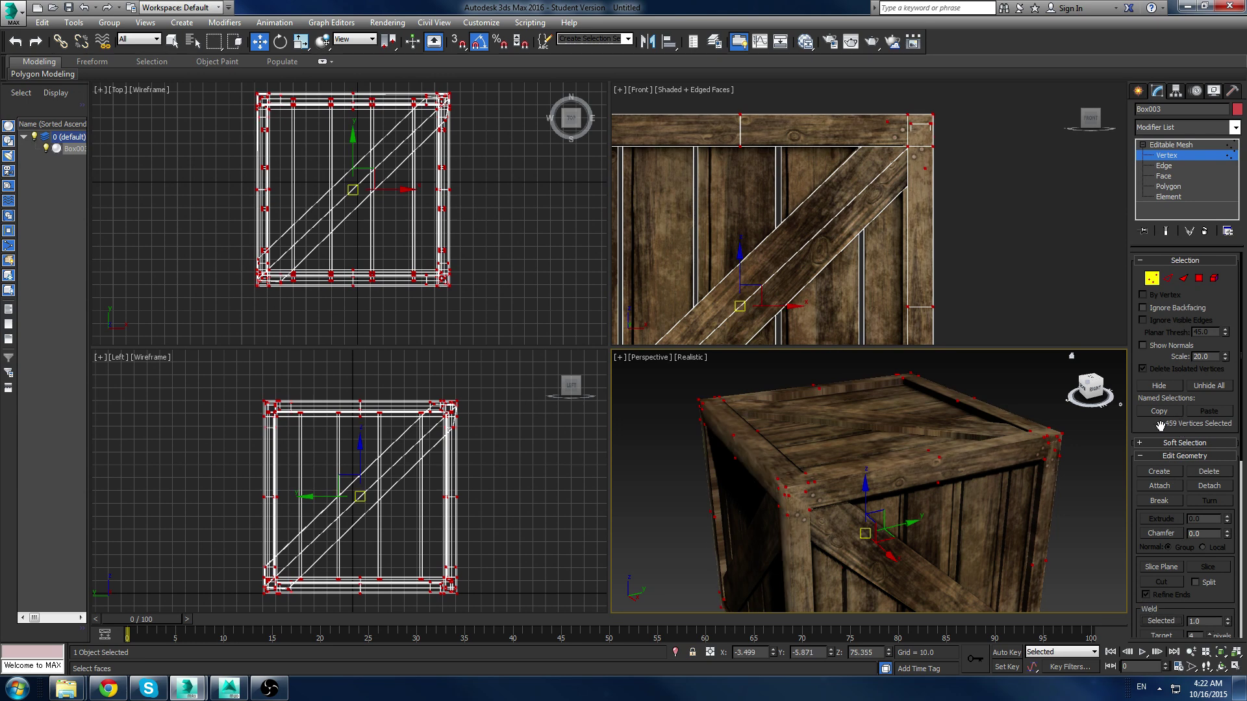
Step: Switch the crate mesh to Polygon level and select all of its polygons
mouse_move(911, 415)
middle_mouse_down()
mouse_move(901, 438)
mouse_move(903, 416)
middle_mouse_up()
scroll(901, 445, "down", 2)
scroll(897, 446, "up", 1)
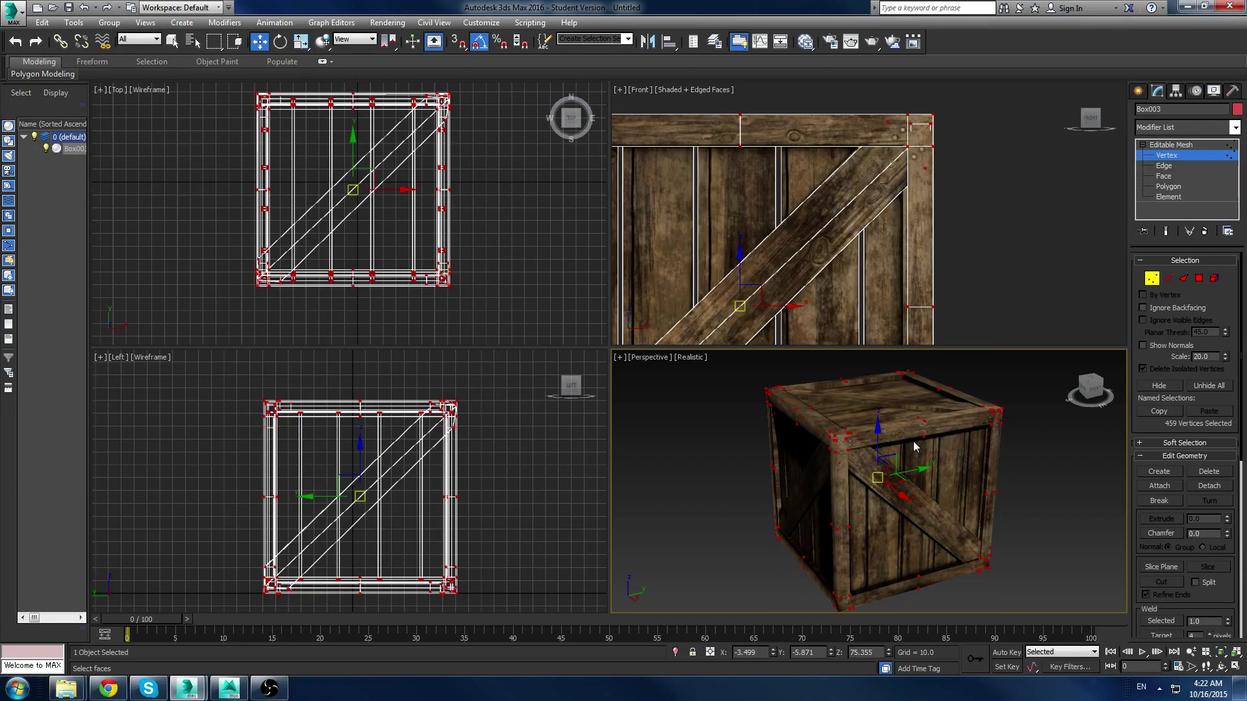
key("alt")
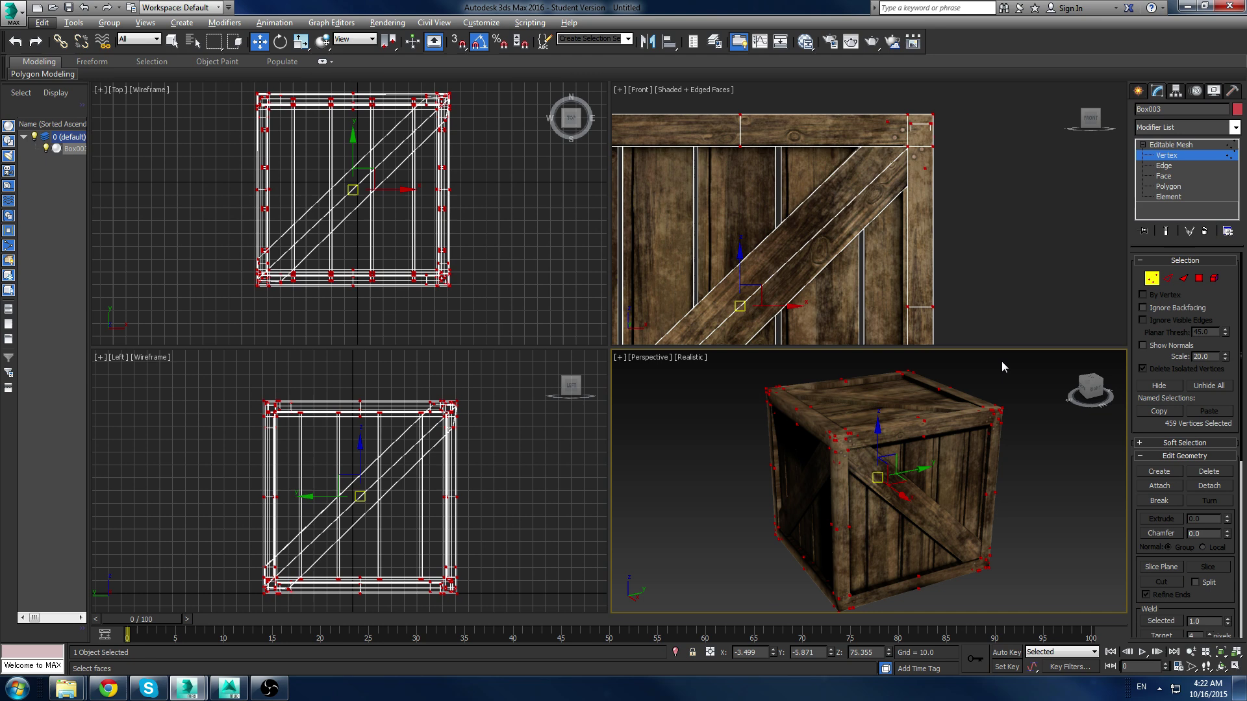
left_click(1167, 187)
left_click(909, 503)
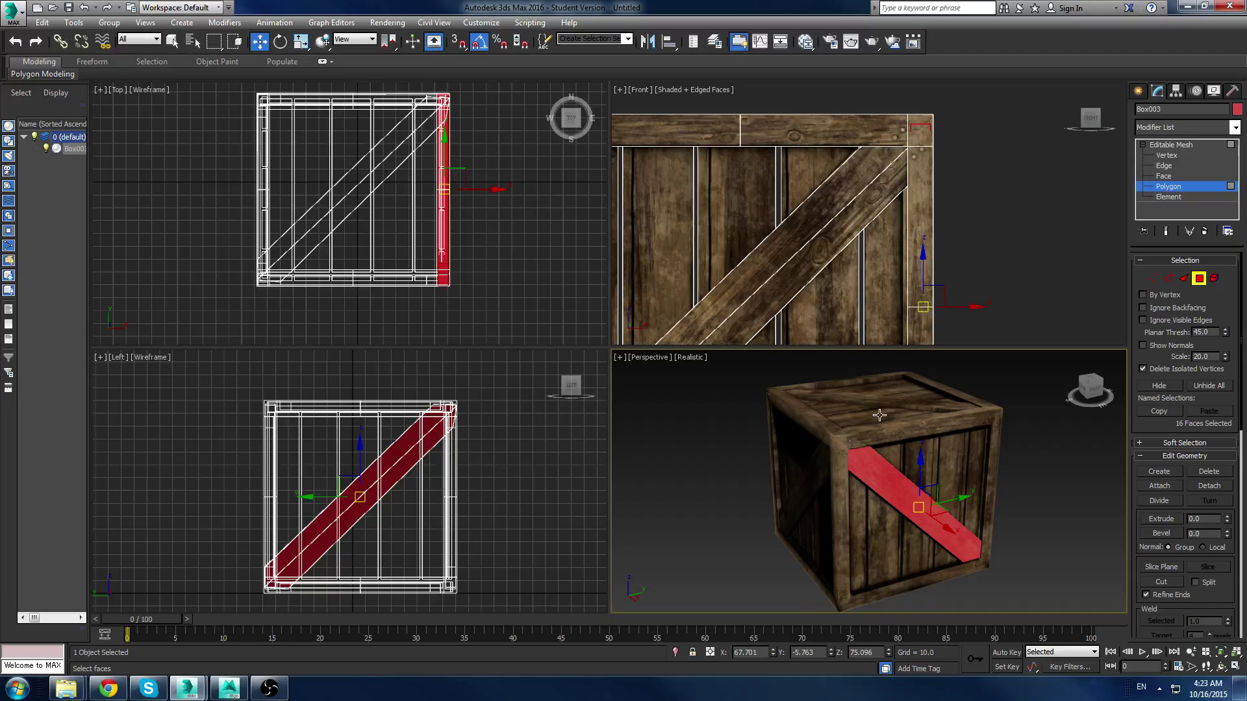
scroll(781, 394, "down", 3)
key("ctrl+a")
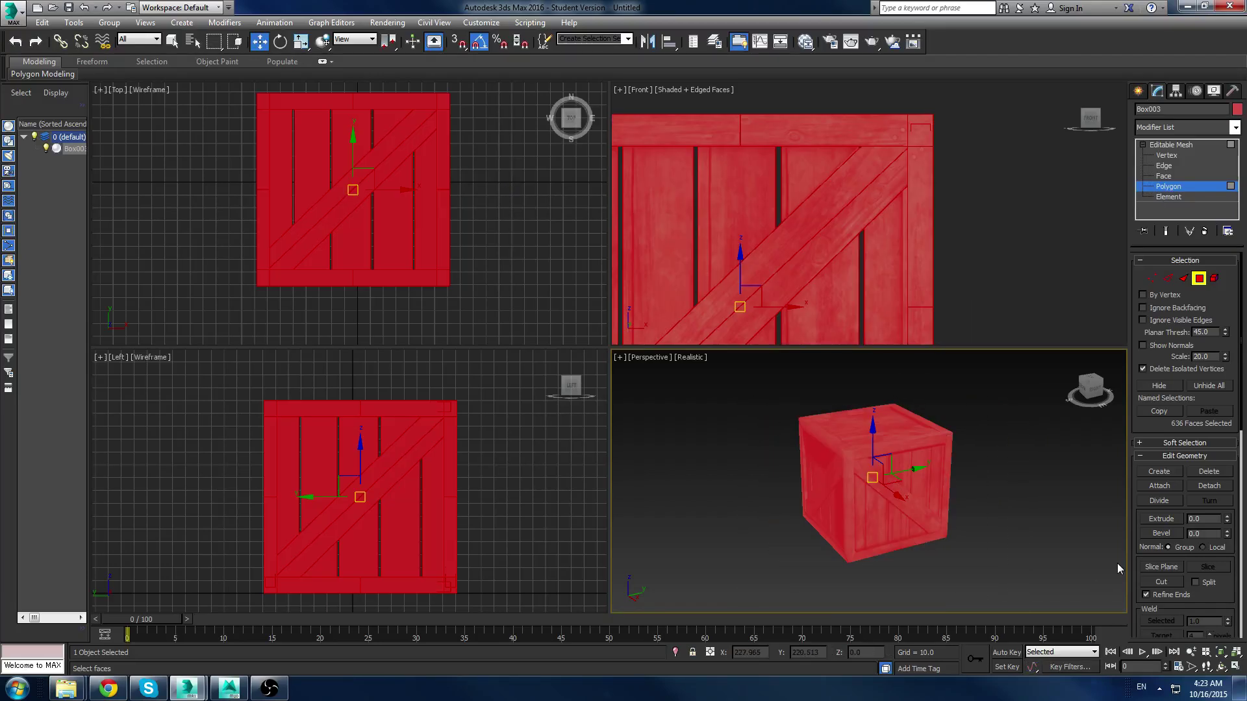
Step: Clear all smoothing groups from the crate's selected polygons
left_click_drag(1133, 572, 1137, 128)
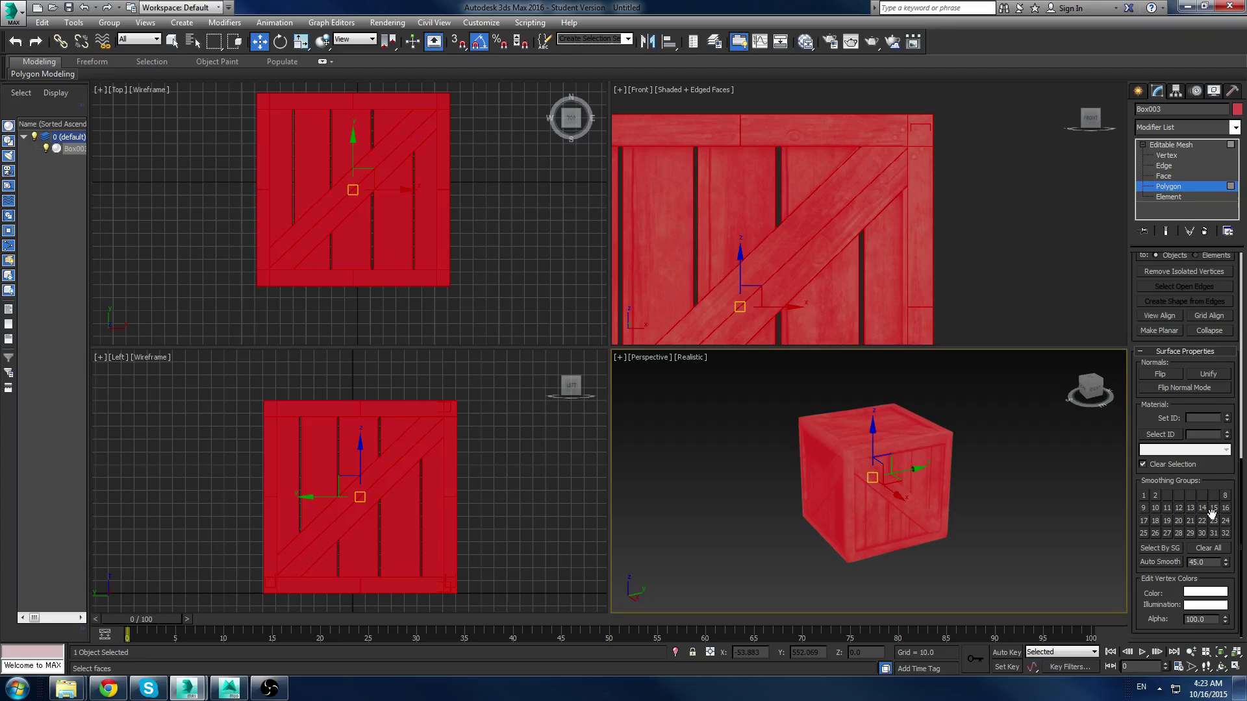
left_click(1158, 549)
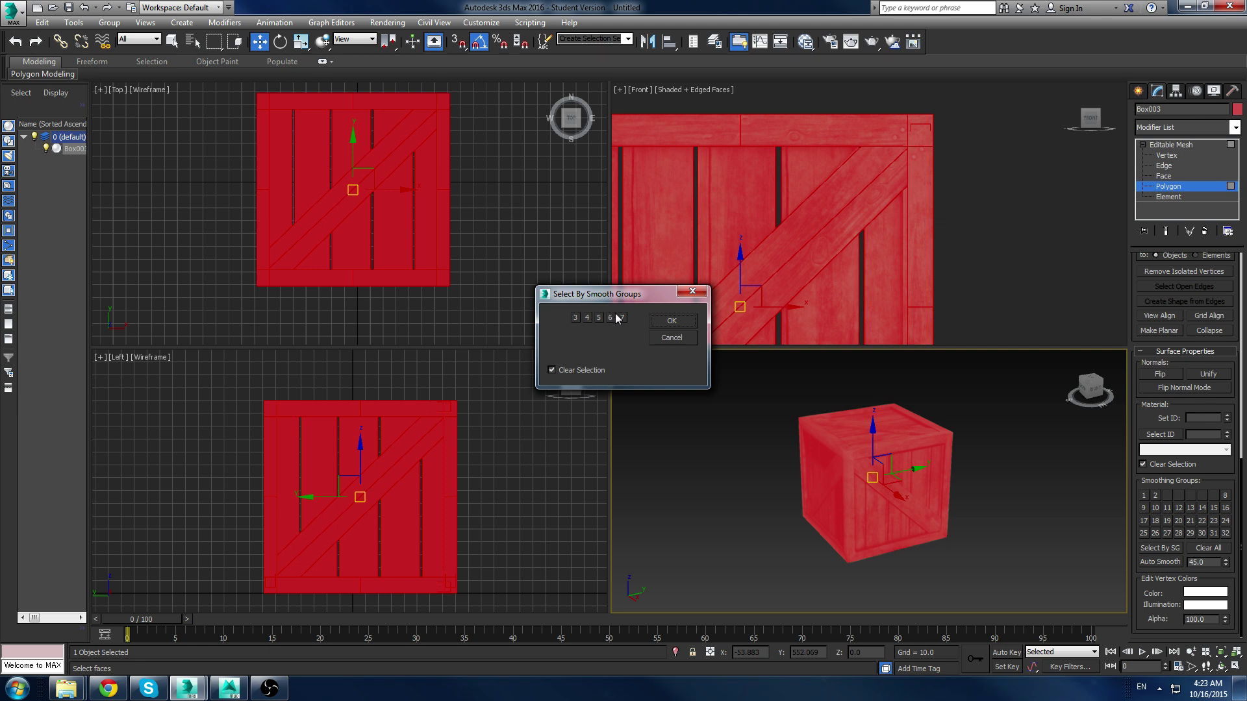
left_click(674, 338)
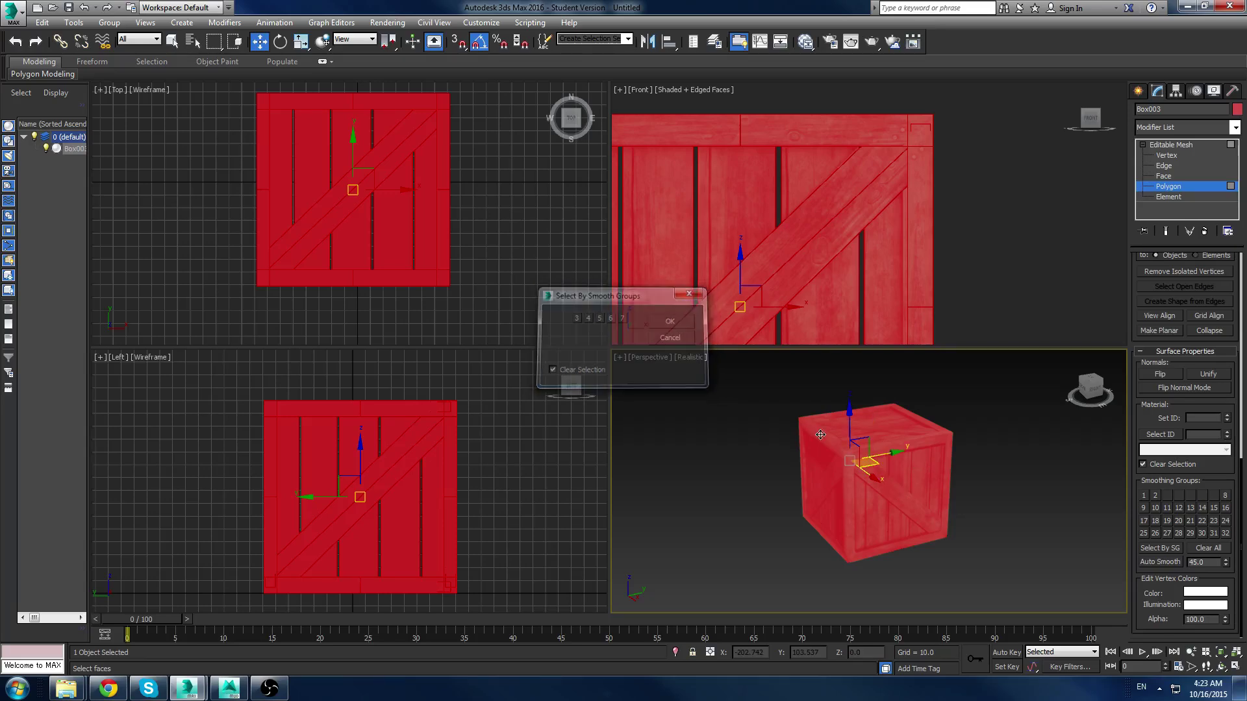
left_click(1213, 551)
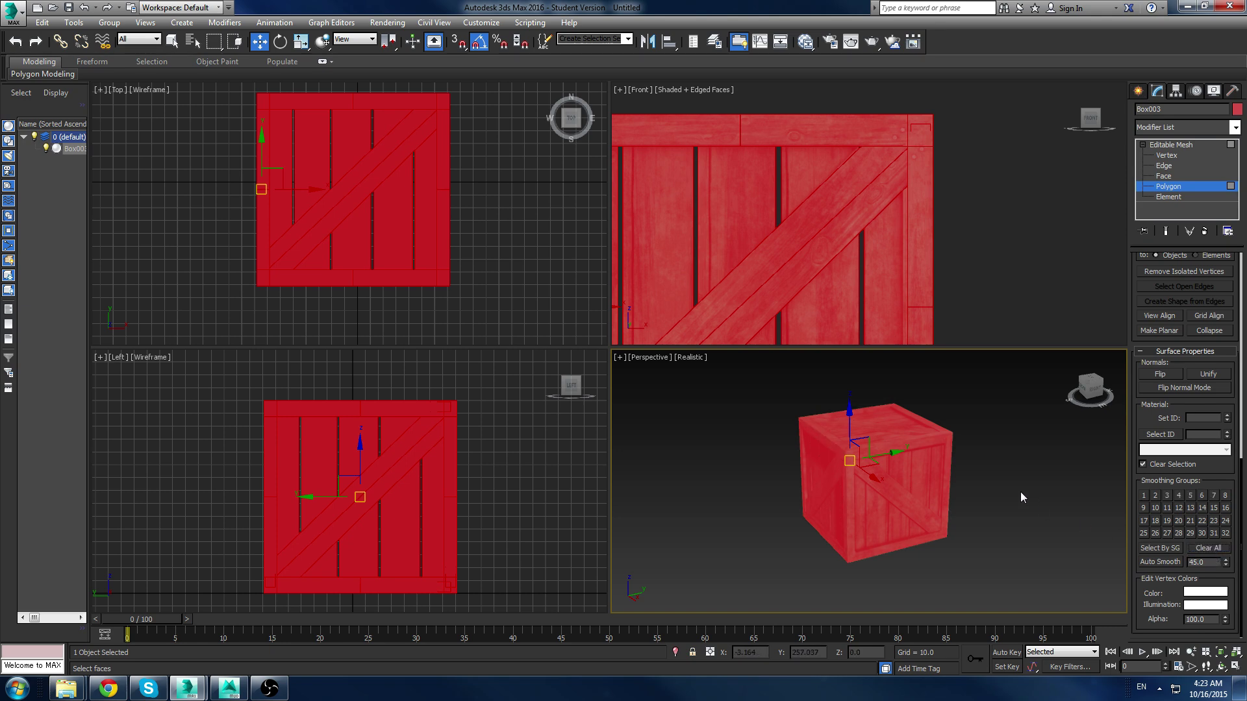
Step: Leave Polygon level, frame the whole crate in the perspective view and deselect it
left_click(826, 468)
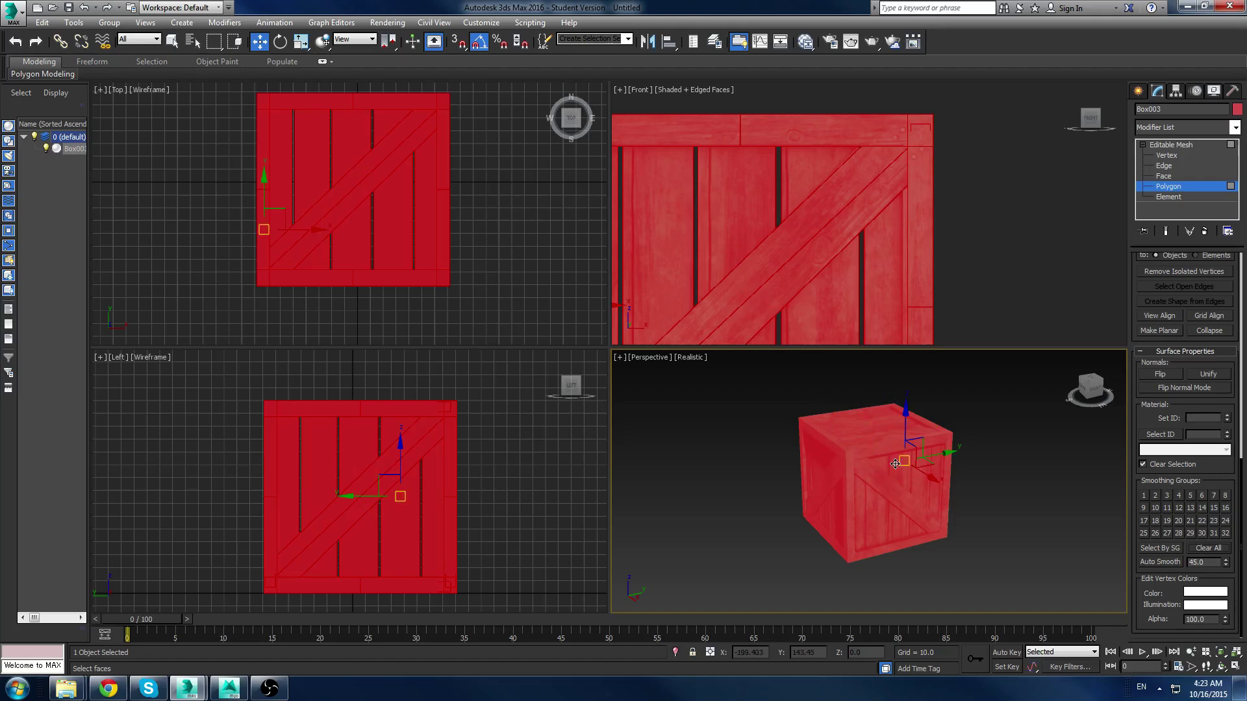
middle_click_drag(914, 468, 1045, 460)
left_click(993, 482)
left_click(1138, 90)
left_click(980, 455)
left_click_drag(772, 382, 1062, 643)
key("z")
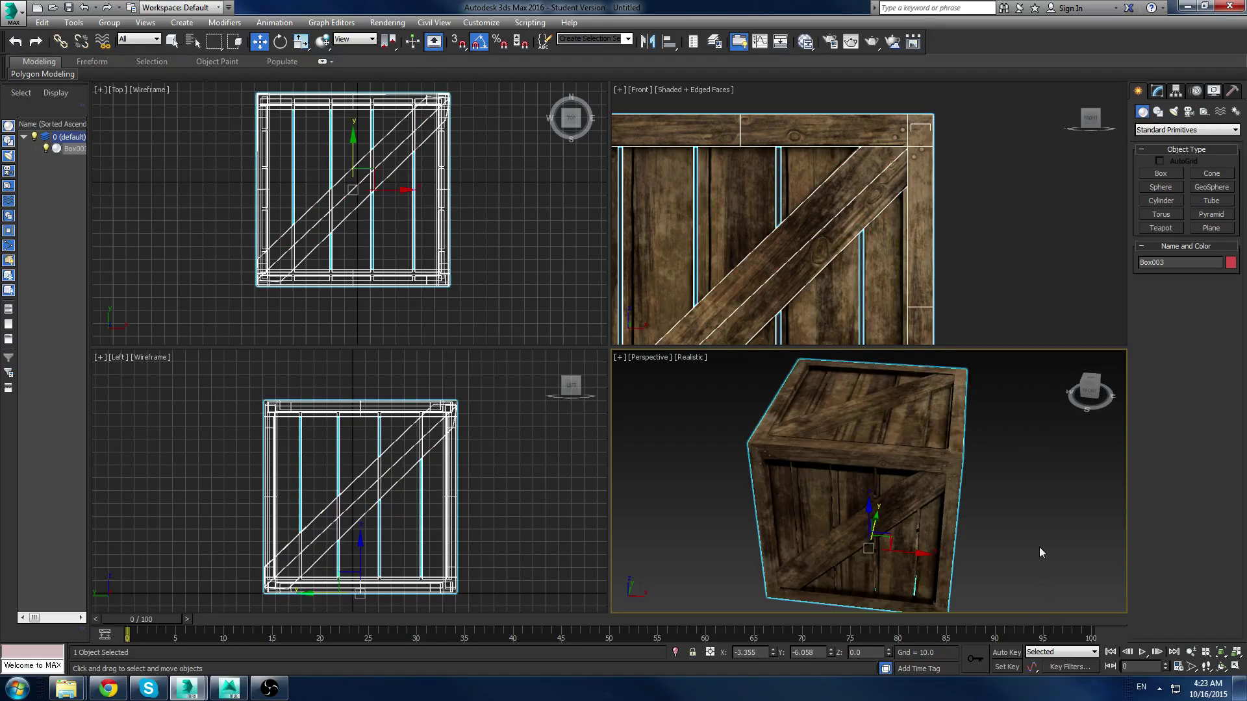
middle_click_drag(1039, 547, 975, 544, "alt")
left_click(1008, 571)
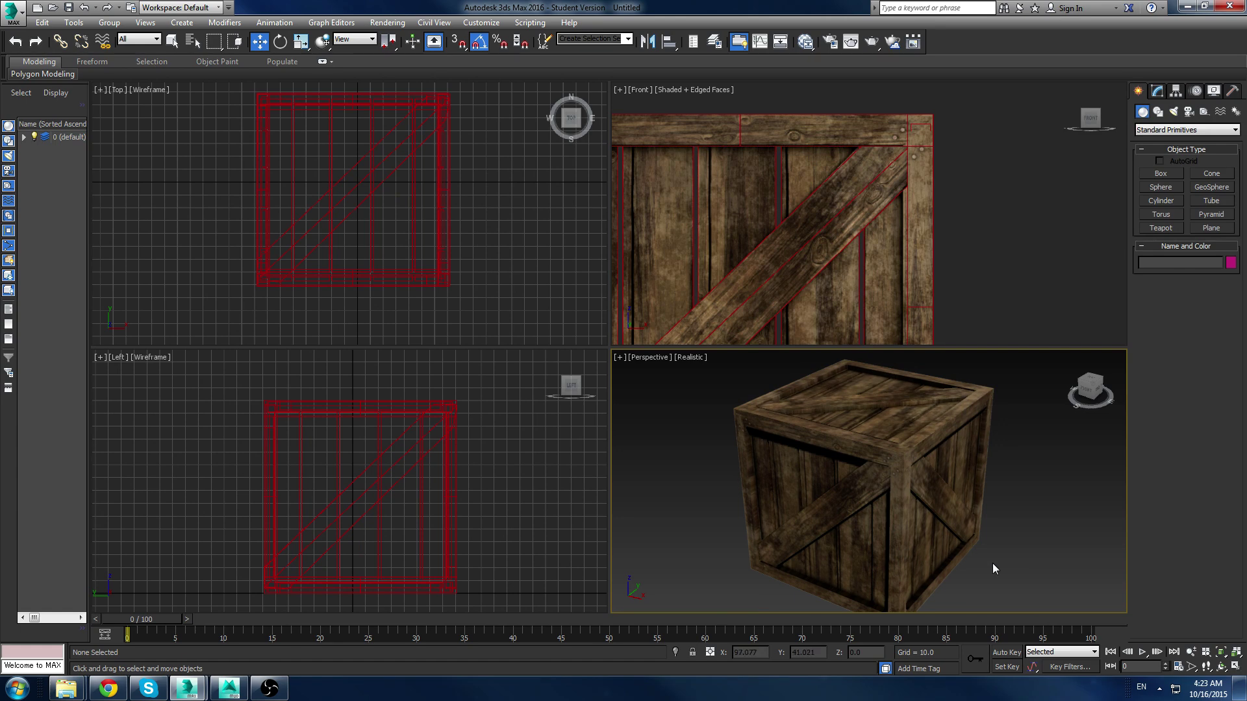
Step: Start exporting the scene as an Autodesk FBX file named crate1 on the desktop
left_click(11, 12)
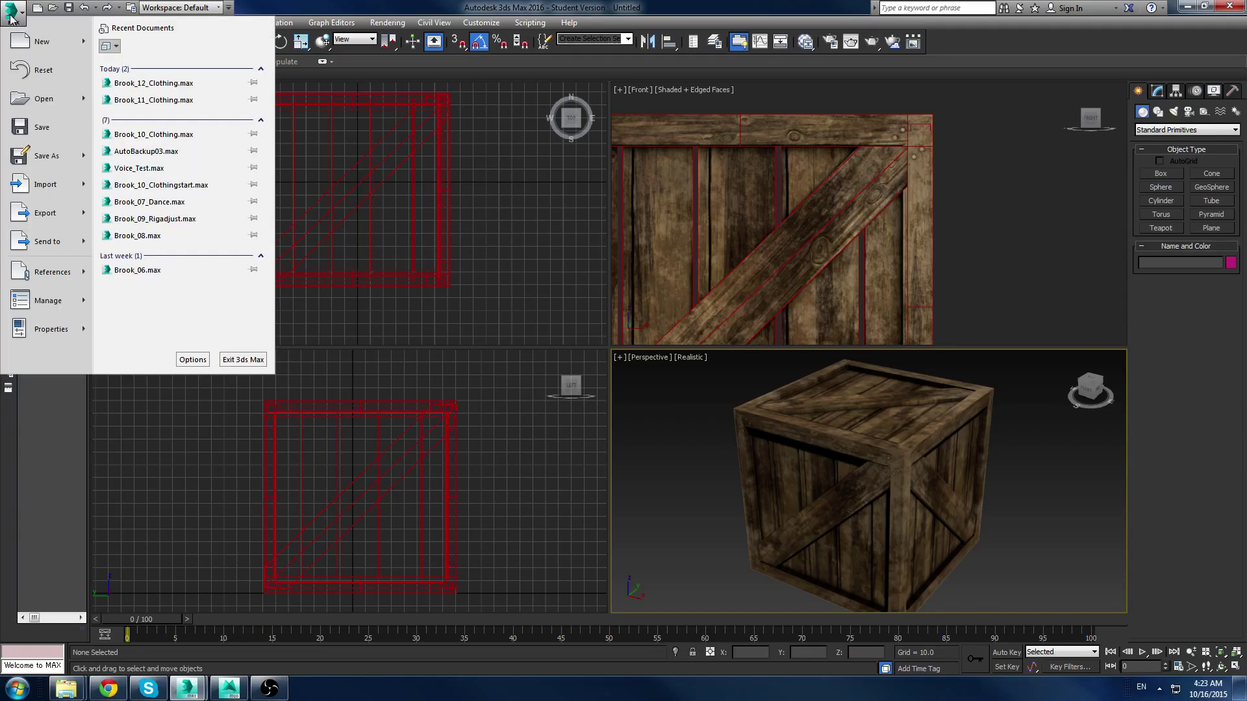
left_click(47, 213)
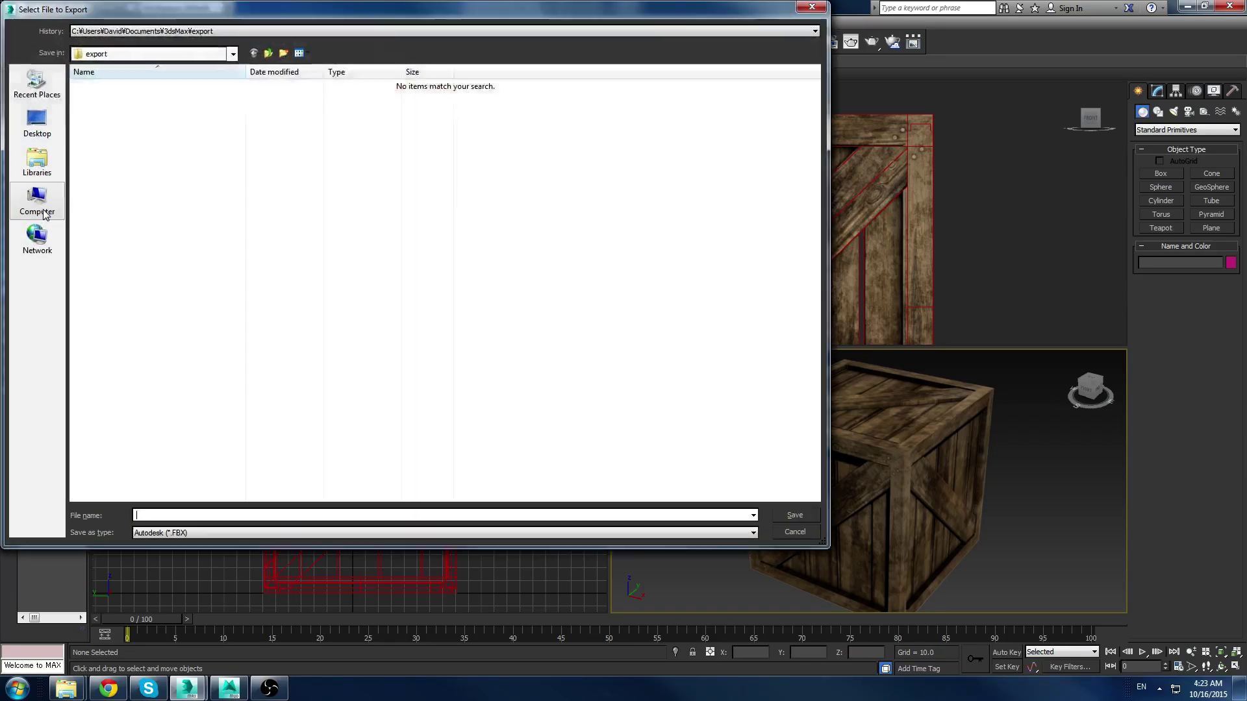
left_click(37, 123)
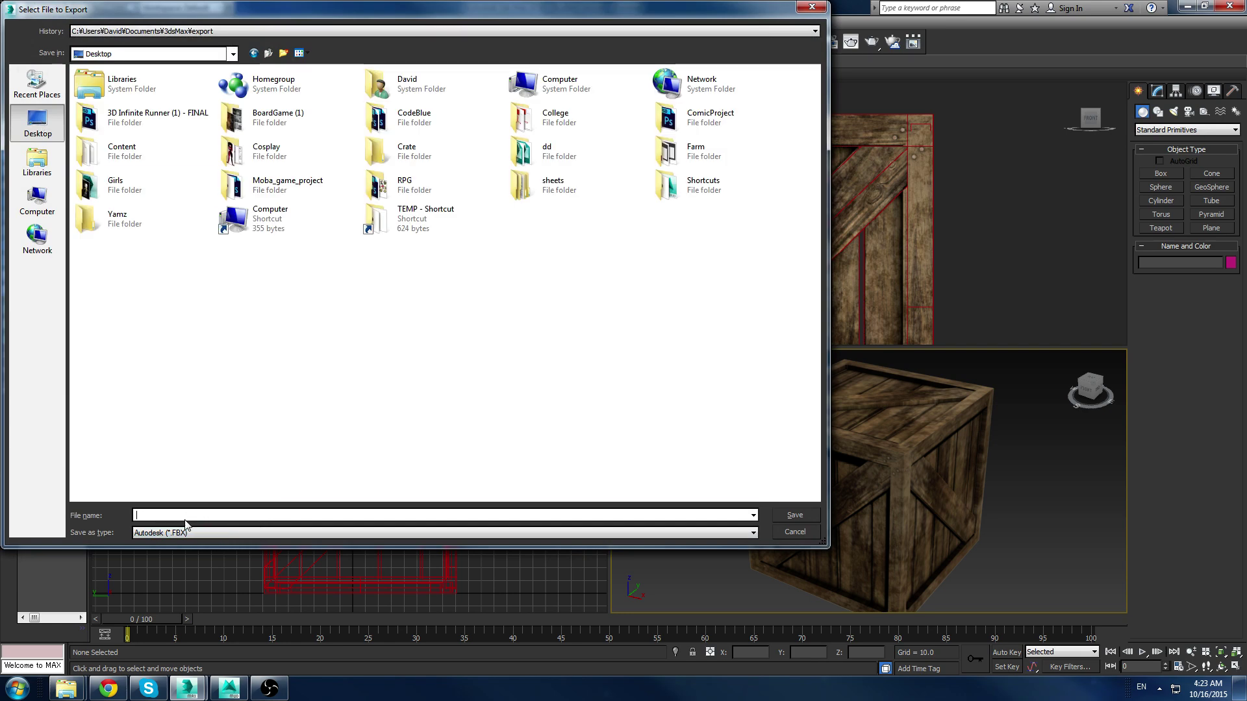
type("crate")
left_click(799, 515)
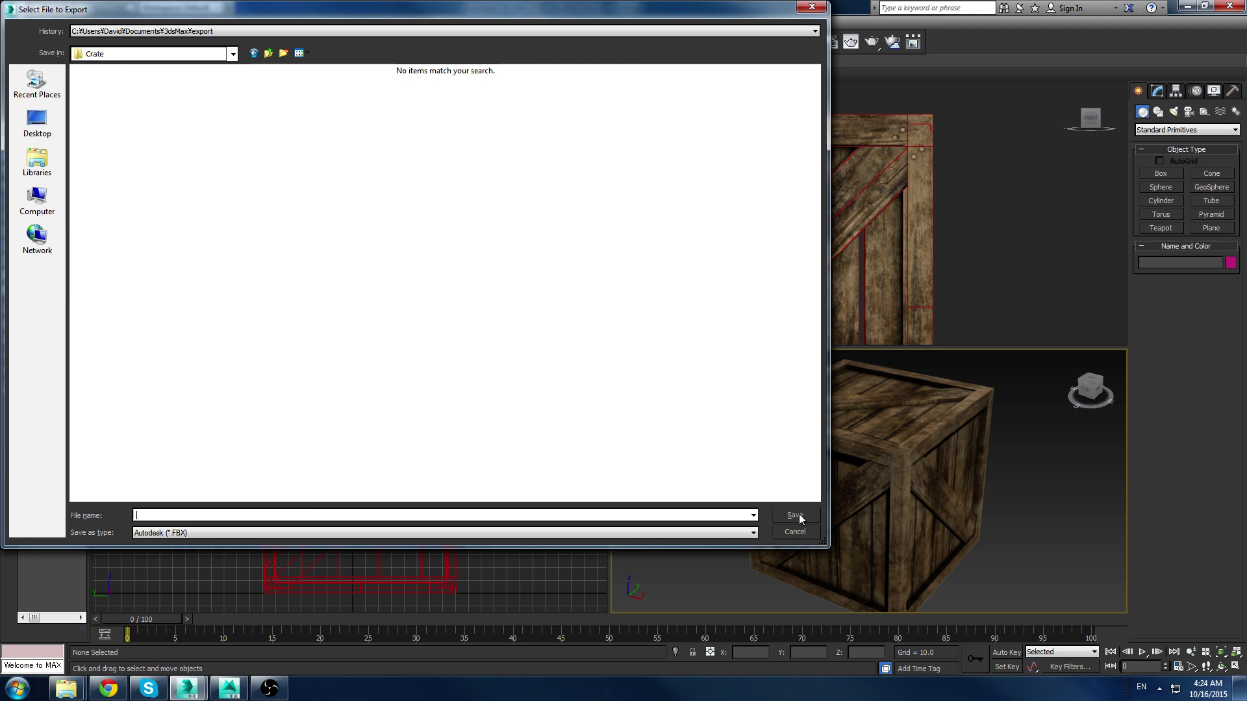
left_click(37, 121)
left_click(187, 515)
type("crat")
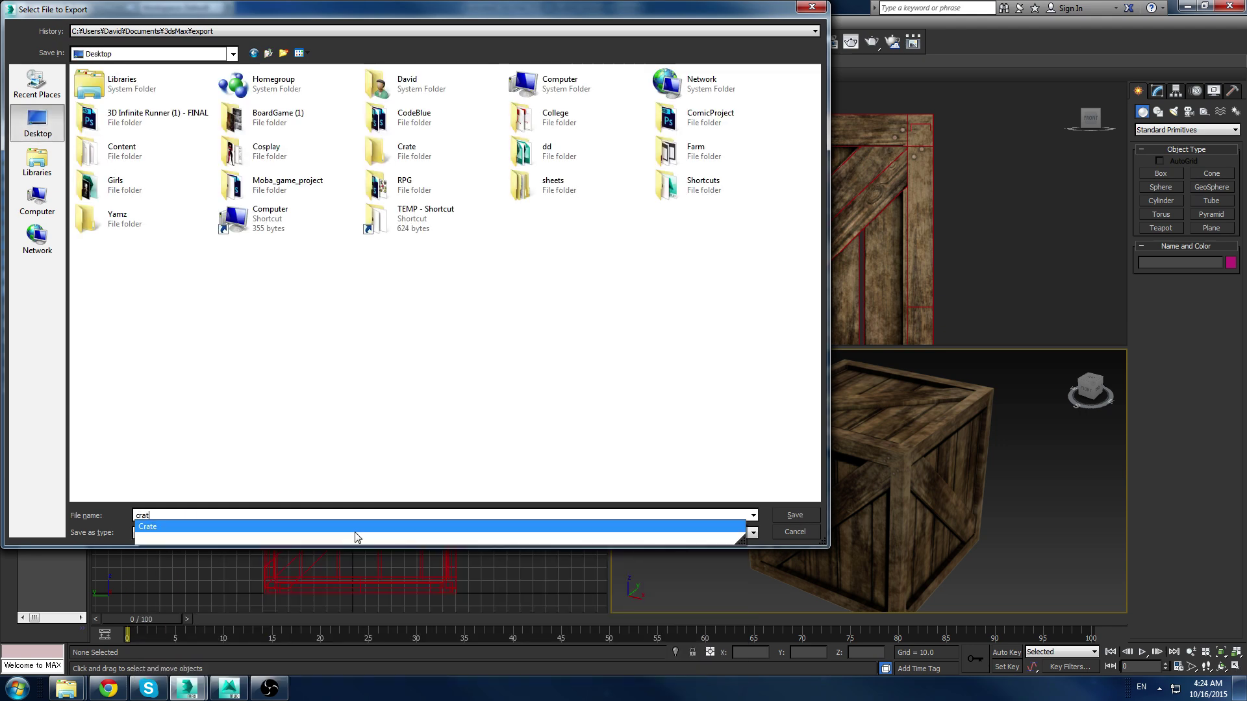
type("e1")
left_click(803, 515)
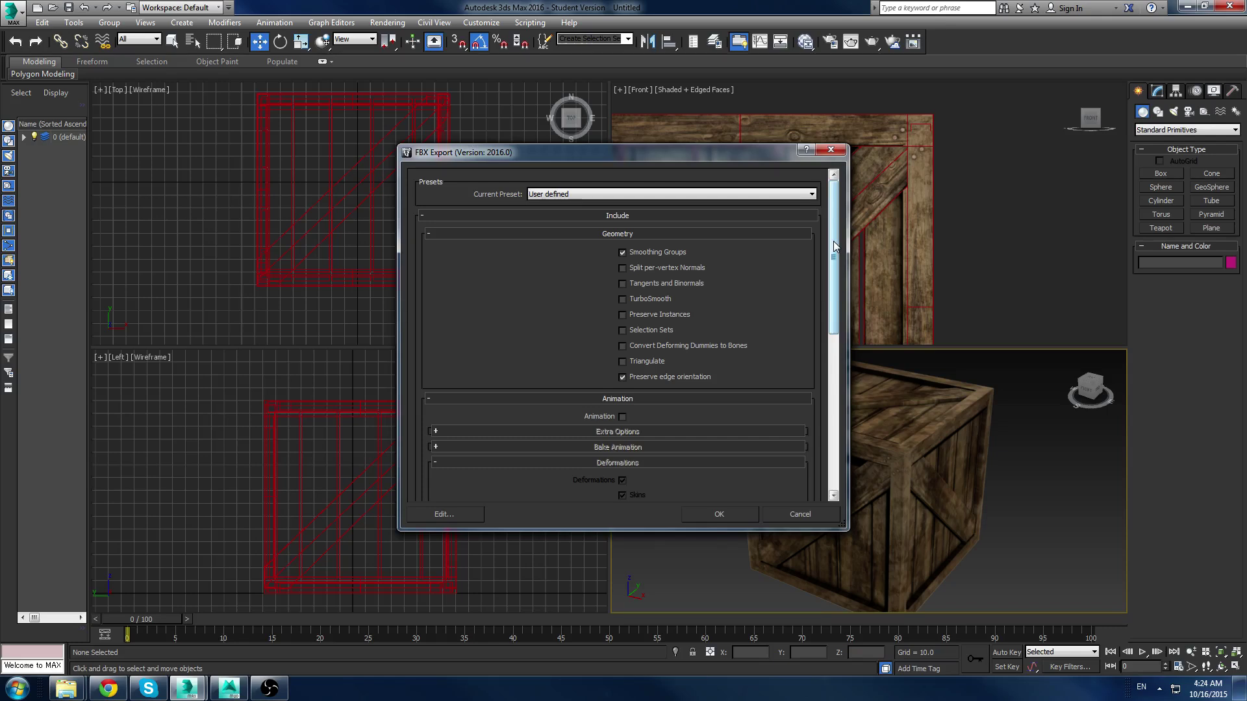
Step: Review the FBX export options and complete the export with the current settings
left_click_drag(835, 246, 837, 319)
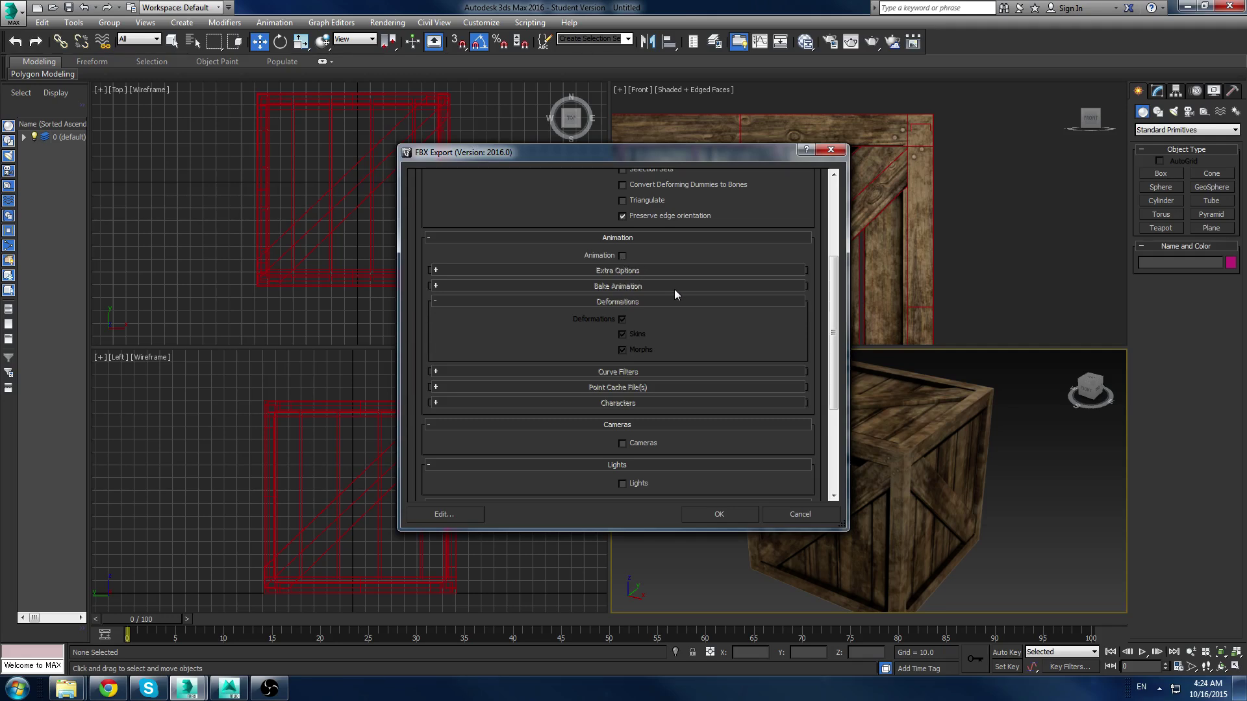
left_click_drag(835, 351, 816, 465)
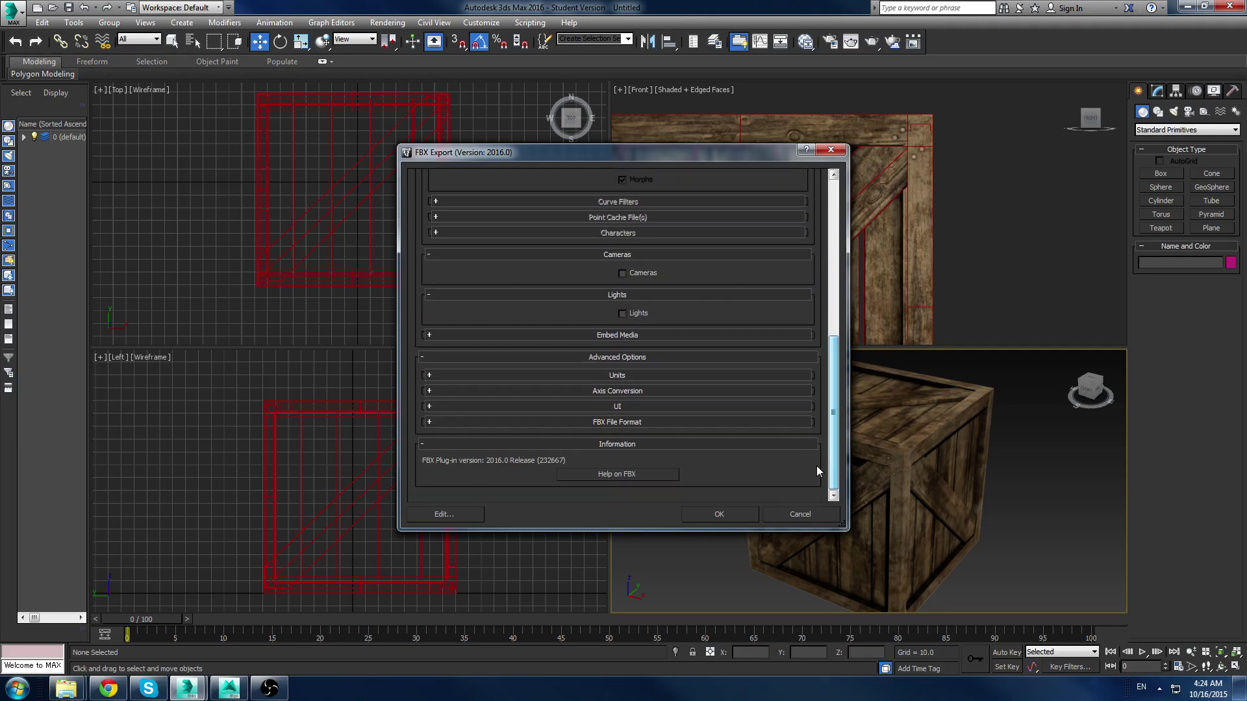
left_click(746, 516)
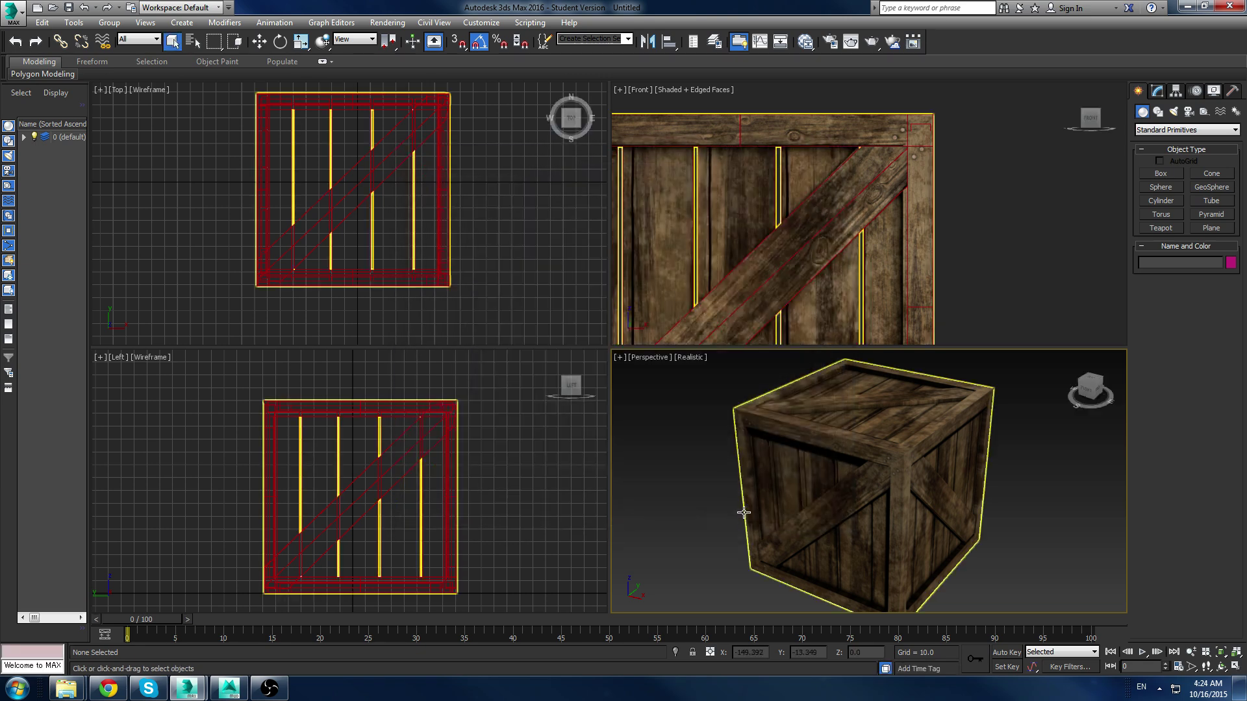